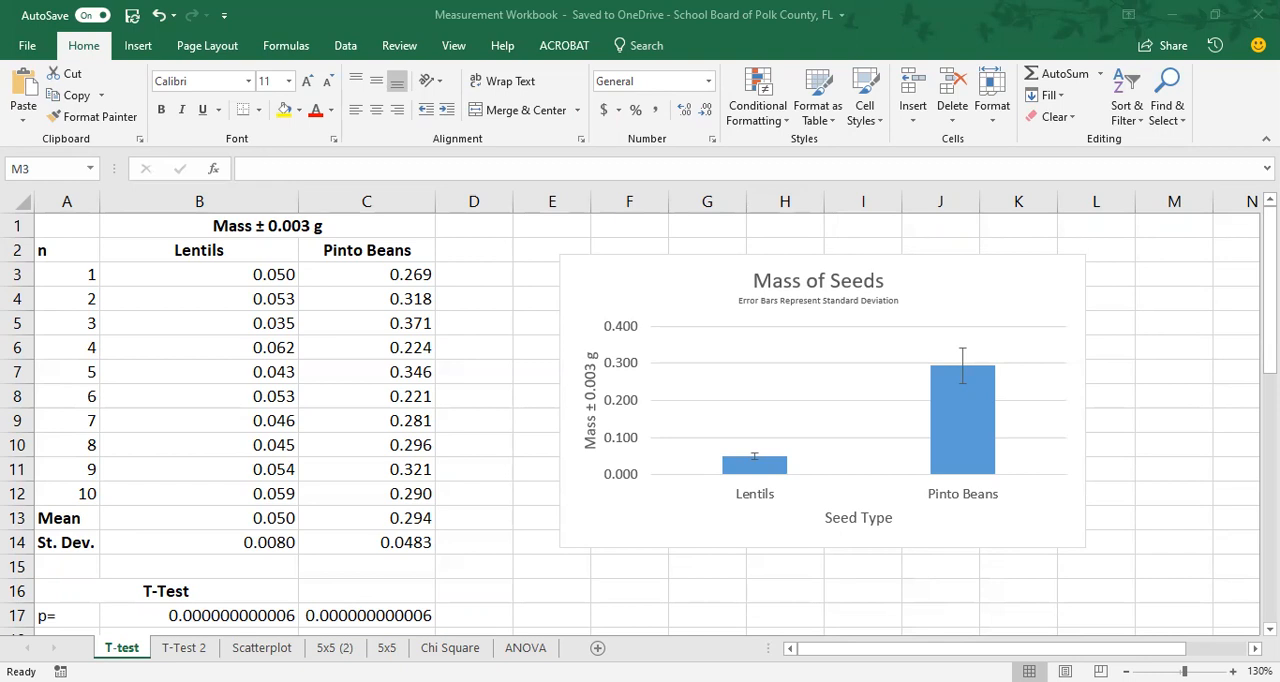
Insert a new blank worksheet in front of the T-test sheet.
right_click(126, 638)
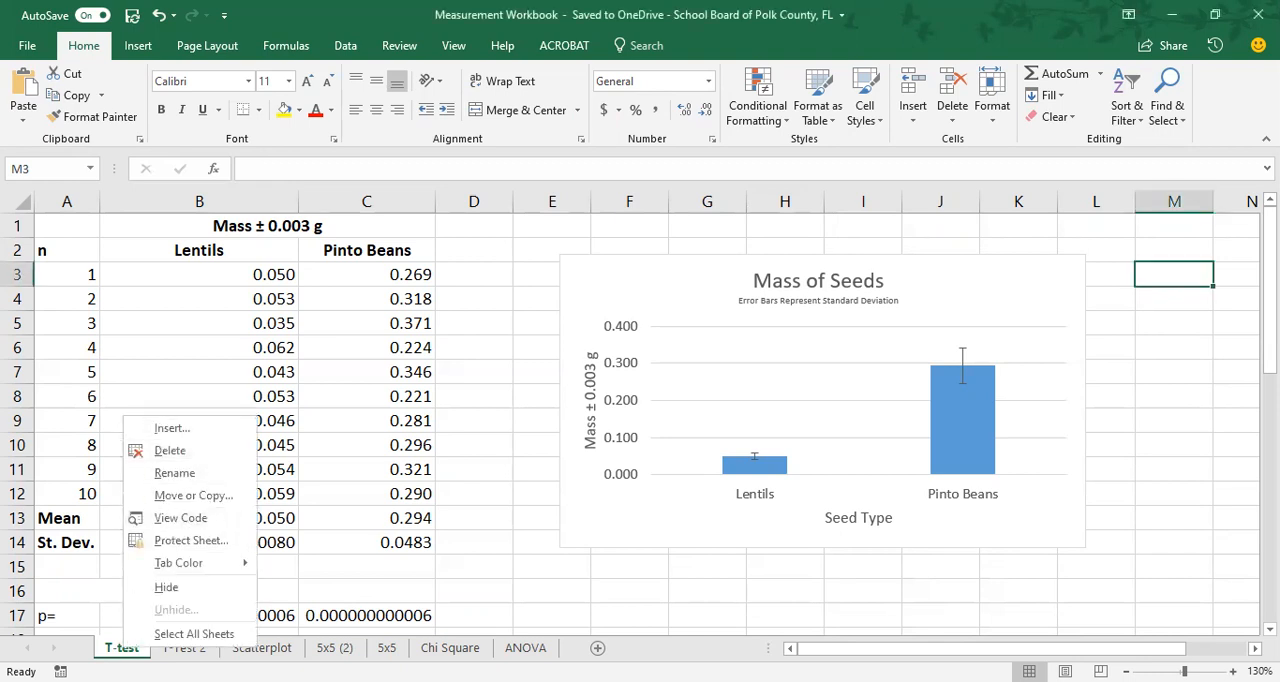
click(190, 432)
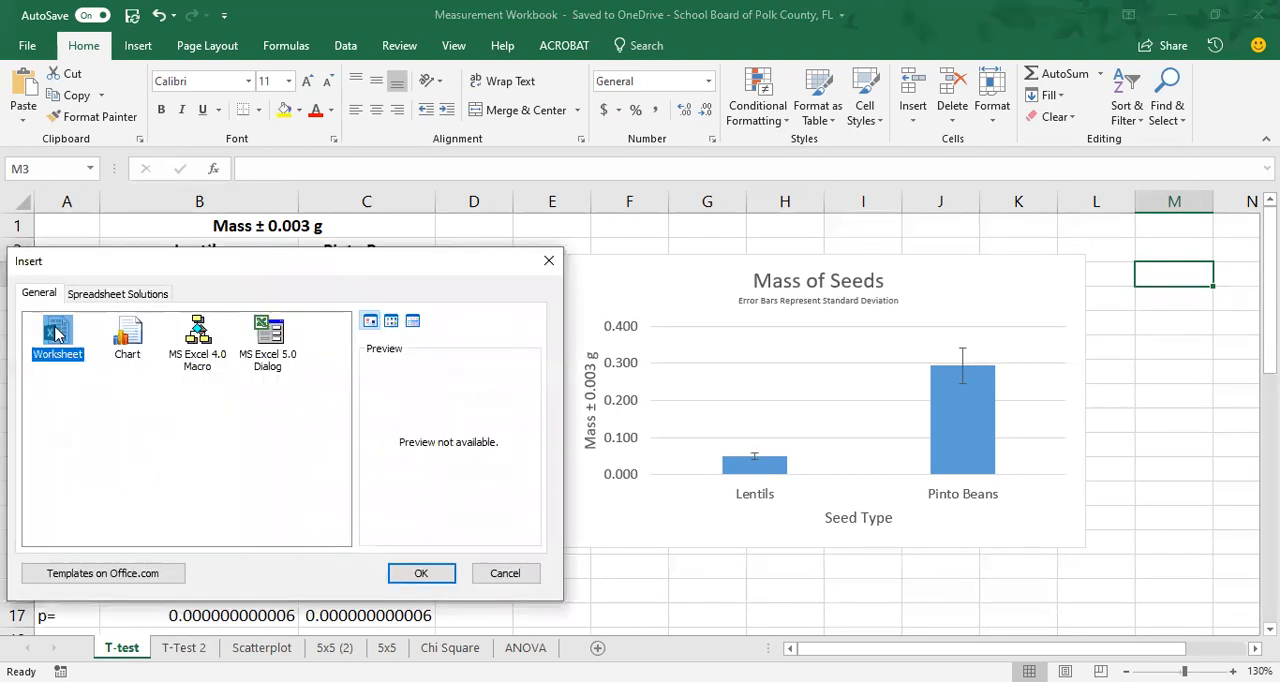
click(416, 571)
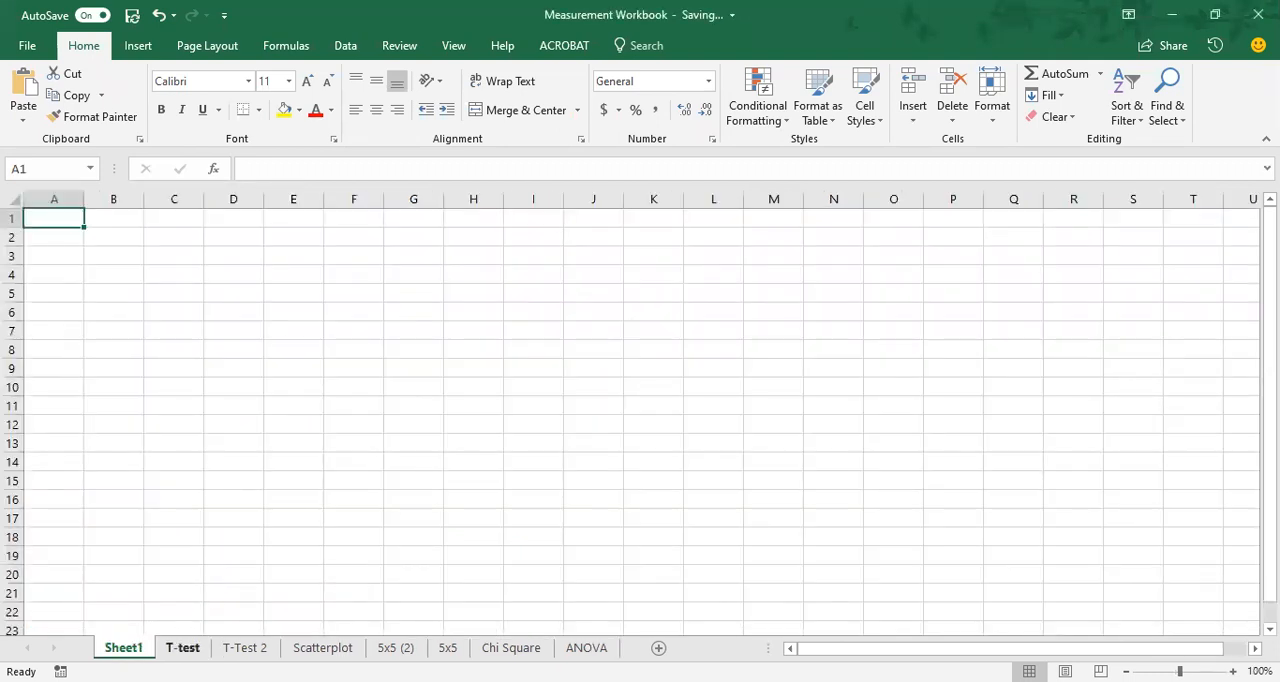
click(182, 647)
click(244, 647)
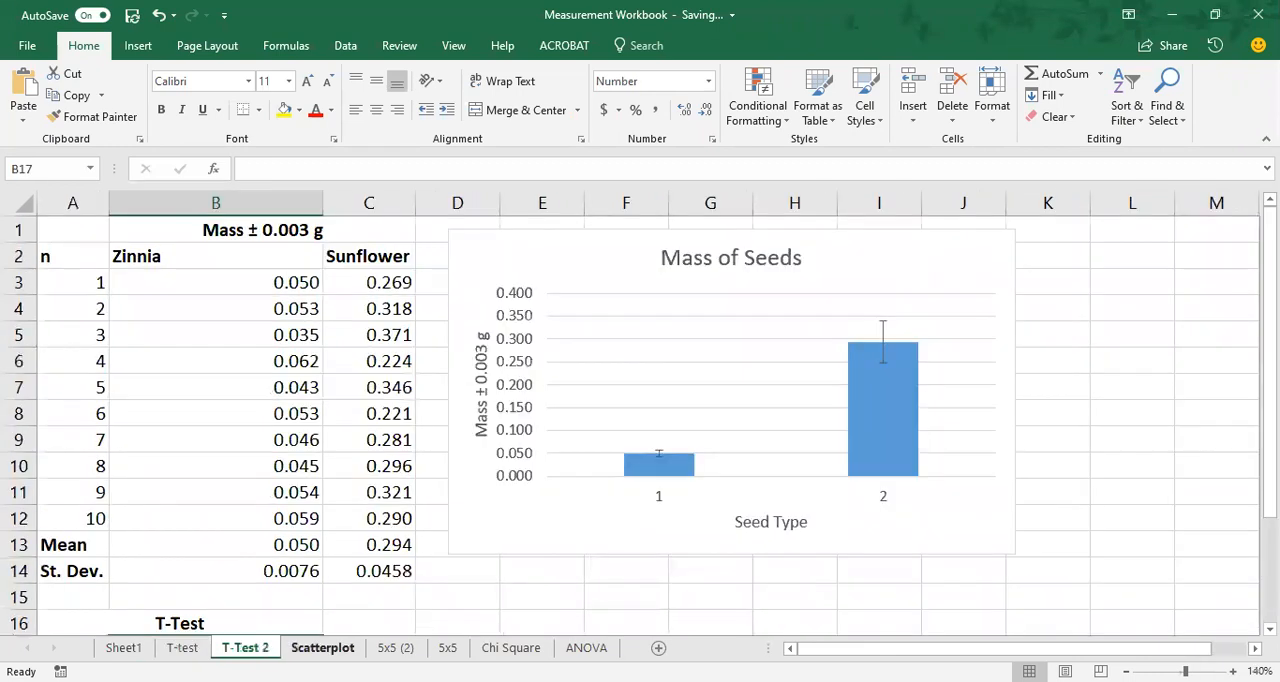
click(182, 647)
click(123, 647)
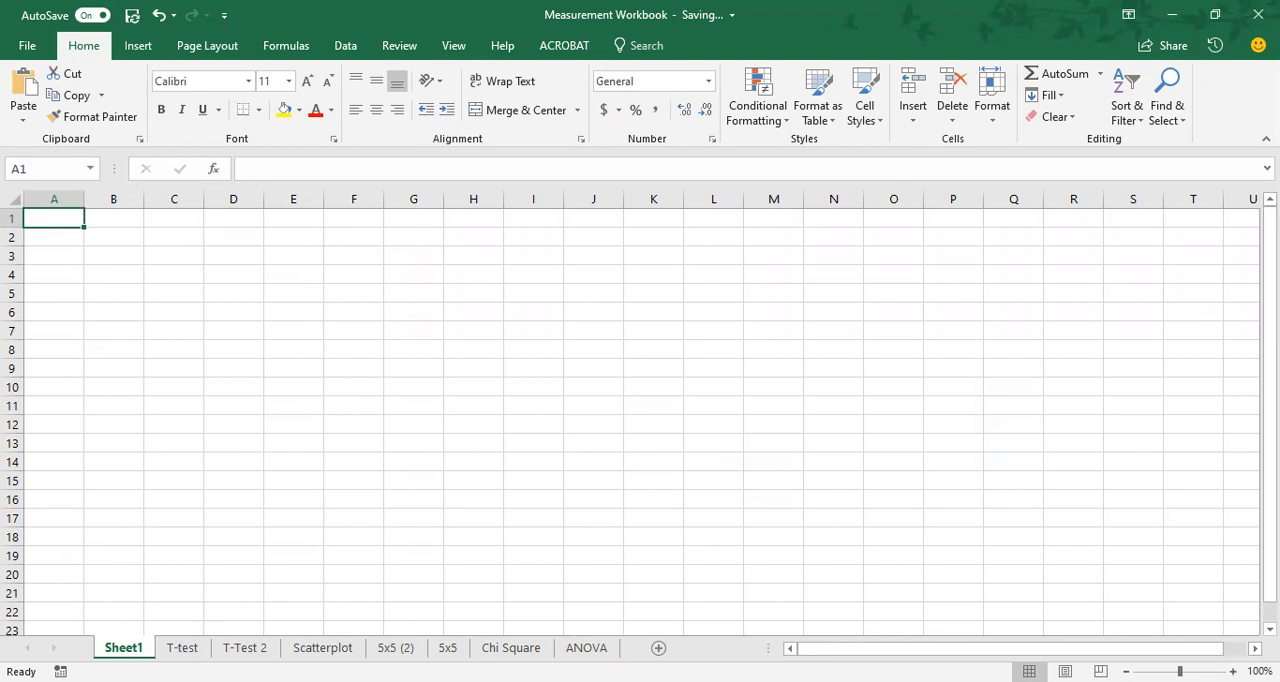
Rename the new blank worksheet Example.
double_click(123, 647)
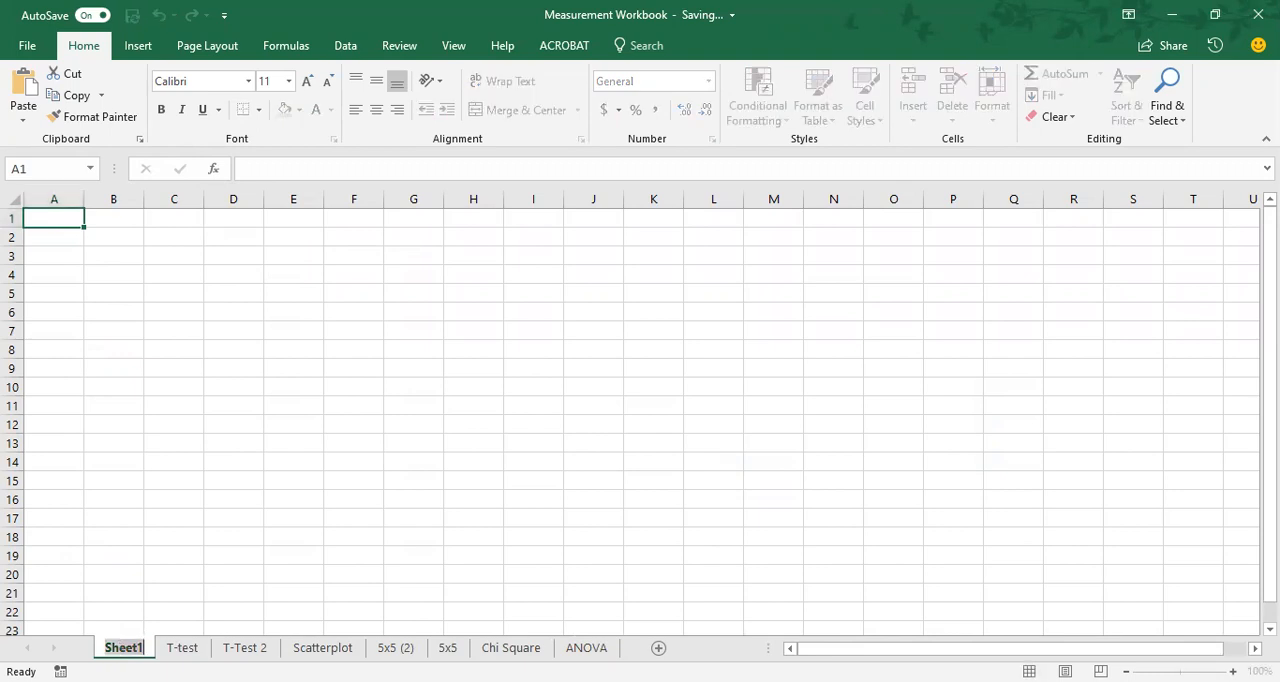
text(Example)
key(Return)
click(83, 601)
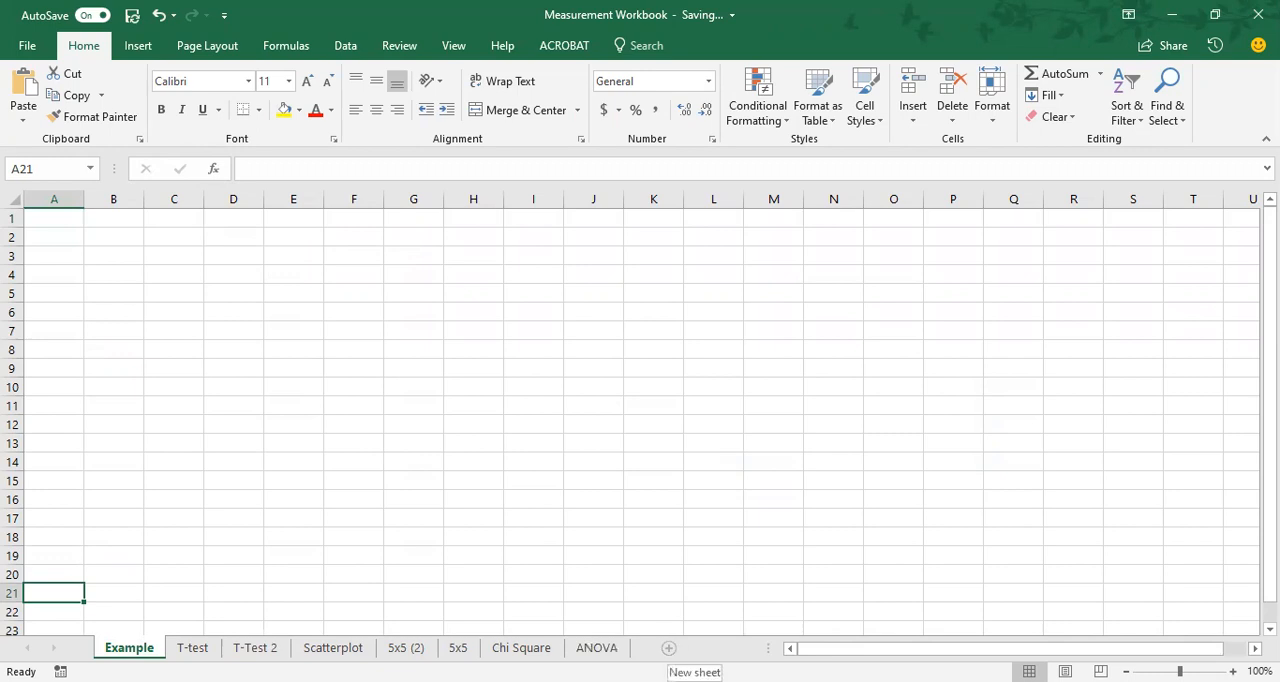
Add another blank worksheet after the Example sheet and delete it again.
click(669, 648)
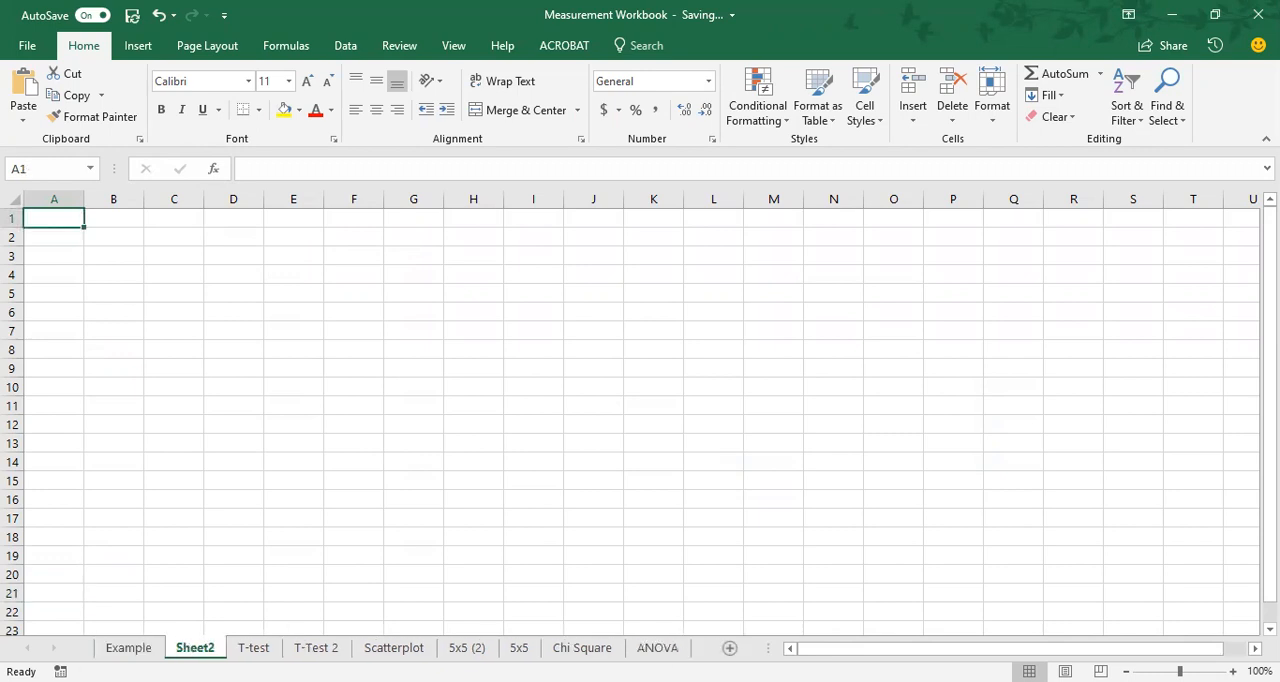
key(ctrl+Page_Down)
click(193, 648)
right_click(193, 649)
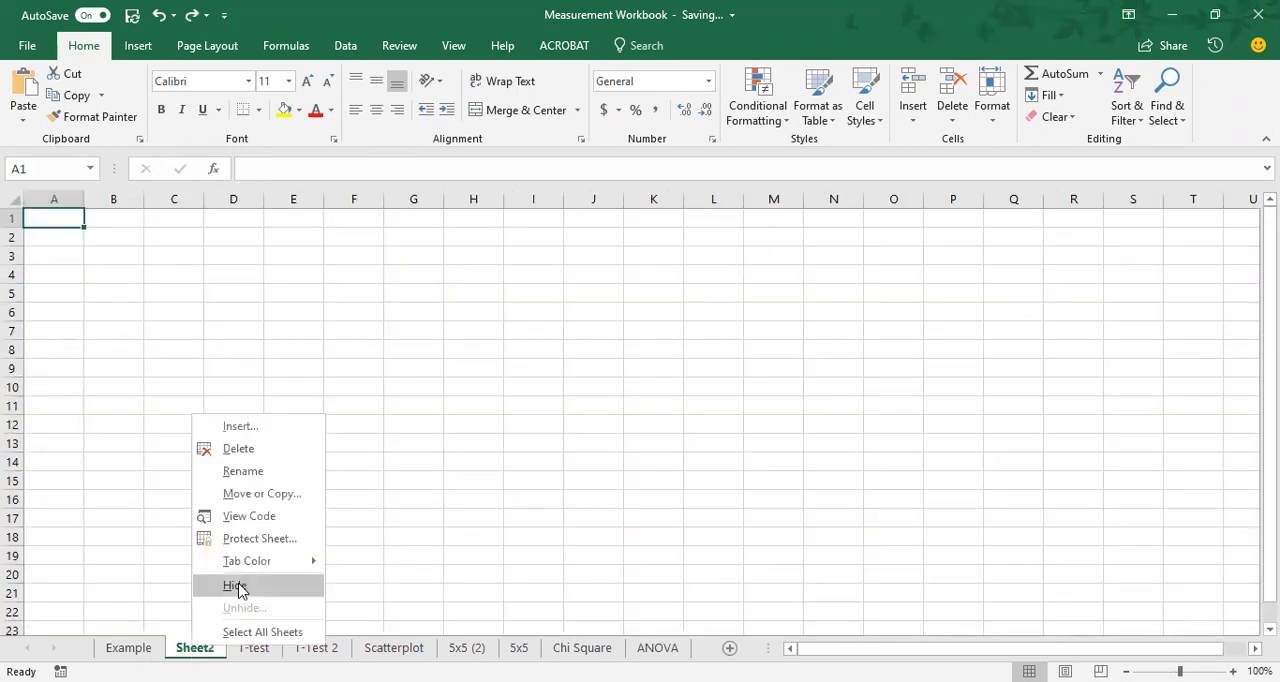
click(240, 449)
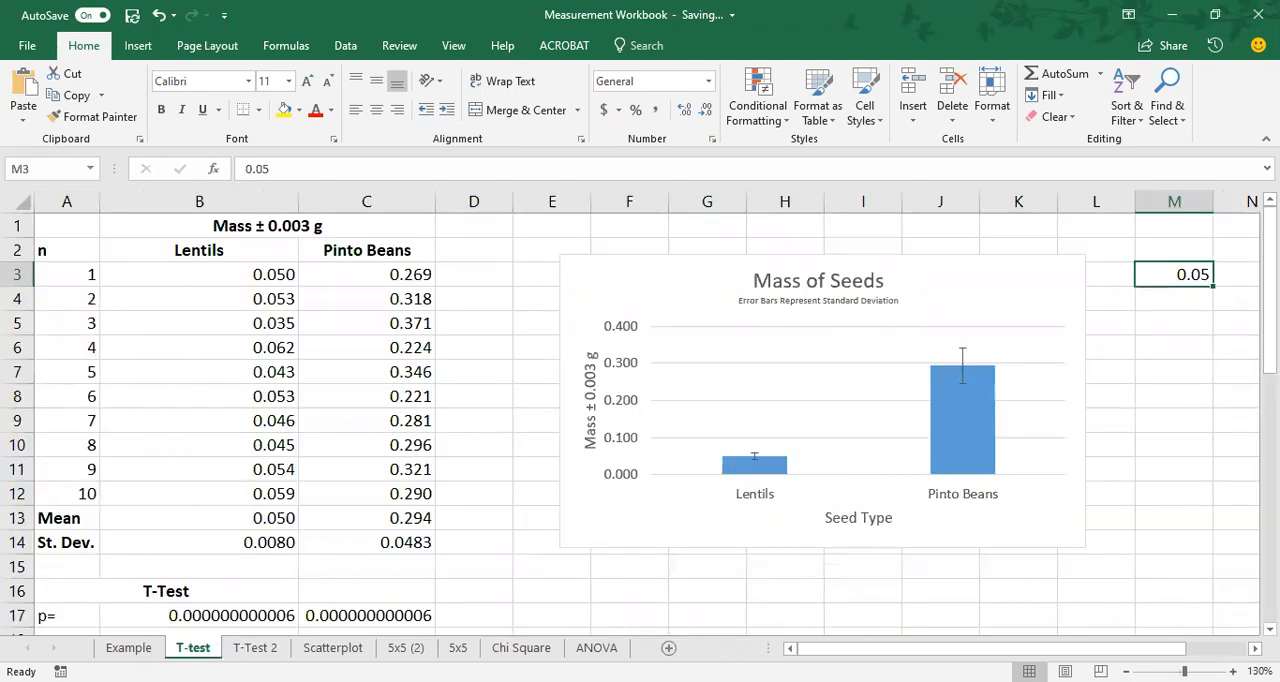
Clear cell M3 on the T-test sheet and return to the Example sheet.
key(Delete)
click(127, 649)
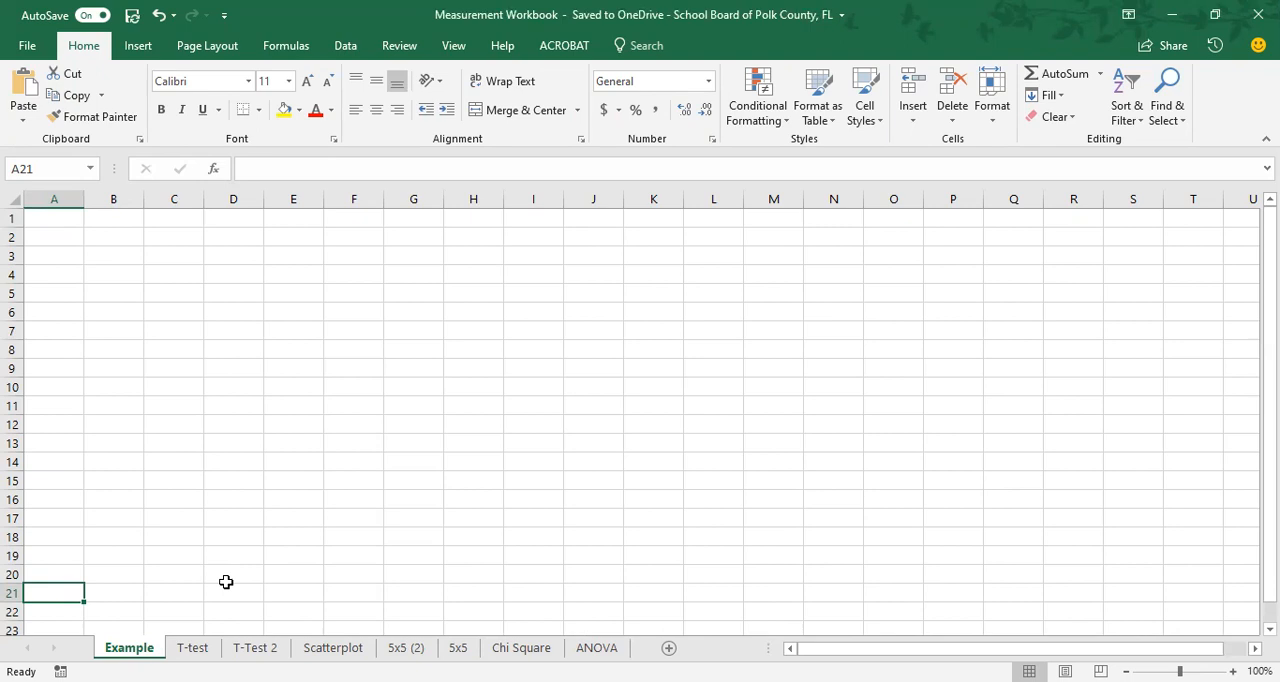
Enter the heading n in cell A2 and the numbers 1 and 2 in cells A3 and A4.
click(64, 201)
click(55, 237)
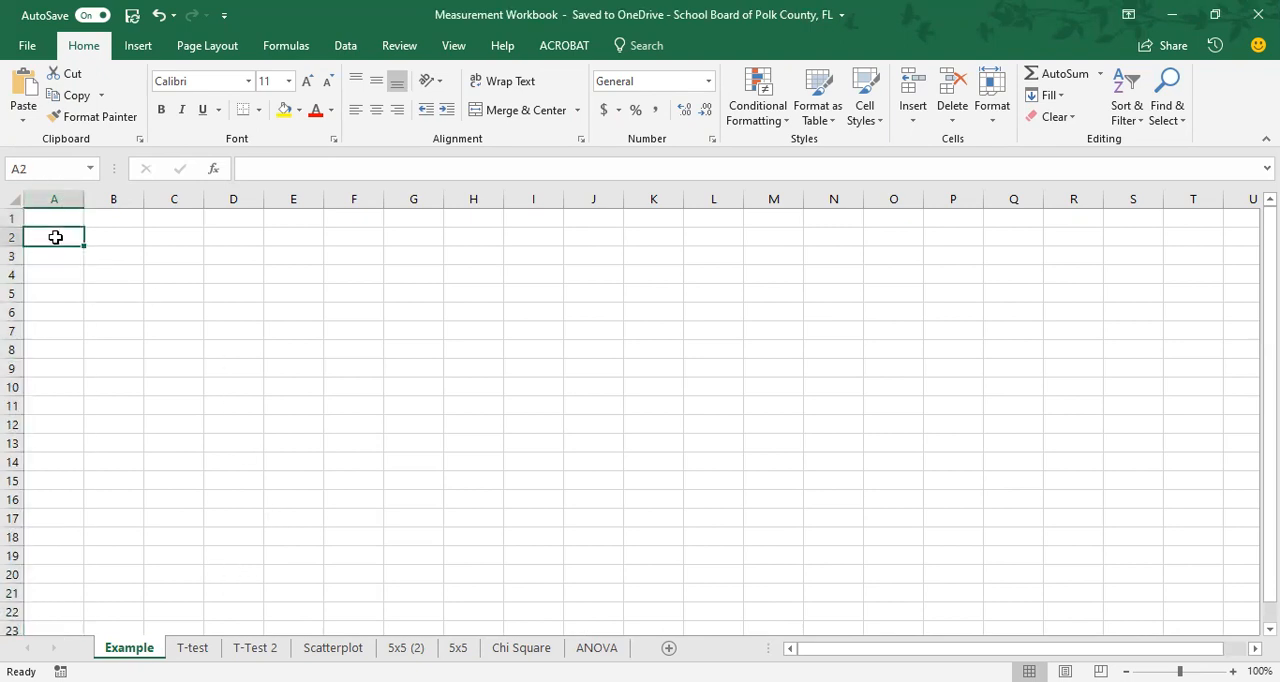
text(n)
key(Return)
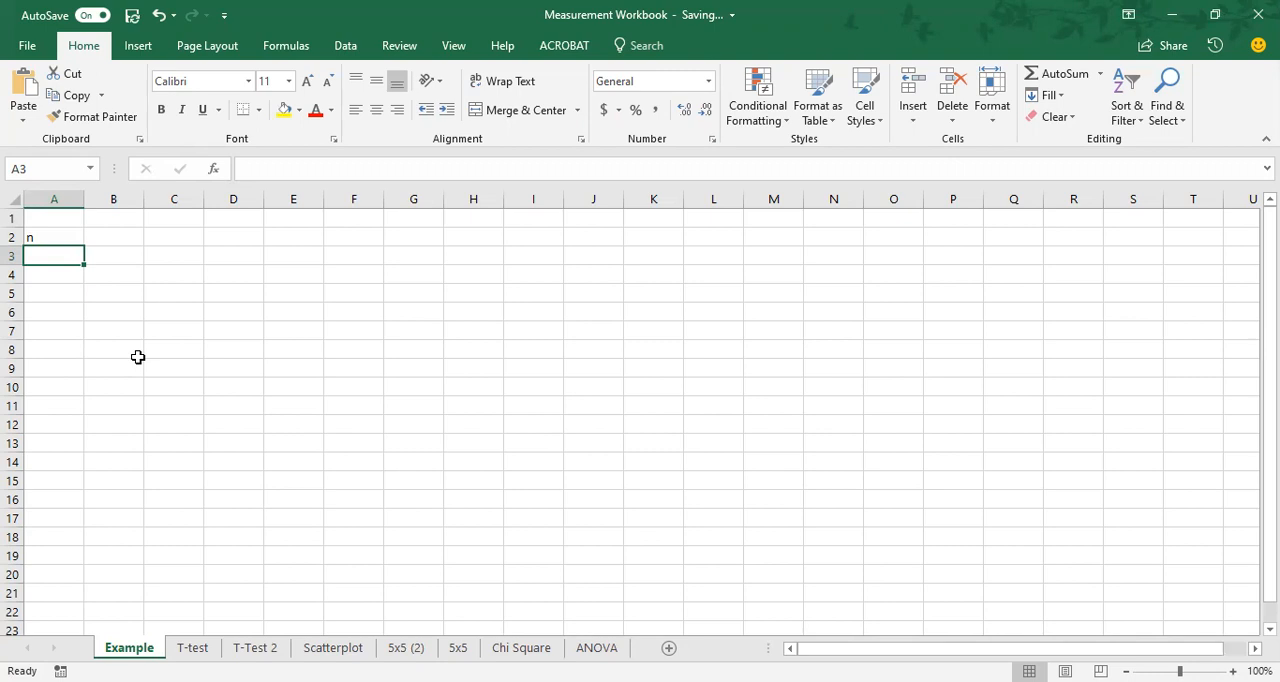
text(1)
key(Return)
text(2)
key(Return)
Enter the numbers 3 through 6 by hand in cells A5 to A8 and clear them again.
text(3)
key(Return)
text(4)
key(Return)
text(5)
key(Return)
text(6)
key(Return)
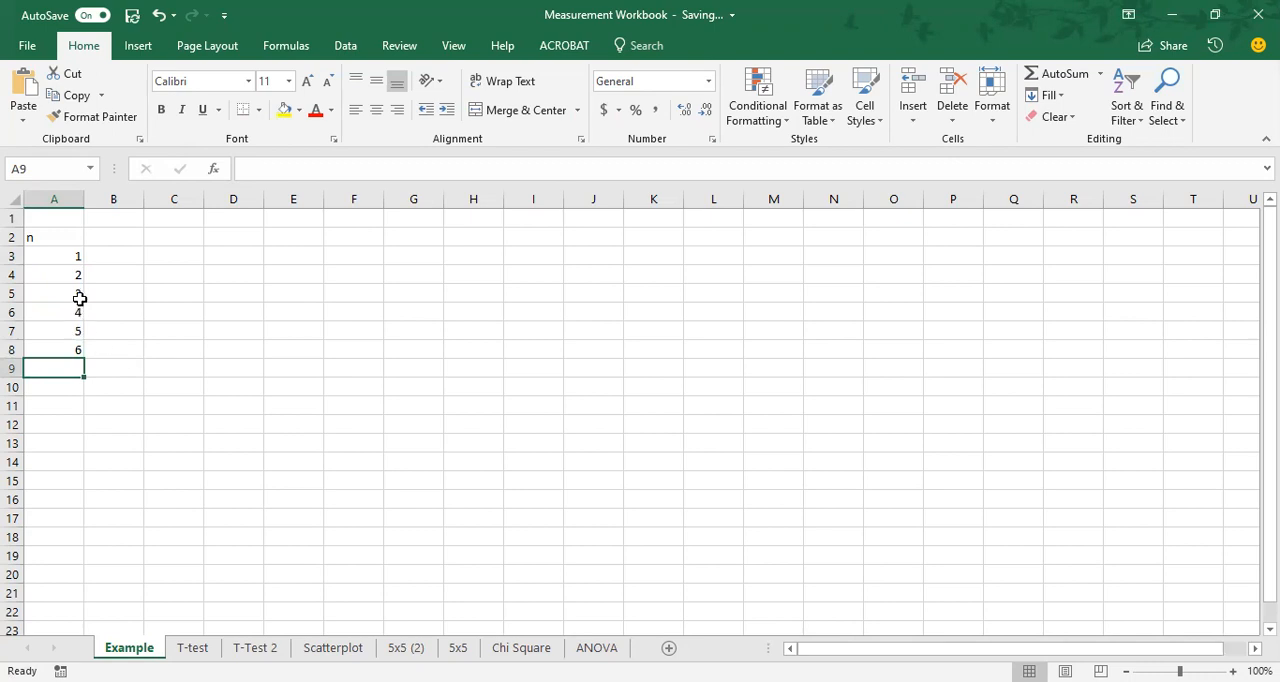
drag(79, 298, 78, 350)
key(Delete)
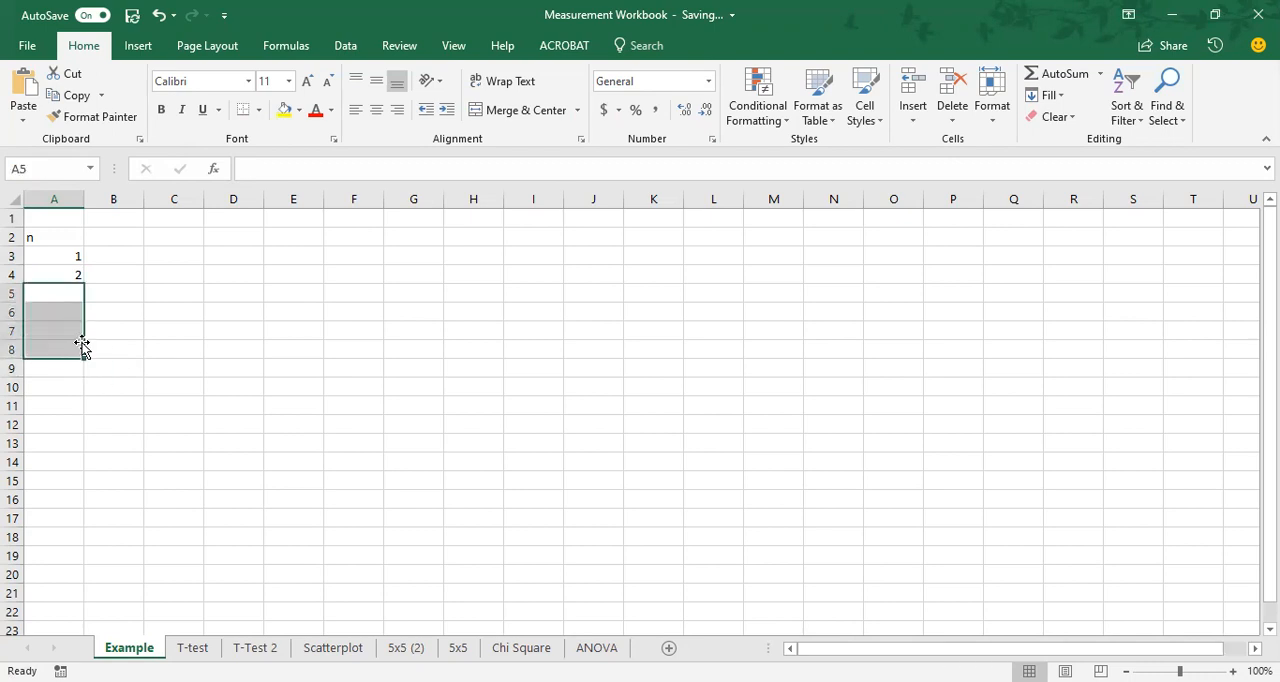
Extend the series from cells A3:A4 down to A12 so the samples are numbered 1 to 10.
click(76, 256)
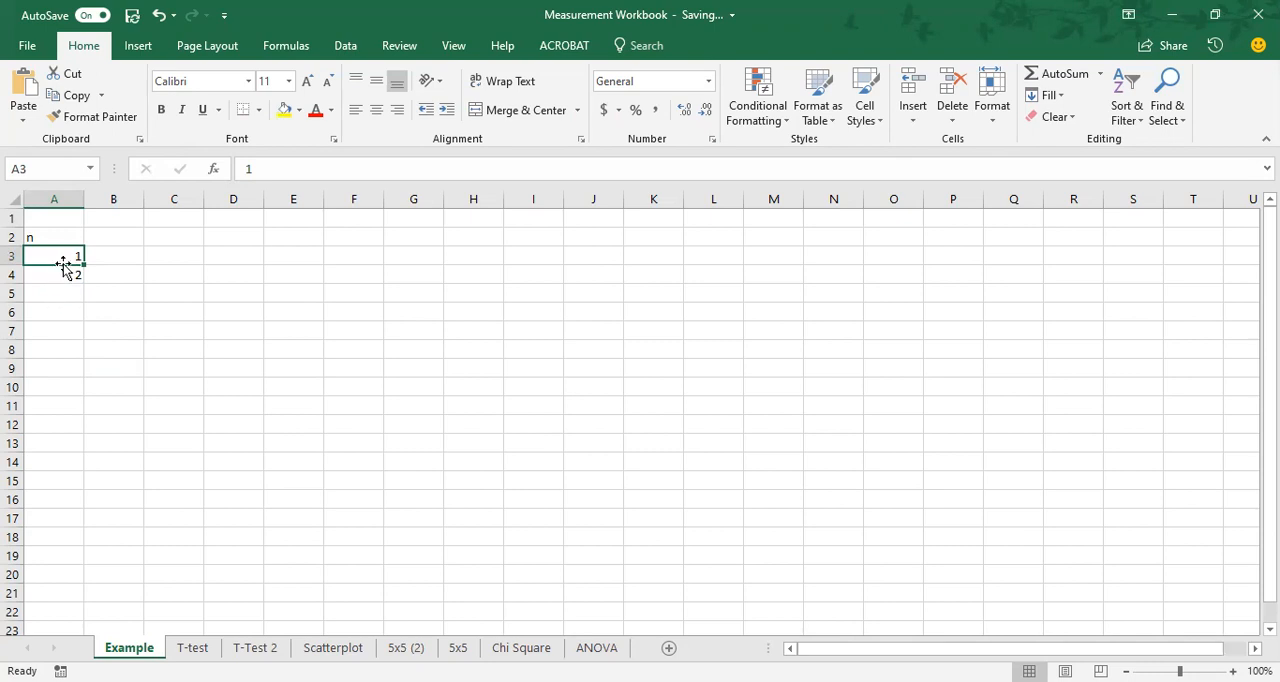
drag(63, 262, 66, 274)
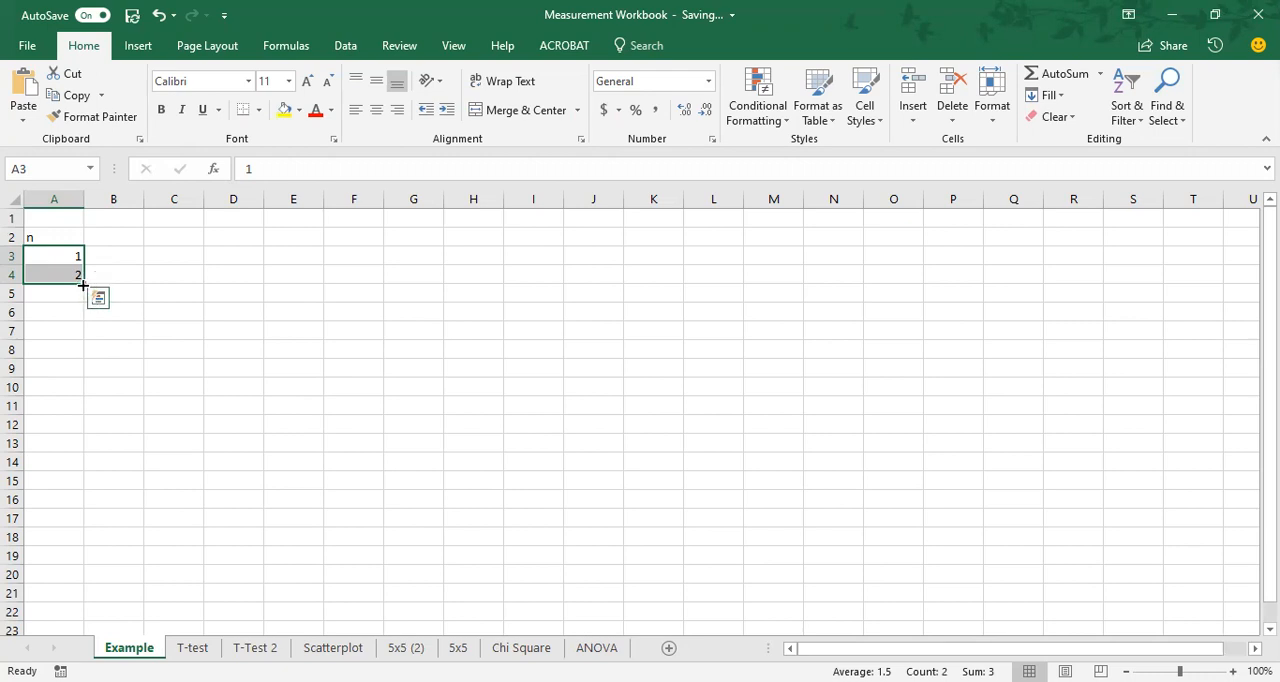
drag(83, 286, 83, 431)
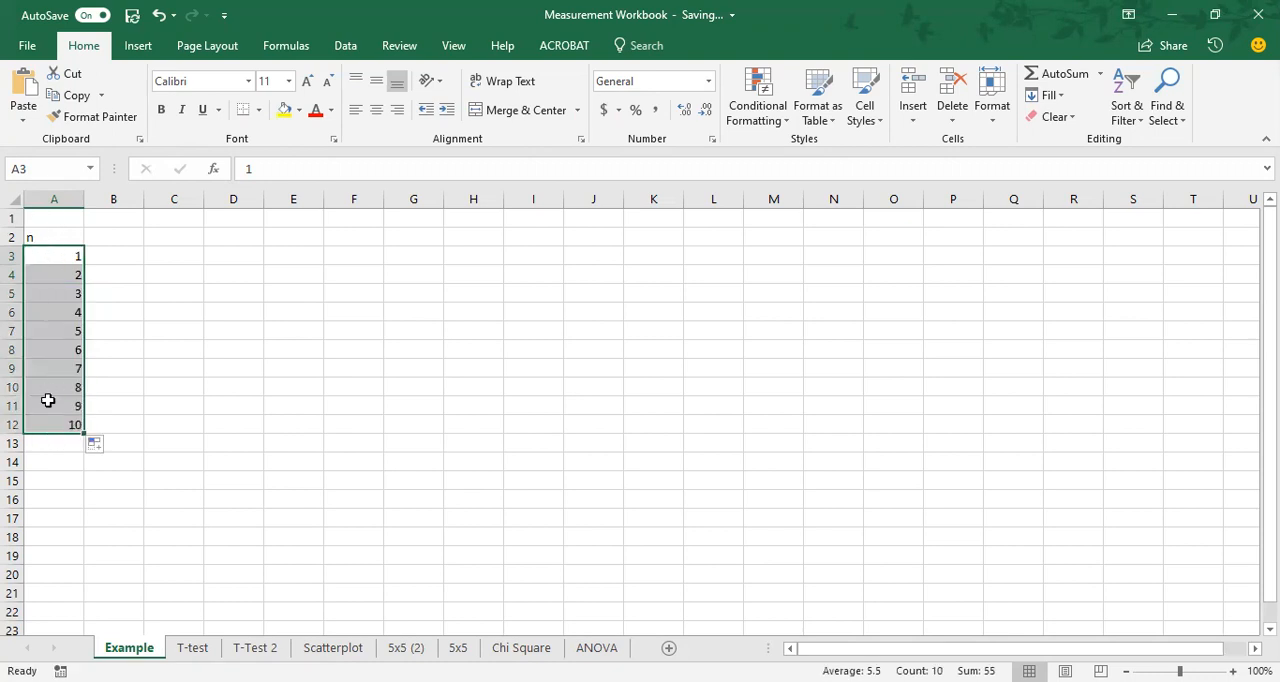
click(46, 237)
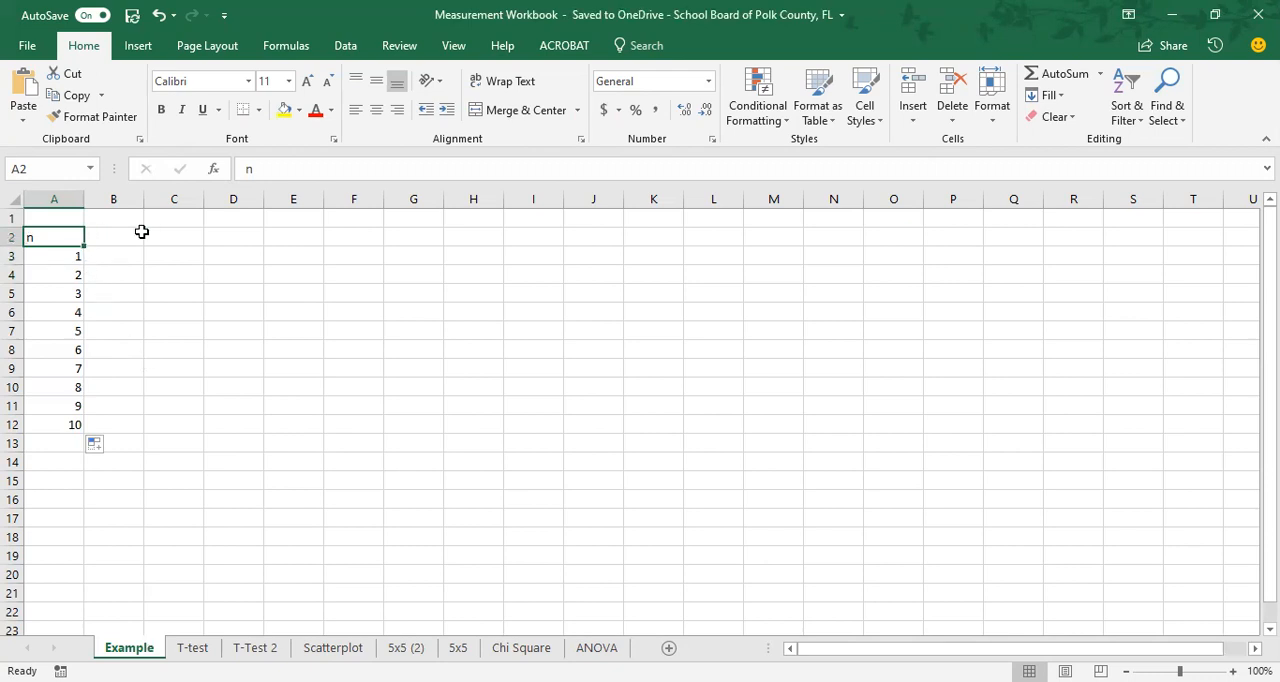
Enter the heading "Mass g" in cell B1 of the Example sheet, using the T-test sheet as reference.
click(192, 647)
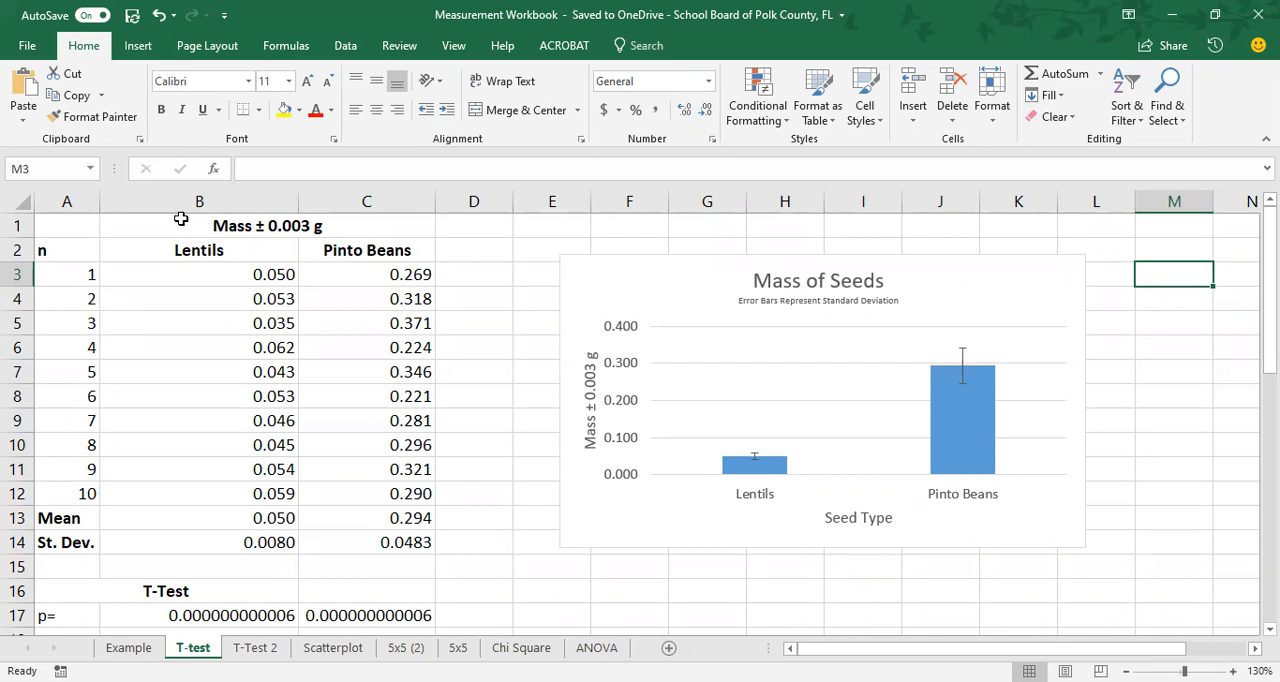
click(129, 647)
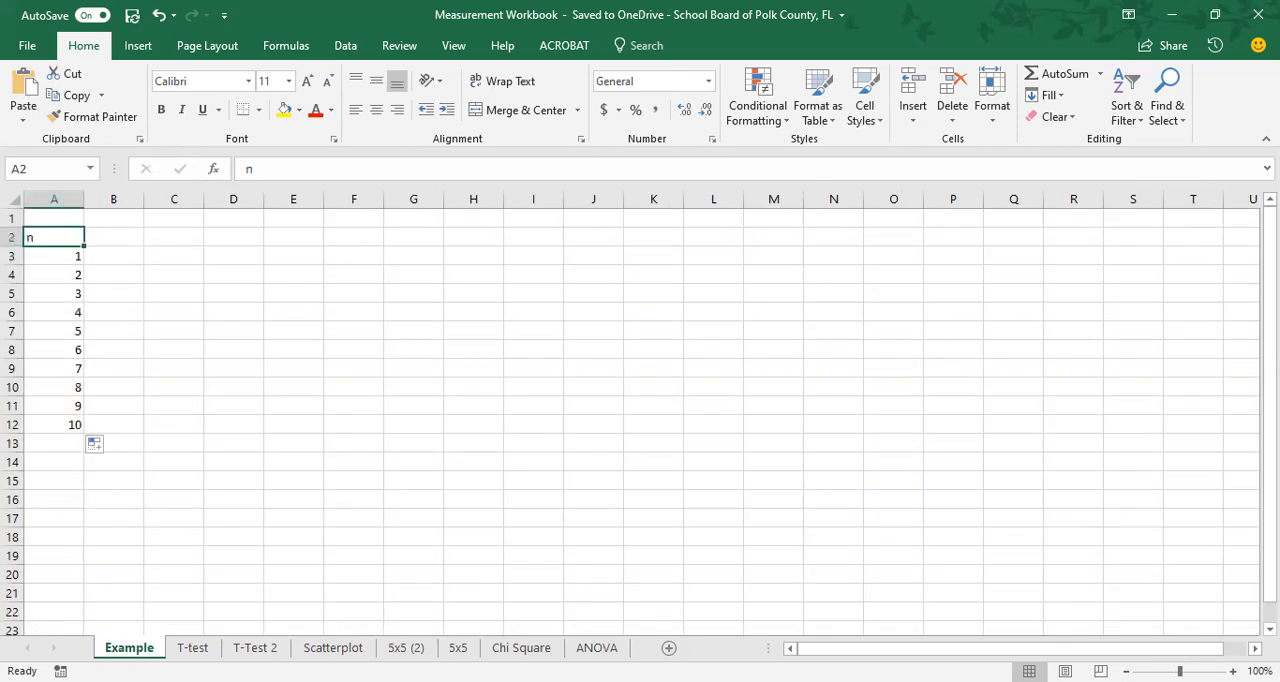
click(132, 213)
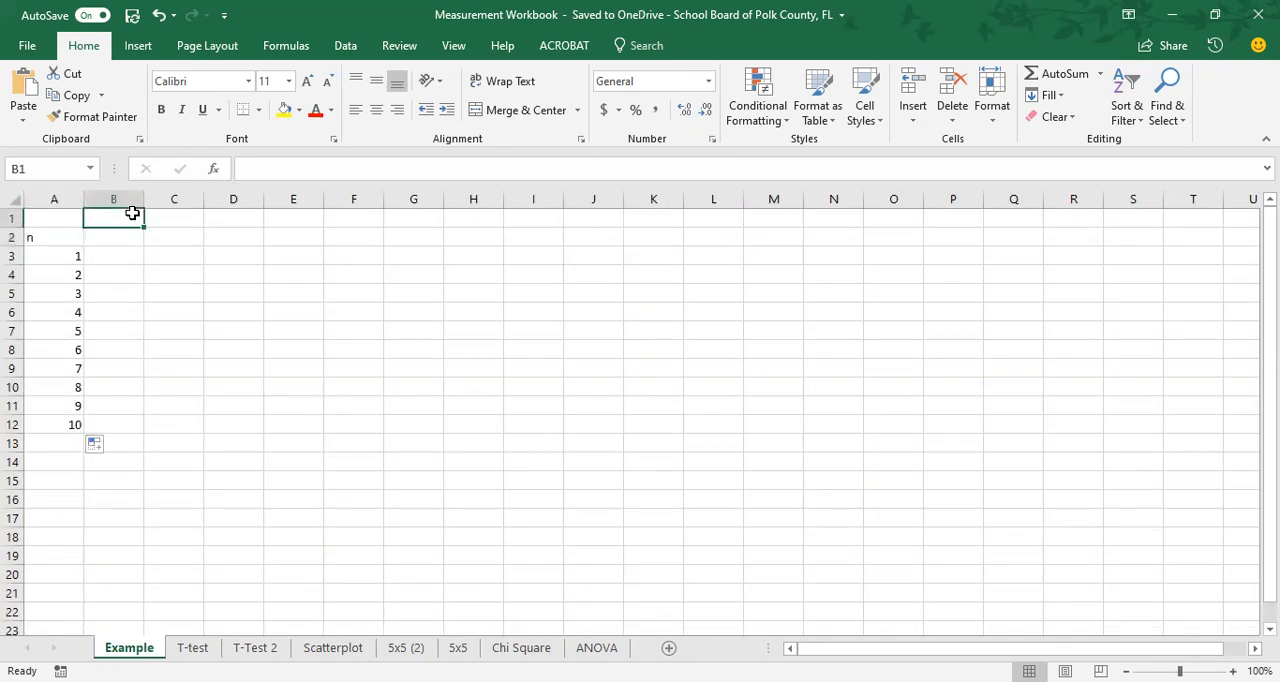
text(Mass)
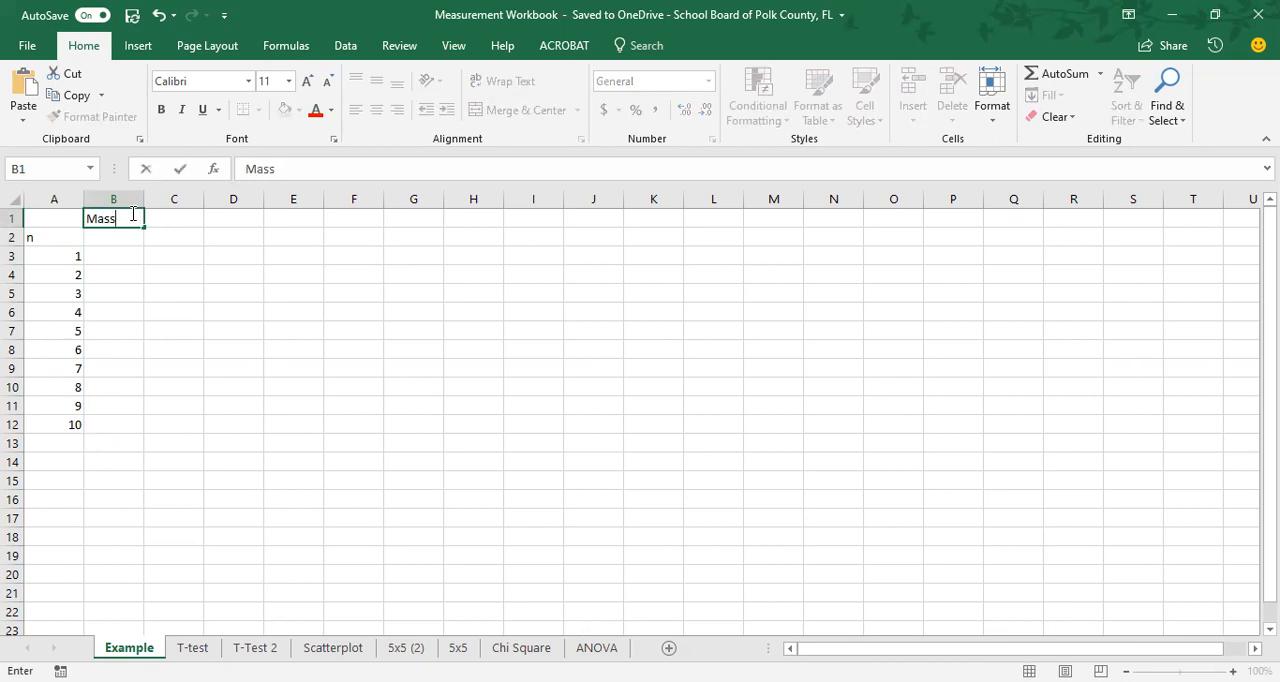
text(g)
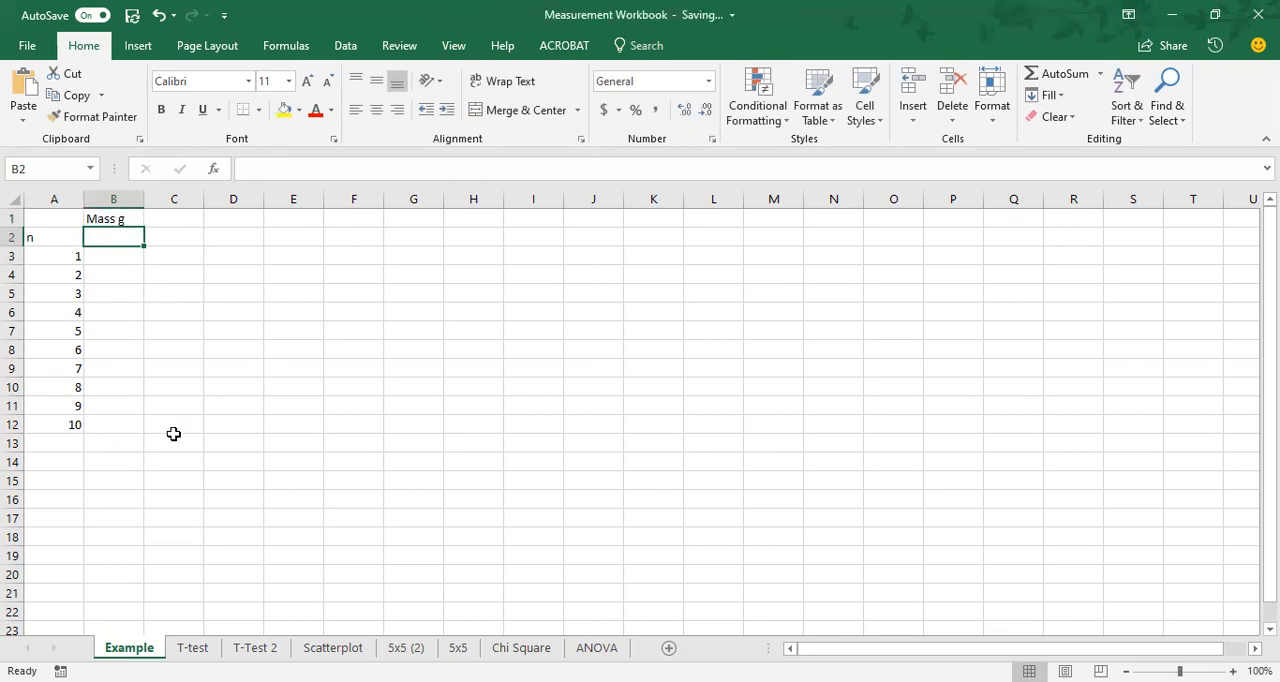
click(119, 256)
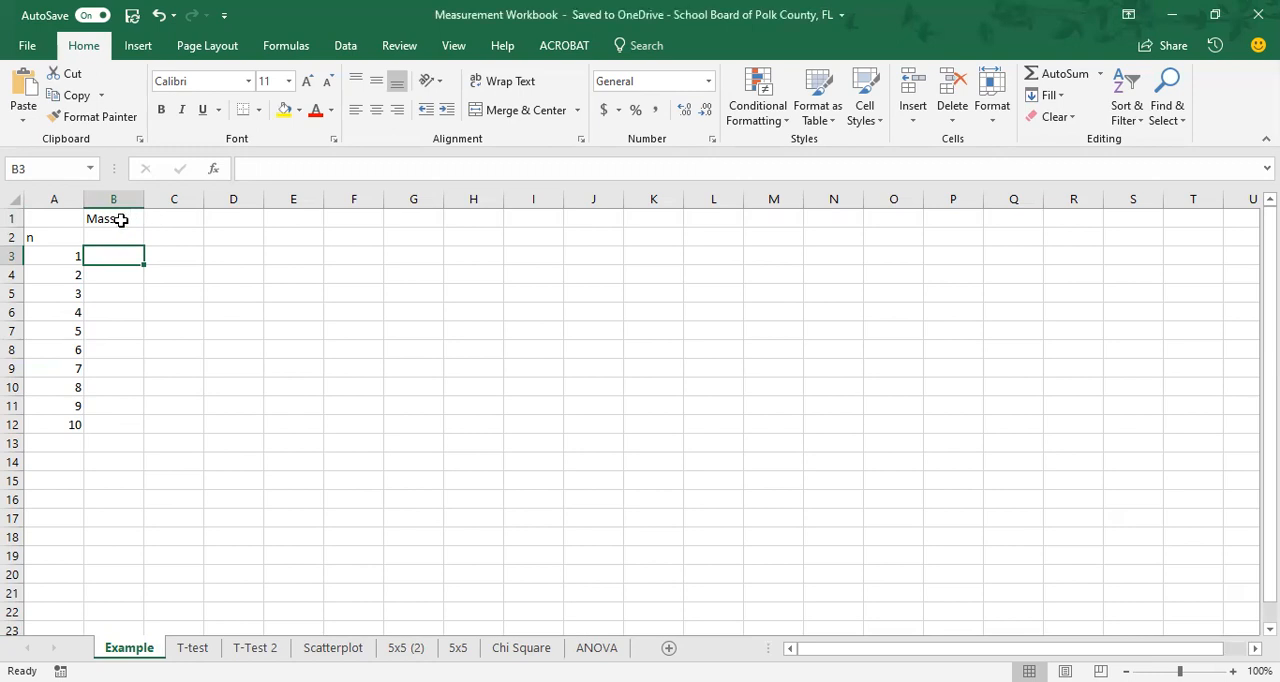
Add the uncertainty to the heading in cell B1 so it reads "Mass +/- 0.003 g".
click(120, 220)
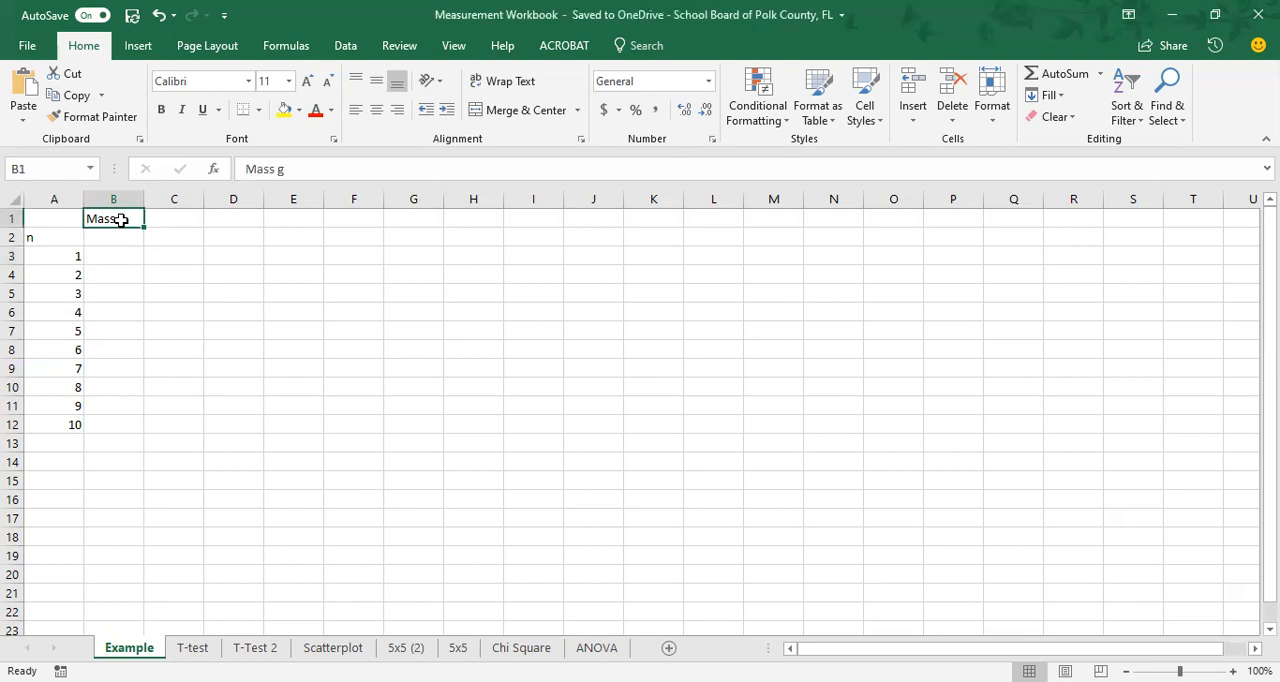
click(192, 647)
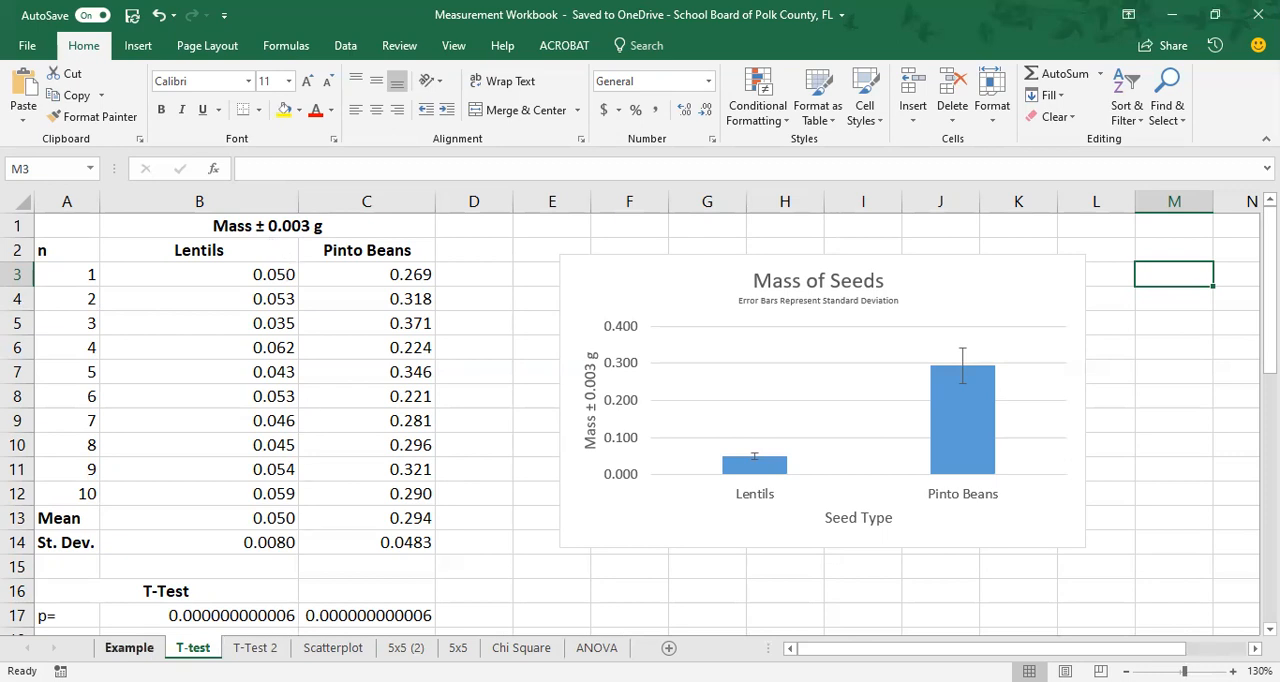
click(128, 647)
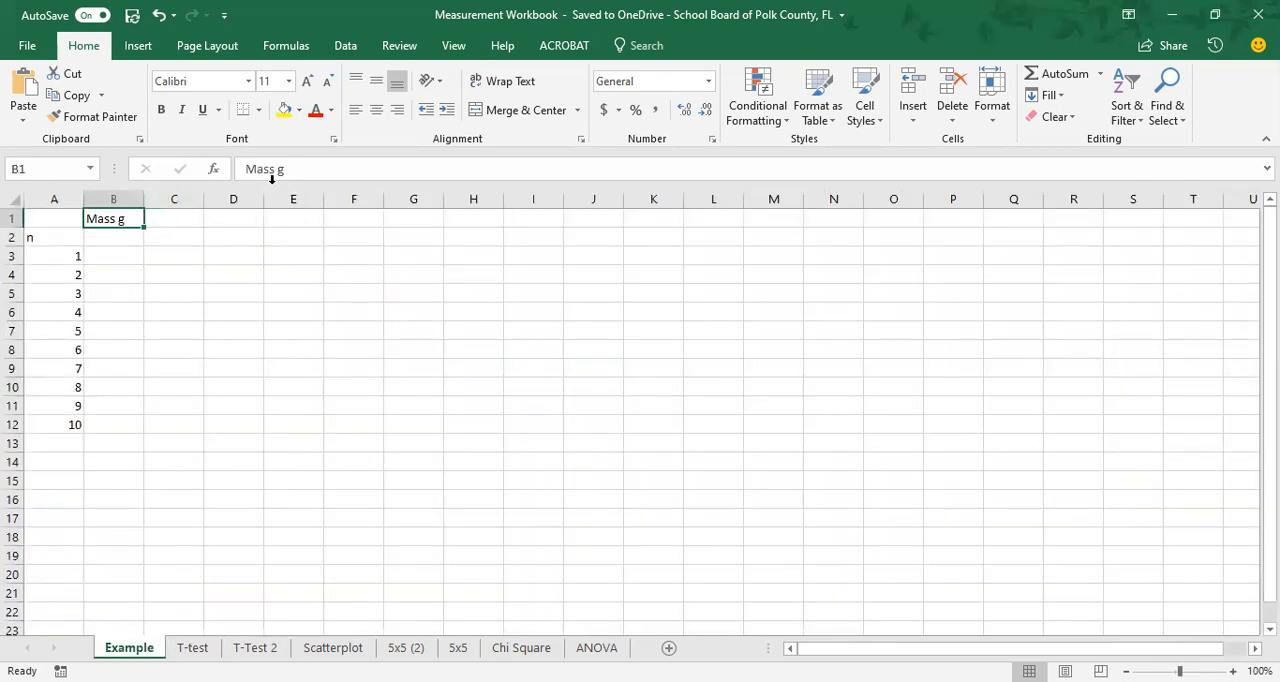
click(116, 237)
click(114, 218)
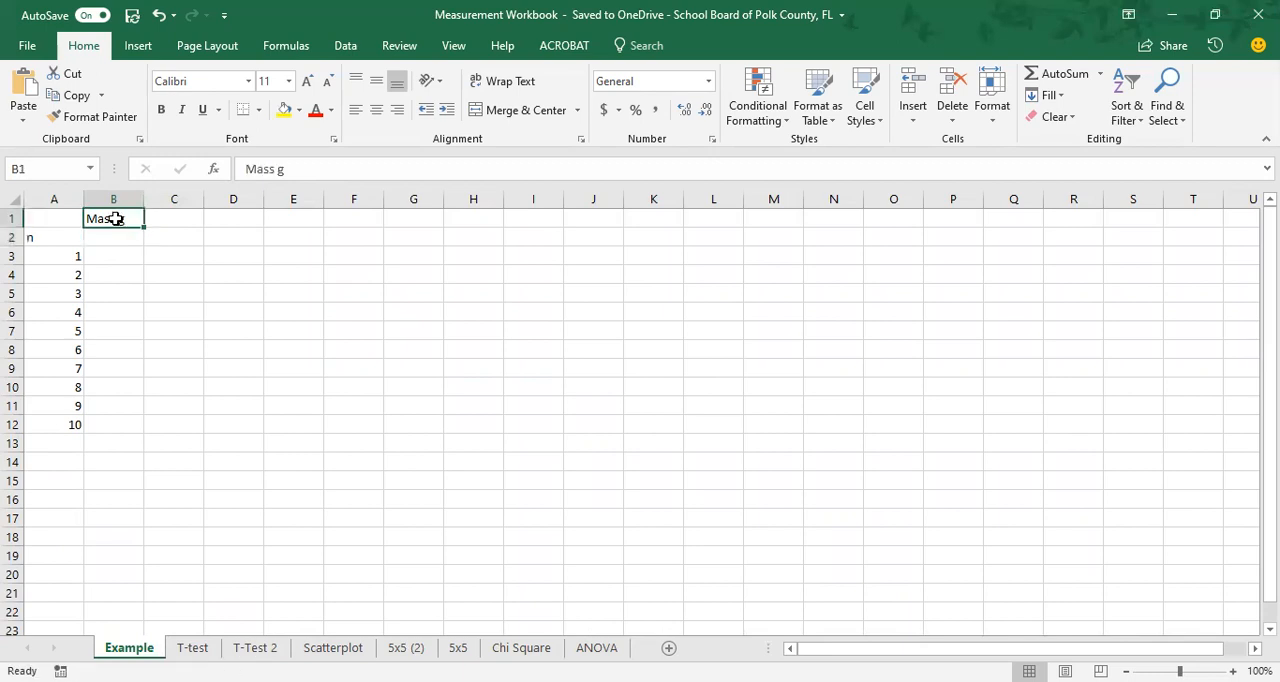
click(279, 169)
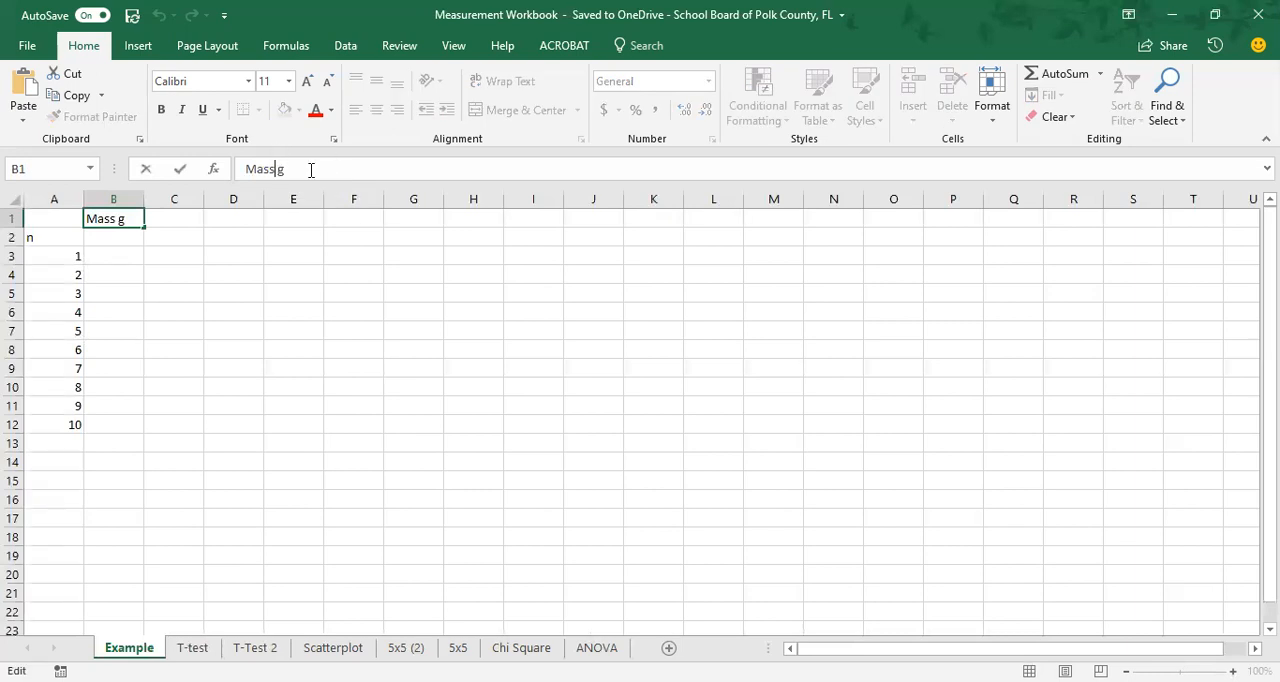
text(0.003)
click(277, 169)
text(+/-)
key(Return)
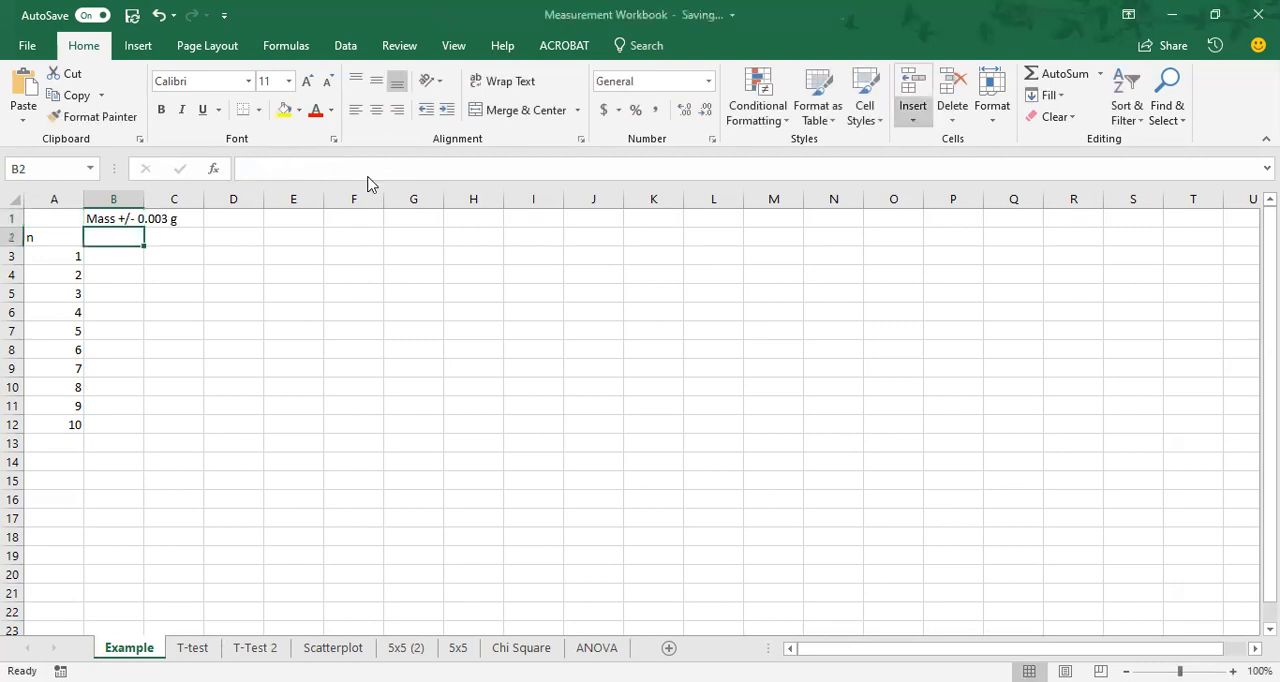
Remove the "+/-" characters between "Mass" and "0.003 g" in the cell B1 heading, keeping the cell in edit mode.
click(119, 222)
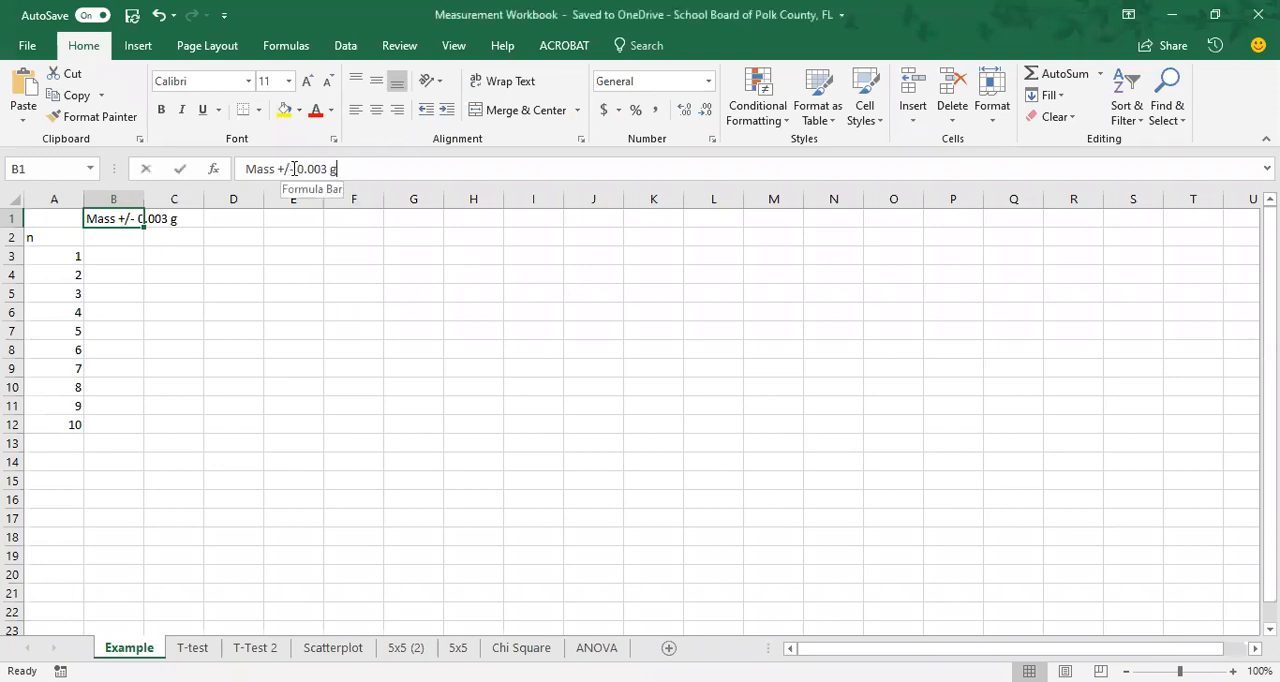
drag(294, 168, 281, 169)
key(BackSpace)
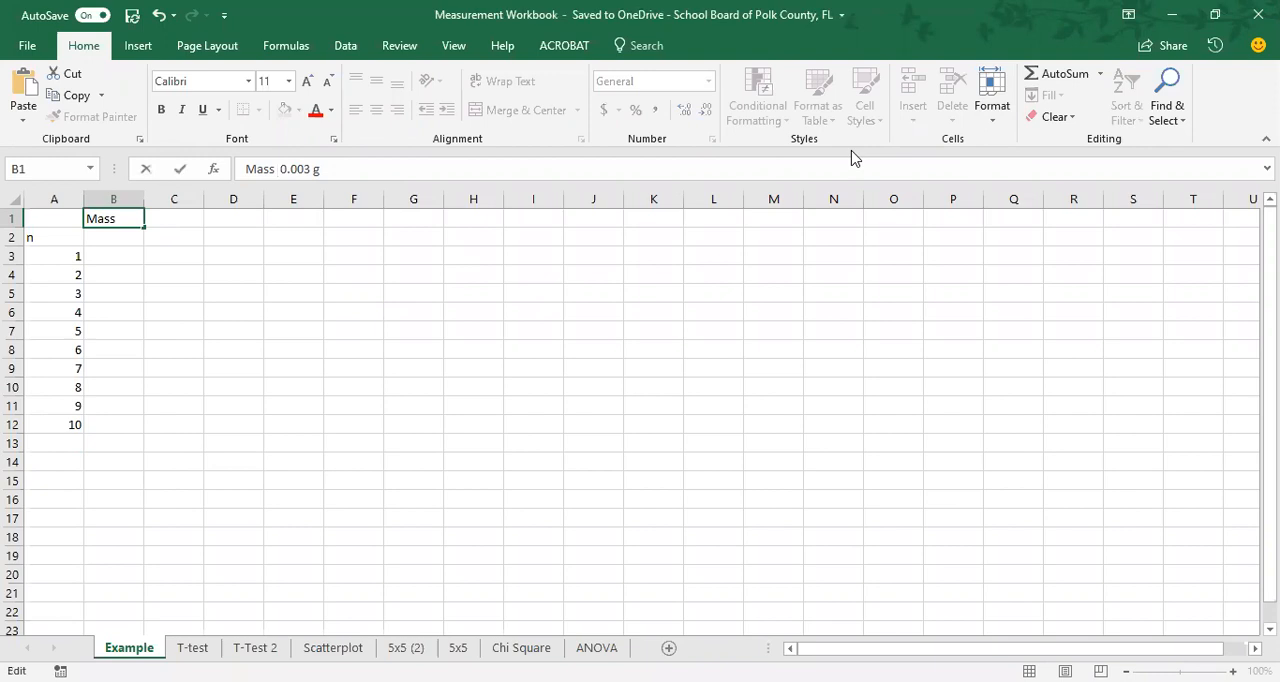
Insert the Plus-Minus Sign symbol into the cell B1 heading so it reads "Mass ± 0.003 g".
click(140, 50)
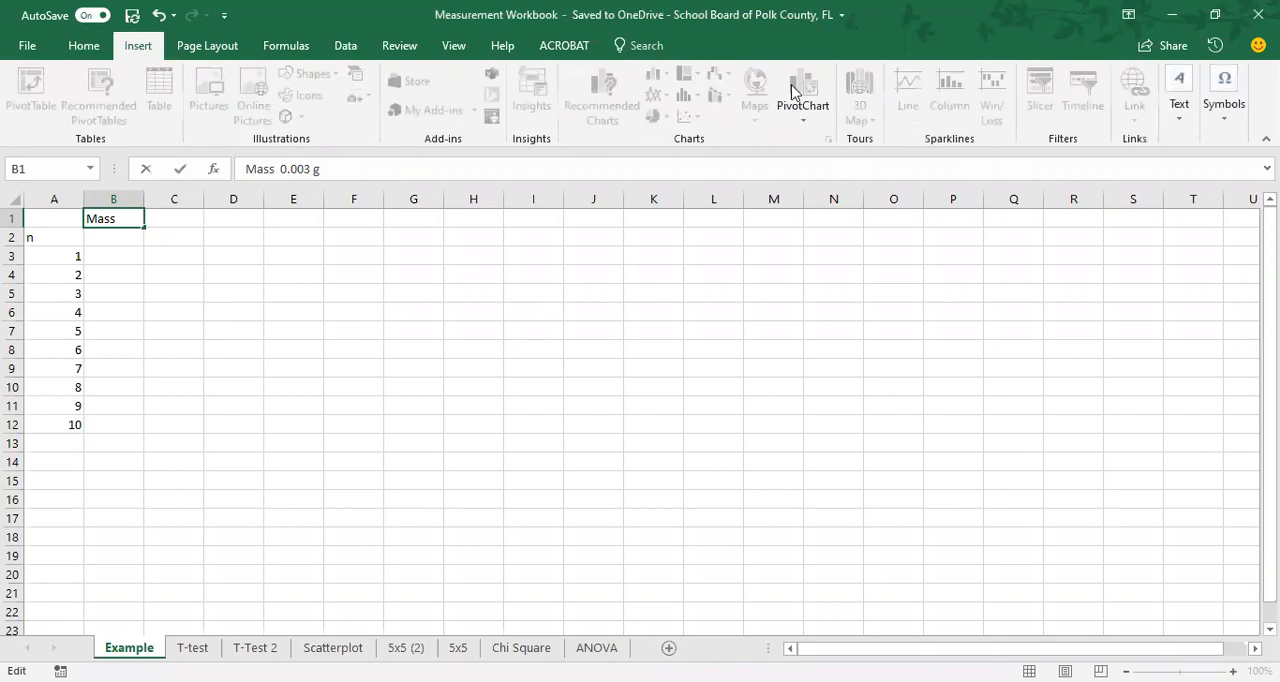
click(1228, 124)
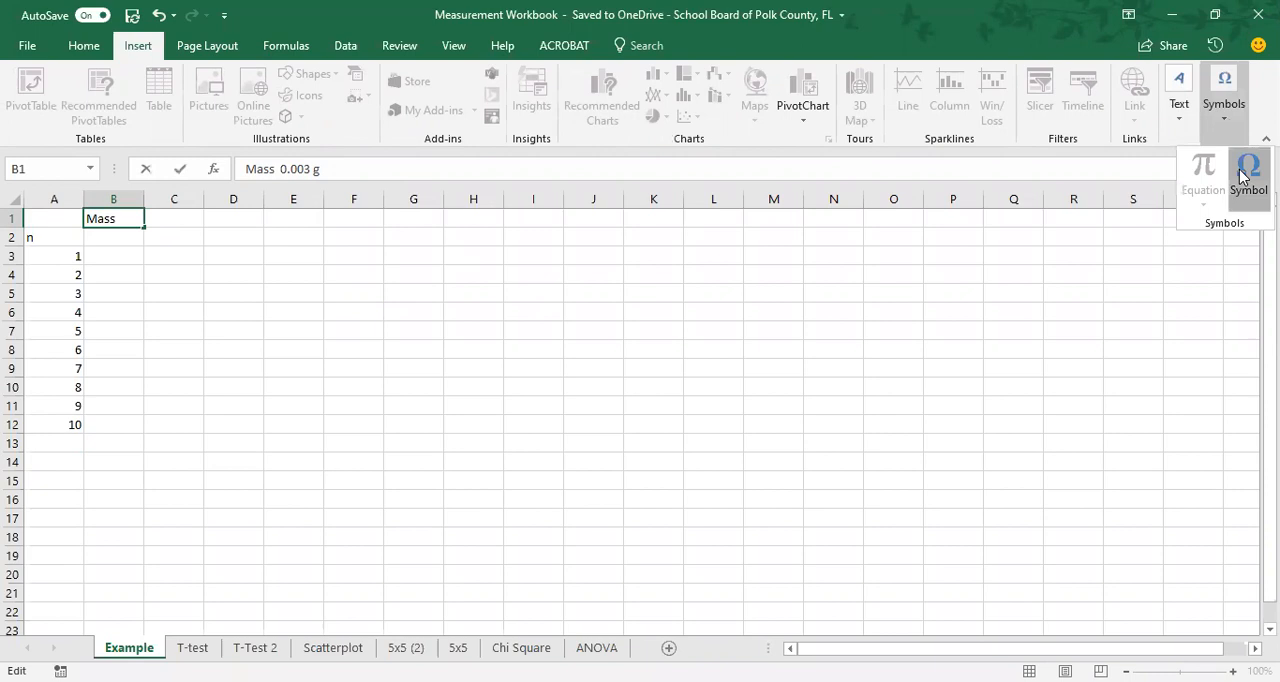
click(1246, 176)
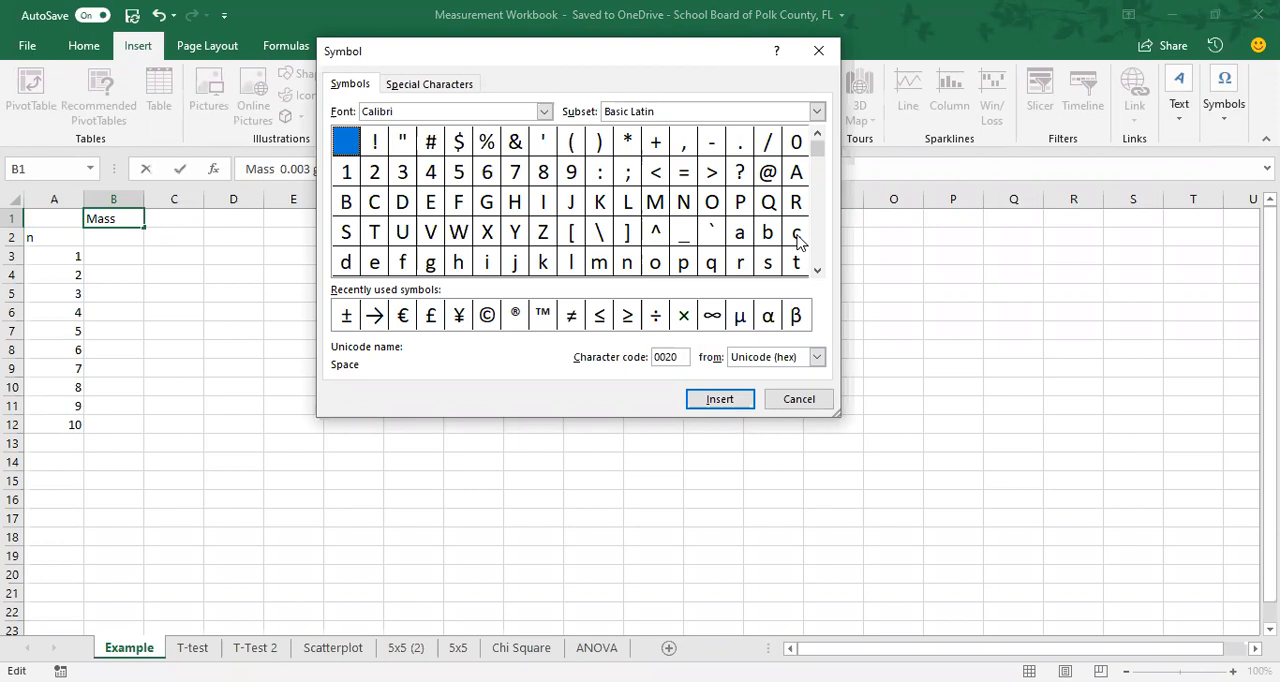
click(816, 272)
click(816, 272)
click(816, 272)
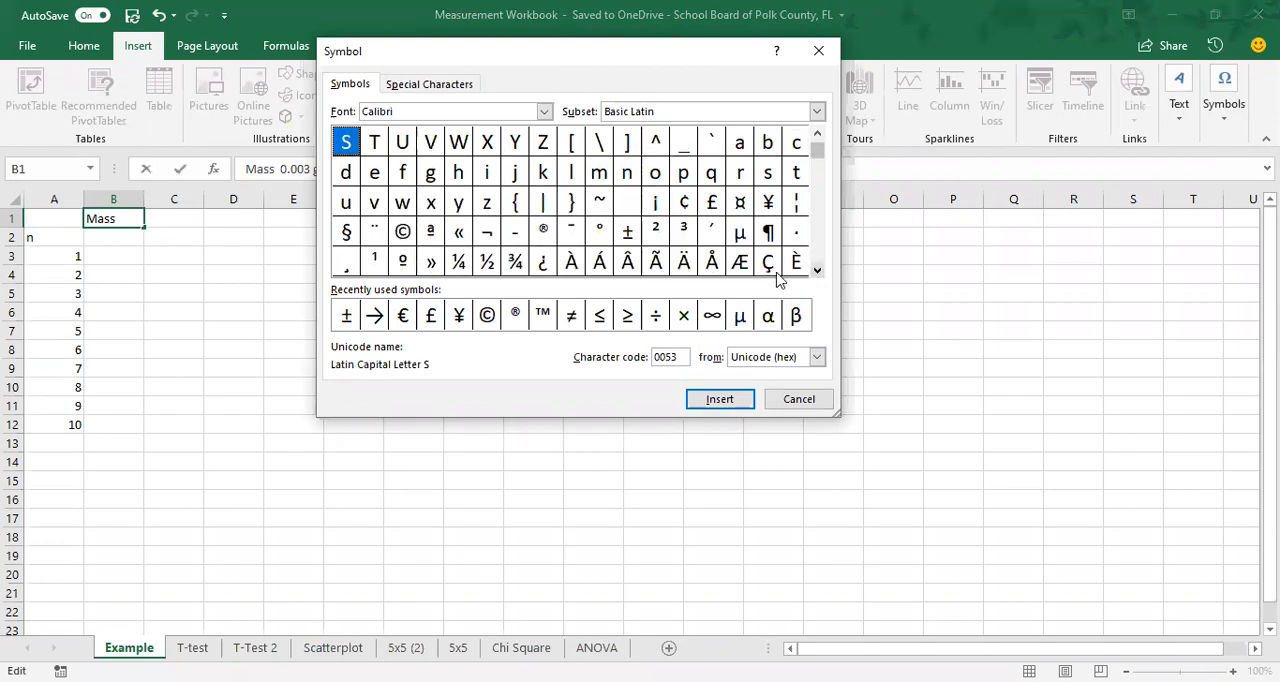
click(628, 232)
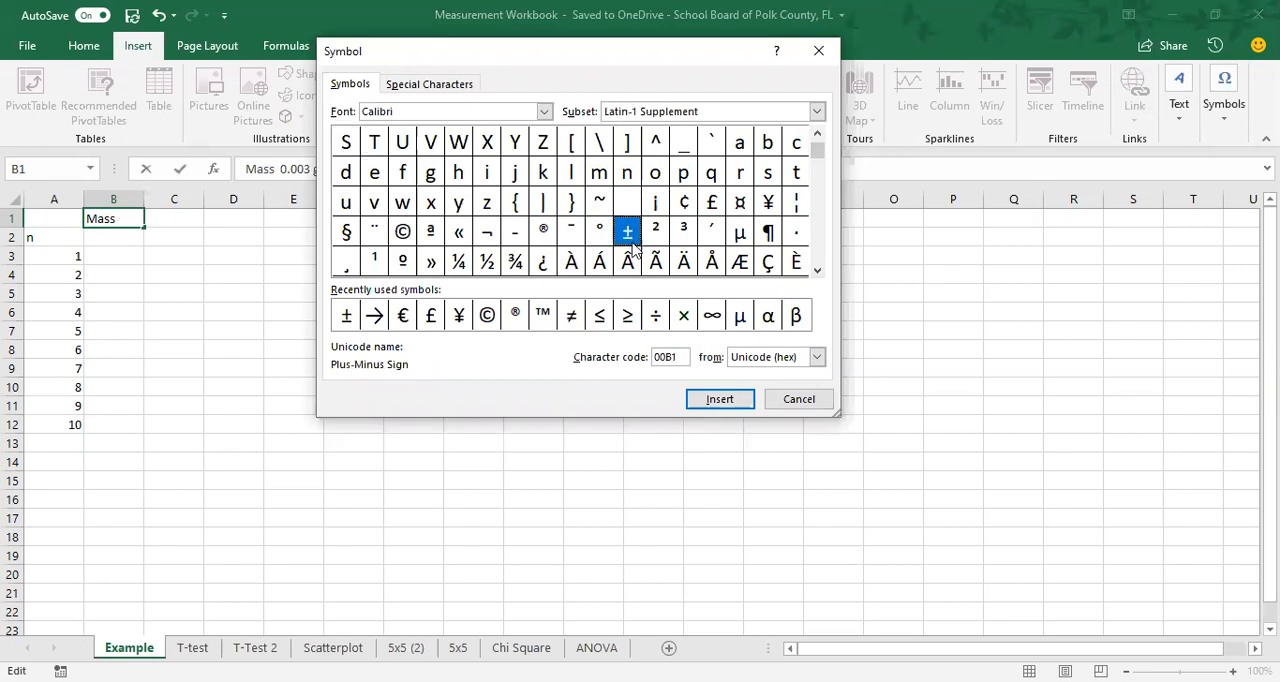
click(711, 404)
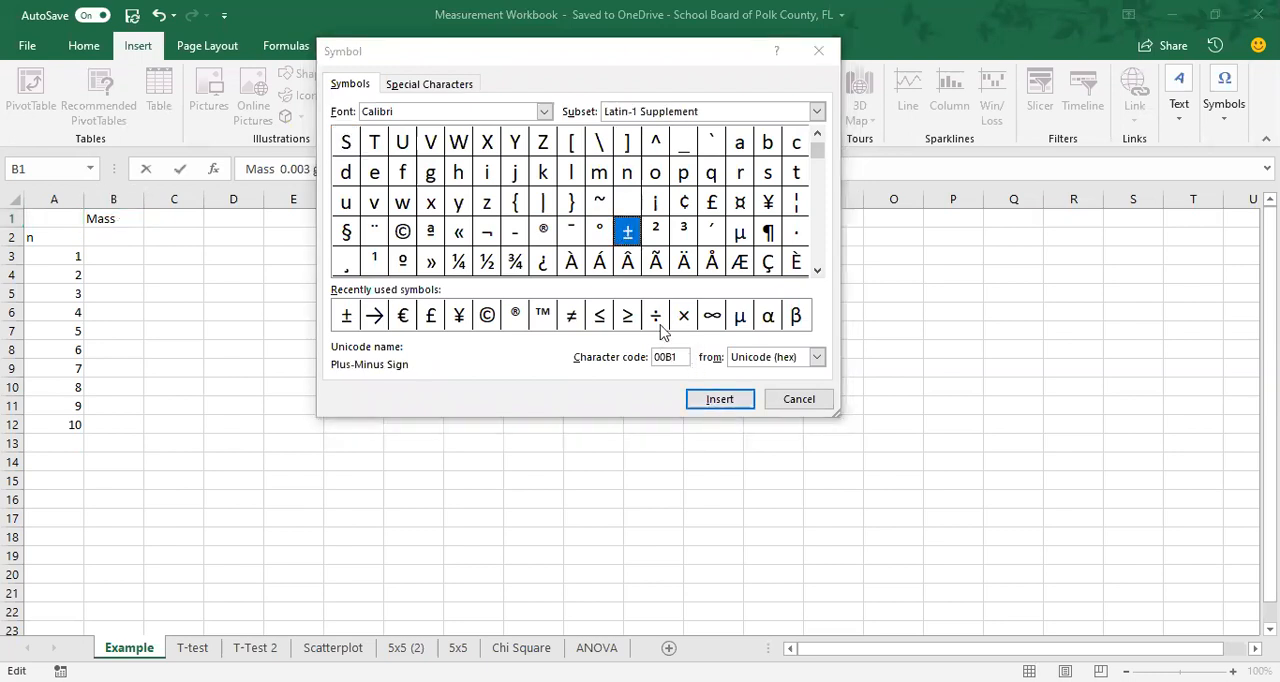
click(707, 400)
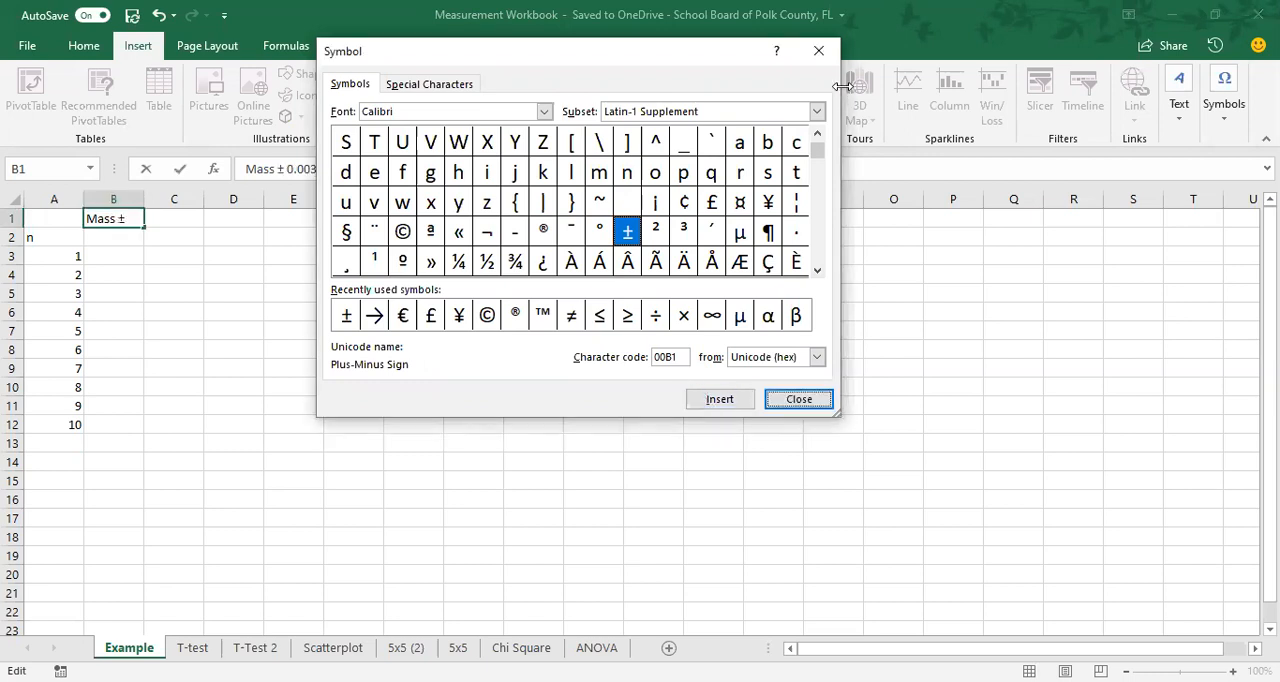
click(799, 399)
key(Return)
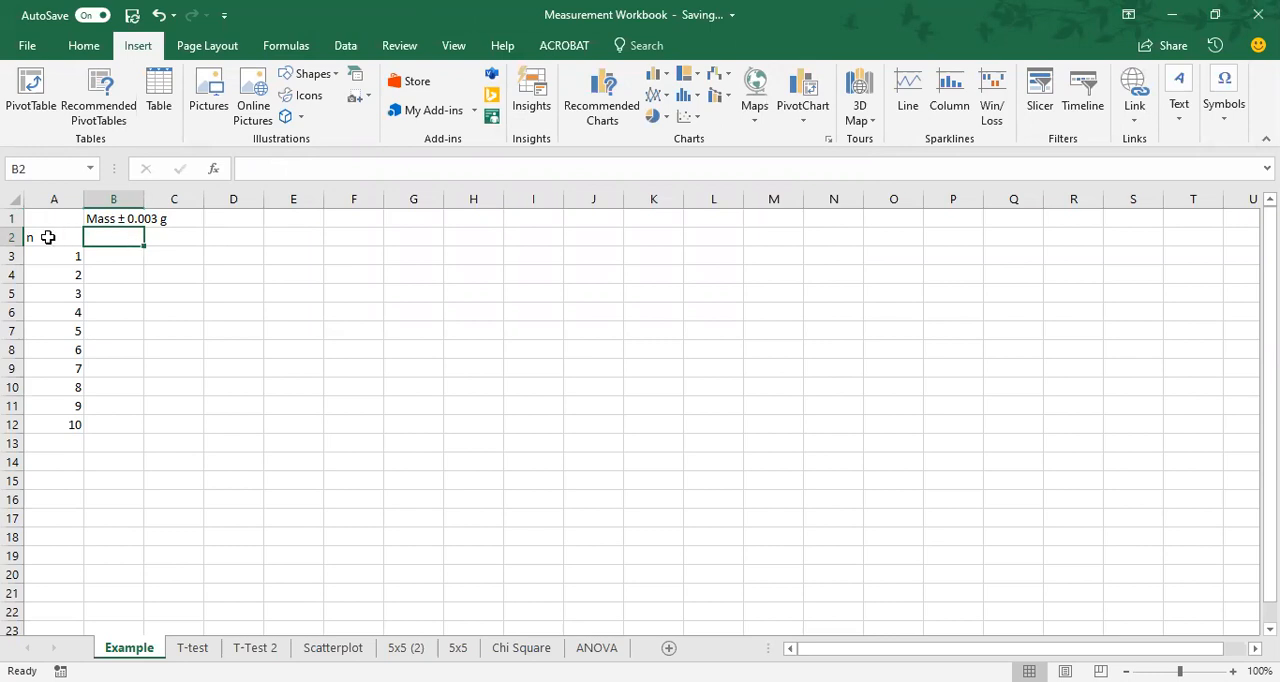
Enter the column headings "Lentils" in cell B2 and "Pinto Beans" in cell C2.
click(14, 237)
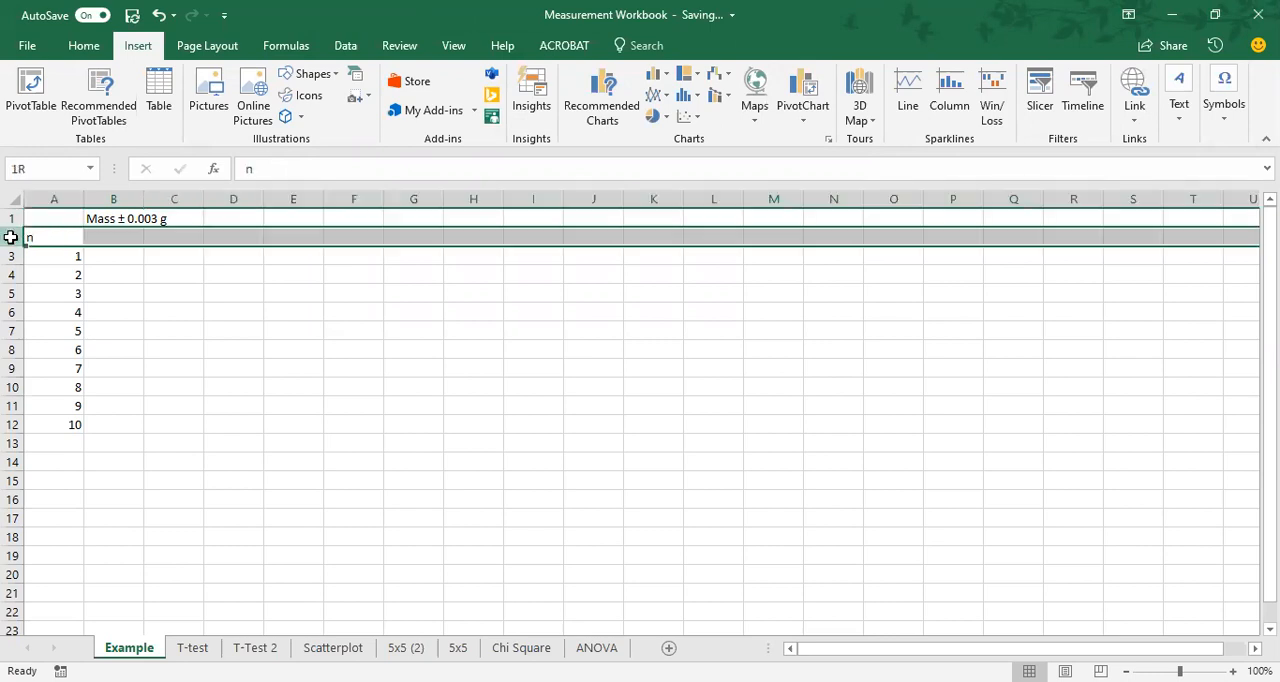
click(128, 239)
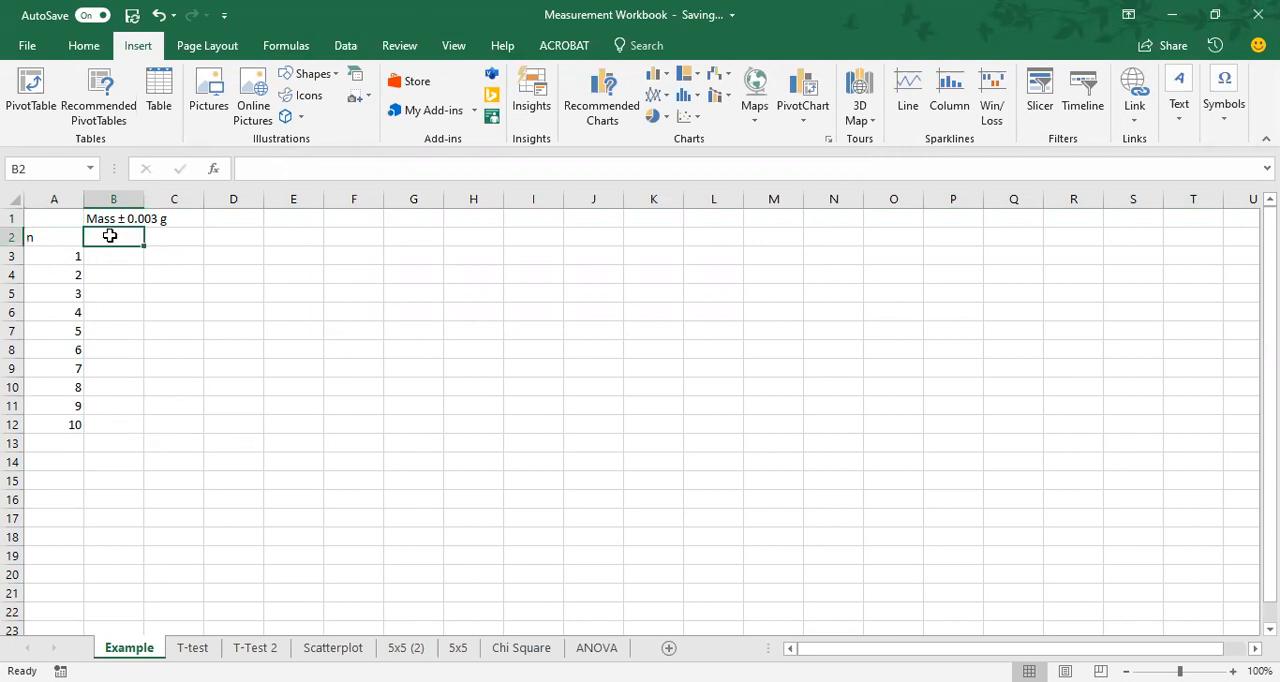
text(Lentils)
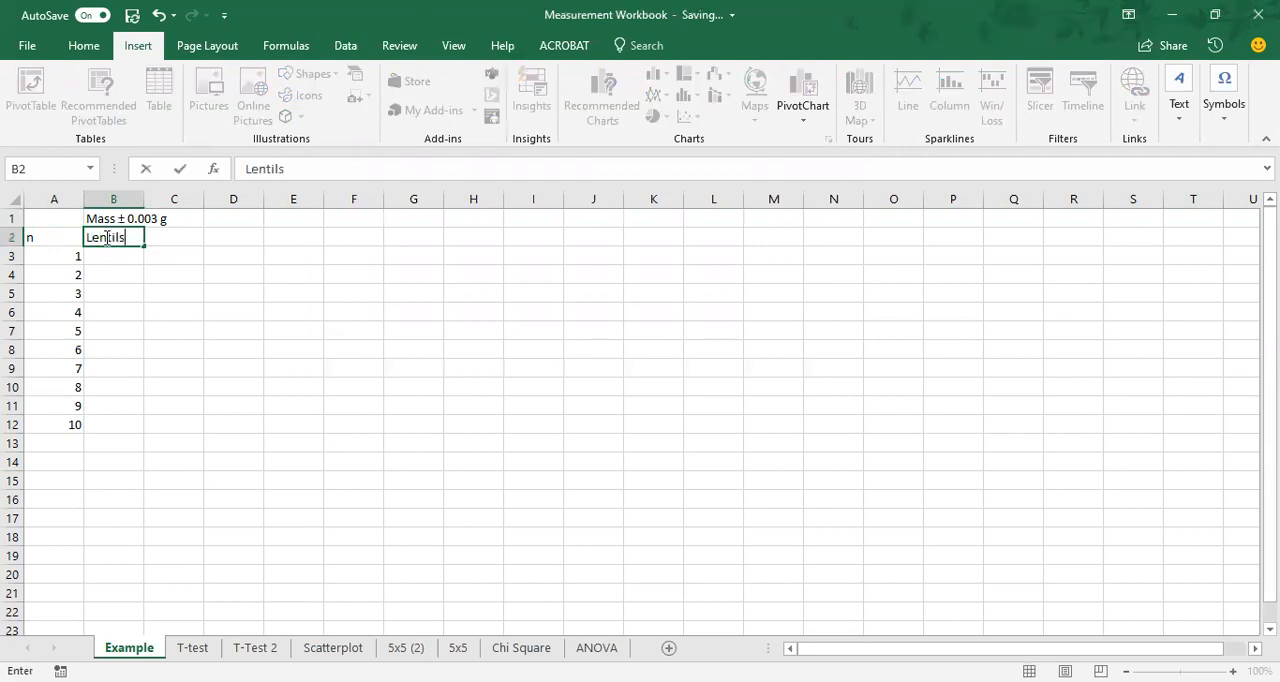
key(Tab)
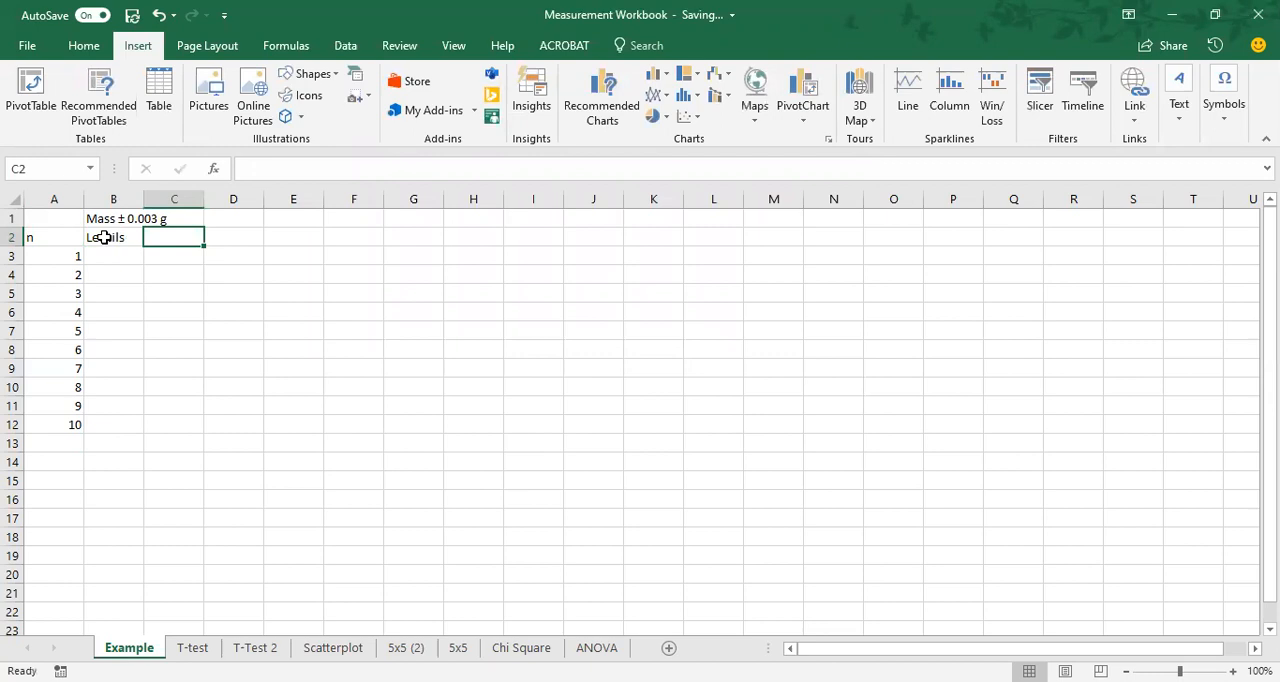
text(Pinto Beans)
key(Return)
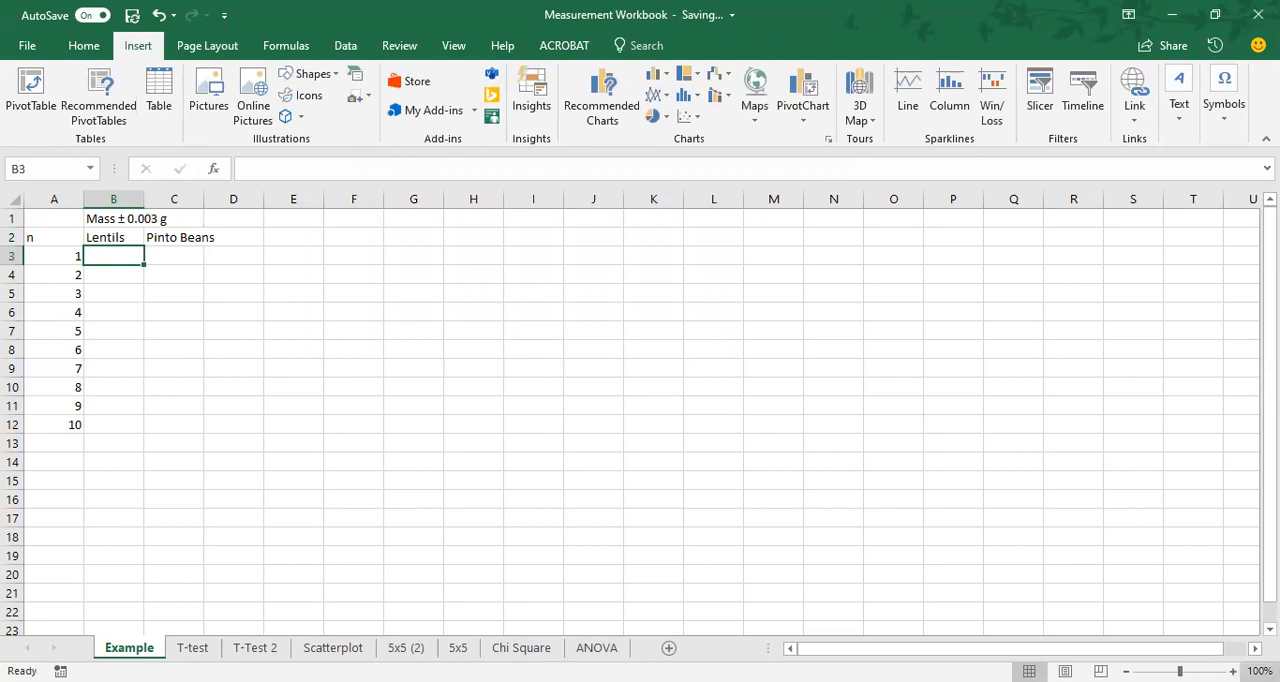
Autofit column C to the "Pinto Beans" heading and undo the width change.
click(1233, 672)
click(1233, 672)
click(1233, 672)
click(1233, 672)
click(1233, 672)
click(1233, 672)
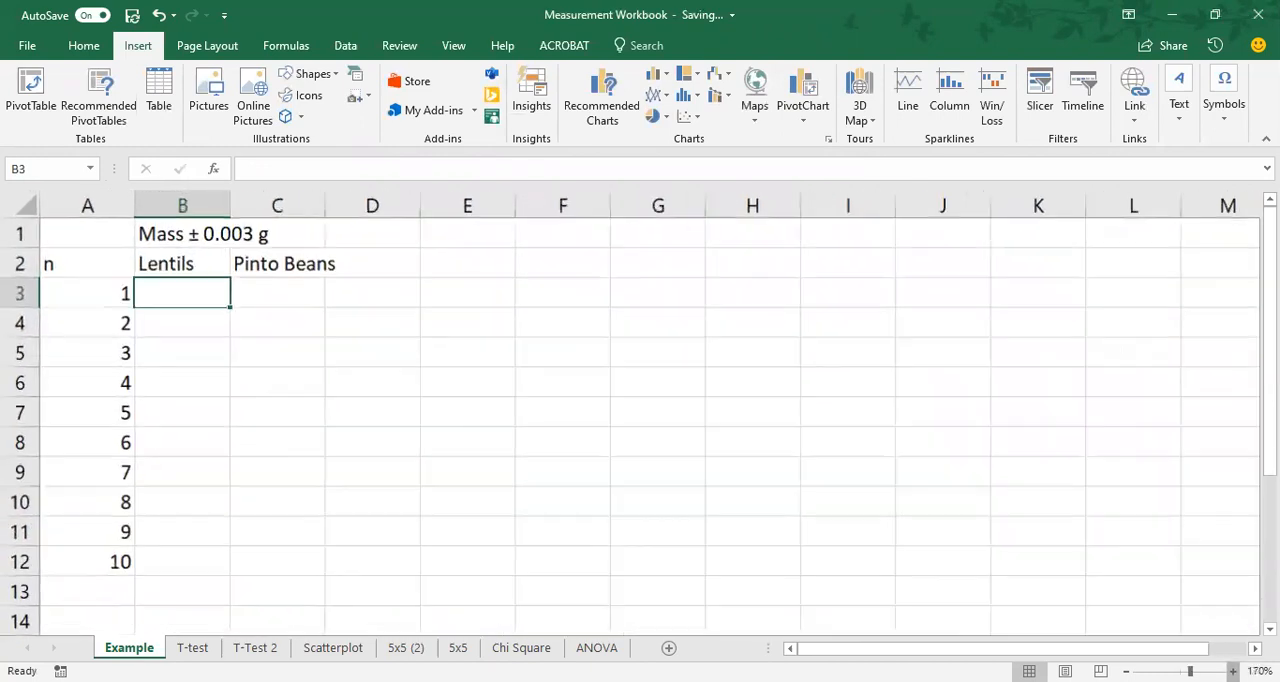
click(1233, 672)
click(1233, 672)
click(1233, 672)
scroll(622, 395, up, 1)
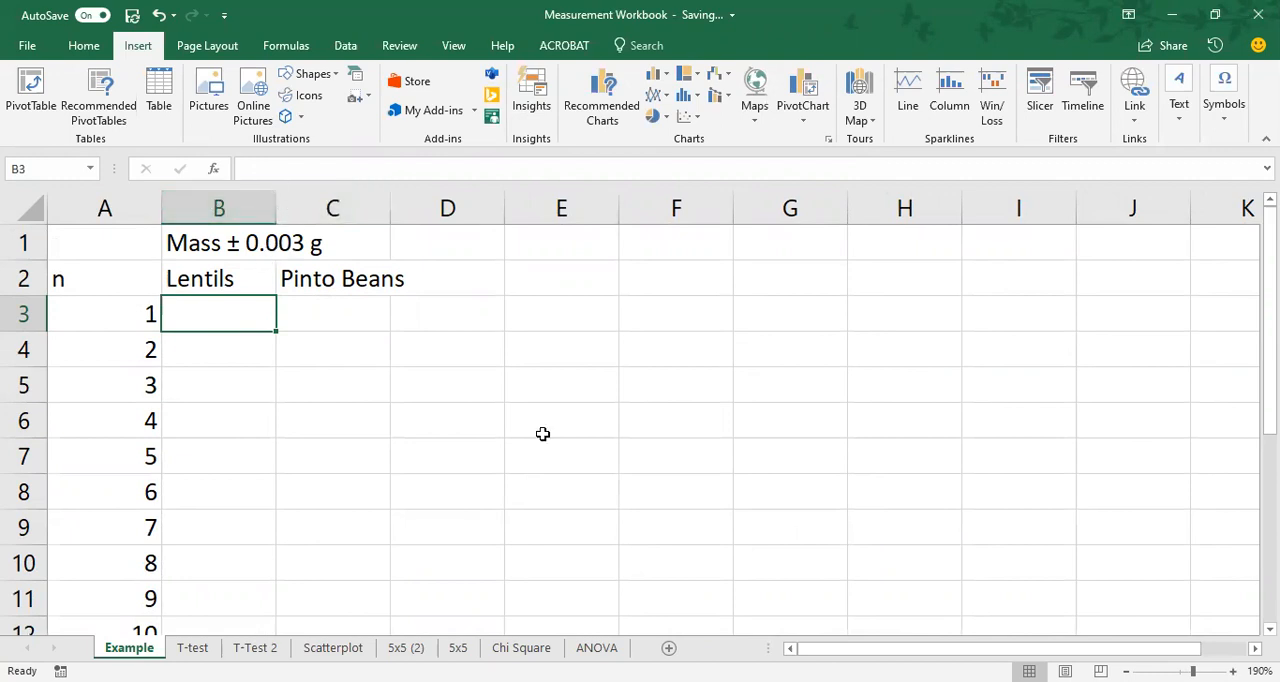
key(alt+Tab)
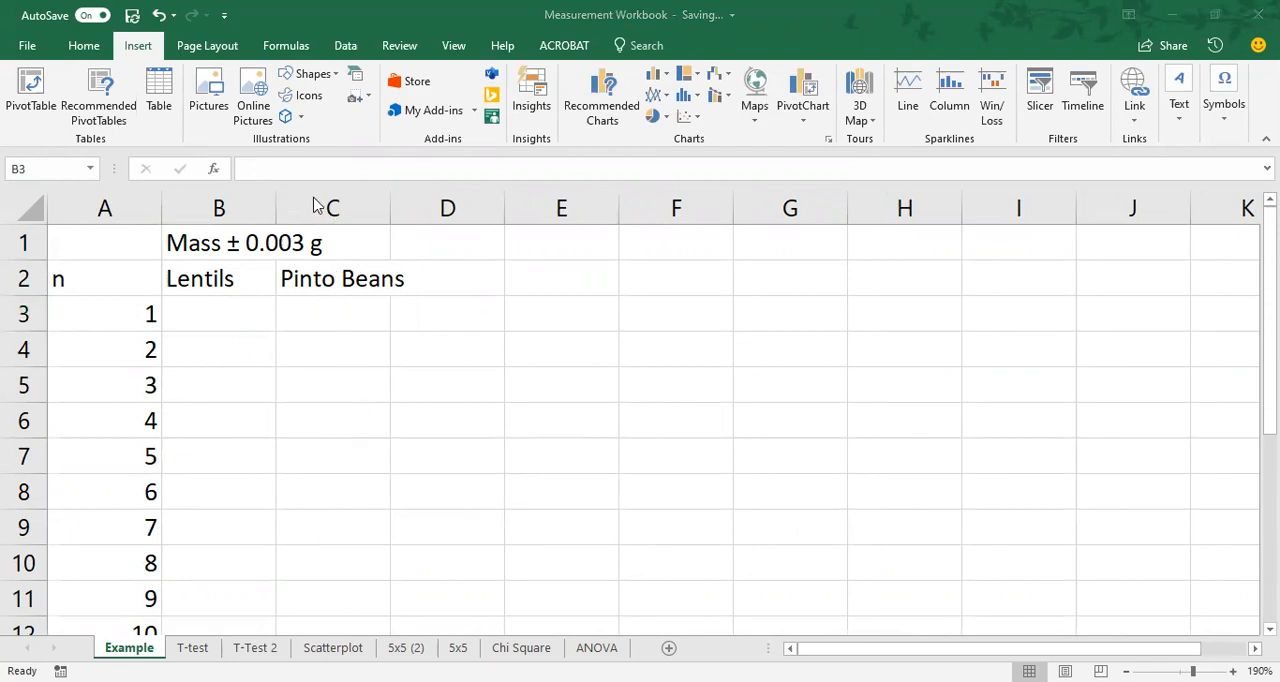
click(380, 201)
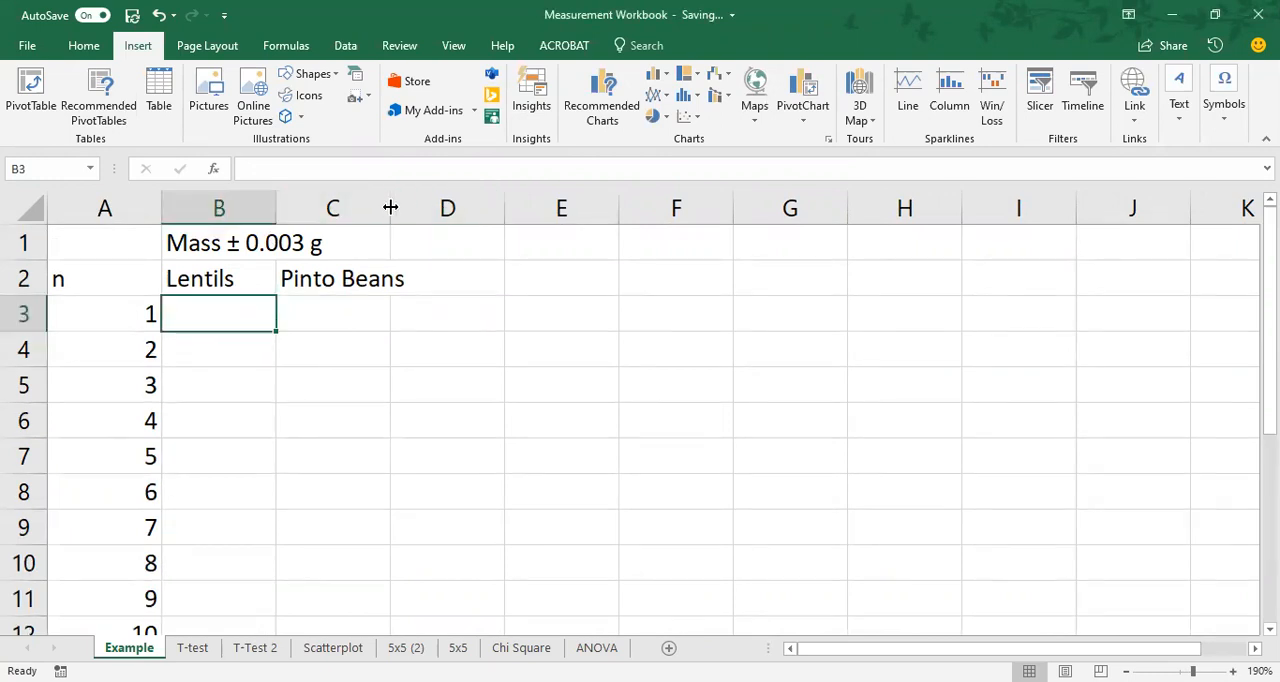
double_click(390, 207)
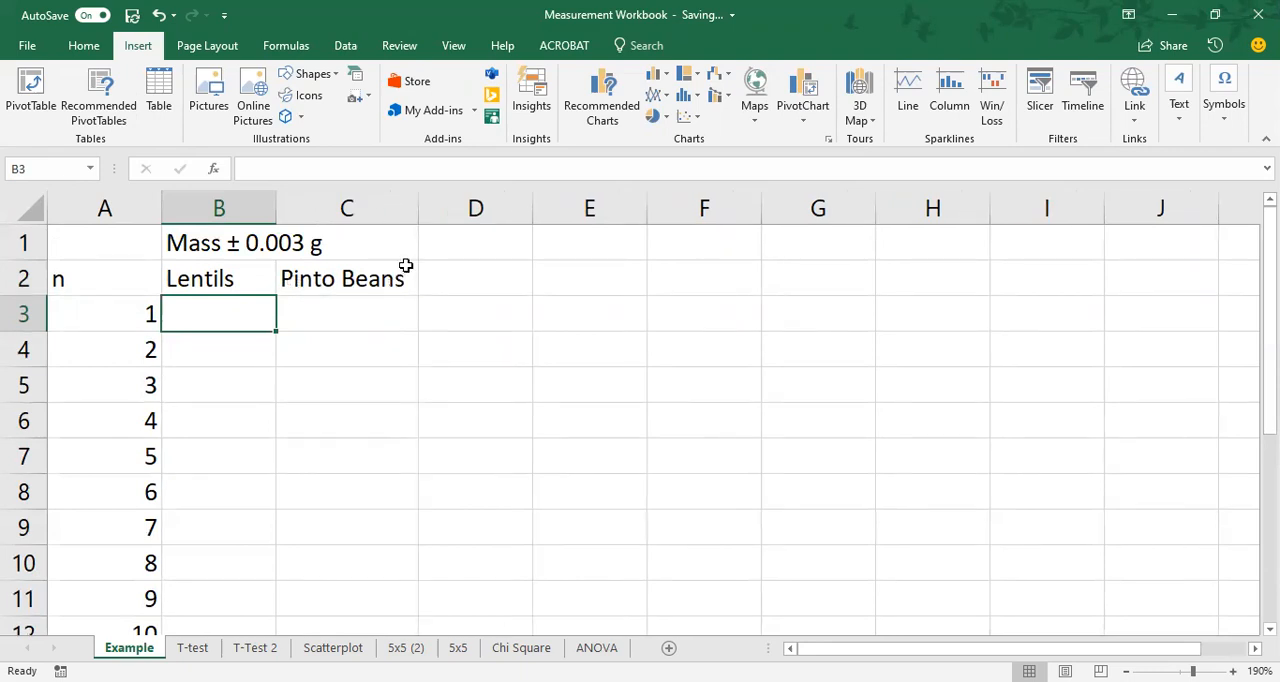
key(ctrl+z)
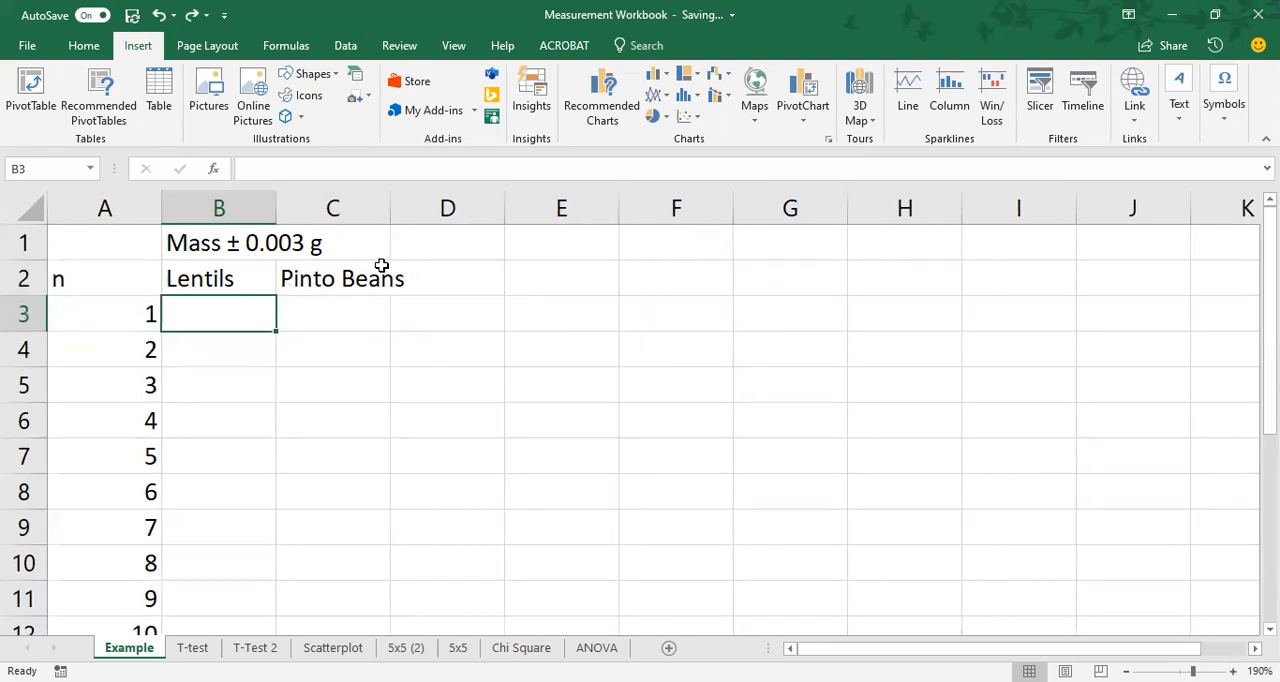
Select the whole Example sheet and autofit all column widths to their contents.
click(28, 206)
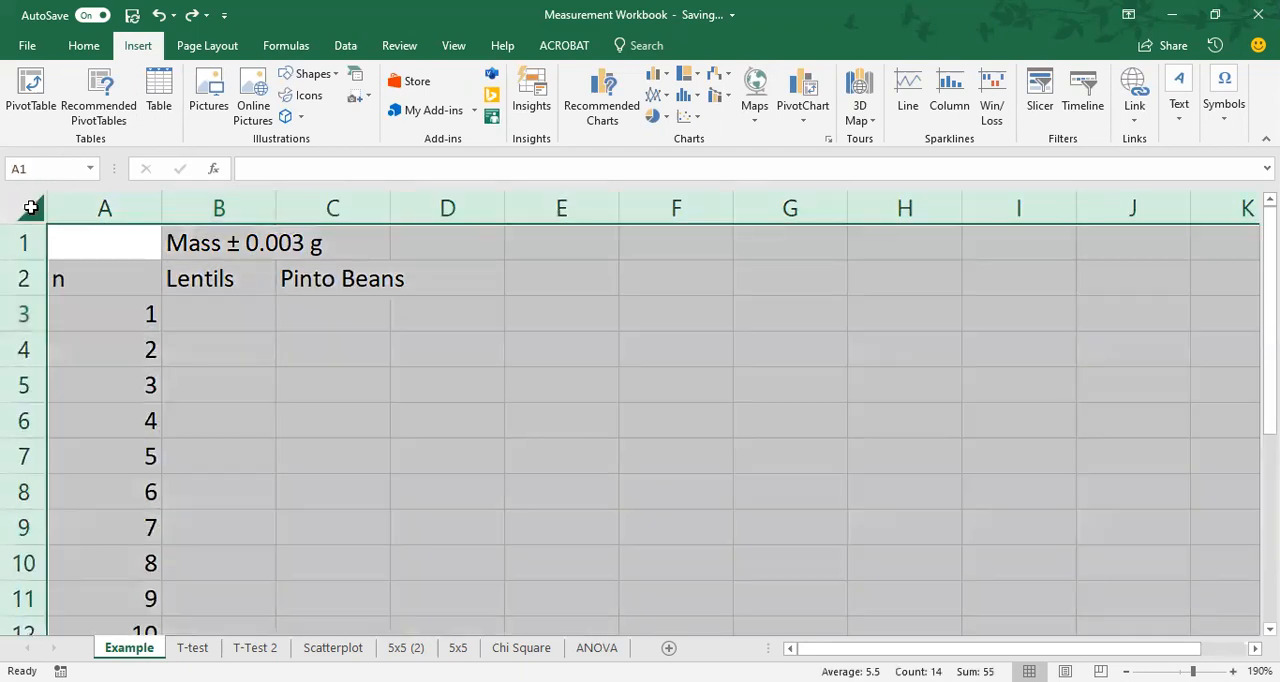
double_click(161, 209)
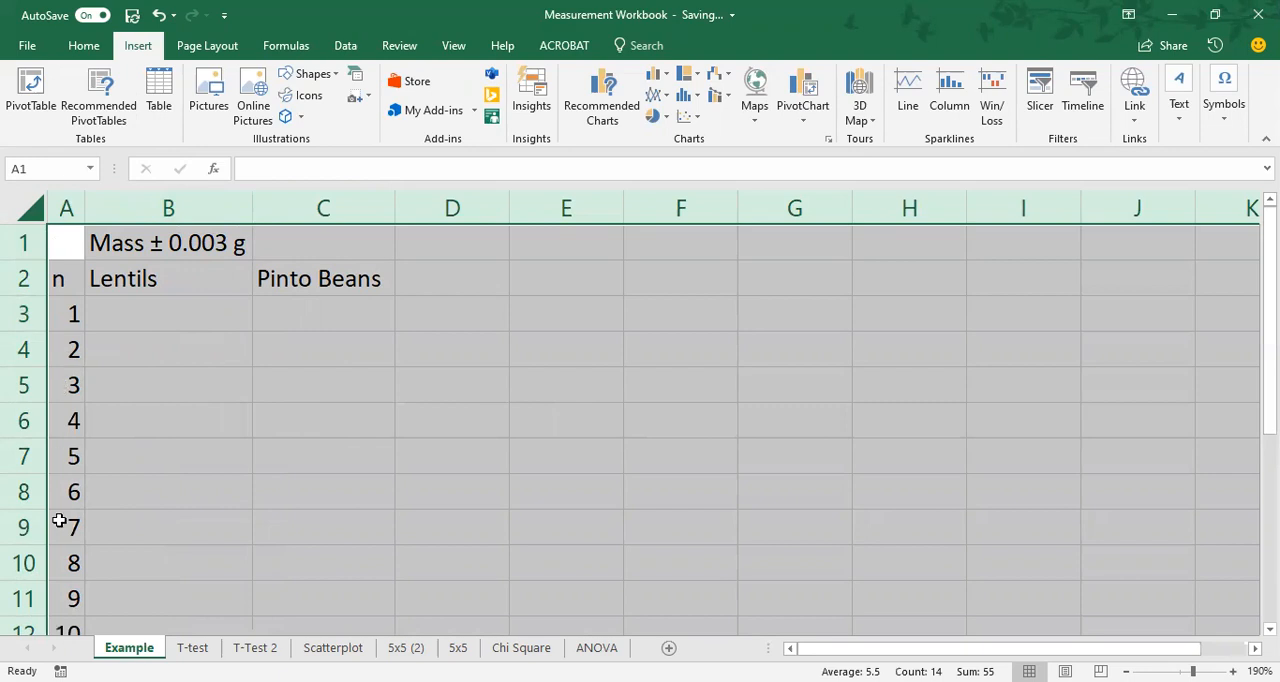
click(222, 242)
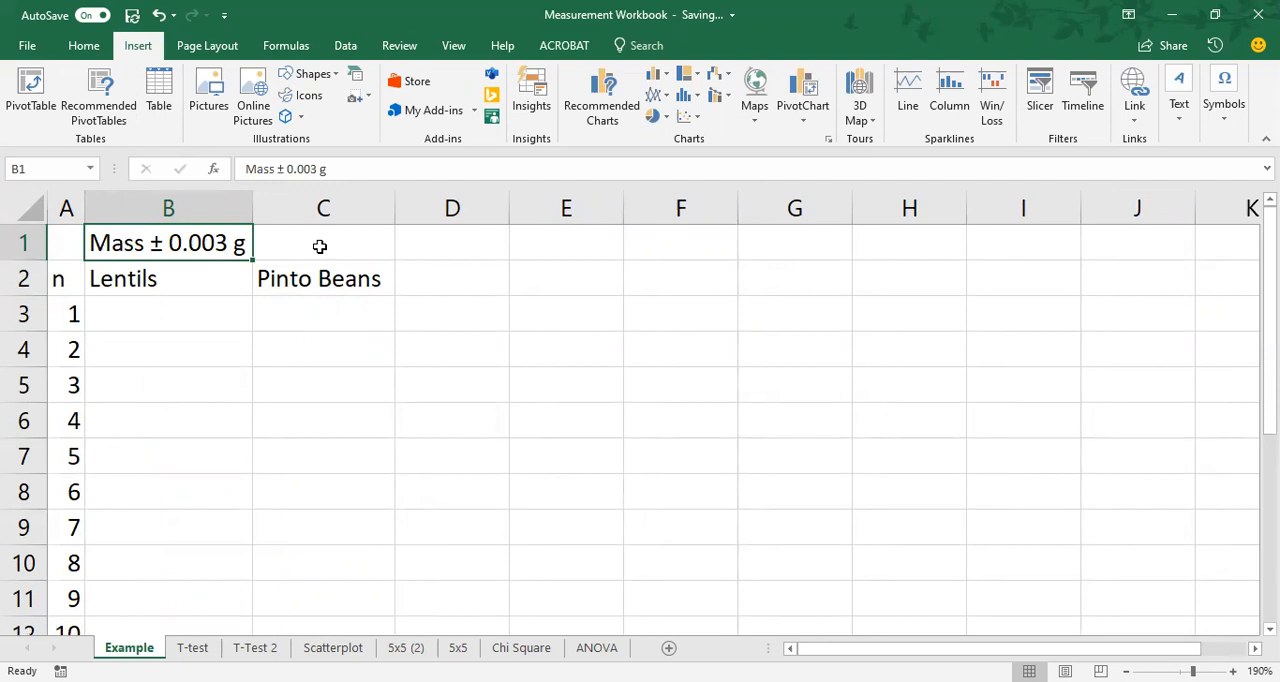
Merge and center the "Mass ± 0.003 g" heading across cells A1 to C1.
click(59, 244)
drag(59, 244, 295, 244)
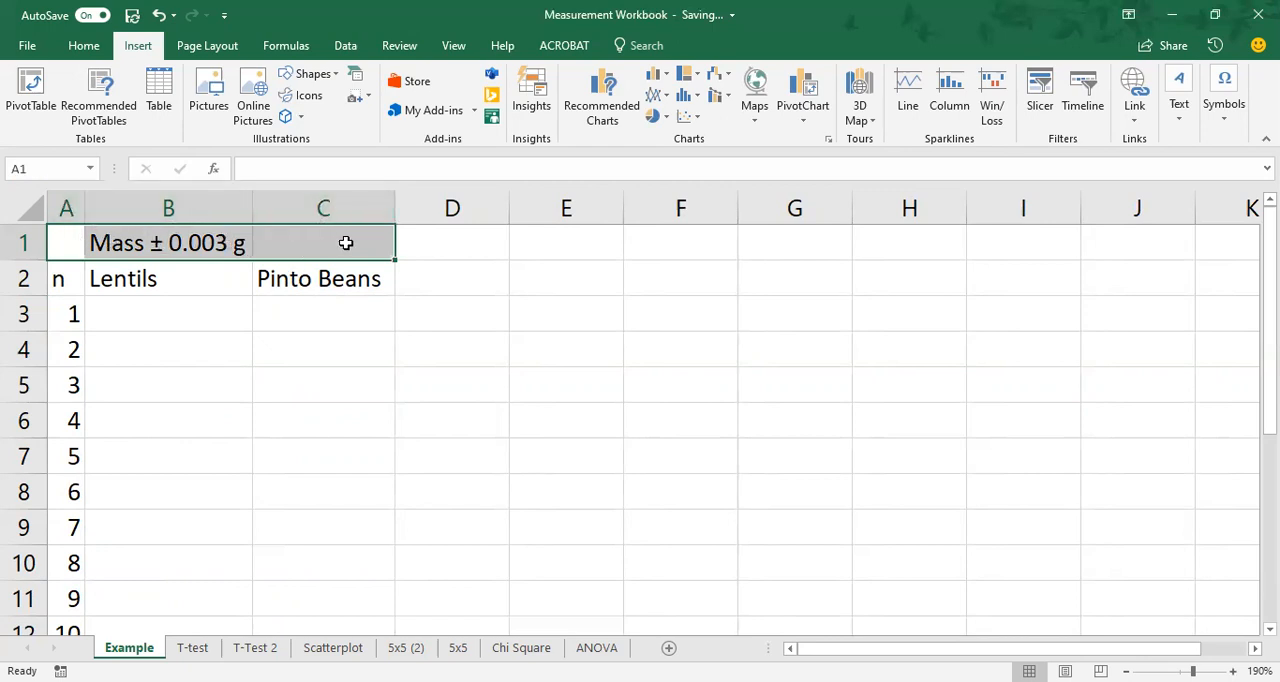
click(84, 45)
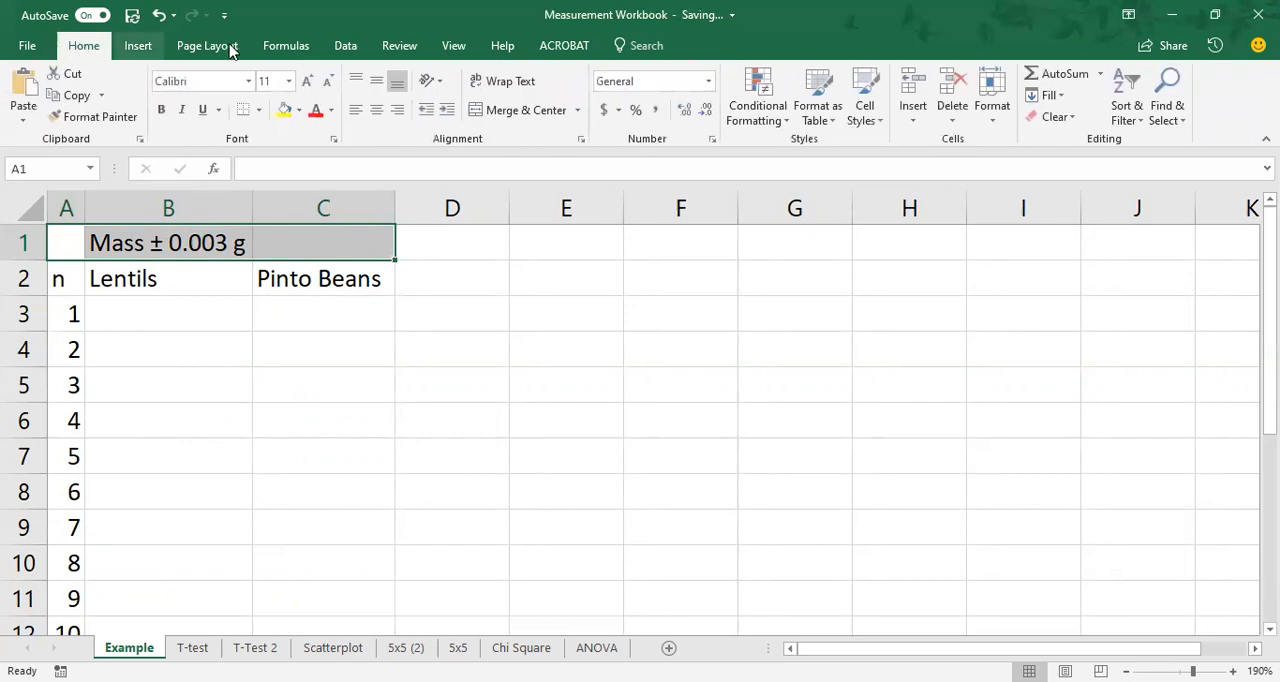
click(519, 112)
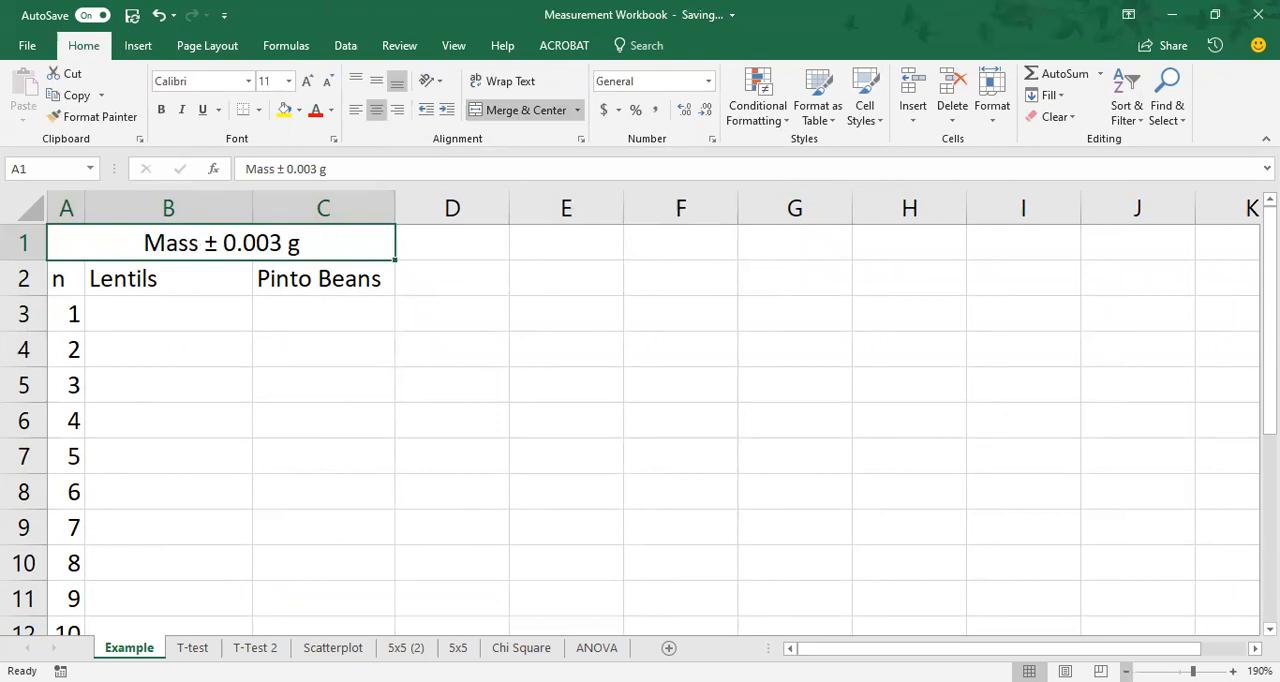
Copy the lentil and pinto bean masses in B3:C12 of the T-test sheet and paste them at cell B3 of the Example sheet.
click(1126, 672)
click(1126, 672)
click(1126, 672)
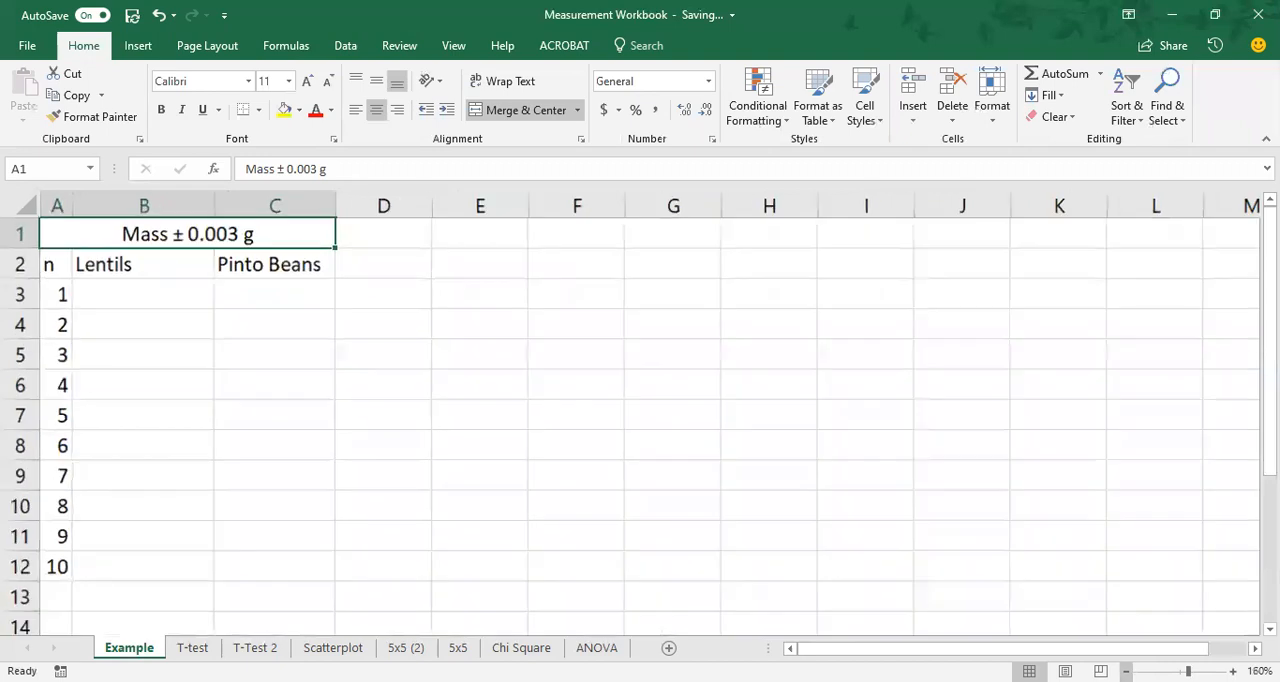
click(191, 648)
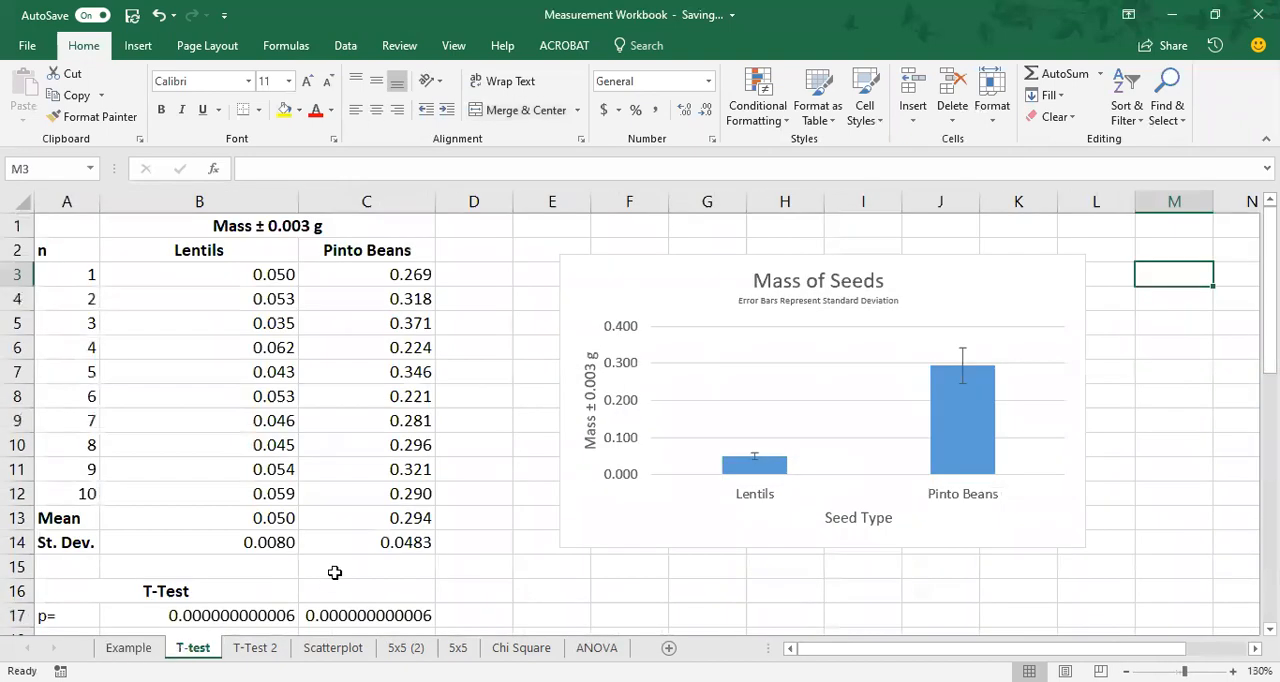
drag(237, 277, 331, 492)
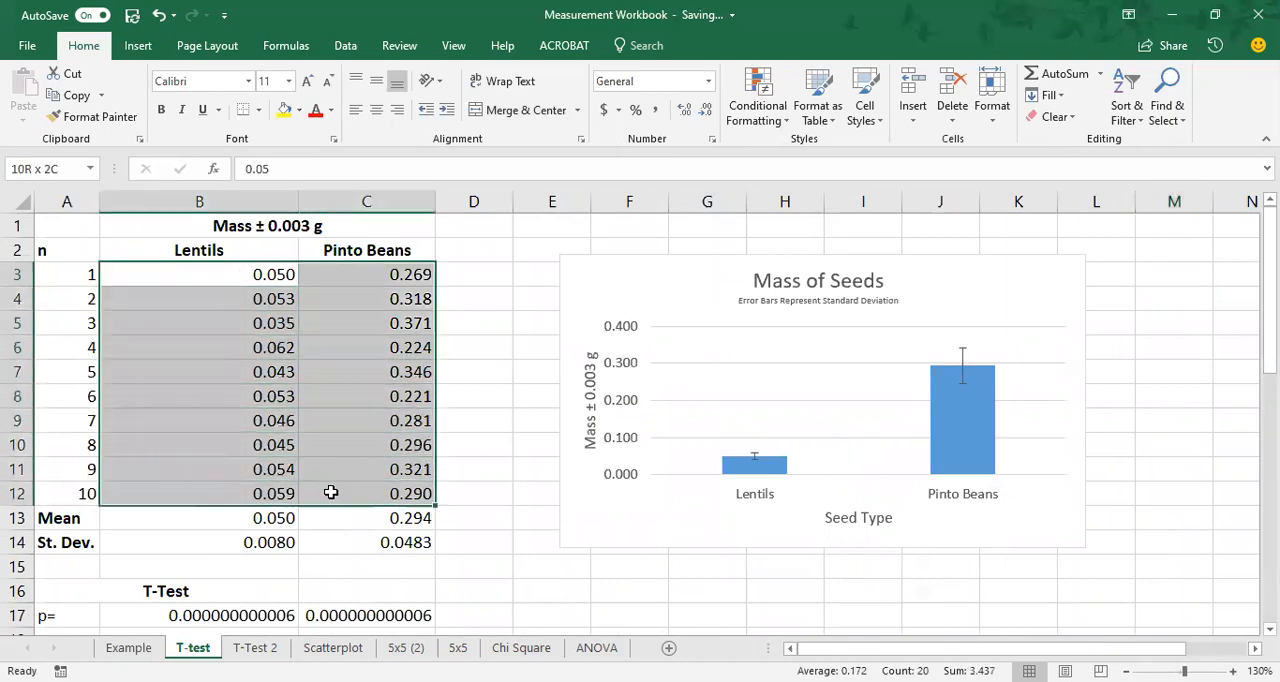
click(78, 97)
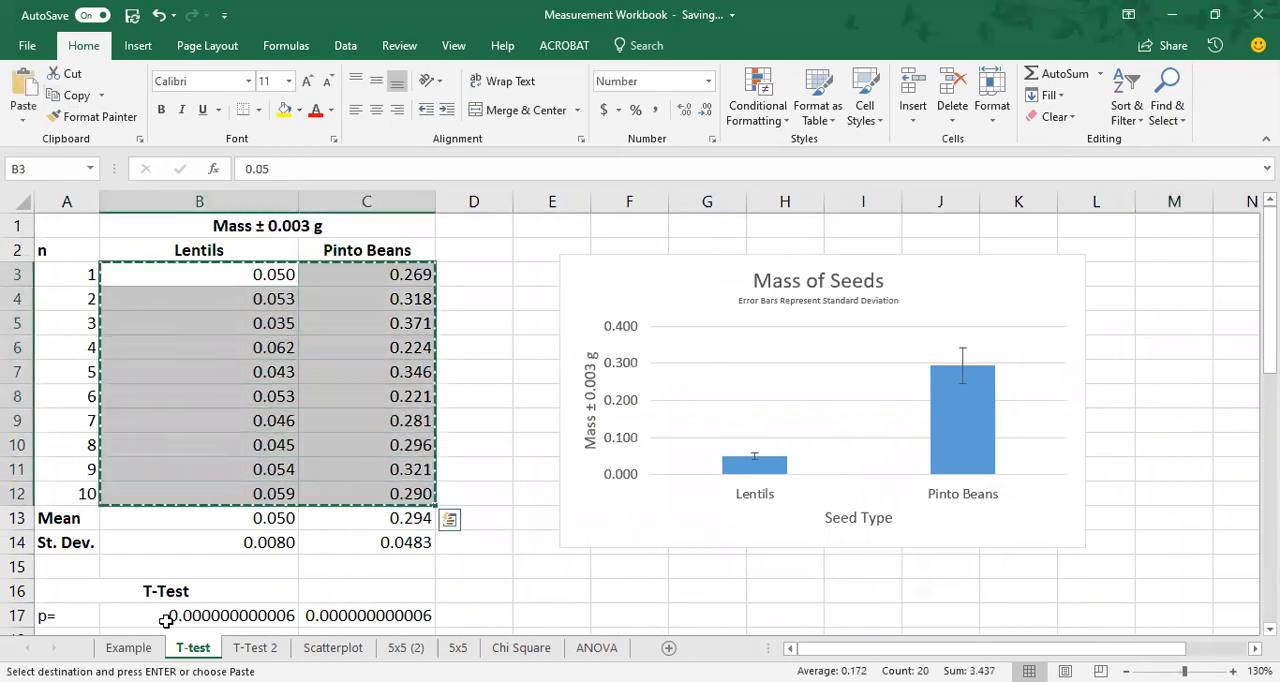
click(129, 648)
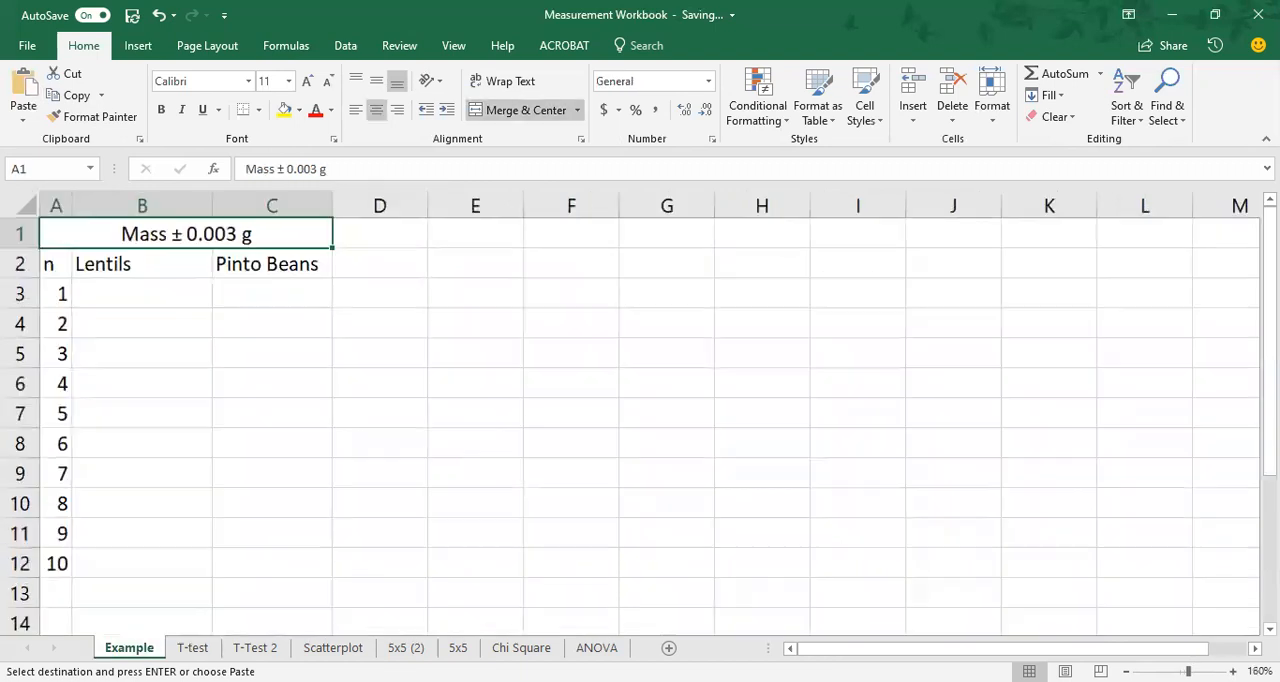
click(174, 292)
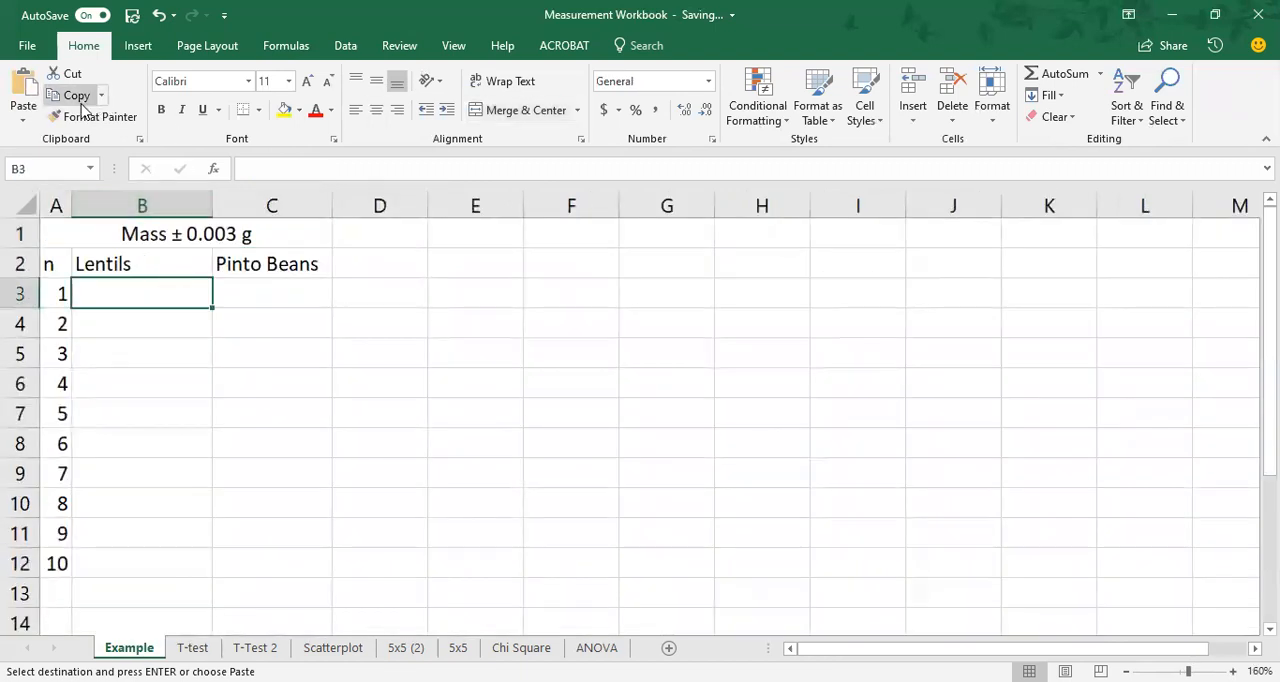
click(28, 92)
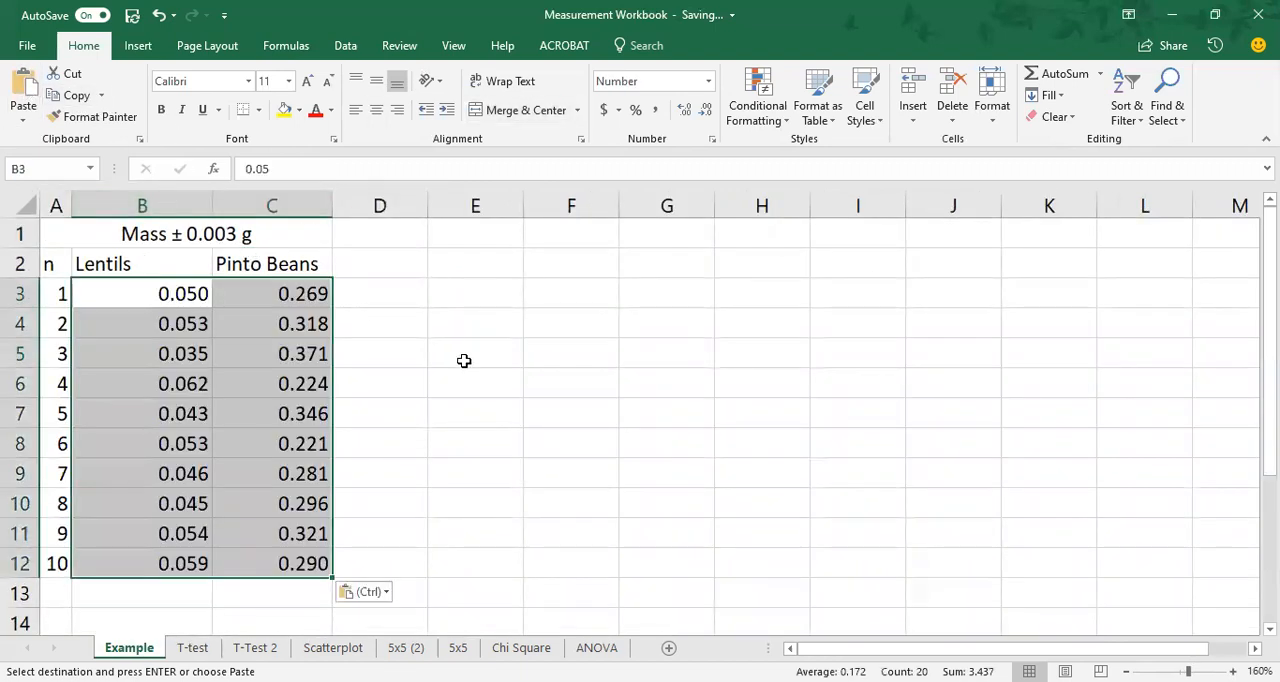
click(432, 417)
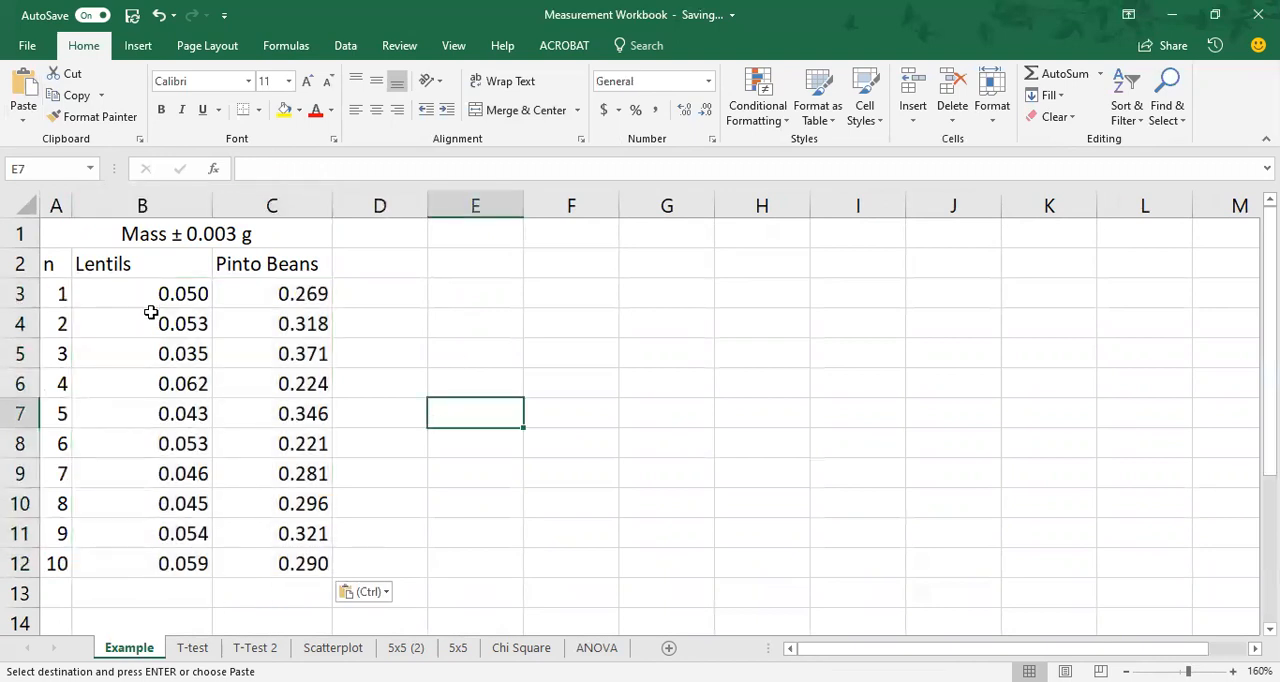
Try showing the first lentil mass in cell B3 with four decimal places and with two.
click(174, 290)
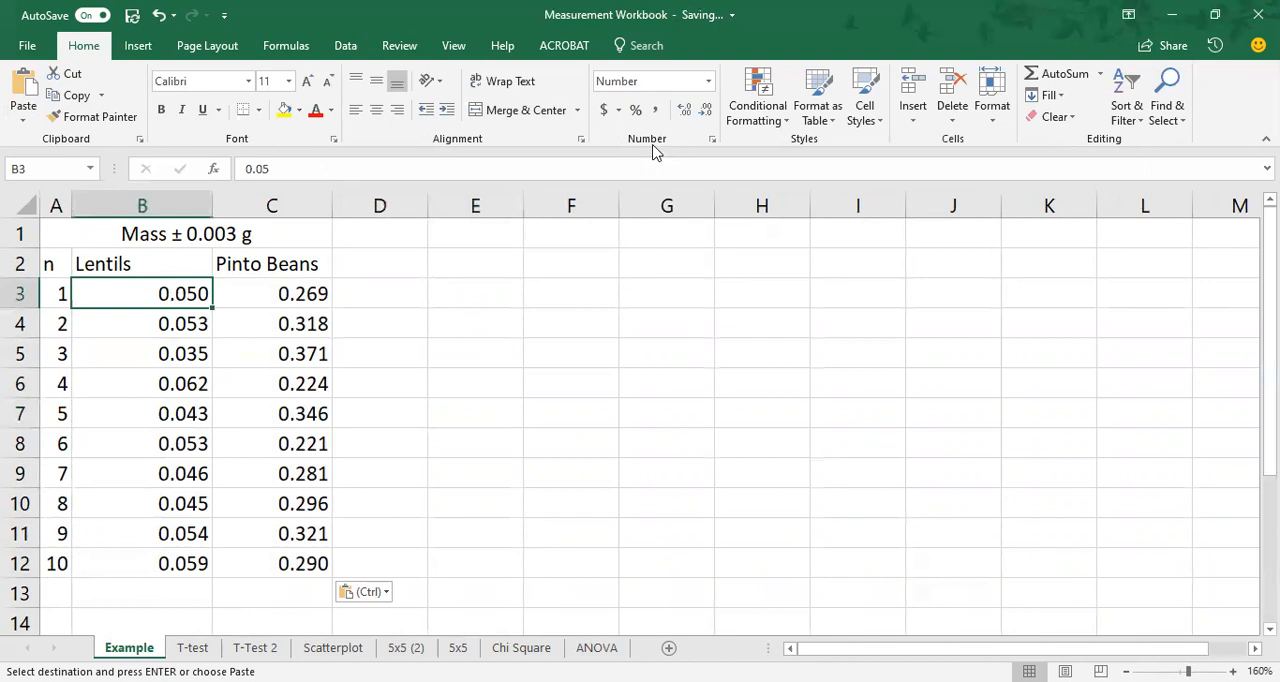
click(688, 110)
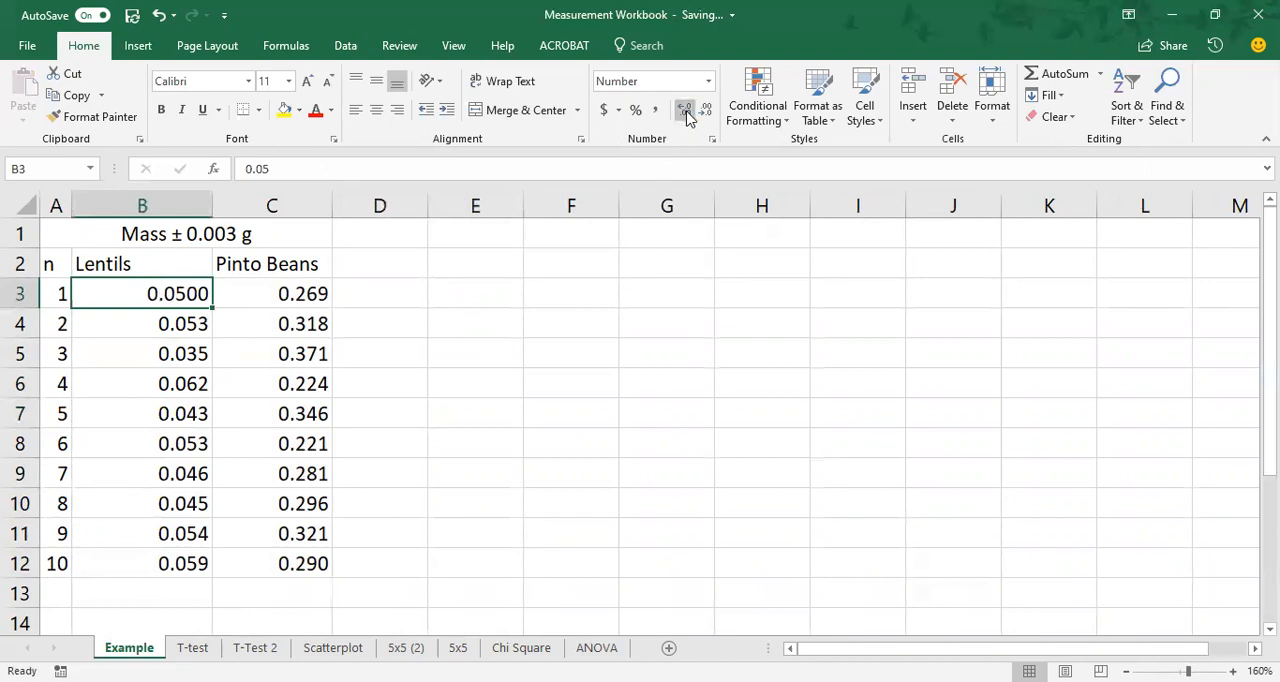
click(705, 110)
click(705, 110)
click(542, 320)
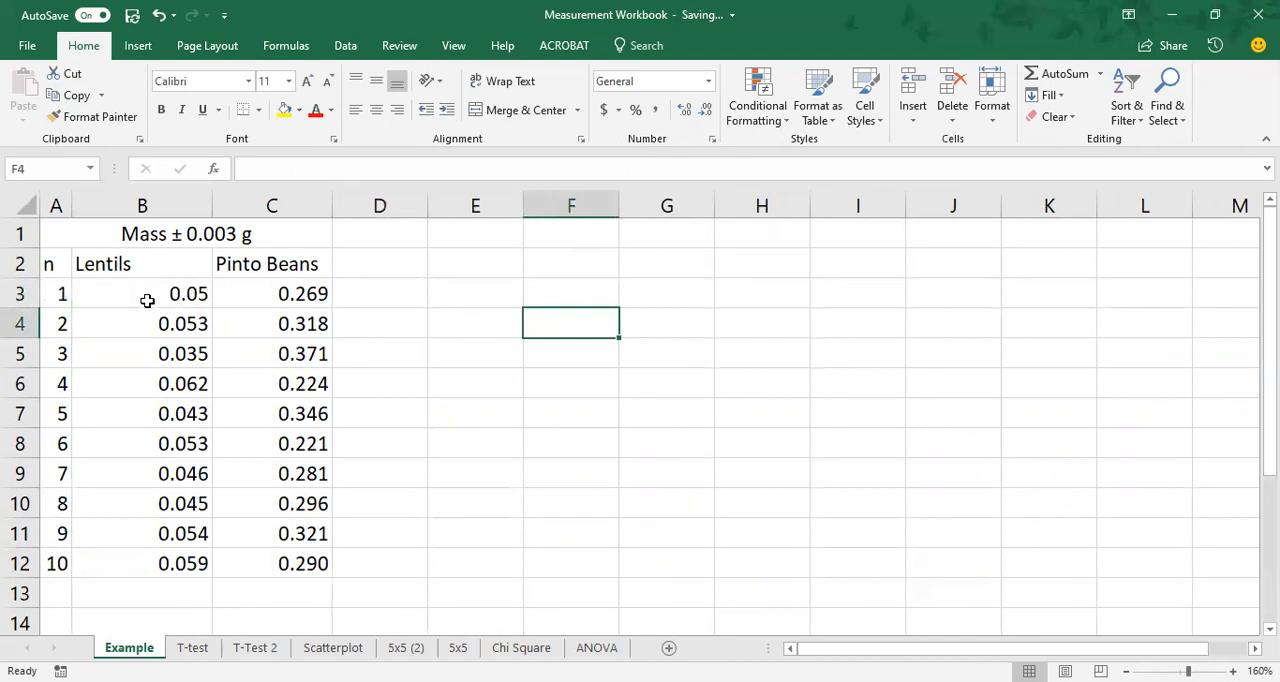
Format all lentil and pinto bean masses in B3:C12 to show three decimal places.
click(198, 296)
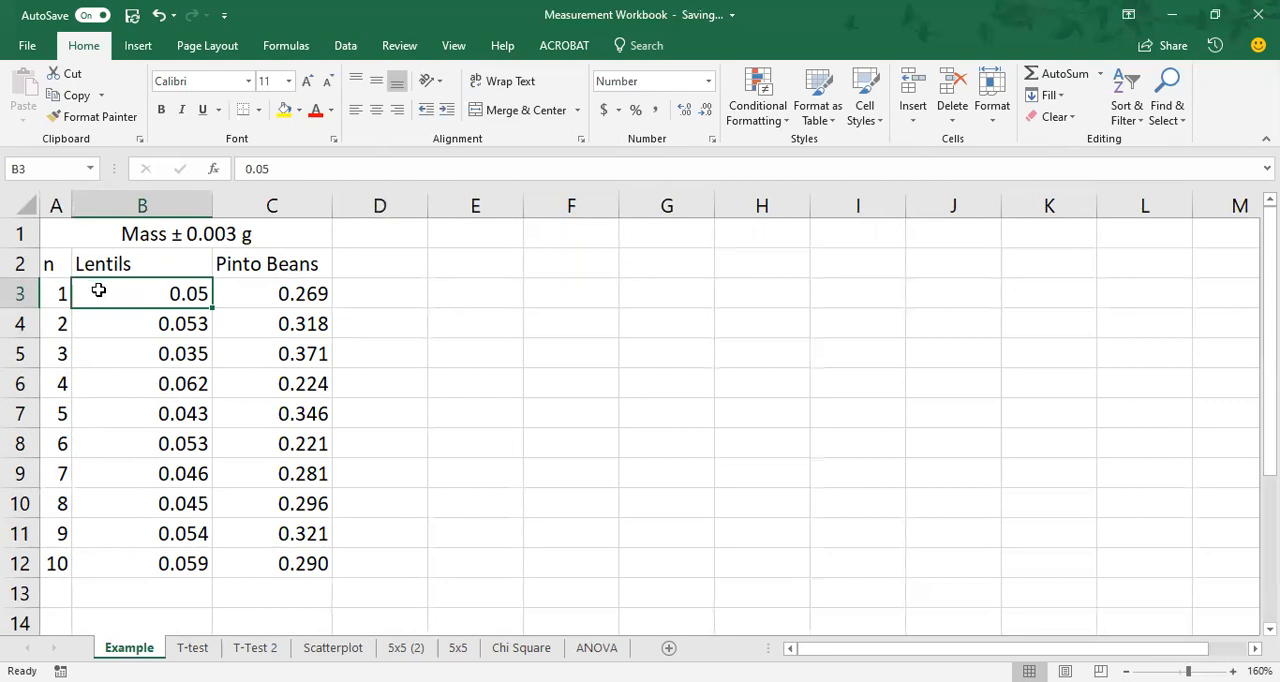
drag(151, 288, 272, 570)
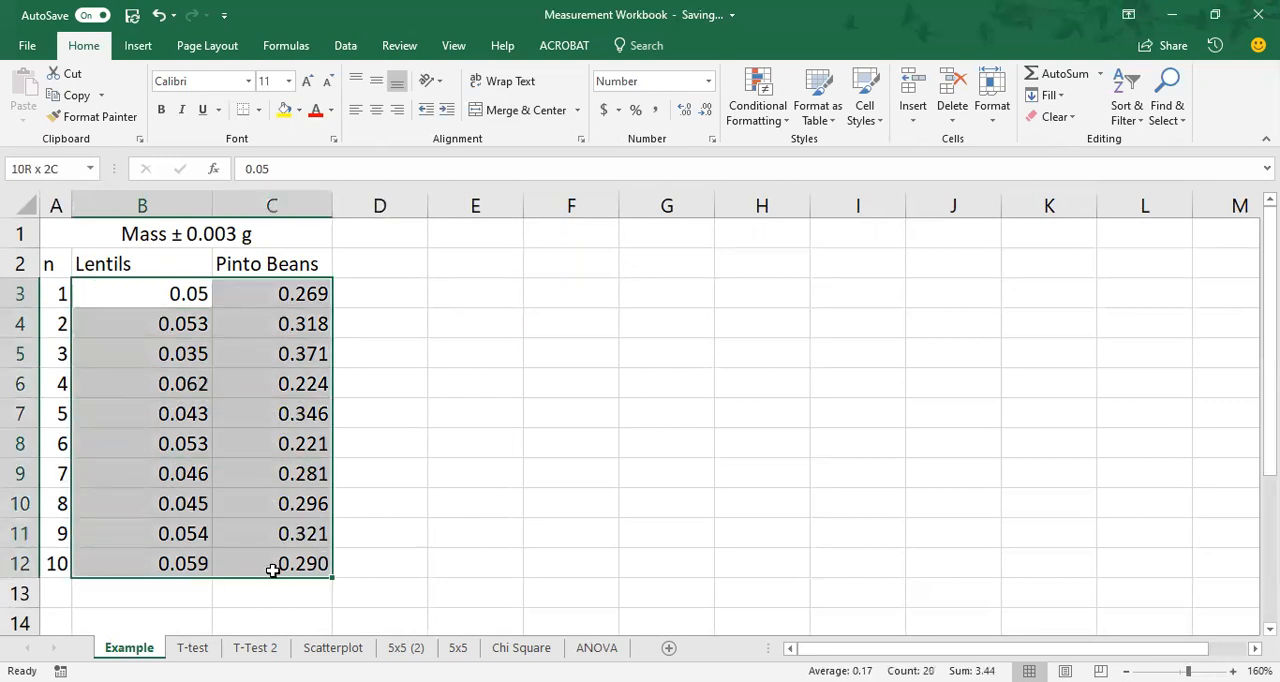
click(685, 111)
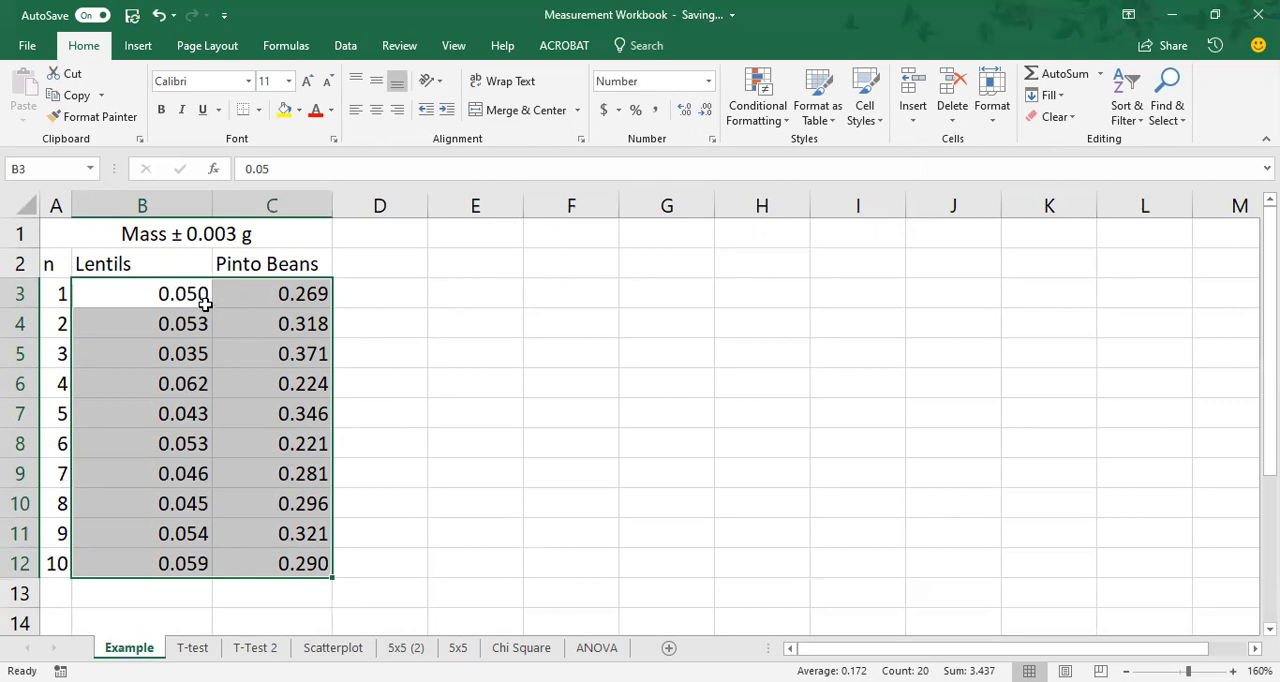
click(426, 452)
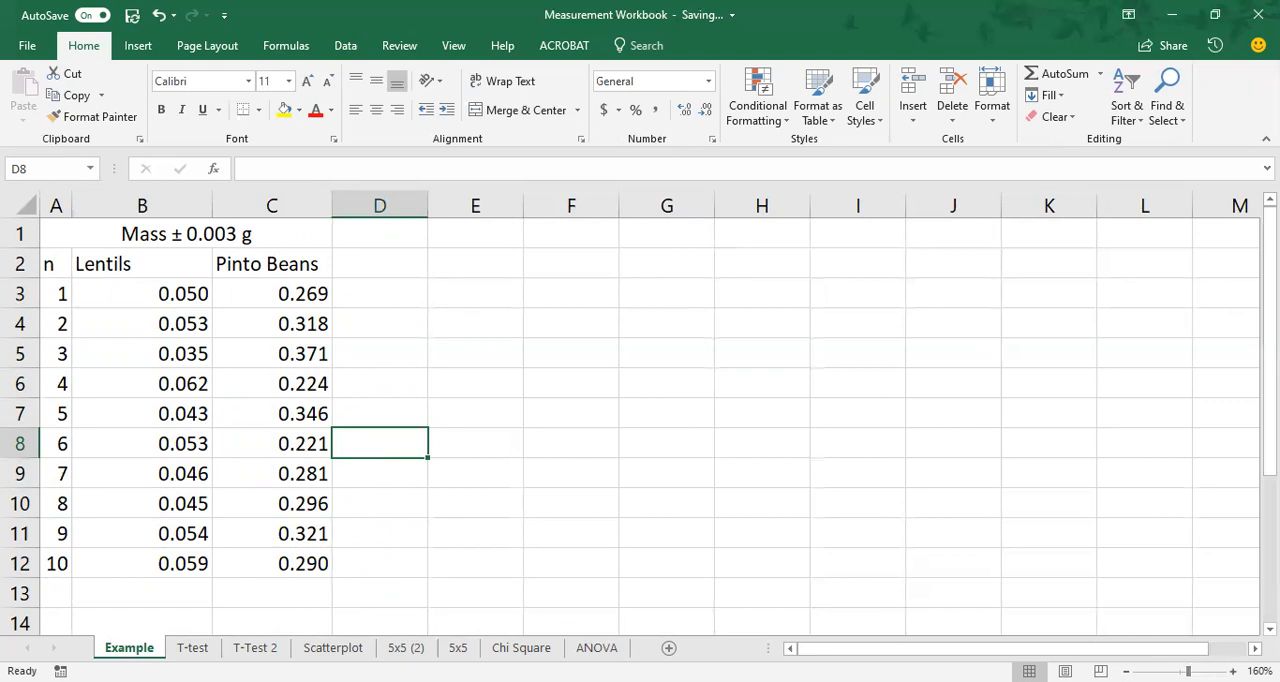
Widen column A and enter the label "Mean" in cell A13 below the data.
click(1126, 671)
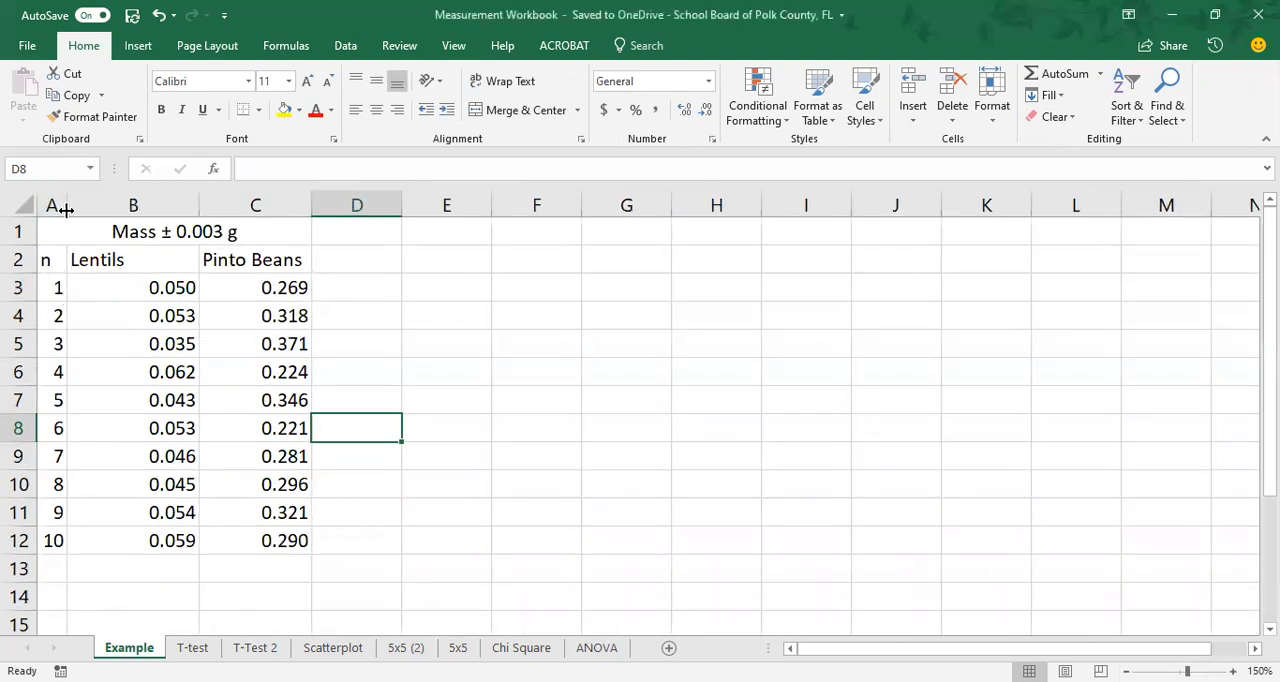
drag(66, 209, 102, 209)
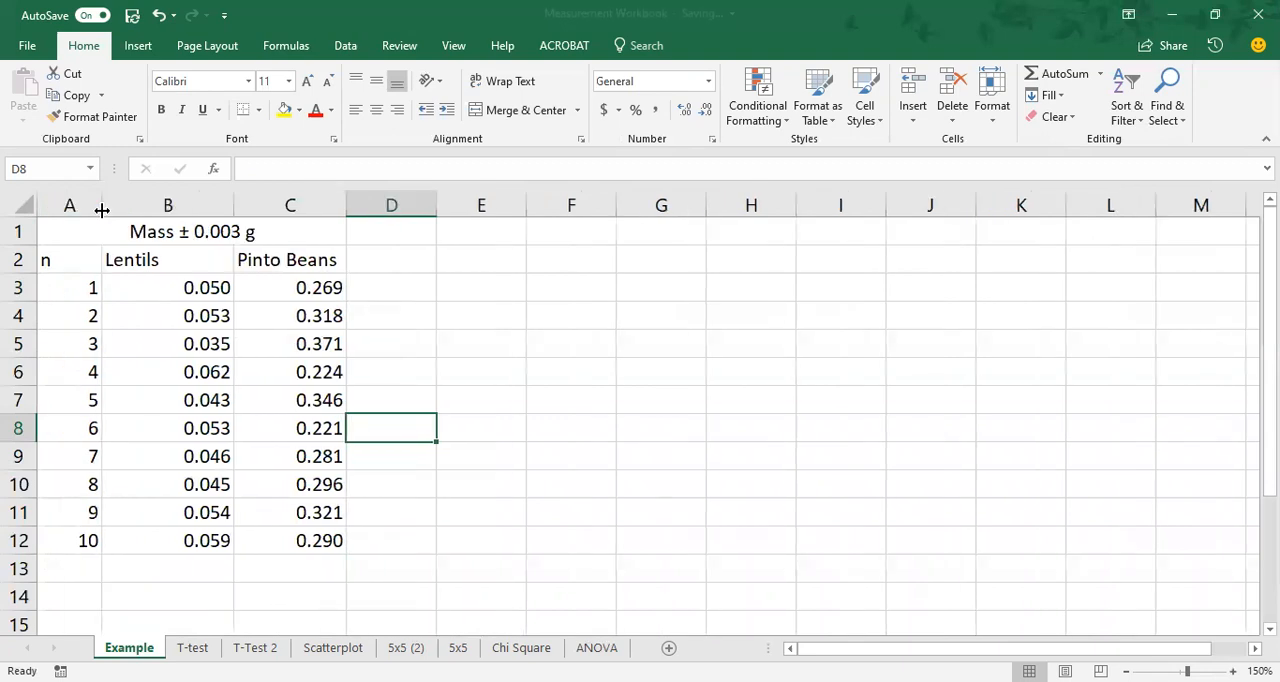
click(70, 572)
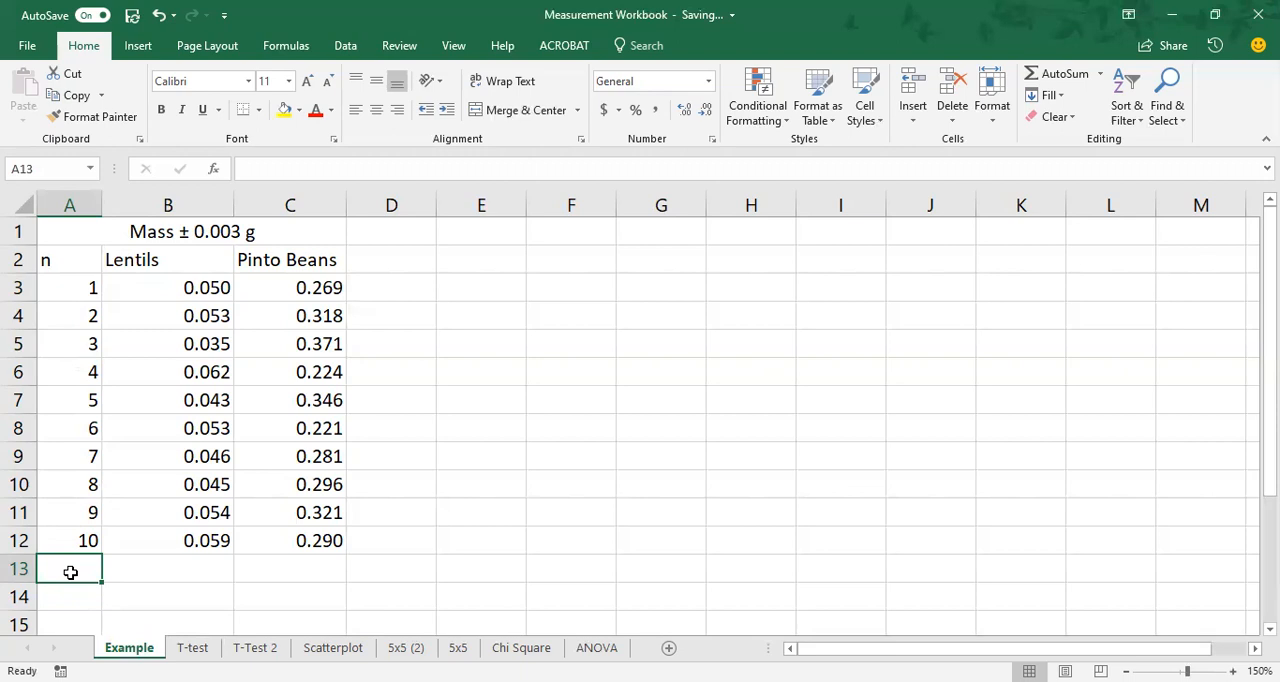
text(Mean)
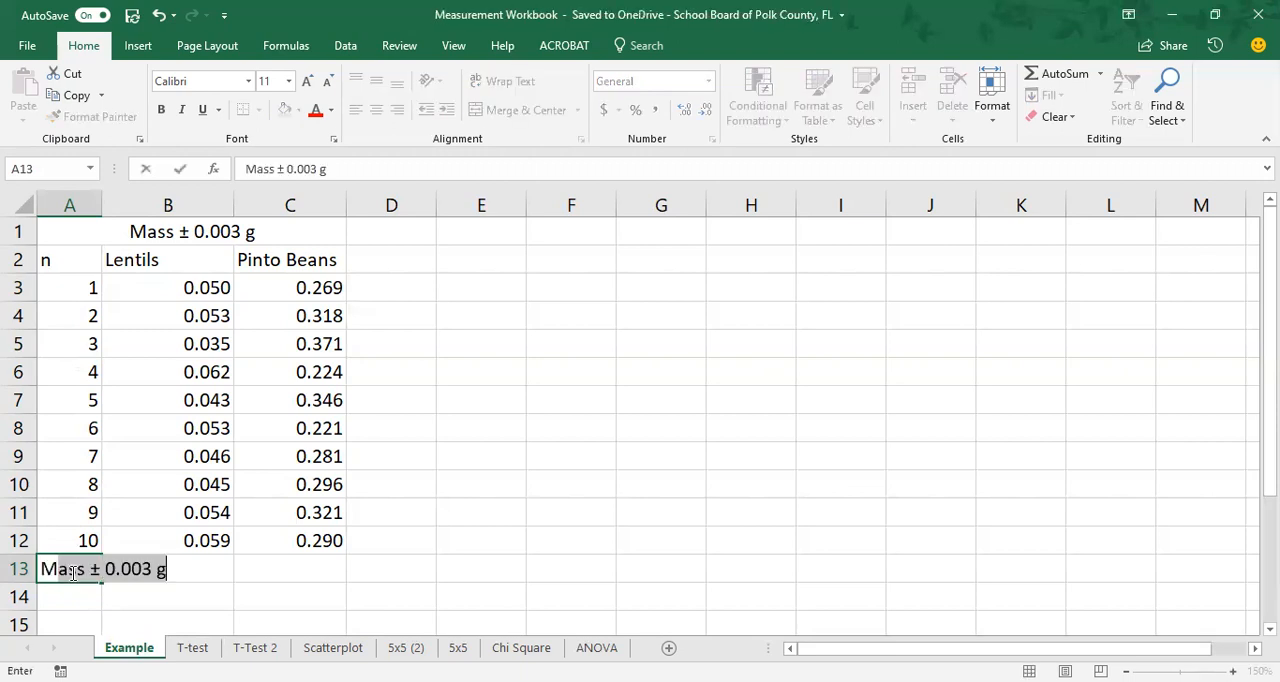
click(111, 578)
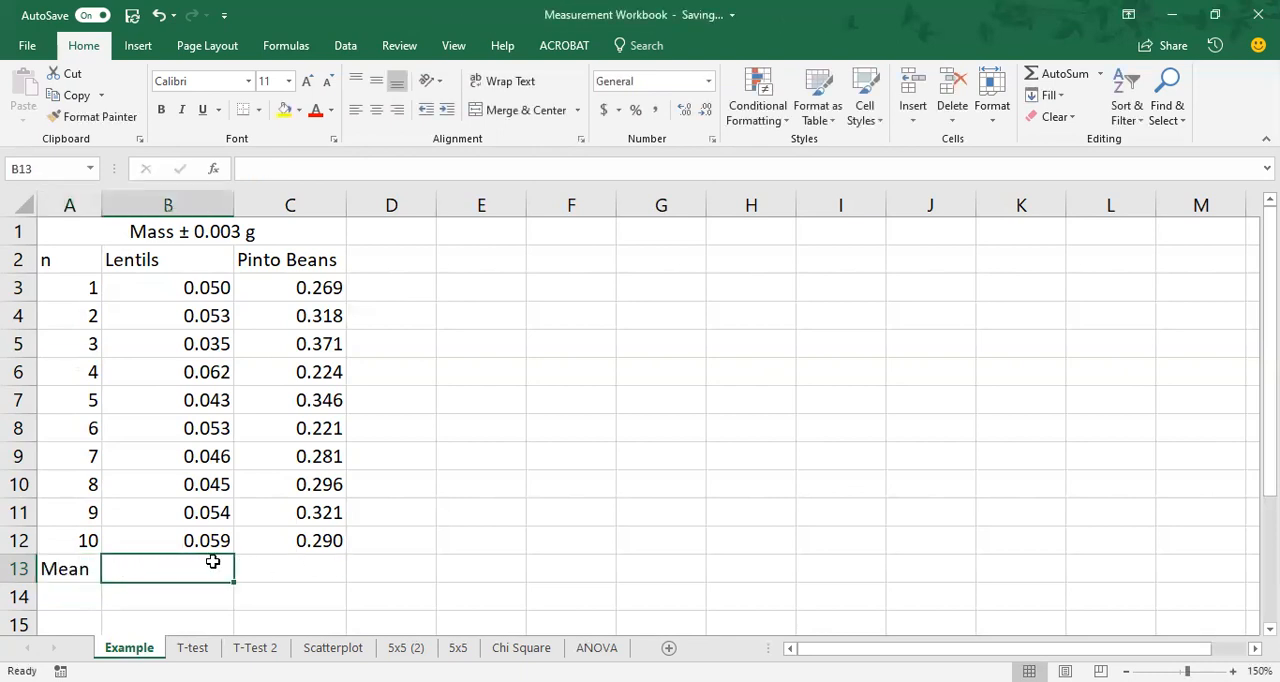
Enter the label "St. Dev" in cell A14 and autofit column A to its contents.
click(71, 600)
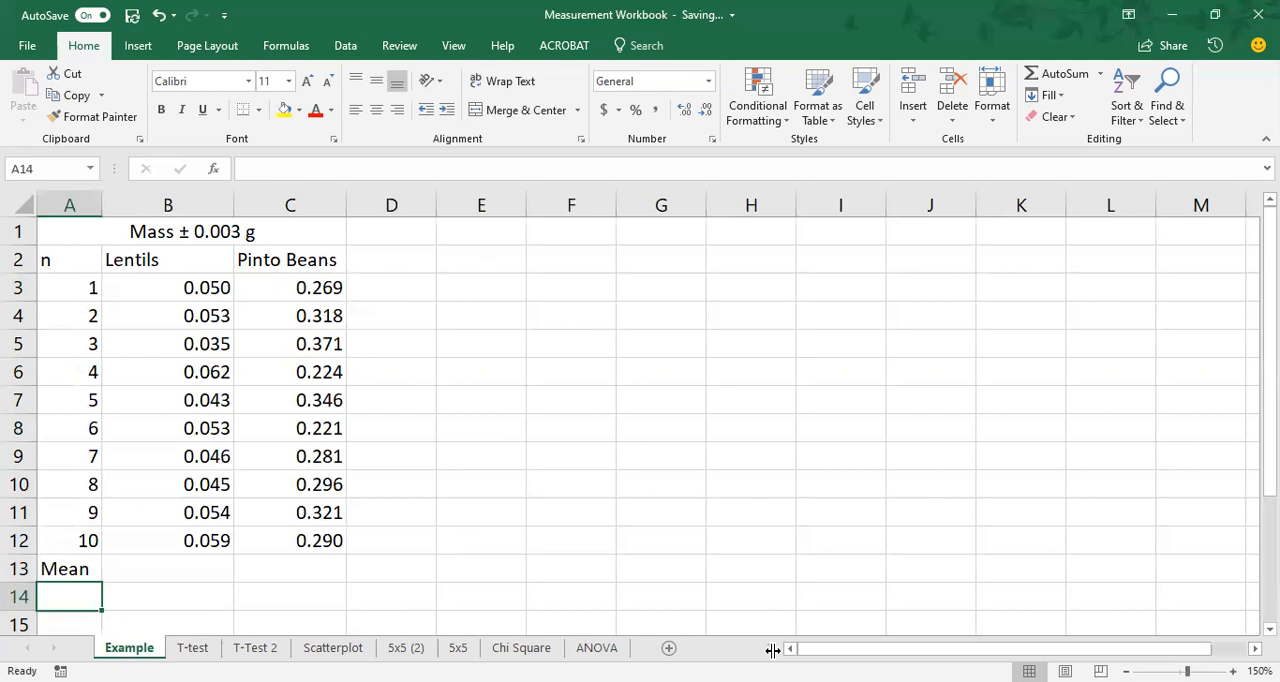
text(St)
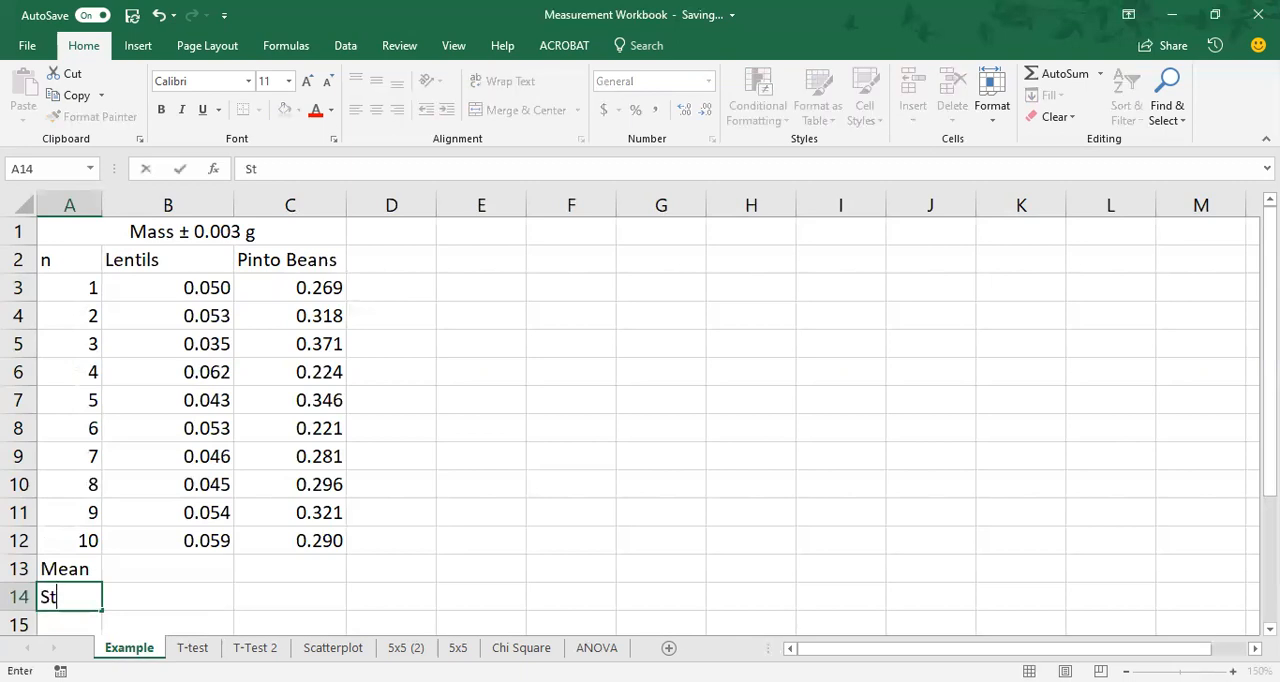
text(. Dev)
key(Return)
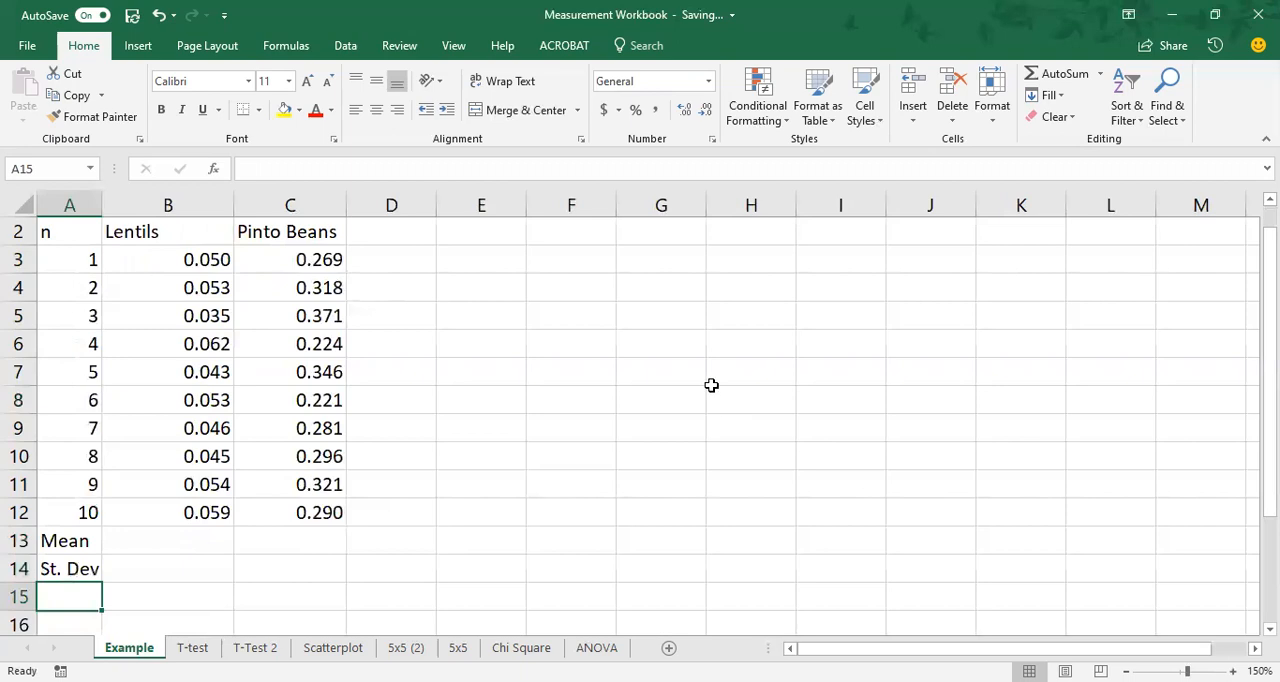
scroll(280, 340, up, 1)
double_click(100, 204)
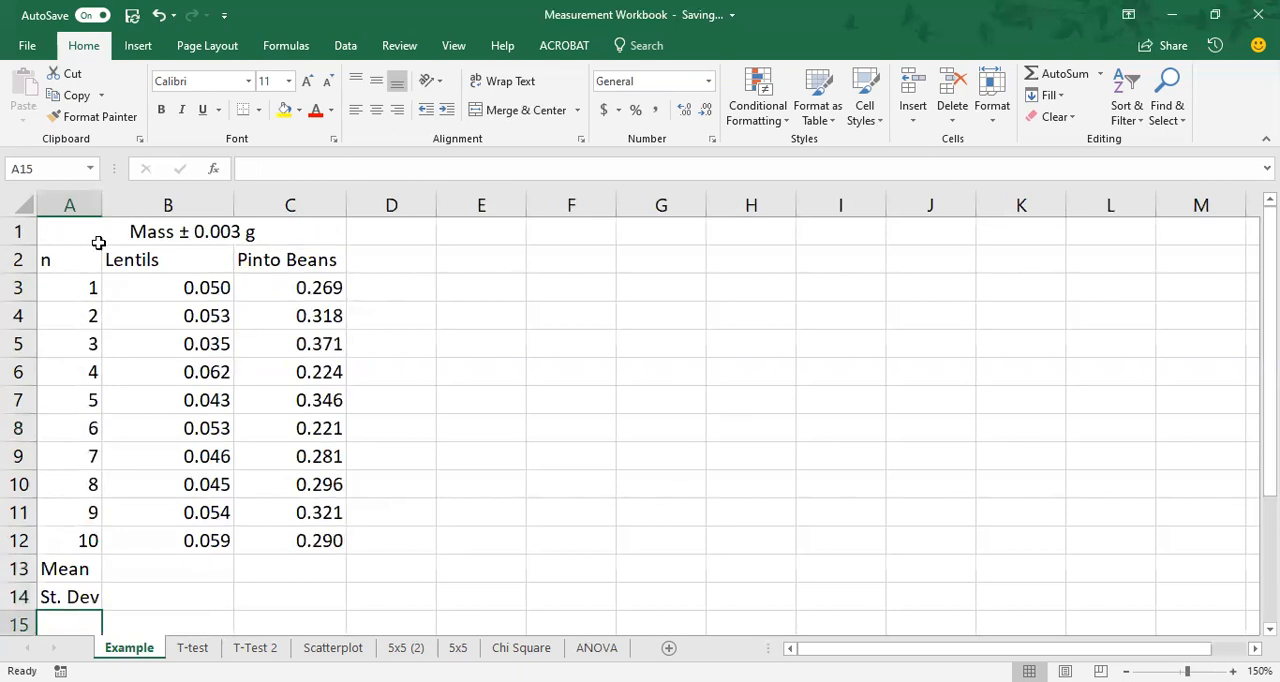
Enter the trial formula =2+2 in cell B13 and clear it again.
click(150, 568)
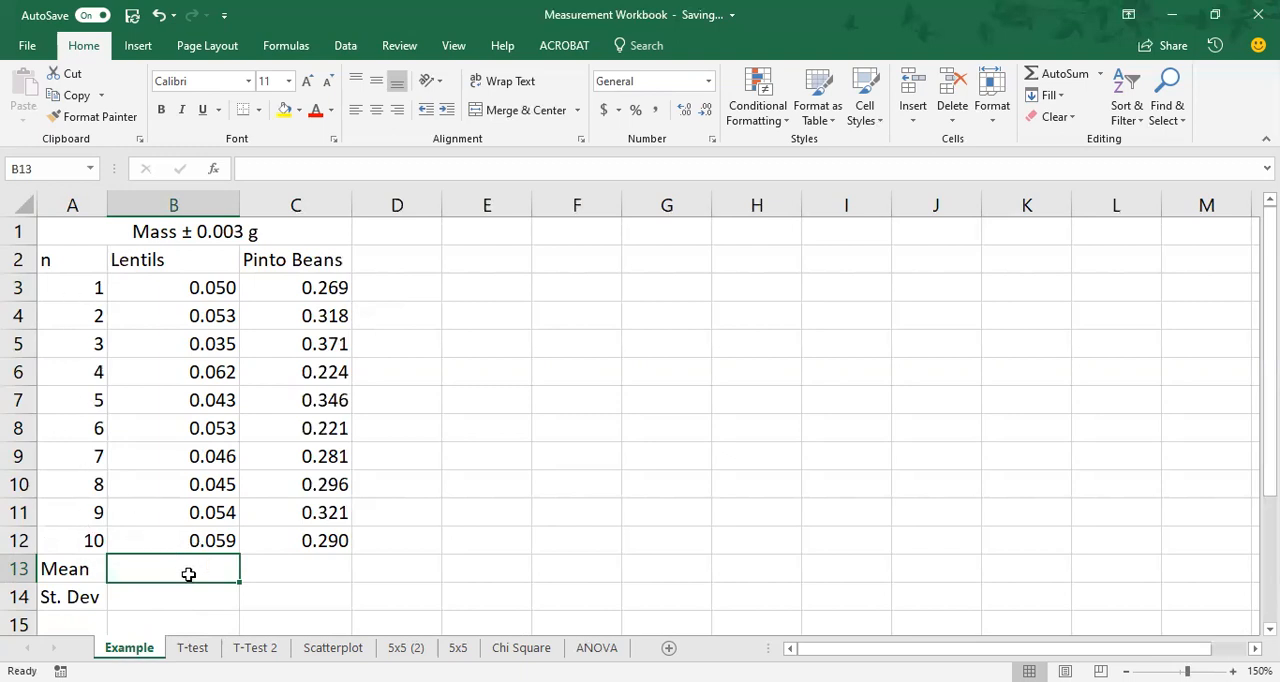
text(=)
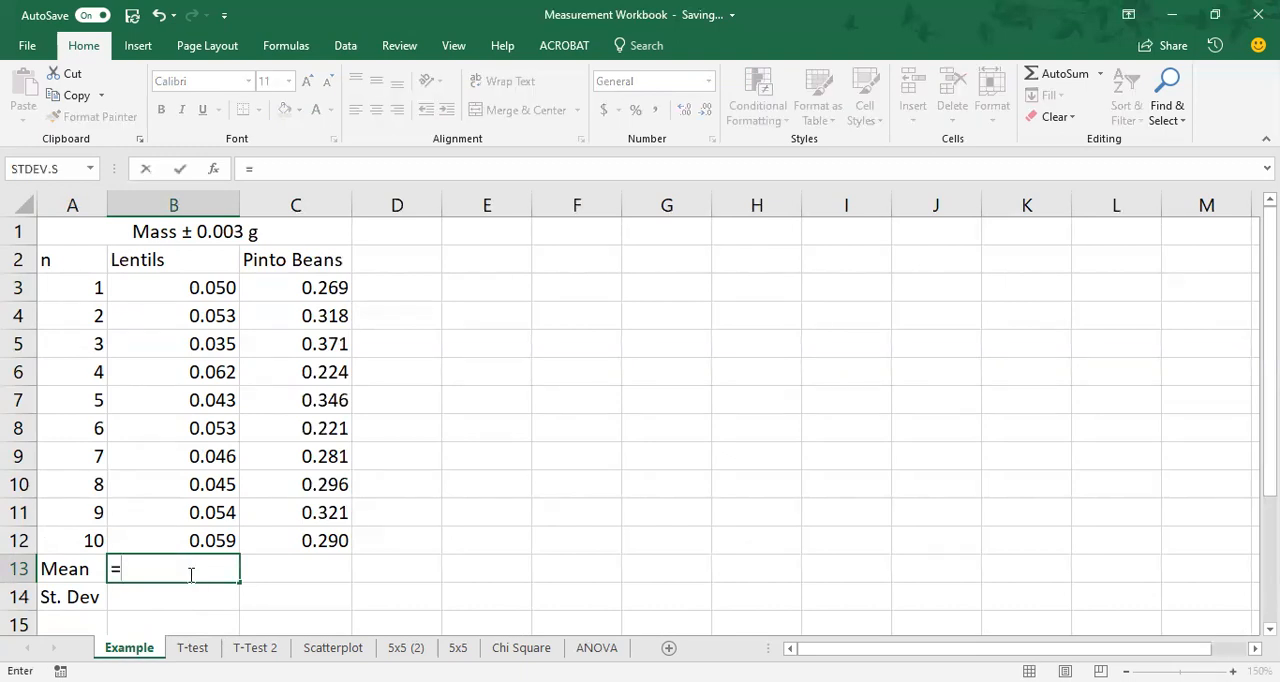
text(2+2)
key(Return)
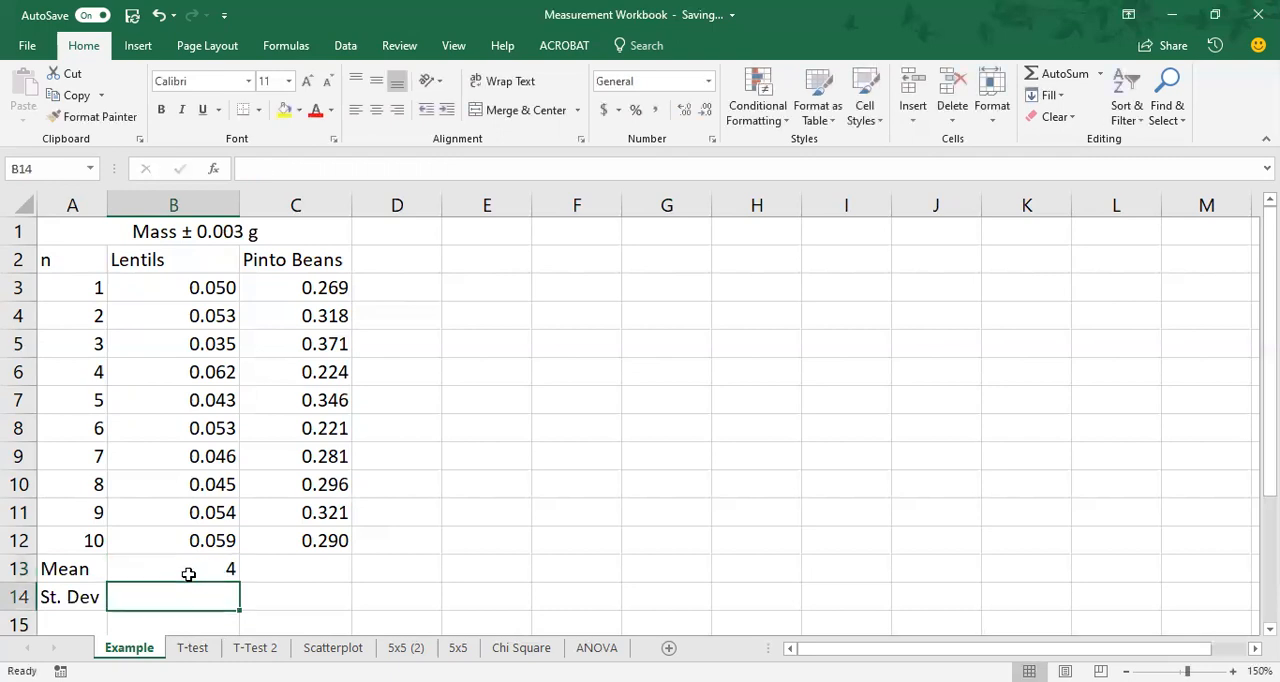
click(188, 574)
key(Delete)
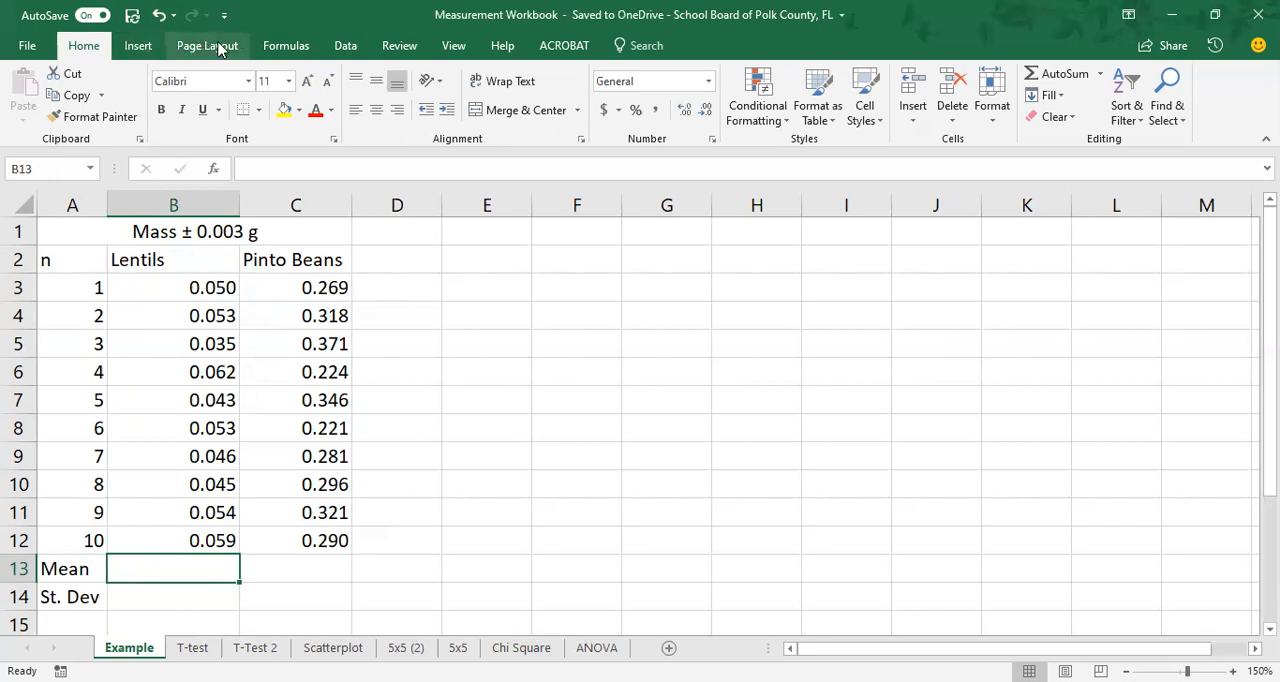
Insert the statistical AVERAGE function in cell B13 for the lentil masses in B3:B12.
click(289, 46)
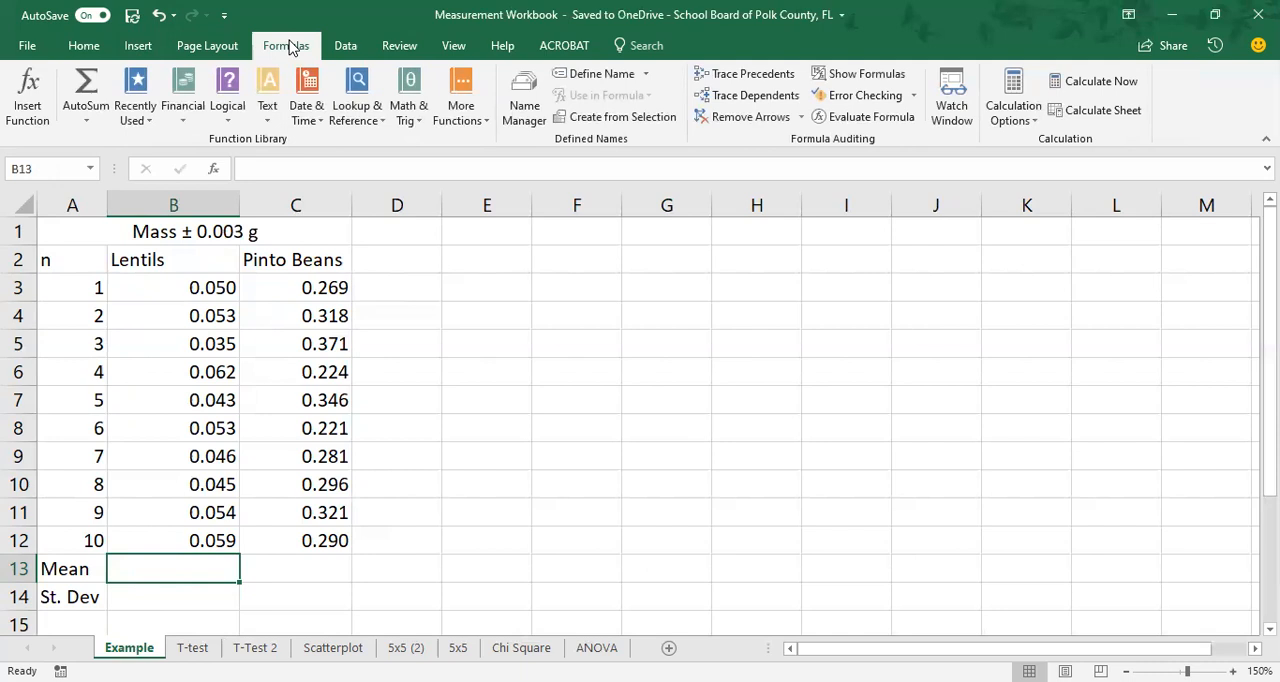
click(88, 126)
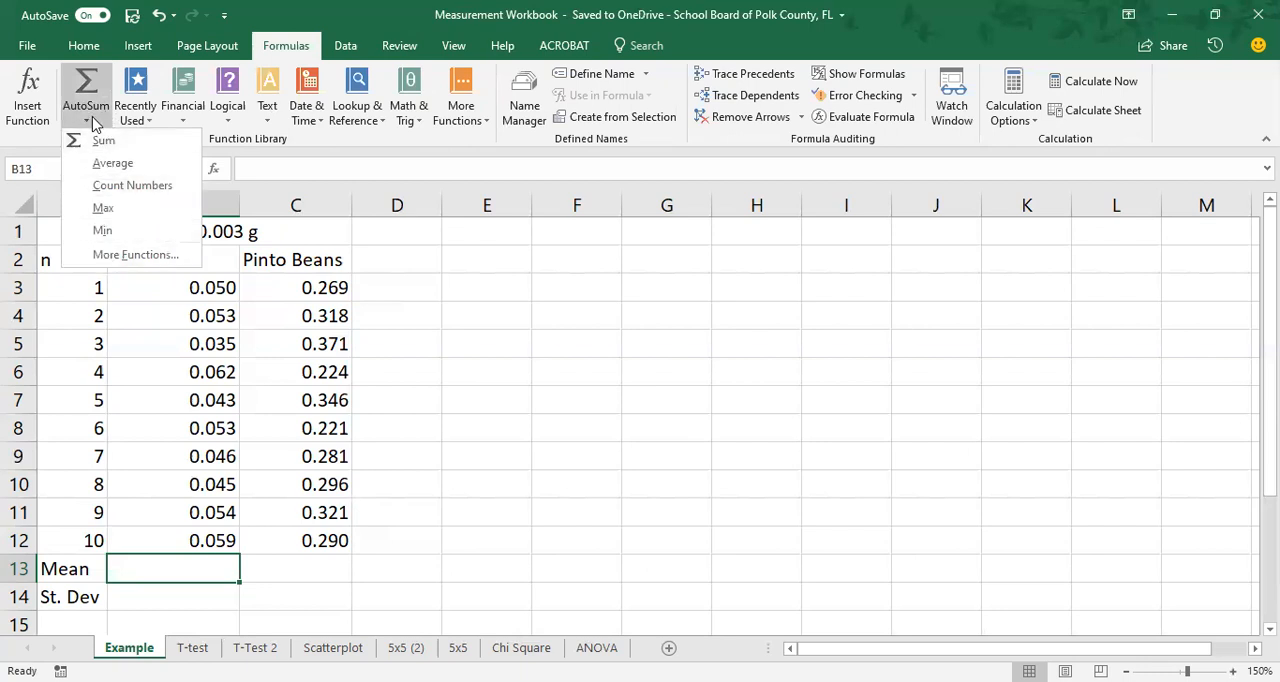
click(95, 122)
click(474, 122)
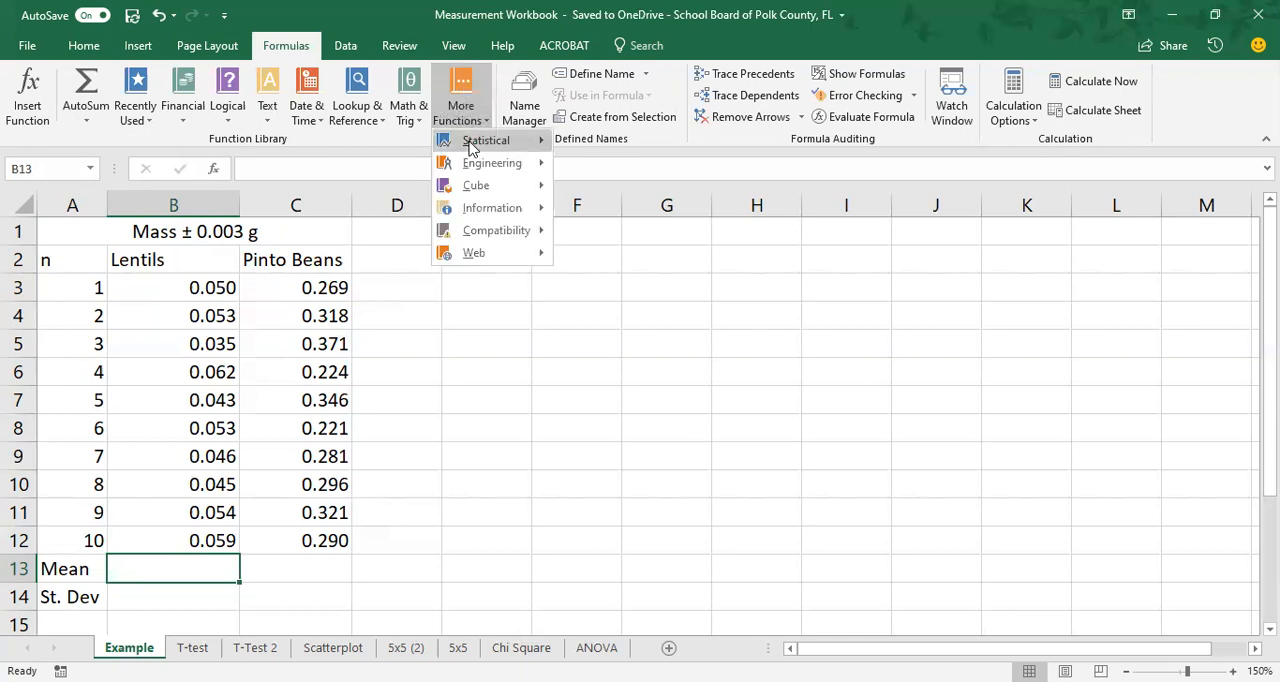
mouse_move(472, 147)
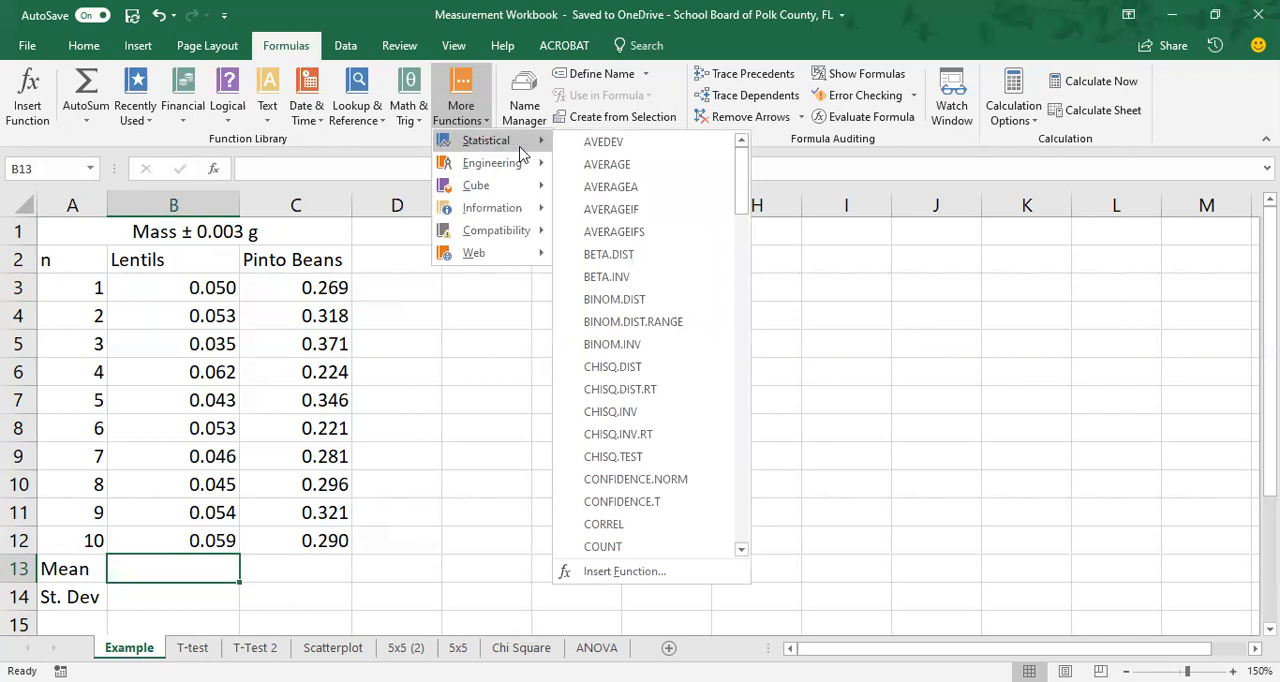
click(659, 175)
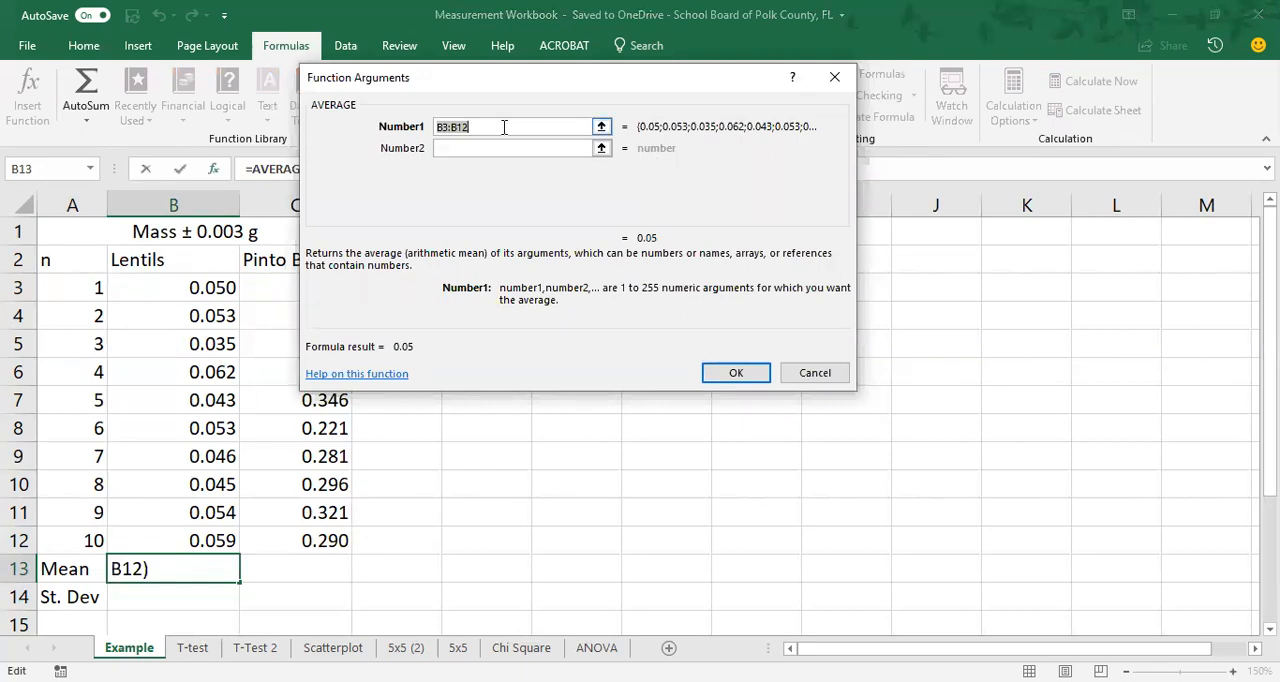
drag(504, 127, 446, 126)
key(BackSpace)
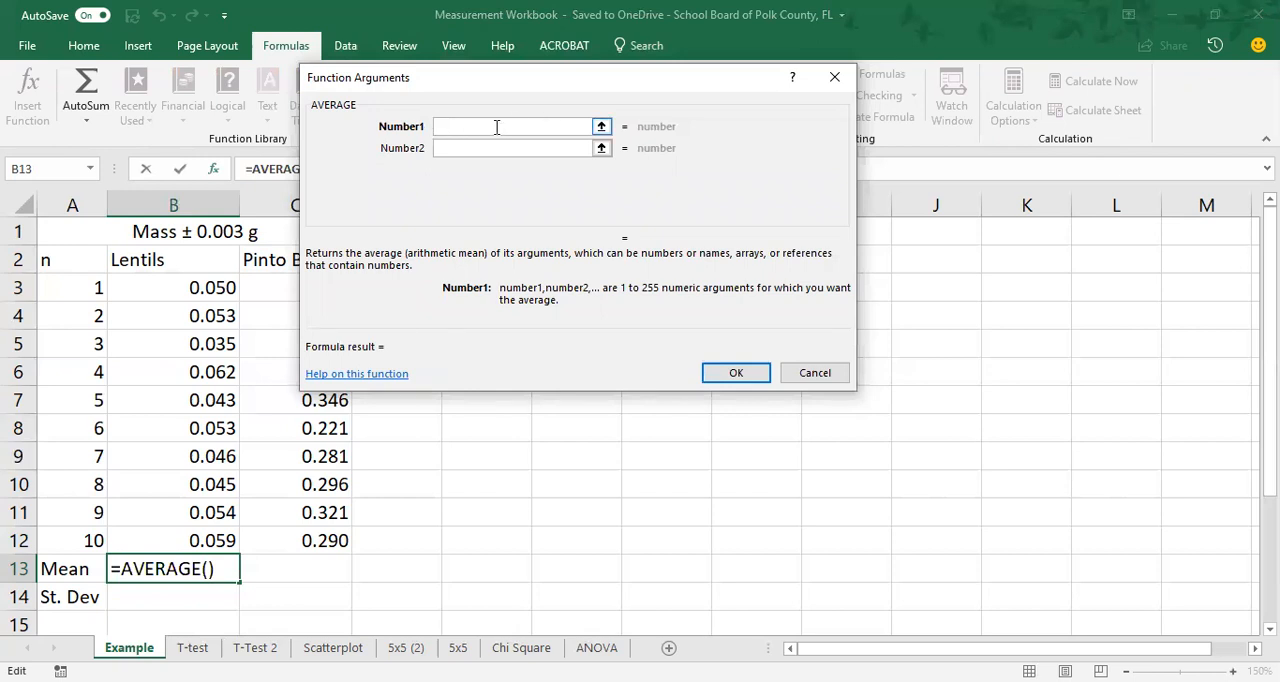
click(155, 289)
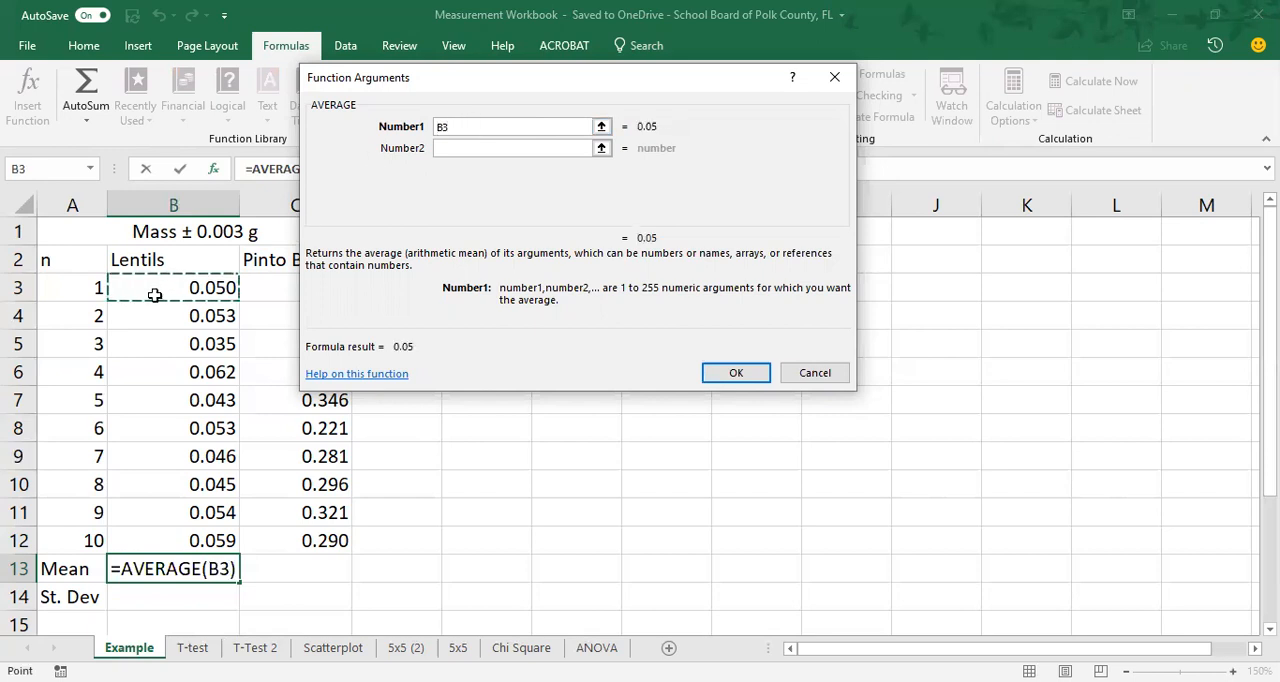
drag(155, 295, 179, 540)
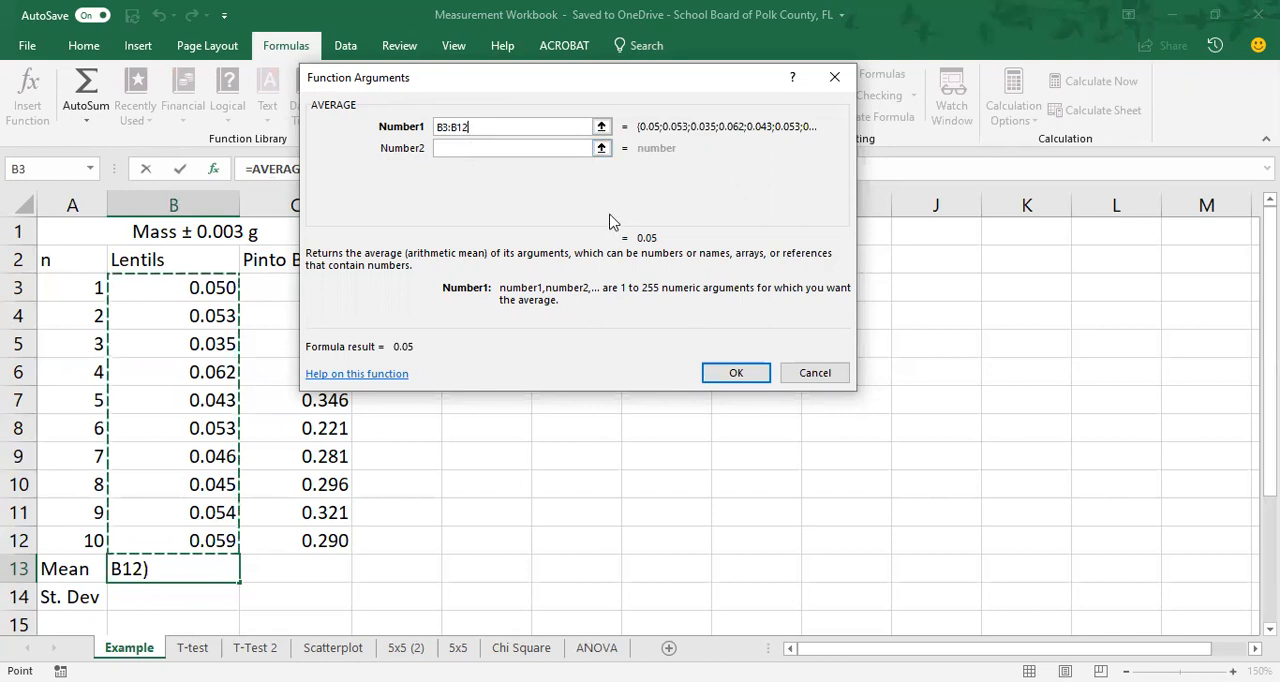
click(743, 375)
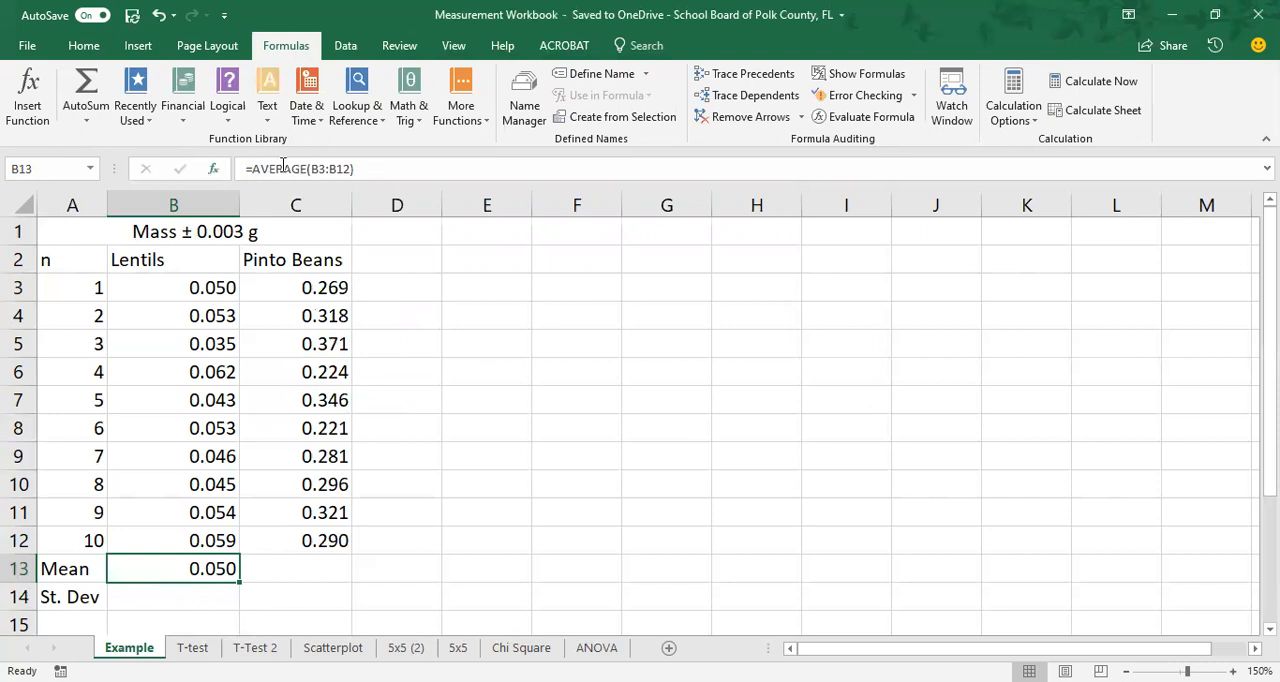
Examine the AVERAGE formula in cell B13 and its source range, briefly switching the sheet to show formulas.
click(391, 168)
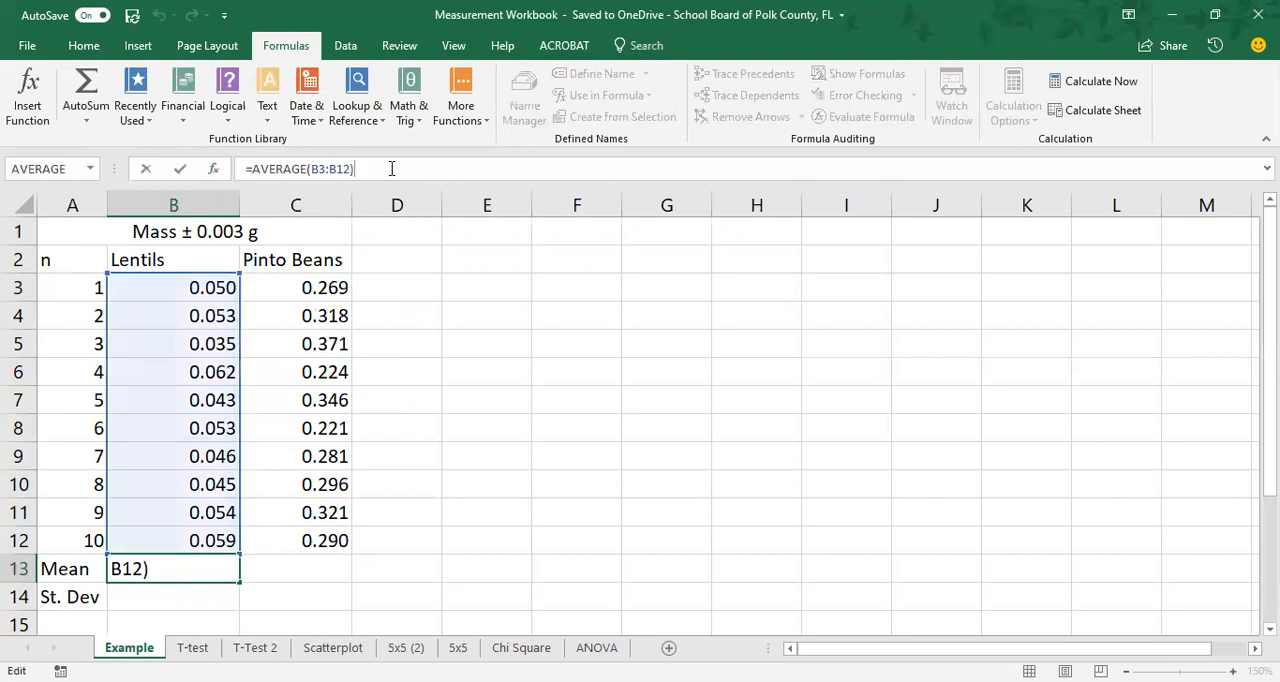
key(Return)
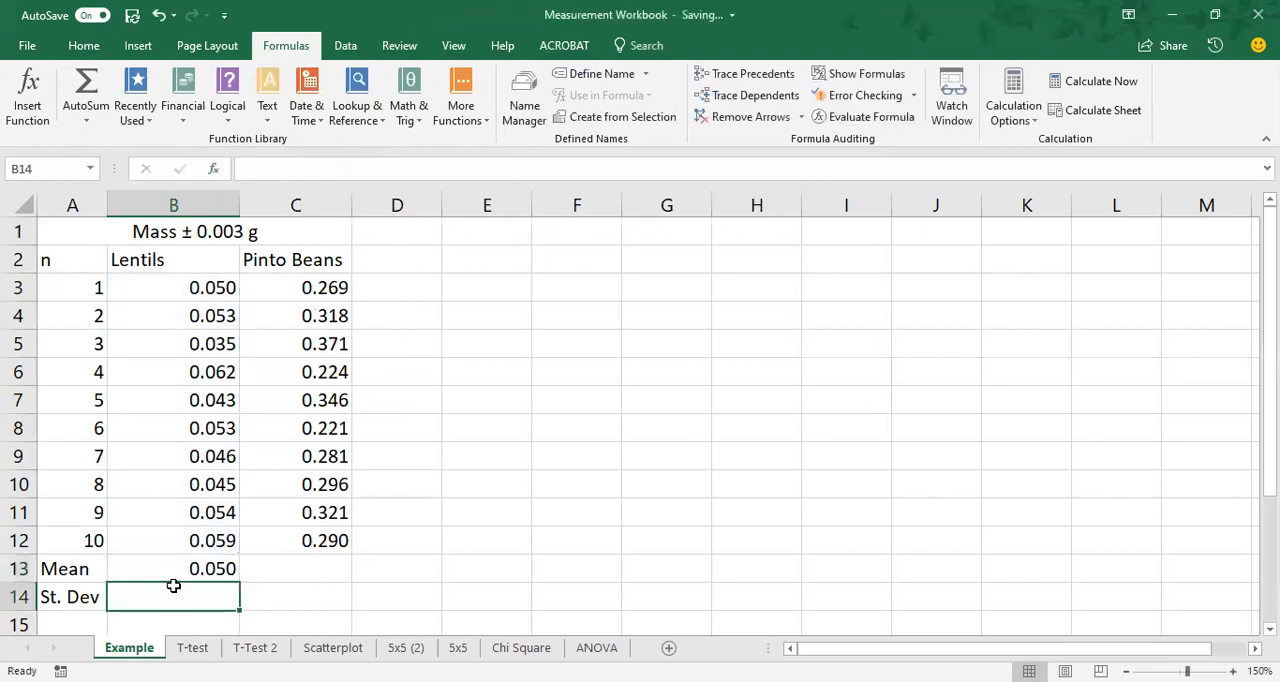
click(183, 568)
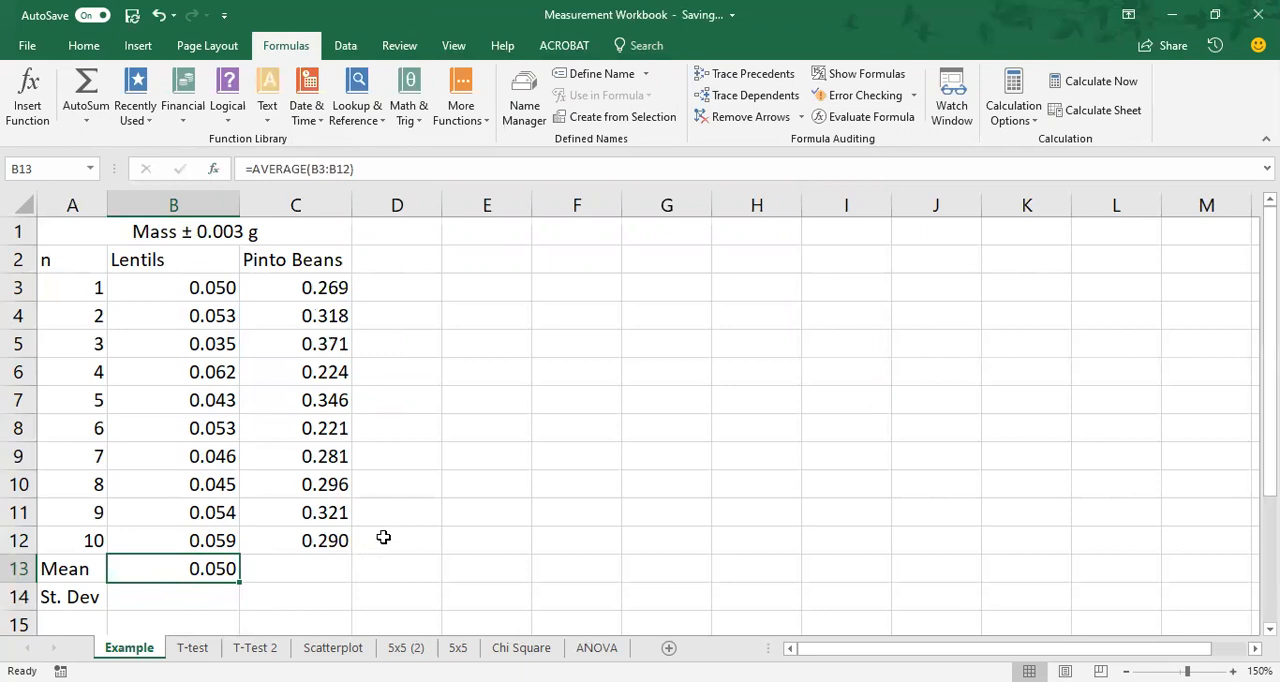
key(ctrl+grave)
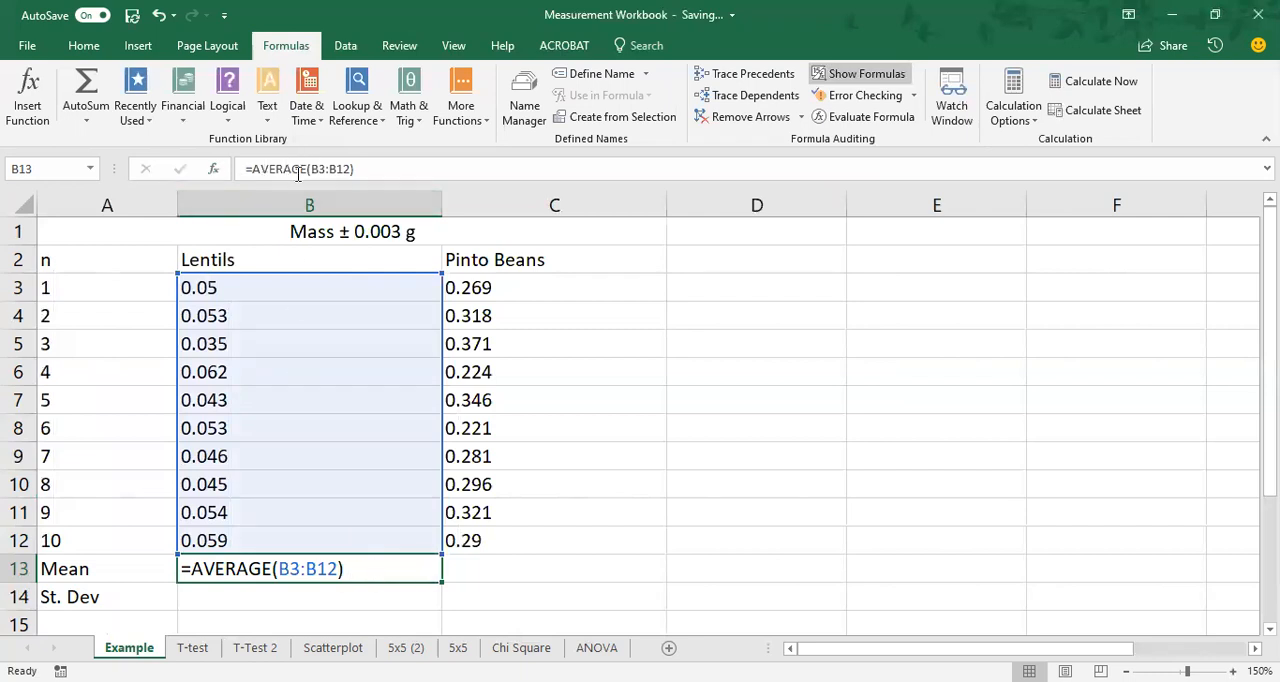
key(ctrl+grave)
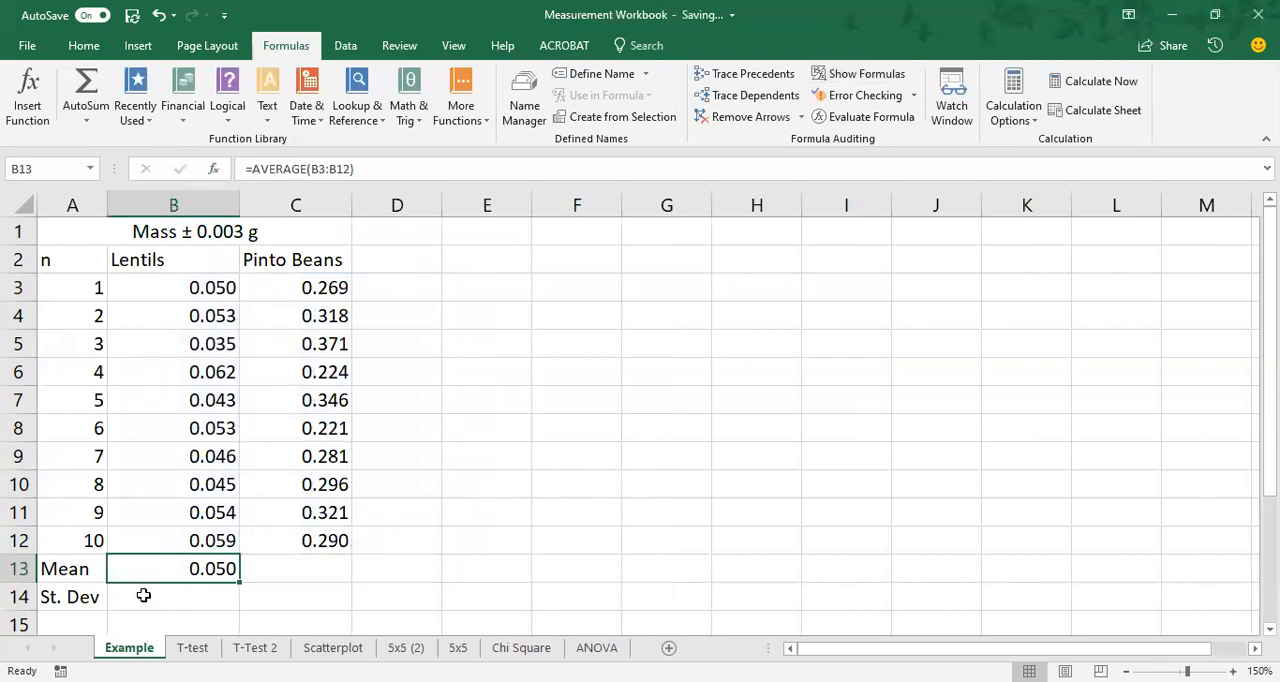
Insert the statistical STDEV.S function in cell B14 for the lentil masses in B3:B12.
click(144, 595)
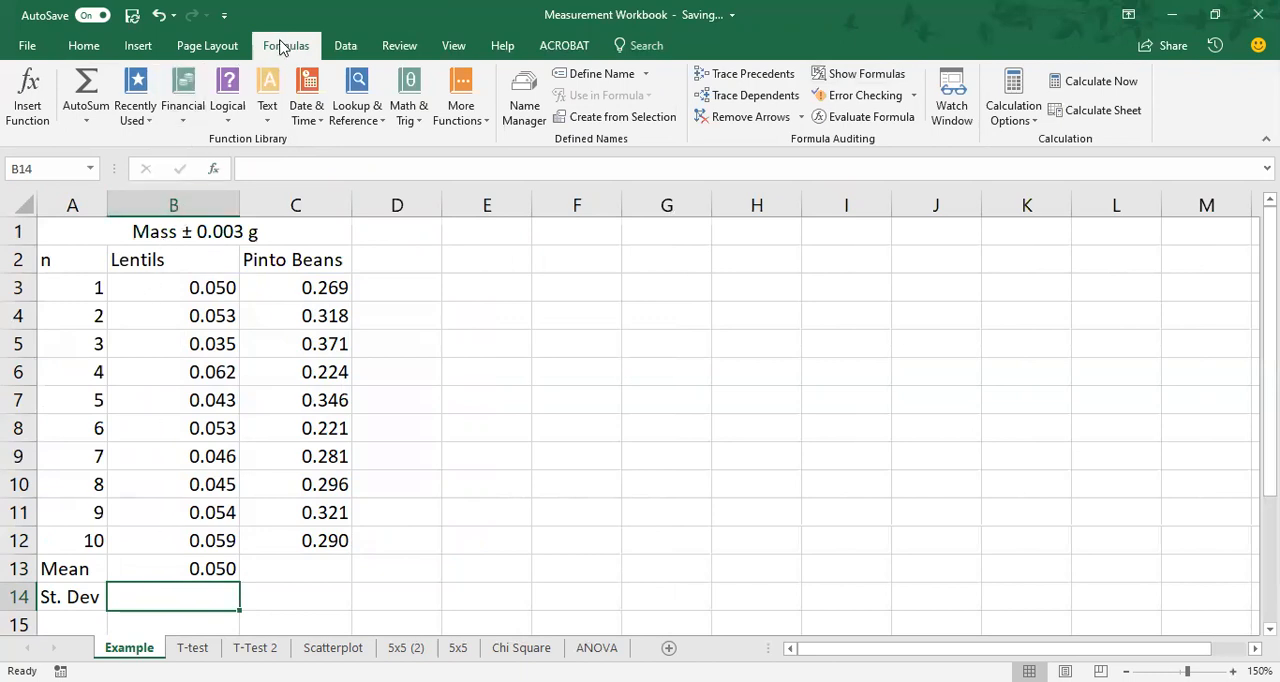
click(465, 114)
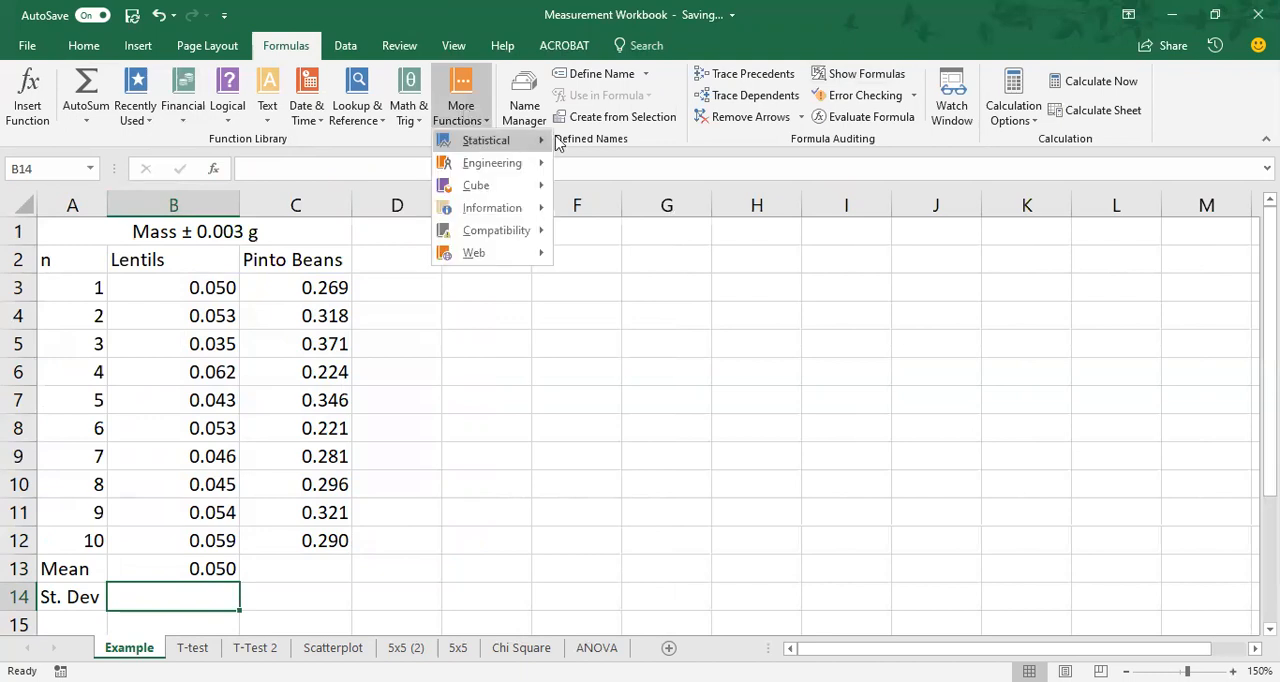
mouse_move(472, 145)
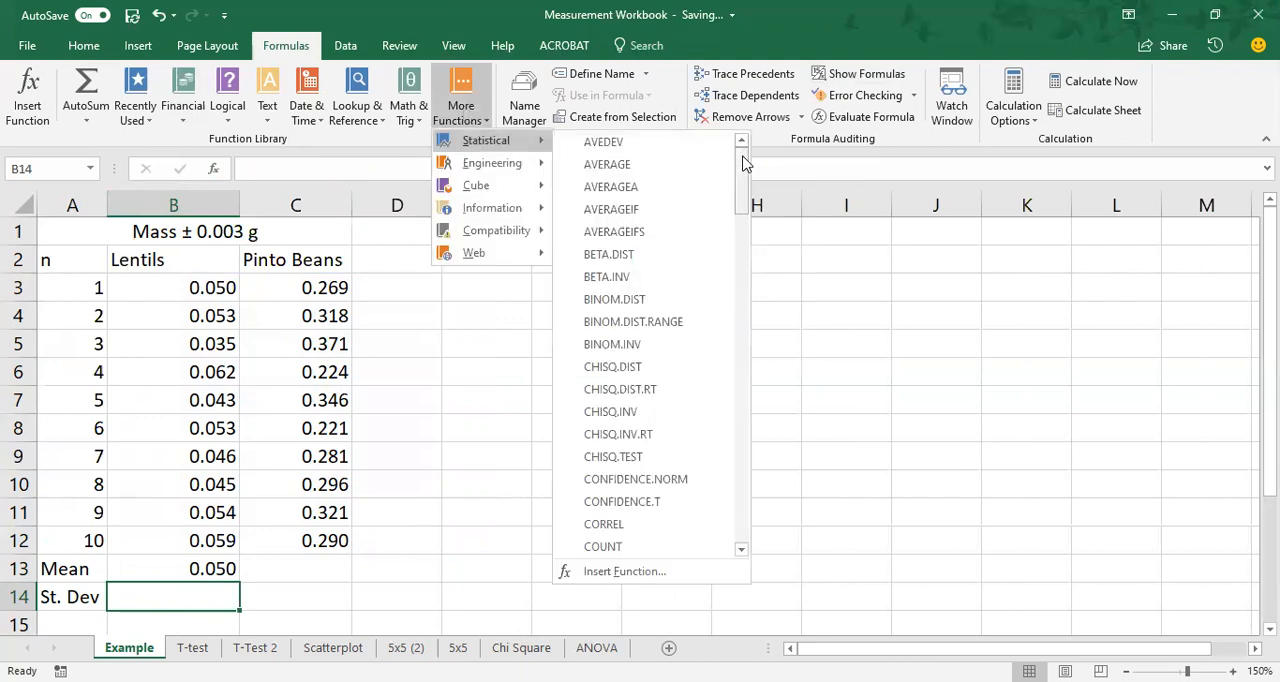
drag(743, 163, 740, 289)
scroll(740, 289, down, 7)
scroll(740, 289, down, 10)
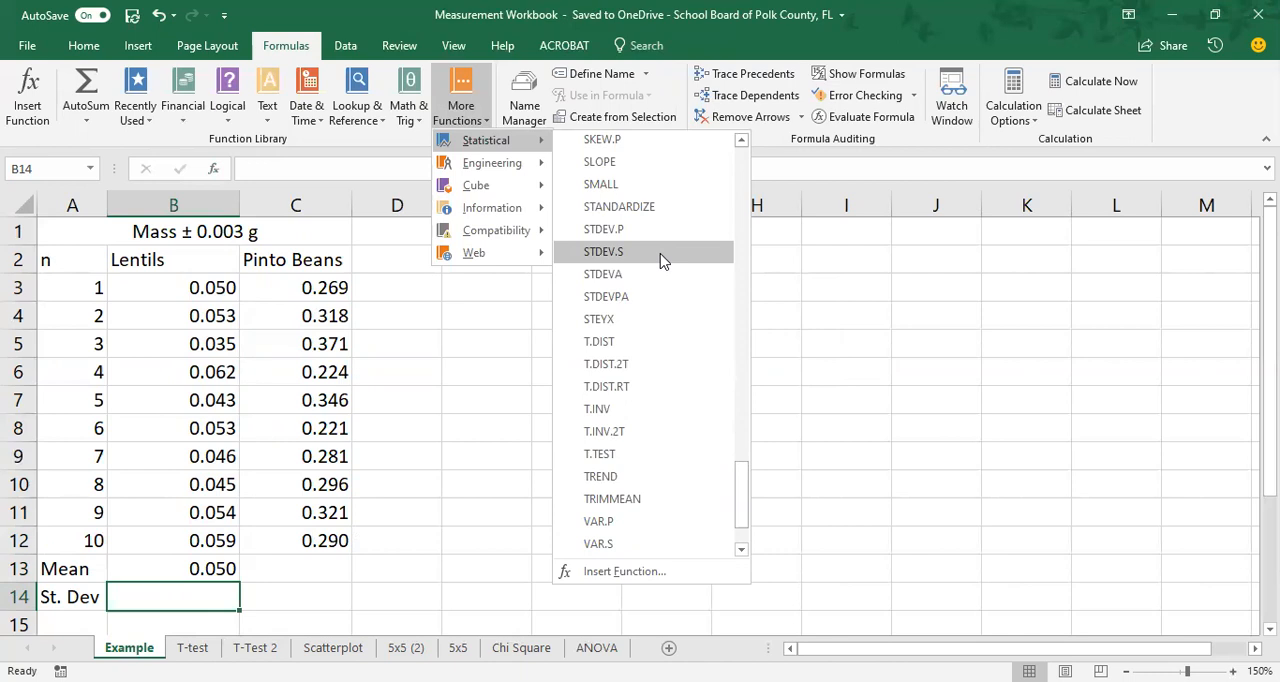
click(663, 260)
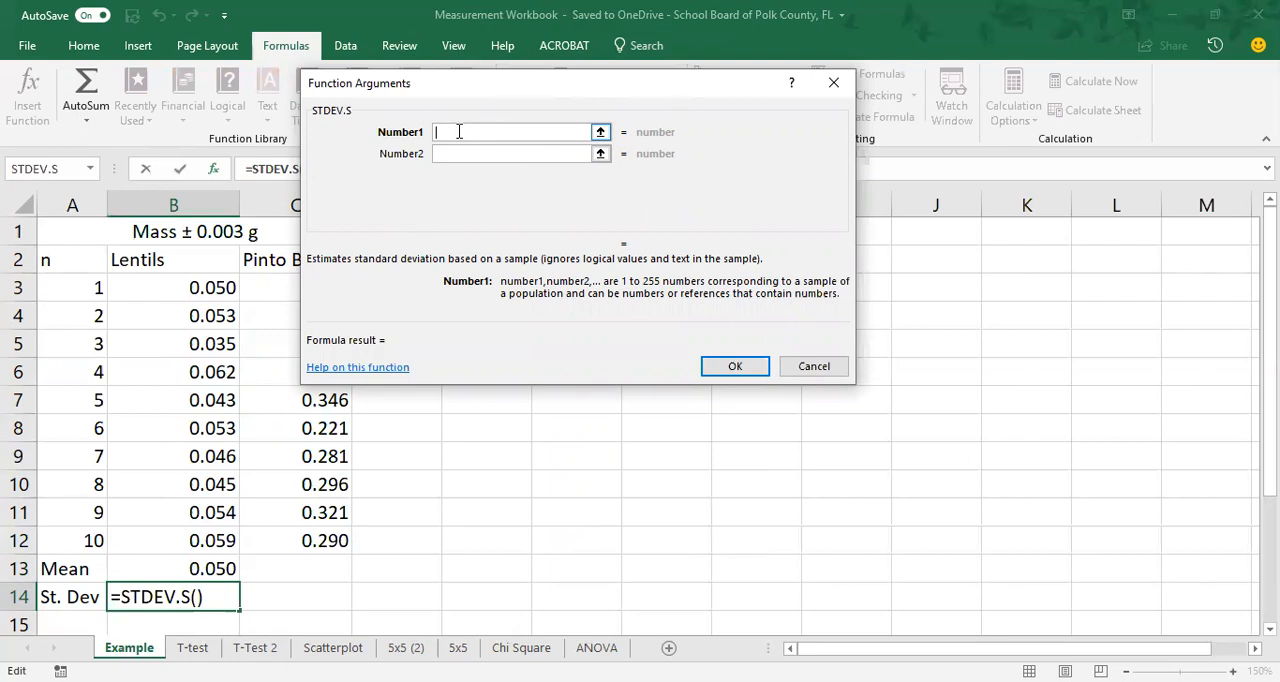
click(132, 286)
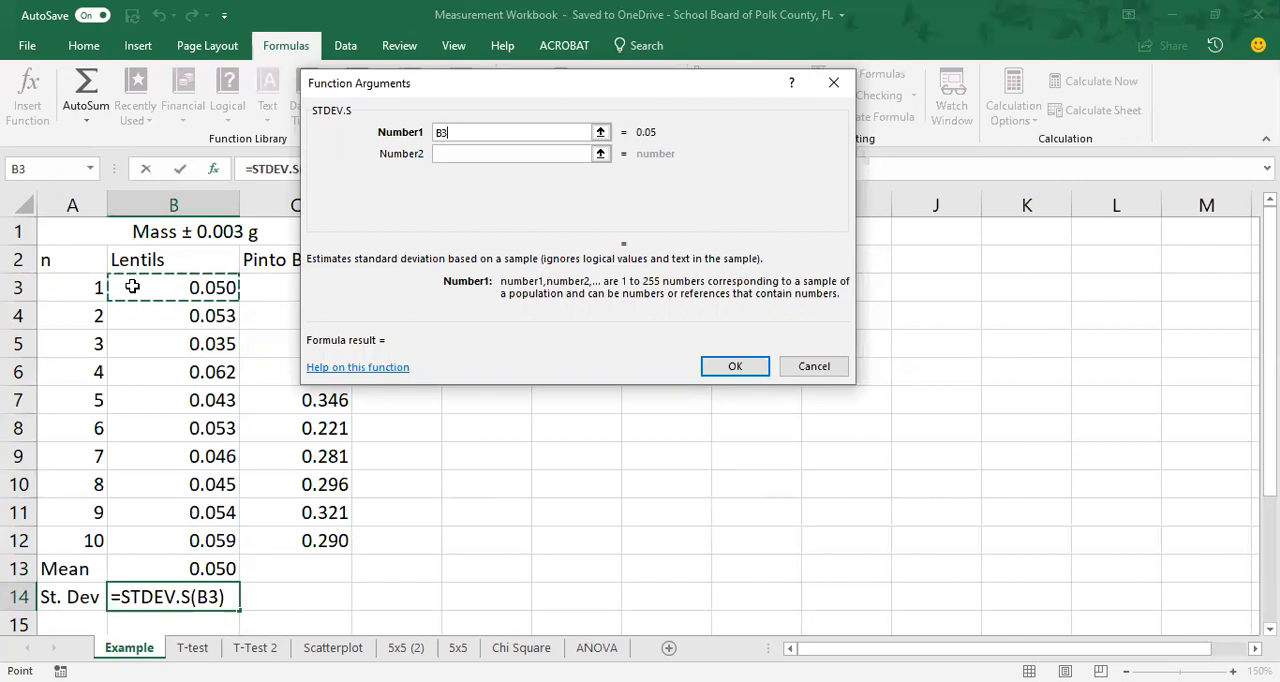
drag(132, 287, 178, 569)
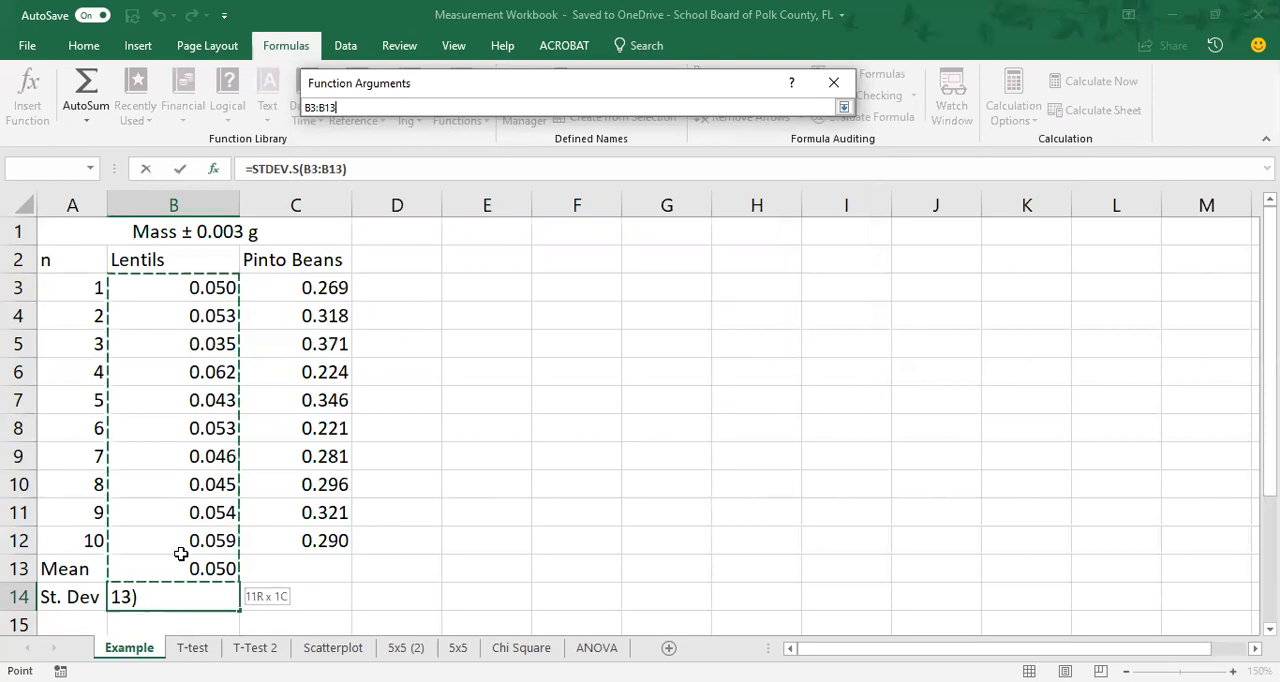
drag(187, 540, 187, 540)
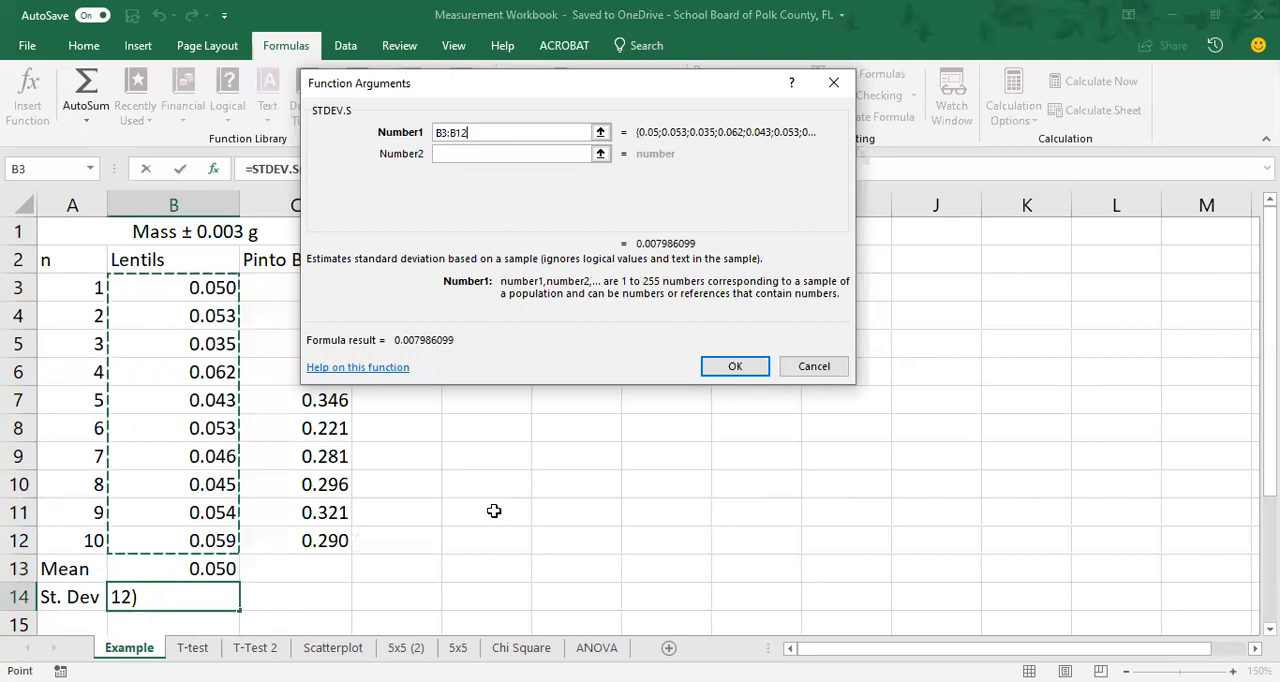
click(733, 368)
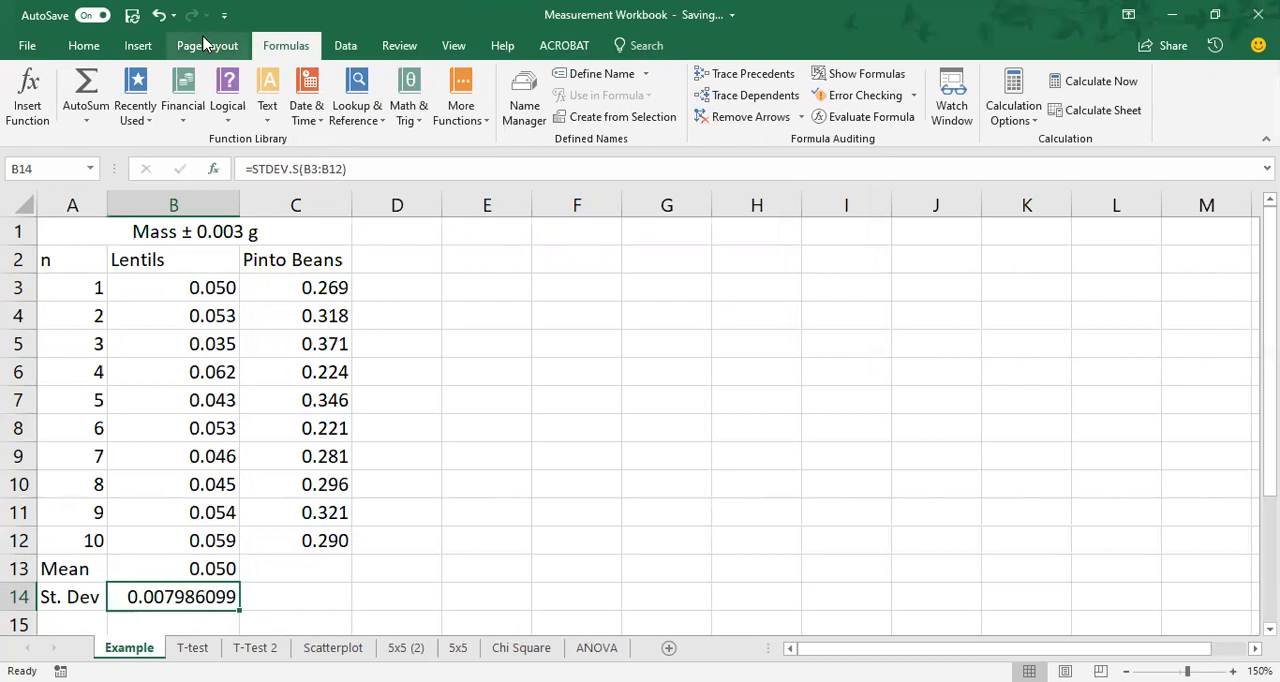
Reduce the lentil standard deviation in cell B14 to four decimal places.
click(82, 46)
click(707, 112)
click(707, 112)
click(707, 112)
click(707, 112)
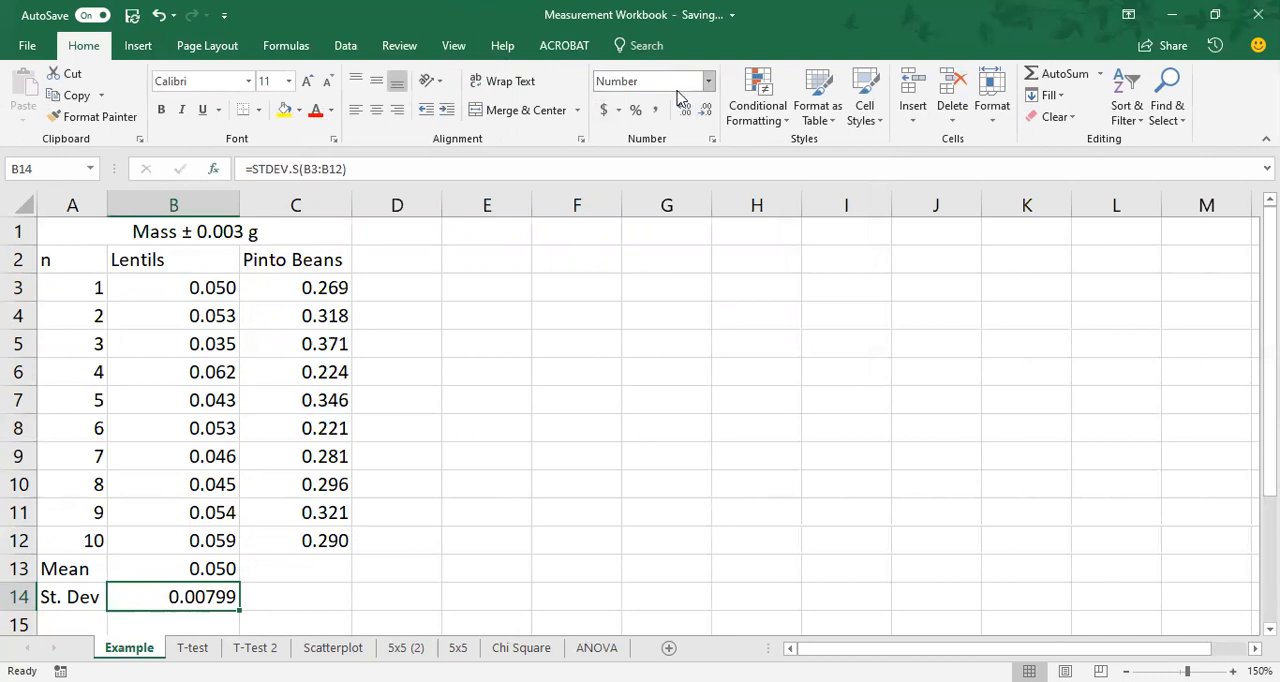
click(707, 109)
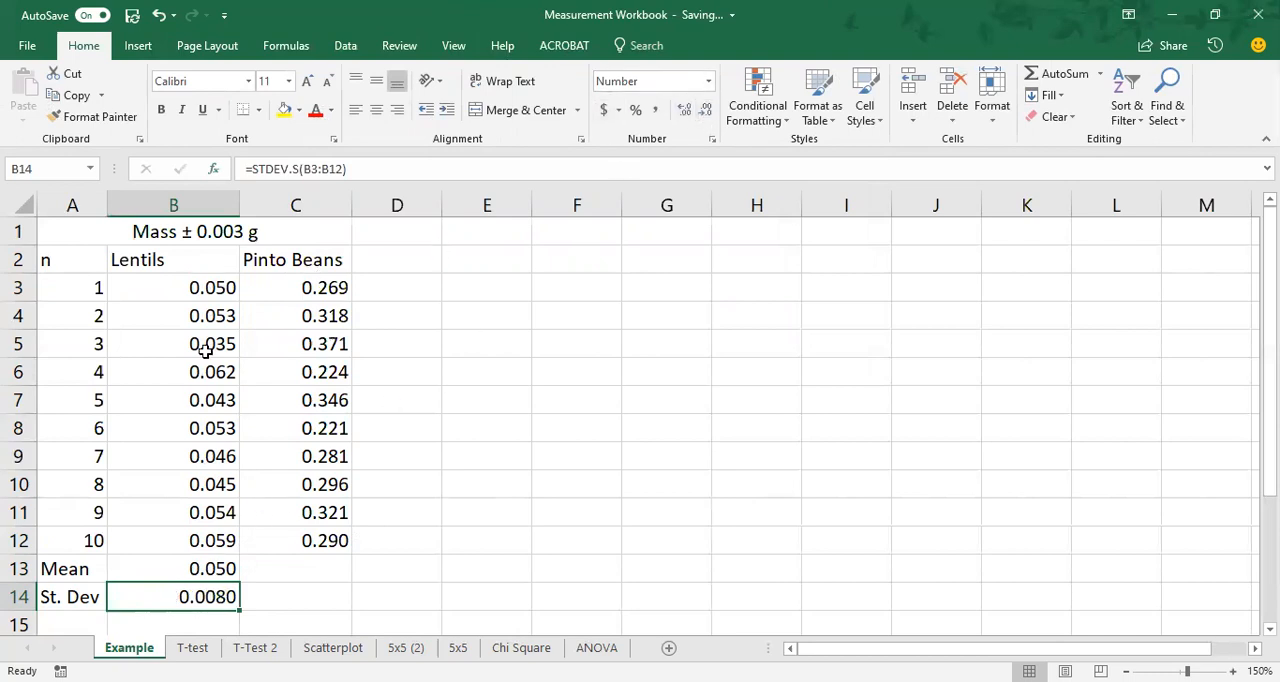
Fill the mean formula from B13 into C13 and the standard deviation formula from B14 into C14 for the pinto beans.
click(305, 566)
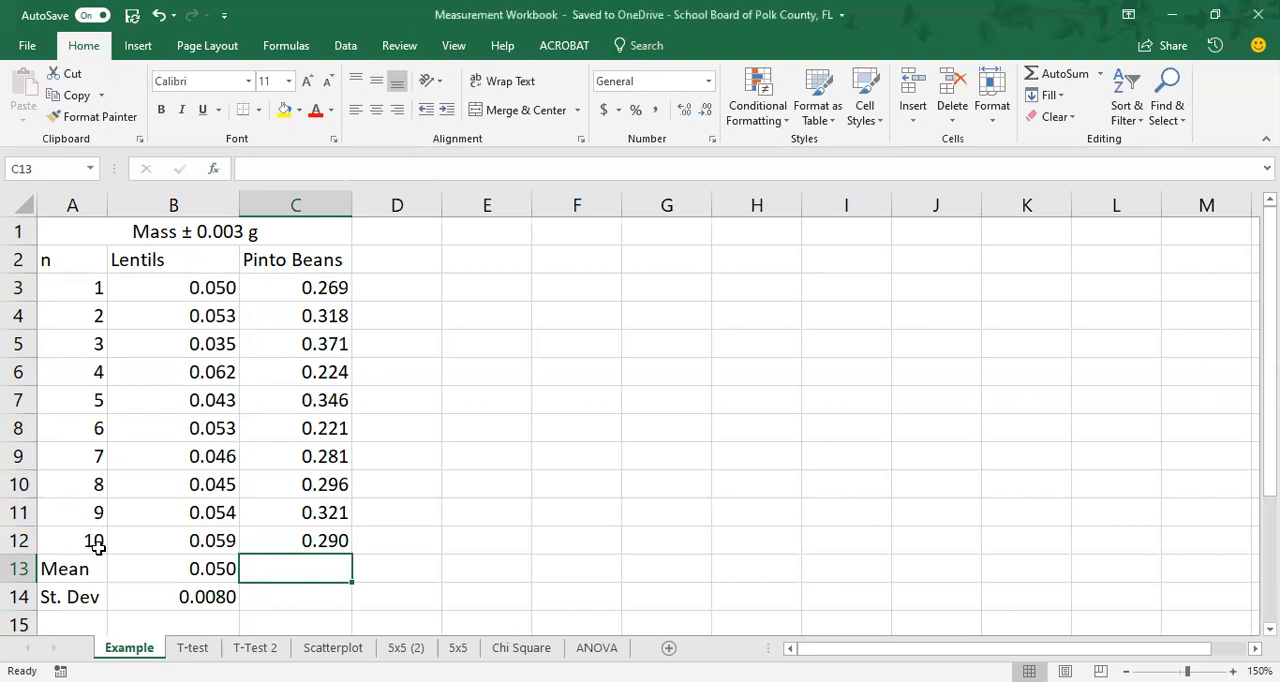
click(205, 563)
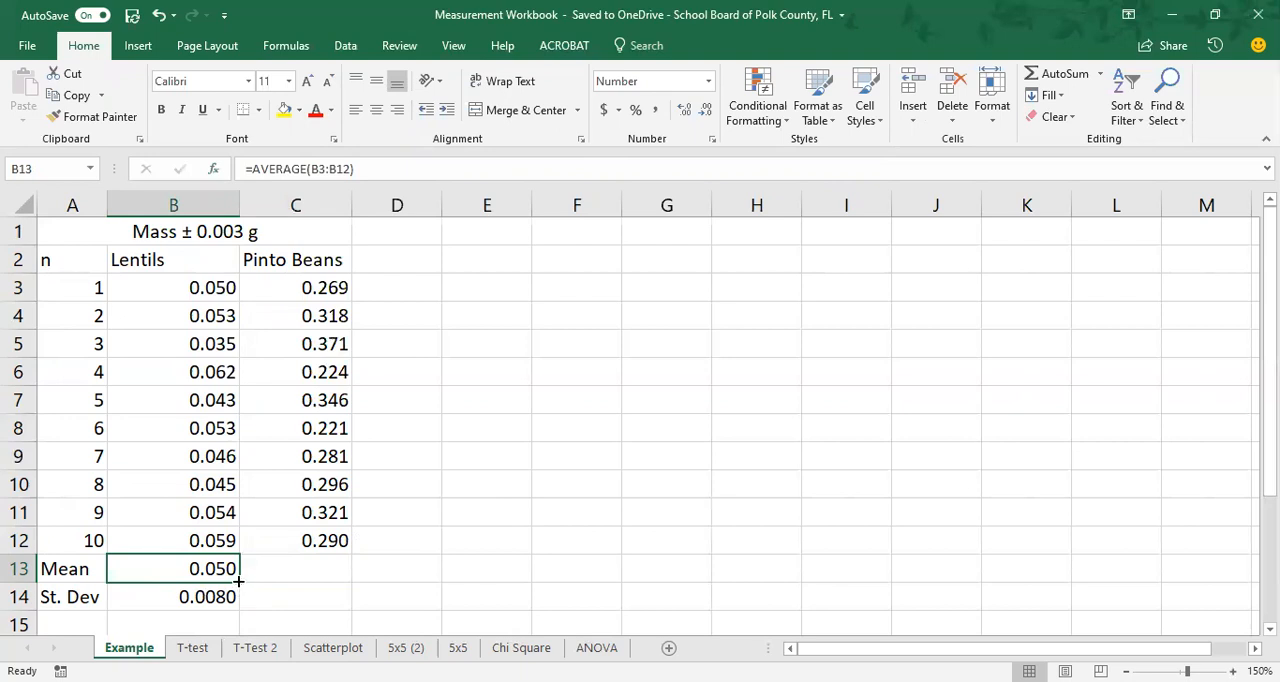
drag(239, 580, 338, 575)
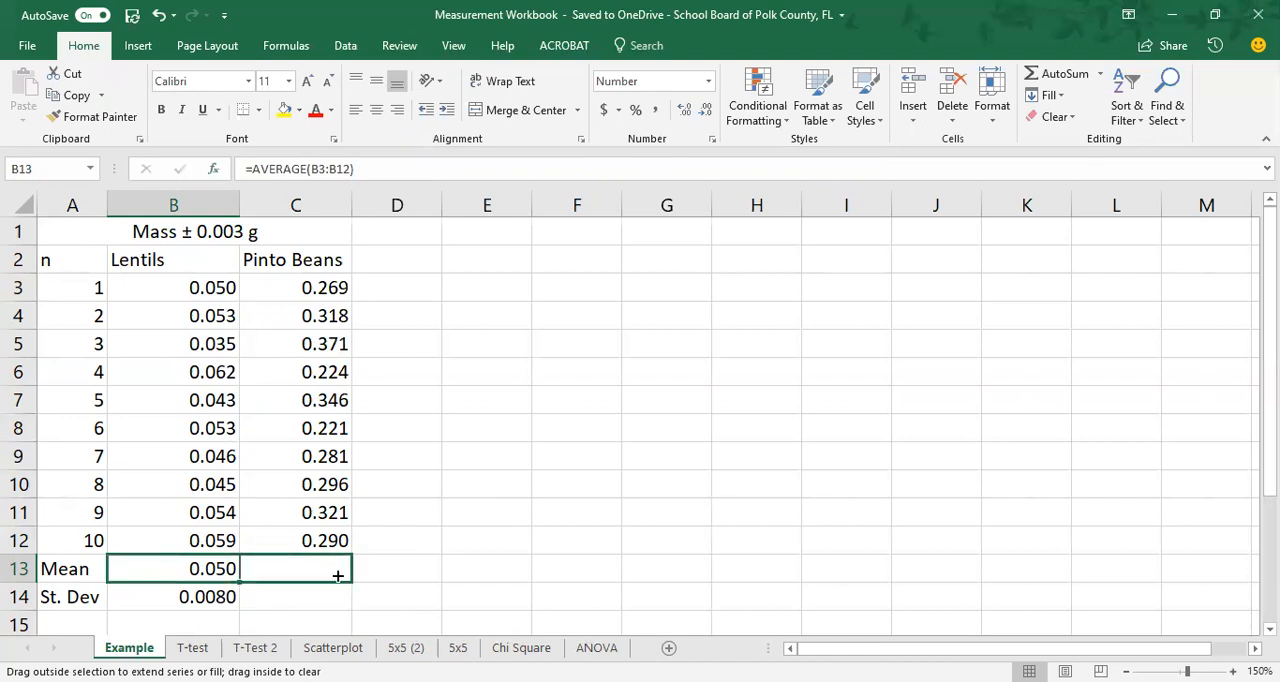
drag(338, 575, 336, 573)
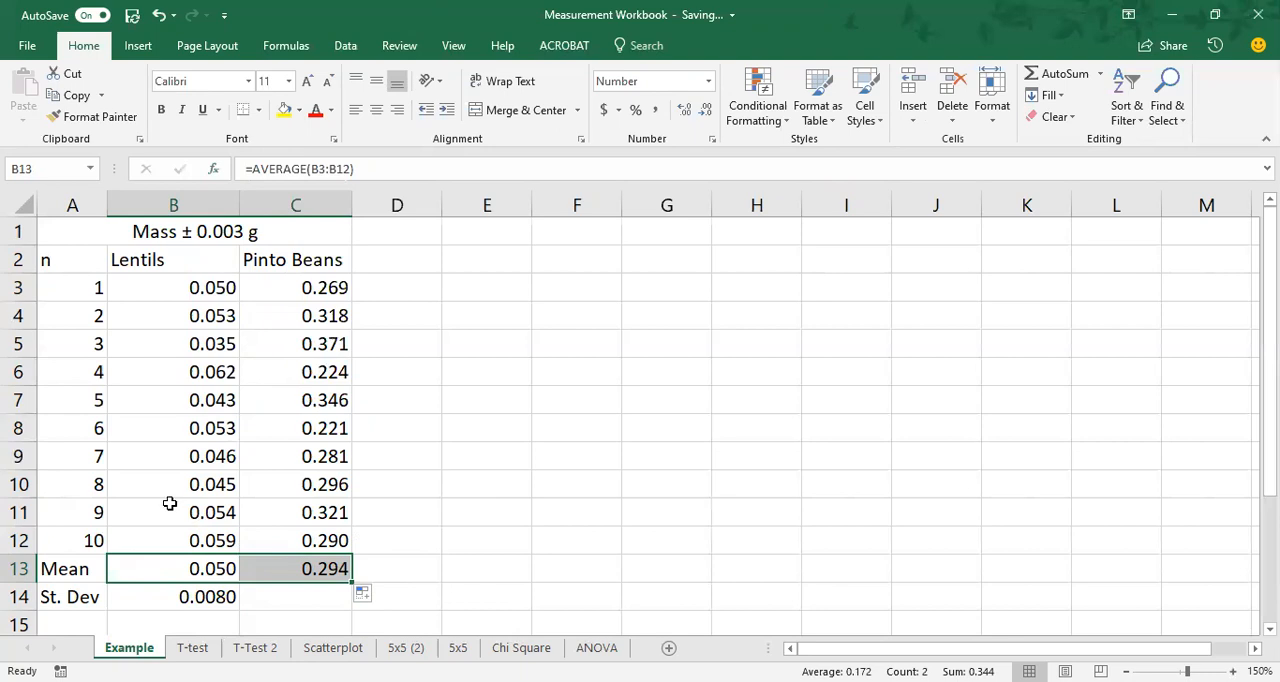
click(208, 600)
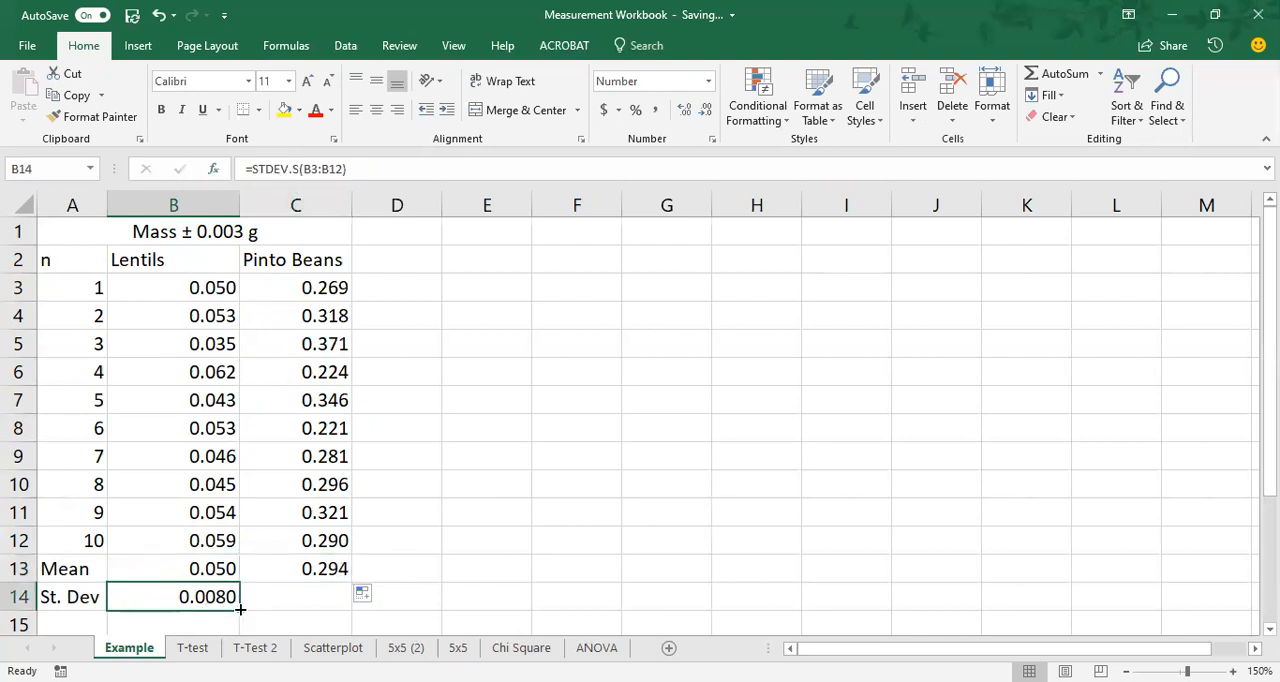
drag(240, 609, 354, 608)
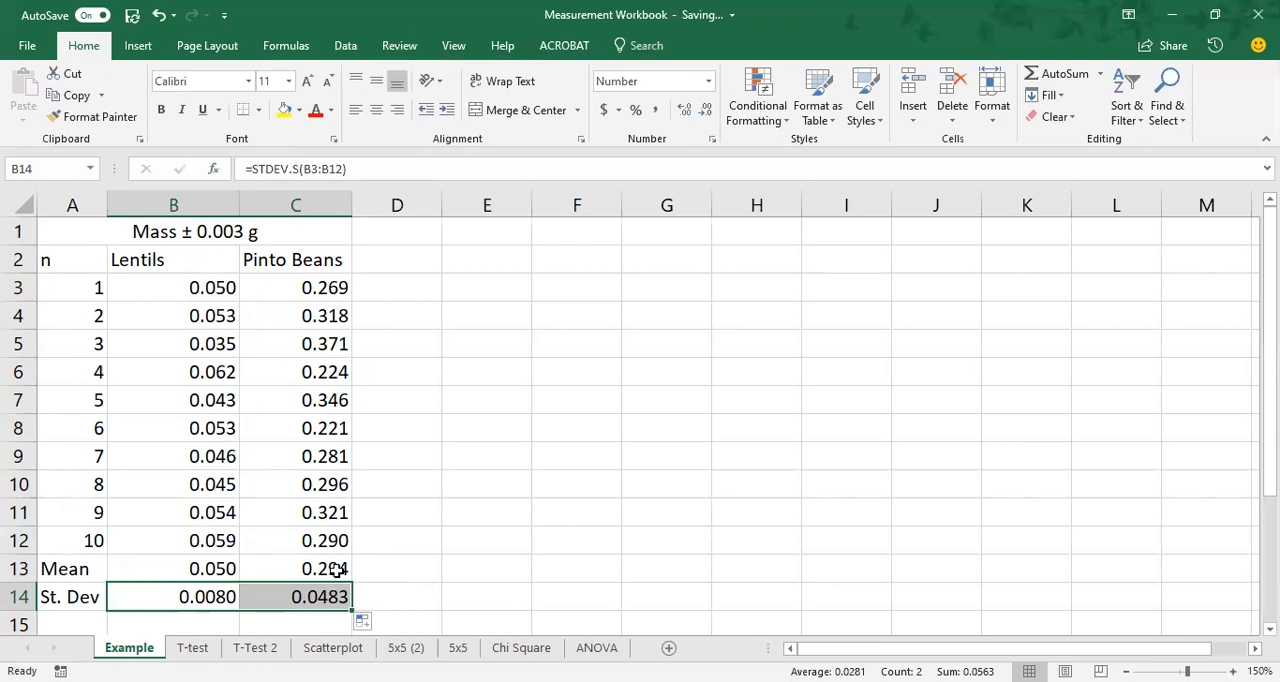
Enter the note "Descriptive" in cell D13 and "Statistics" in cell D14.
click(404, 572)
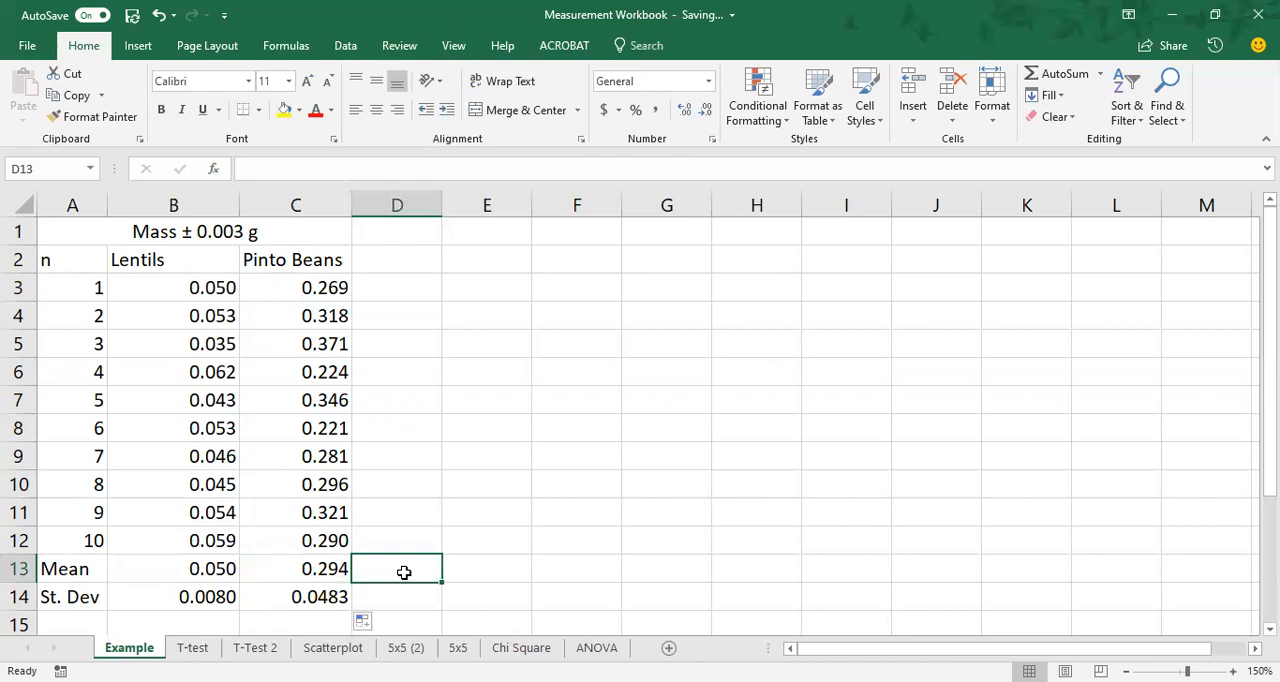
text(De)
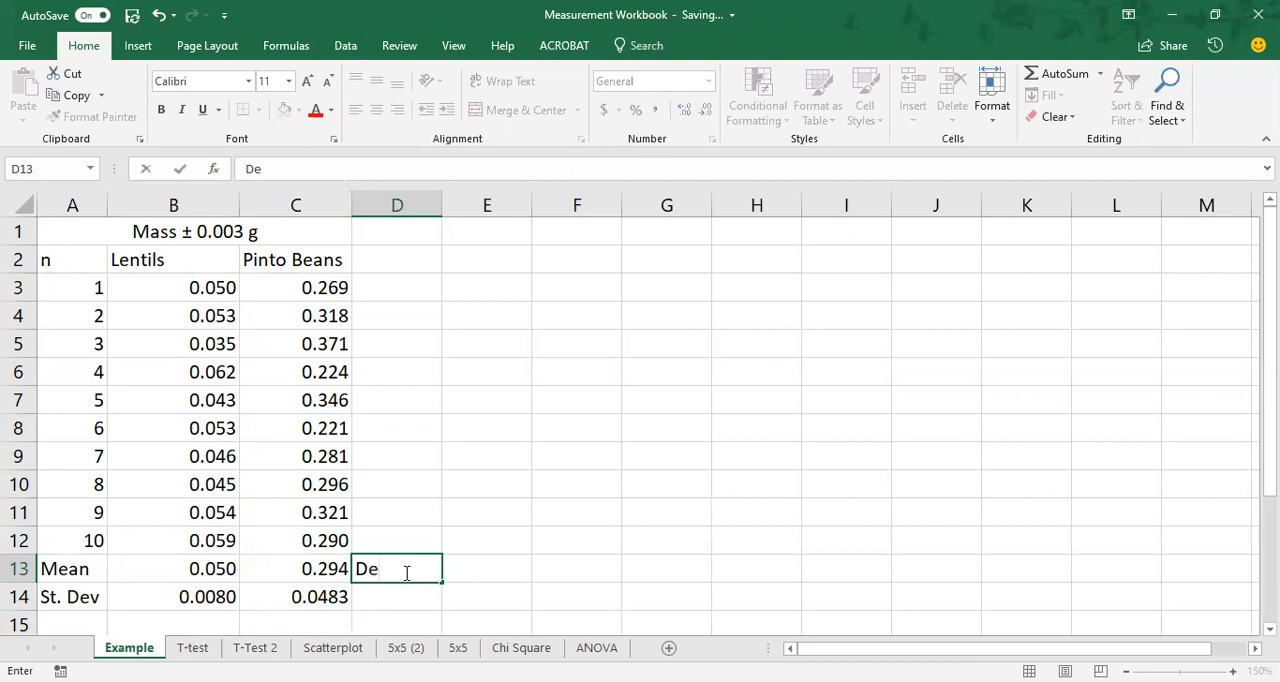
text(scriptive)
key(Return)
text(Sat)
key(BackSpace)
key(BackSpace)
text(tatistics)
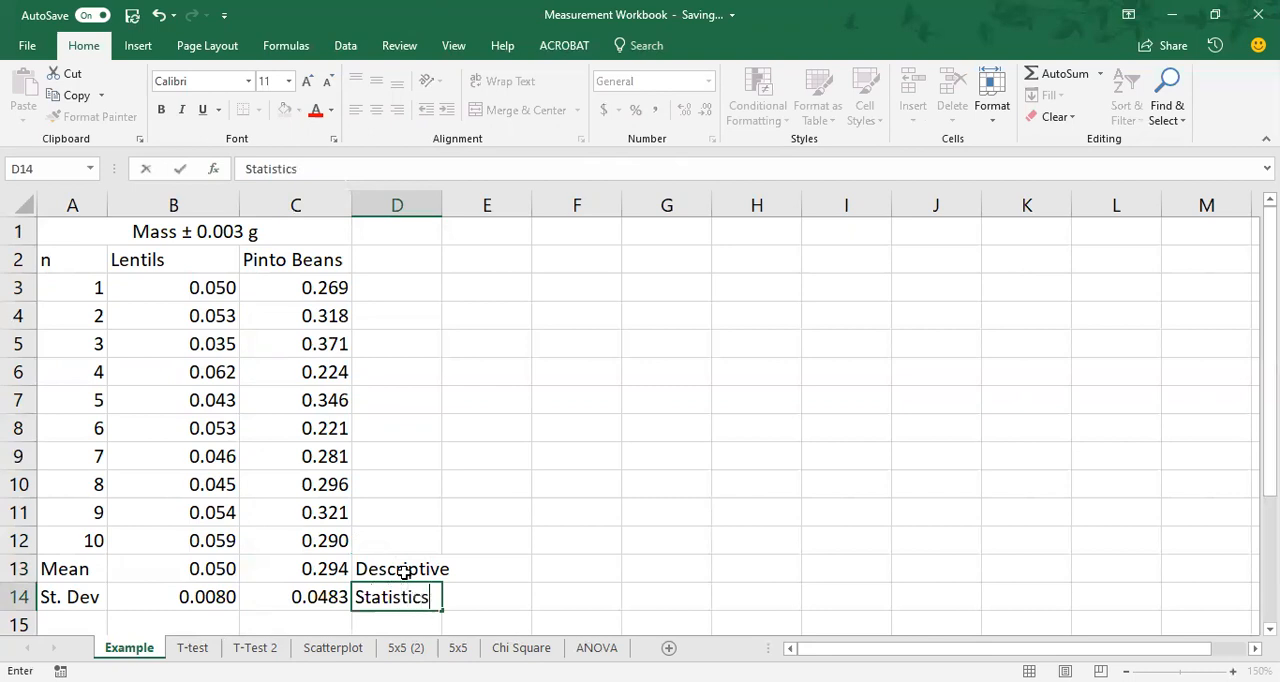
key(Return)
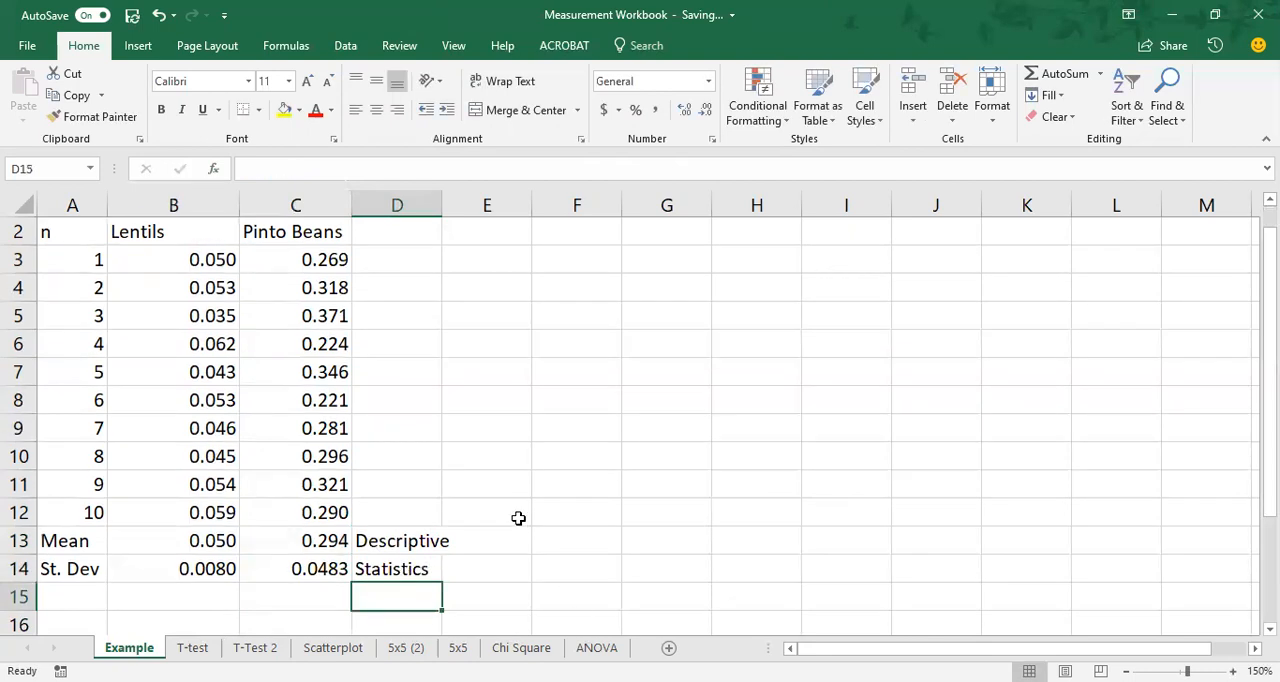
On the T-test sheet, delete the duplicate T.TEST formula in cell C17.
scroll(514, 514, down, 1)
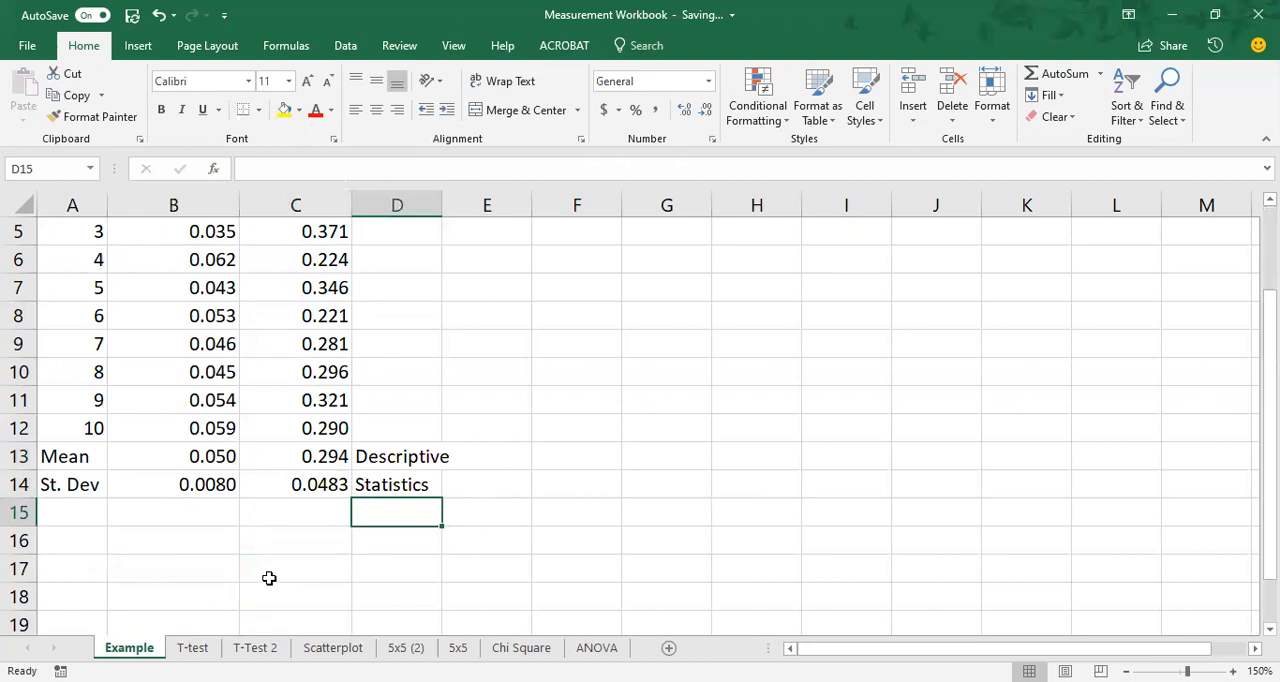
click(195, 547)
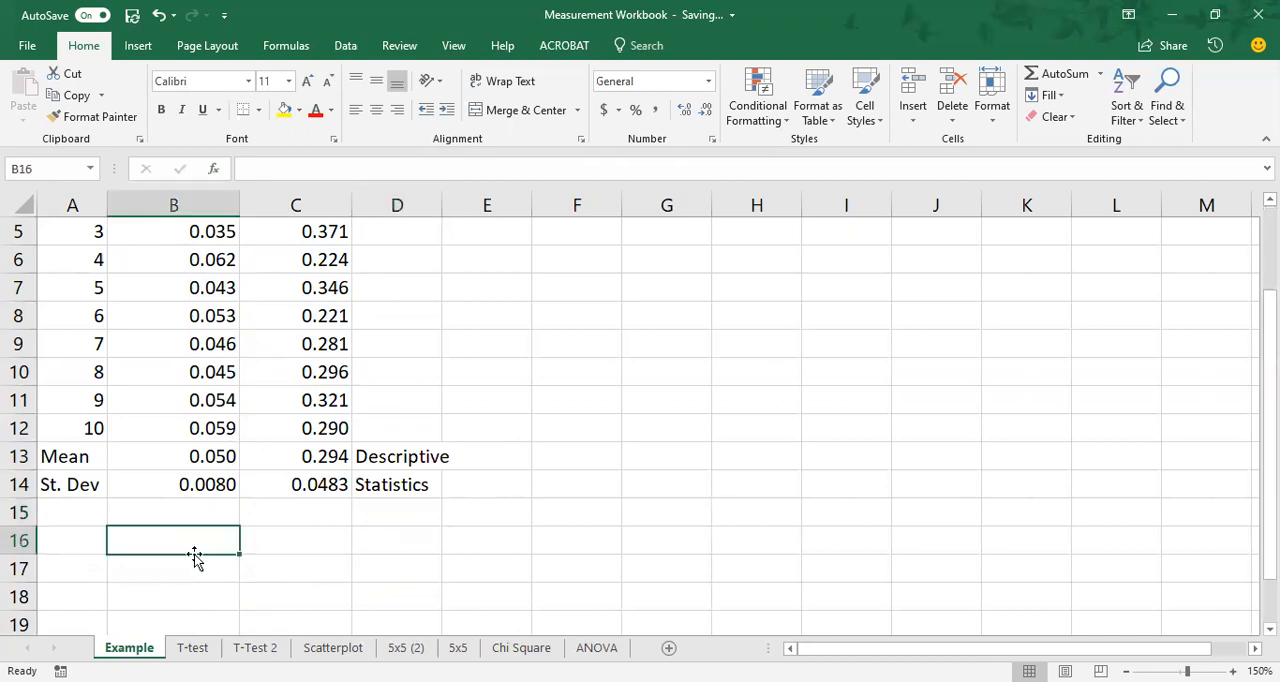
click(195, 646)
scroll(167, 548, down, 1)
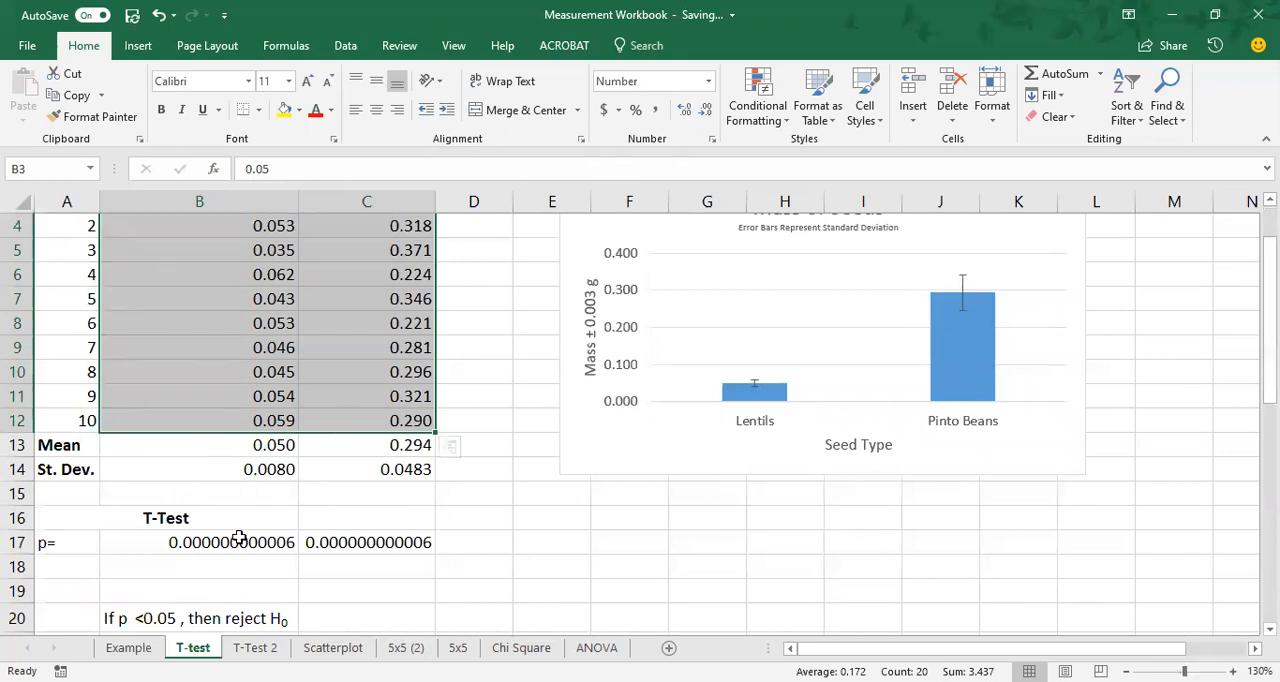
click(343, 545)
click(263, 543)
click(335, 546)
key(Home)
click(335, 545)
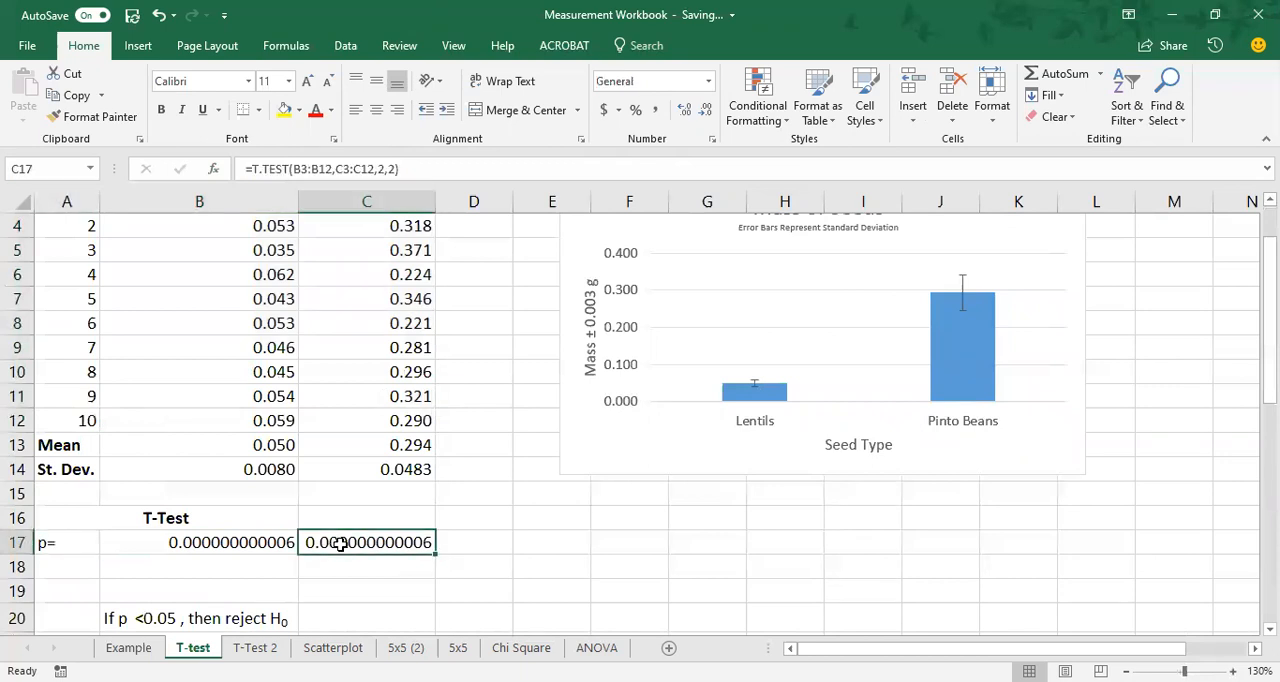
key(Delete)
click(266, 577)
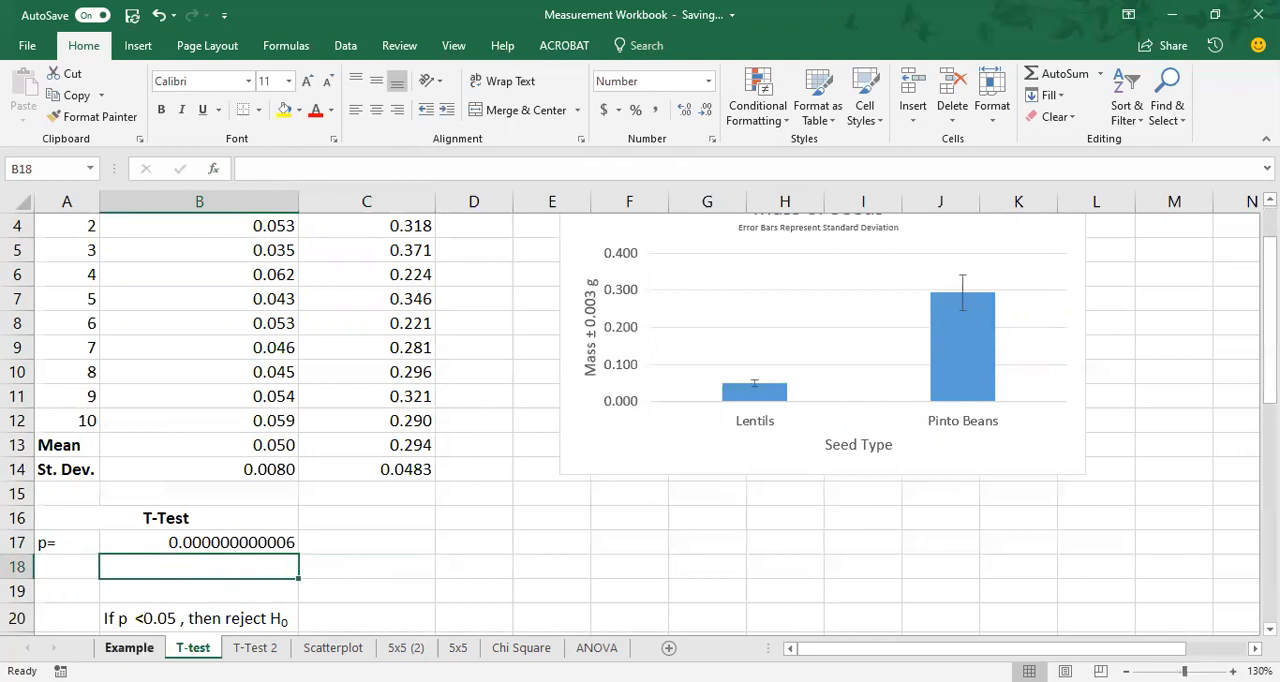
Return to the Example sheet and enter the heading "T-Test" in cell B16 and the label "p=" in cell A17.
scroll(351, 550, up, 1)
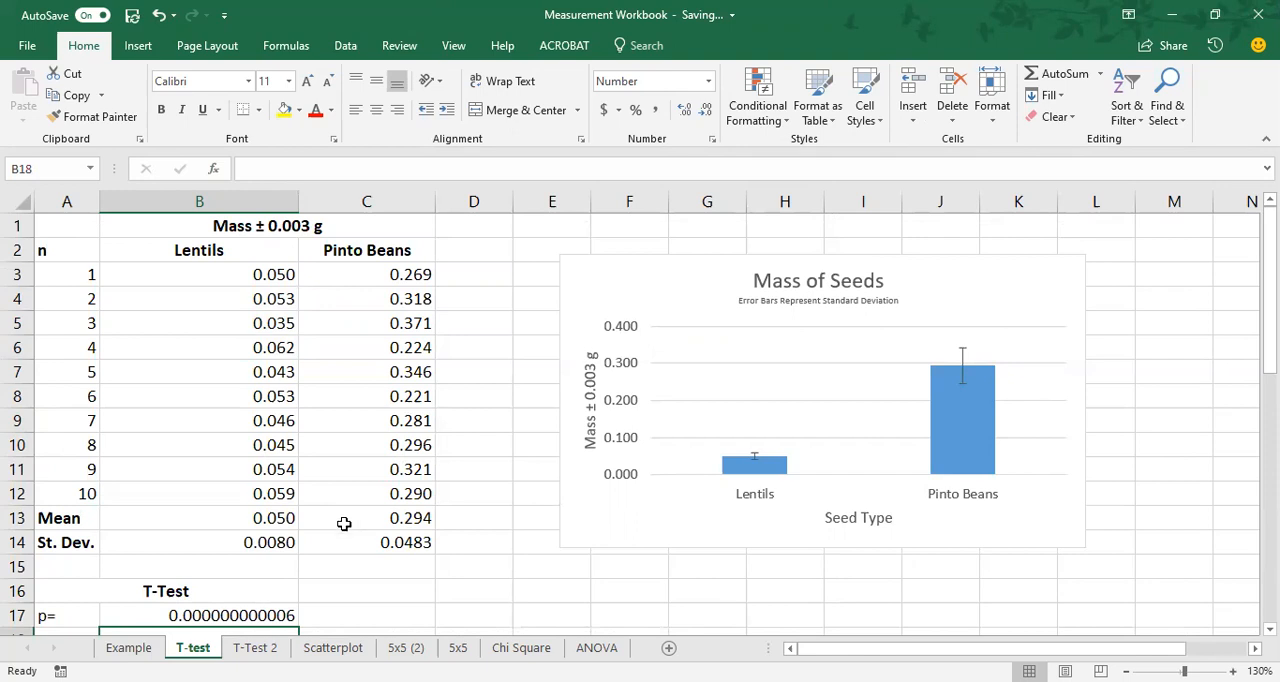
scroll(335, 525, down, 1)
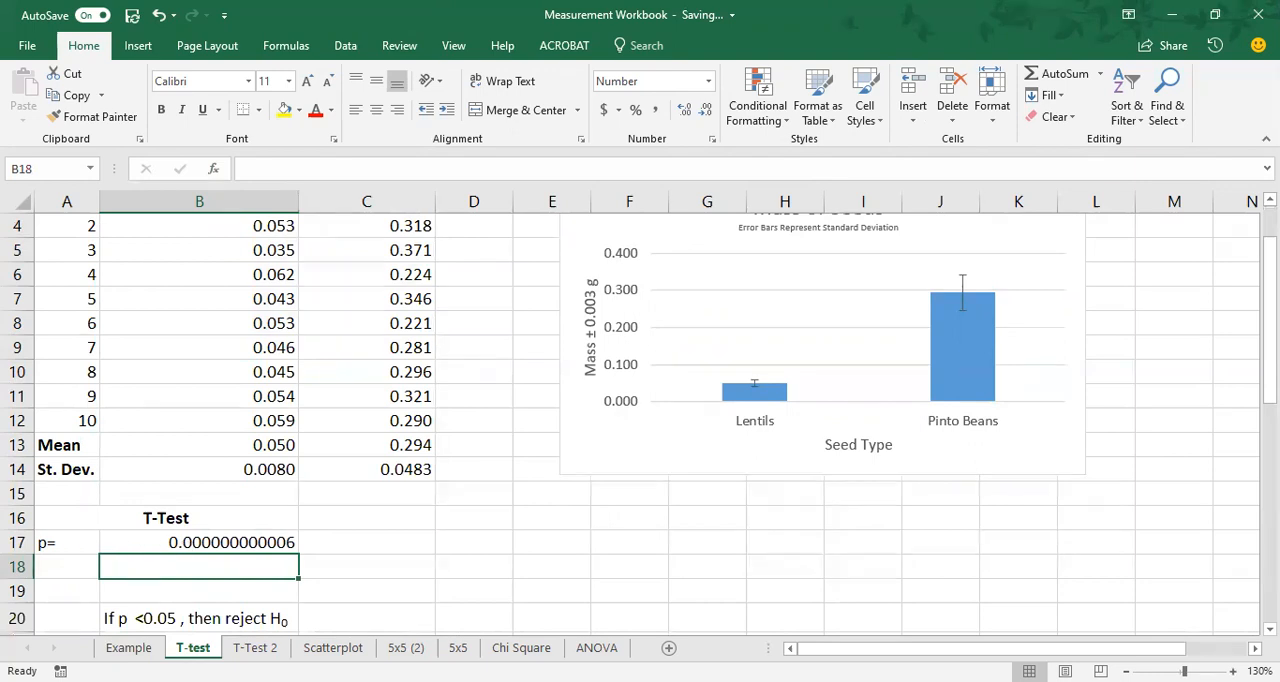
click(129, 647)
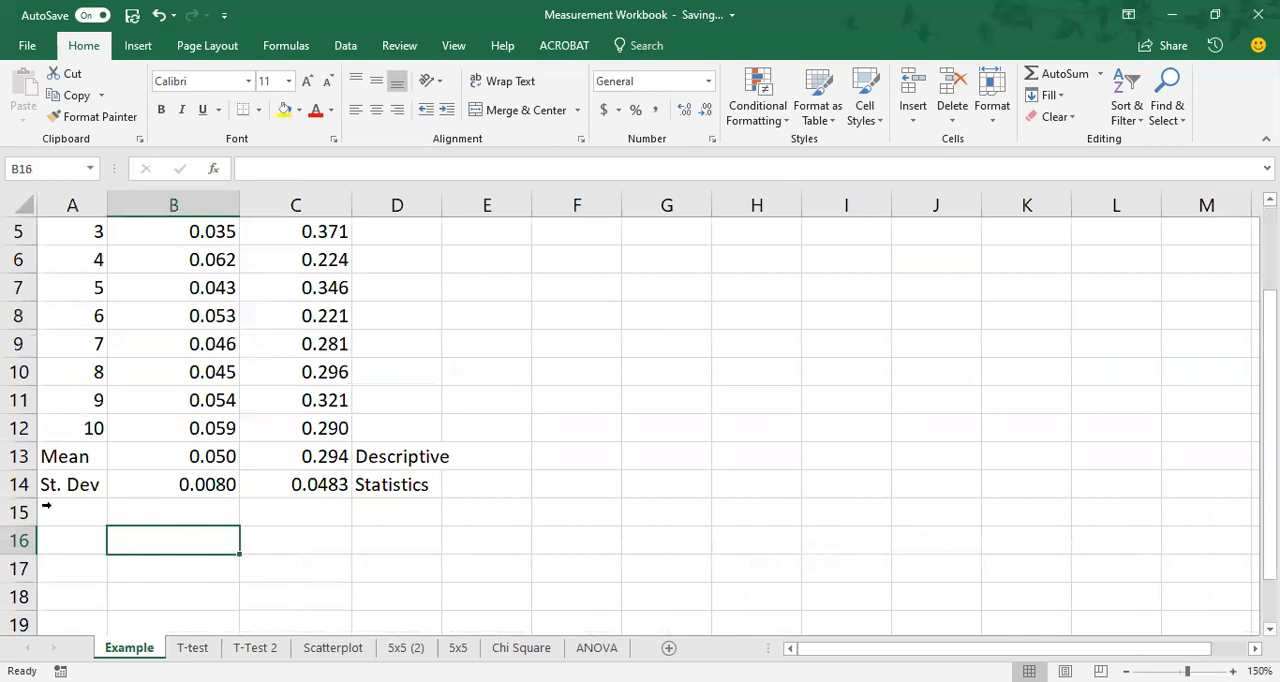
text(T-Test)
key(Return)
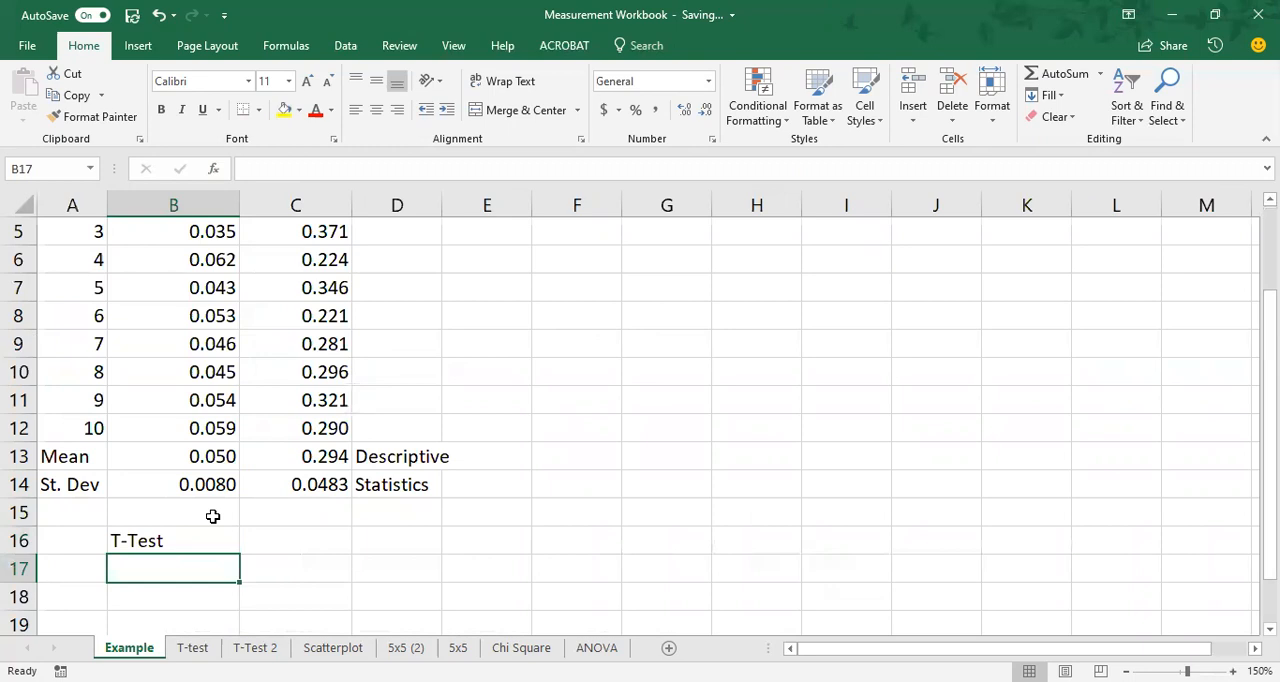
key(Left)
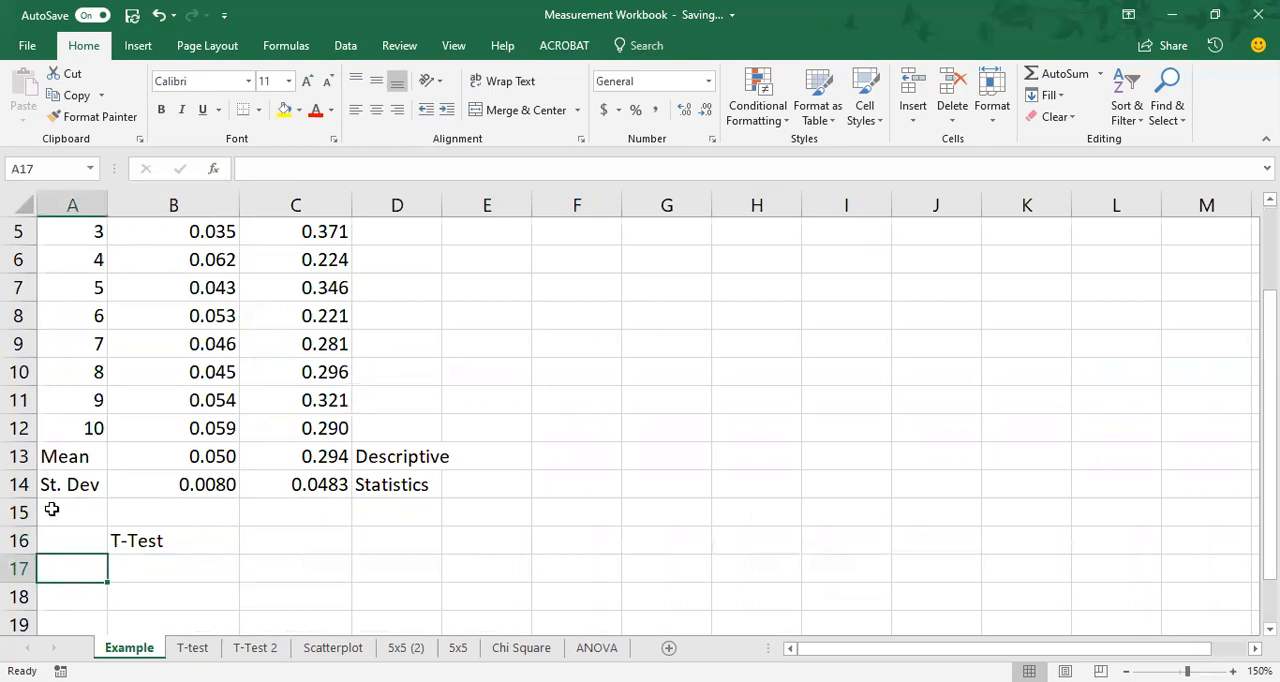
text(p=)
key(Tab)
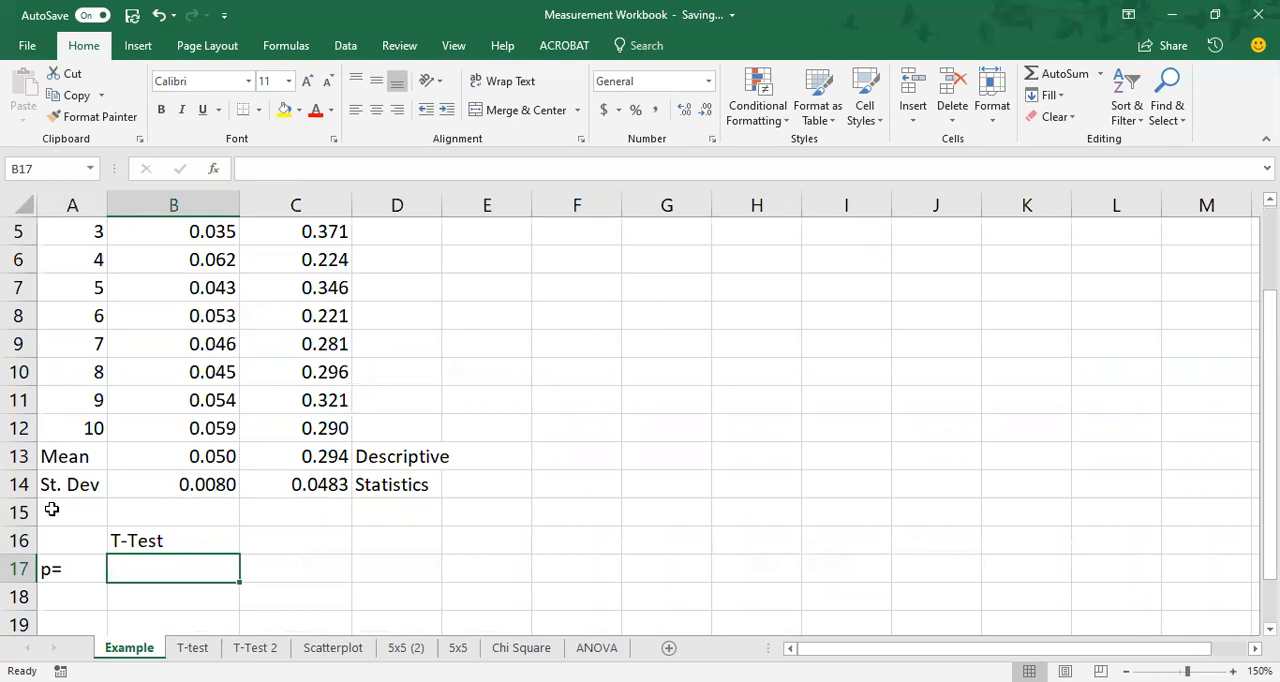
Enter the note "Probability" in cell C17, leaving B17 empty.
key(Tab)
text(Probability)
key(Return)
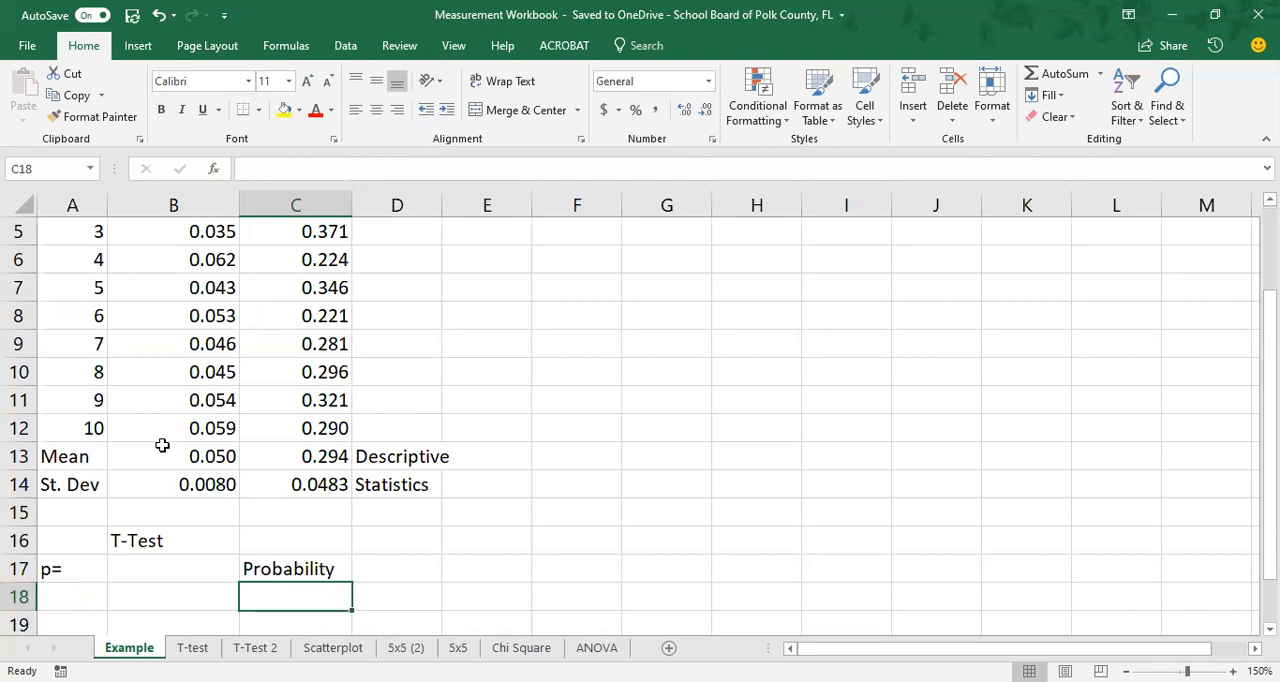
scroll(420, 565, up, 2)
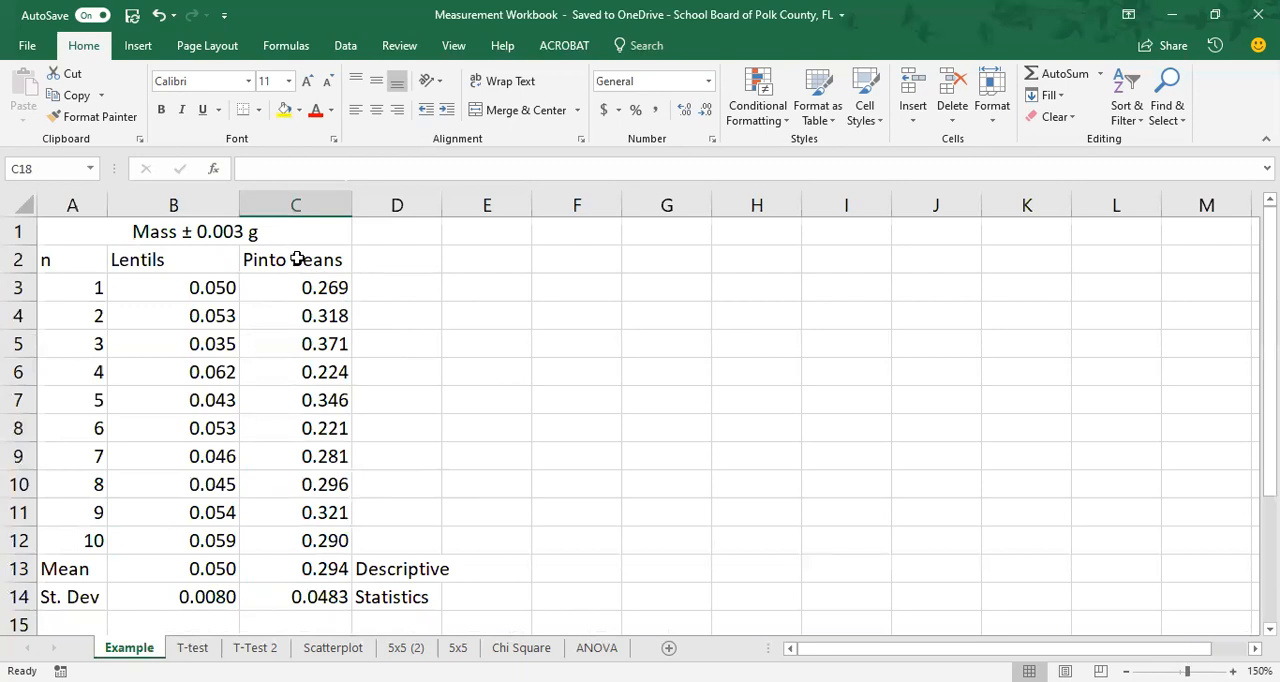
scroll(263, 451, down, 2)
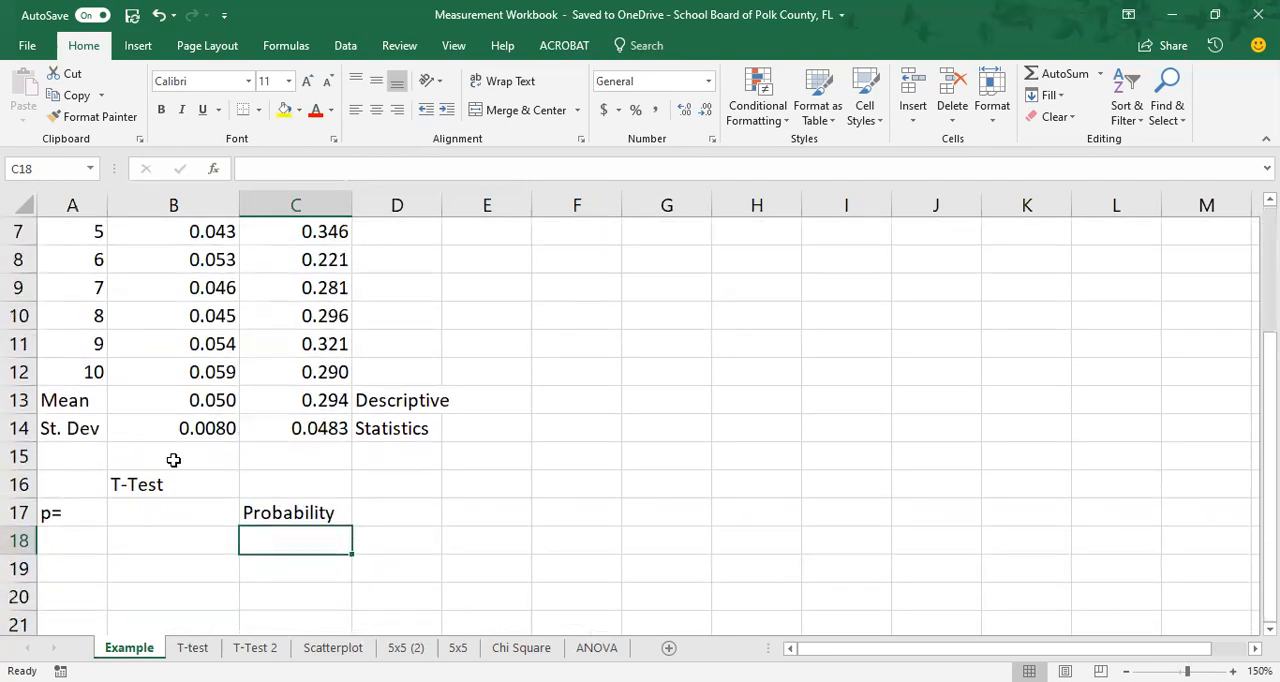
Start a T.TEST statistical function in cell B17 of the Example sheet.
scroll(173, 459, down, 1)
click(111, 427)
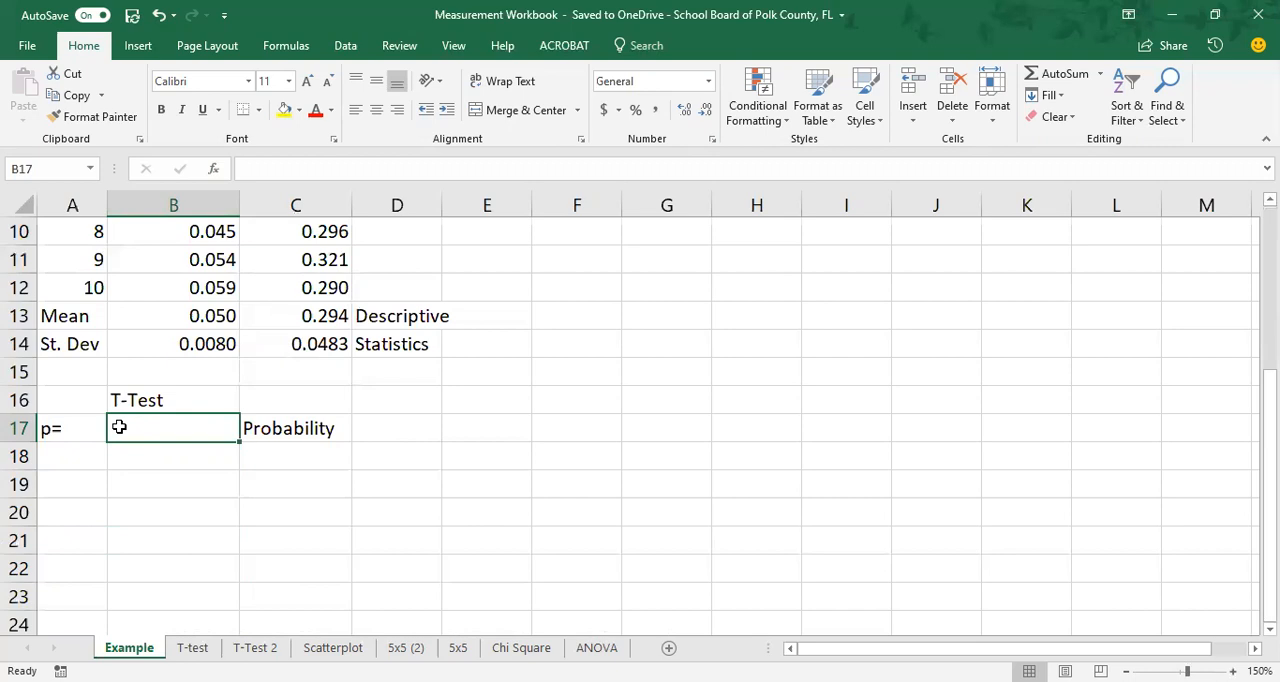
click(285, 46)
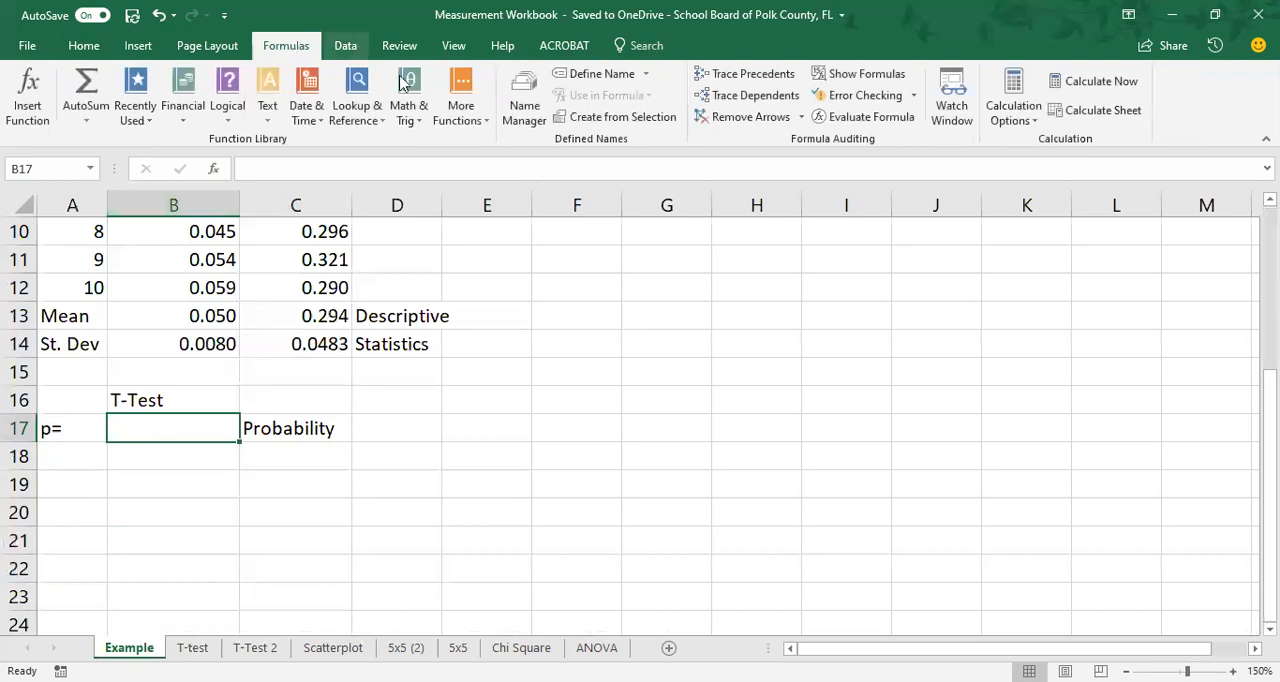
click(462, 112)
mouse_move(486, 140)
drag(745, 160, 764, 466)
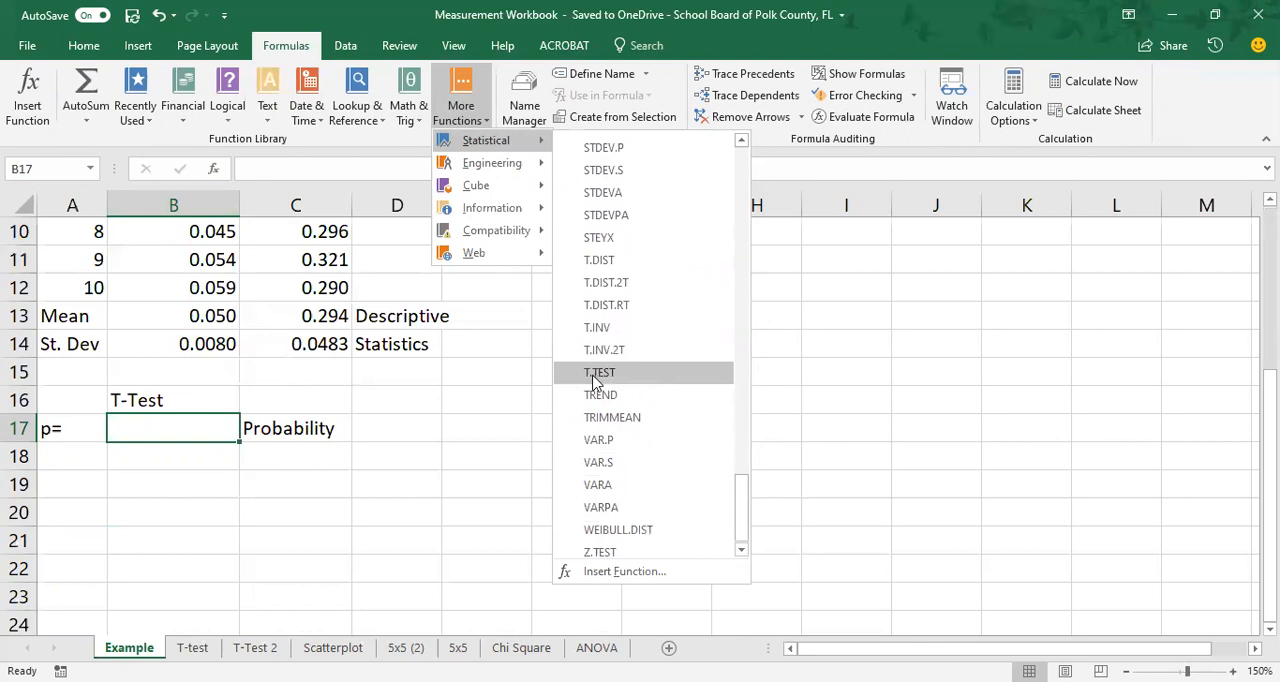
click(599, 376)
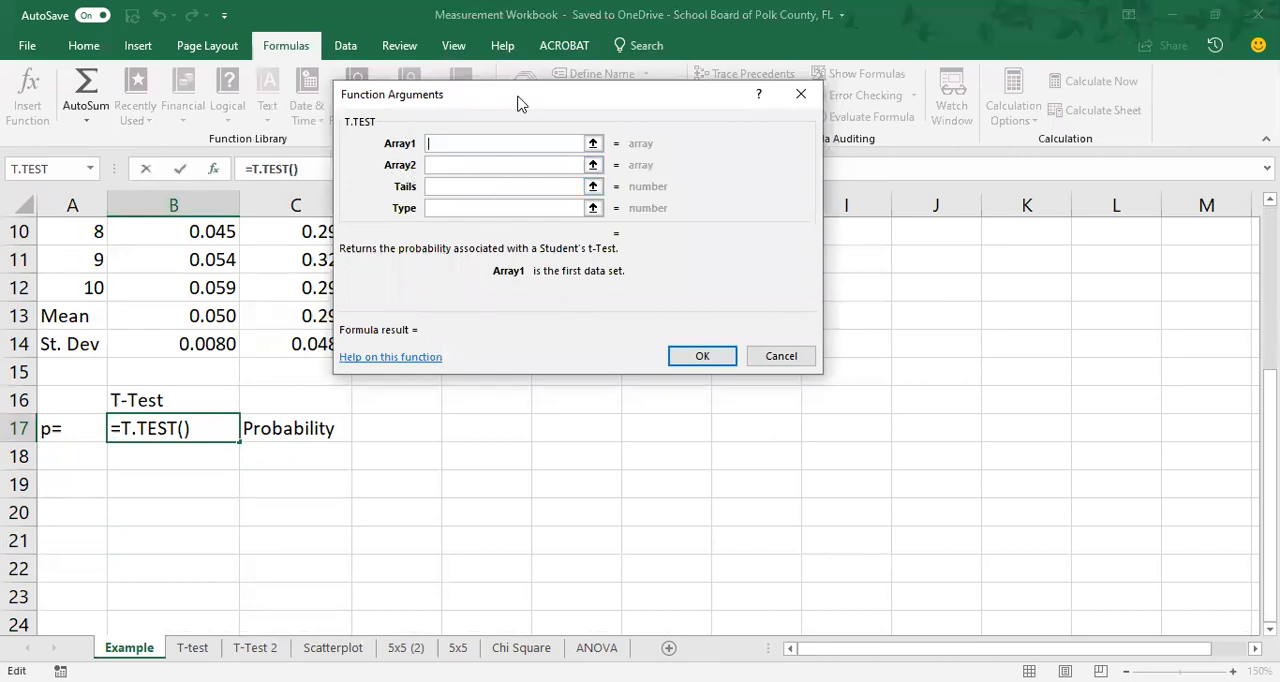
Set the T.TEST arrays to the lentil masses B3:B12 and the pinto bean masses C3:C12.
drag(519, 104, 703, 135)
scroll(323, 346, up, 3)
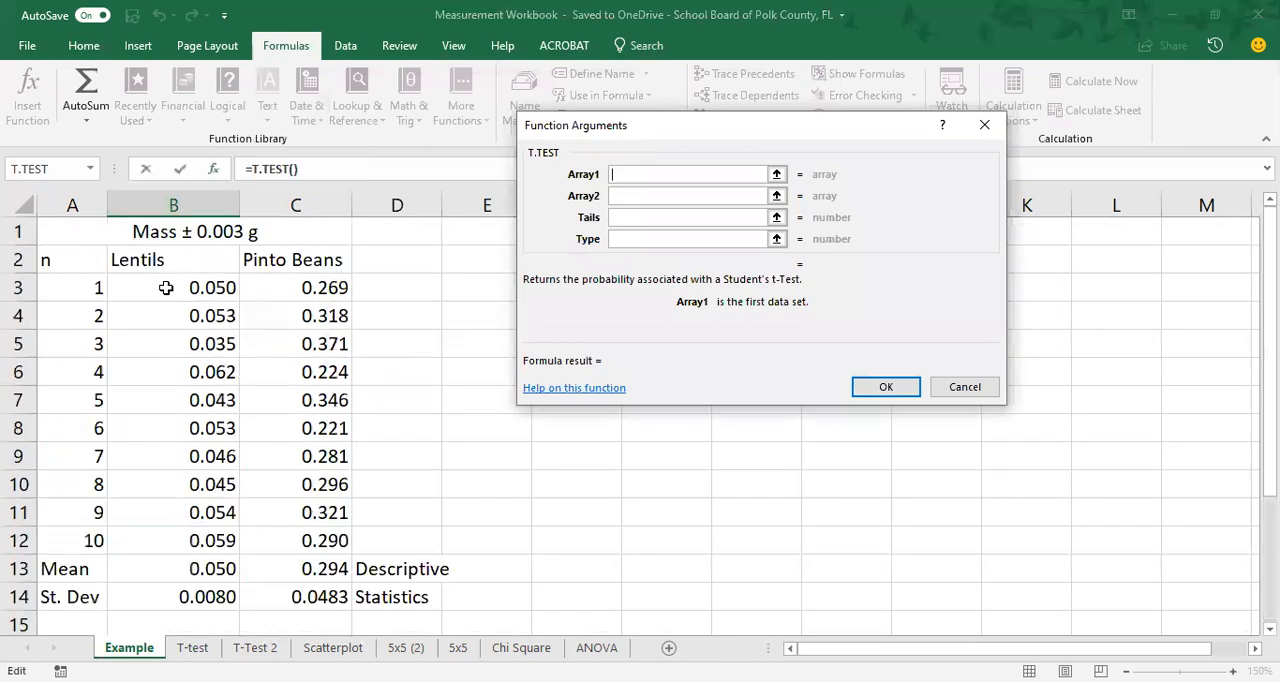
click(166, 285)
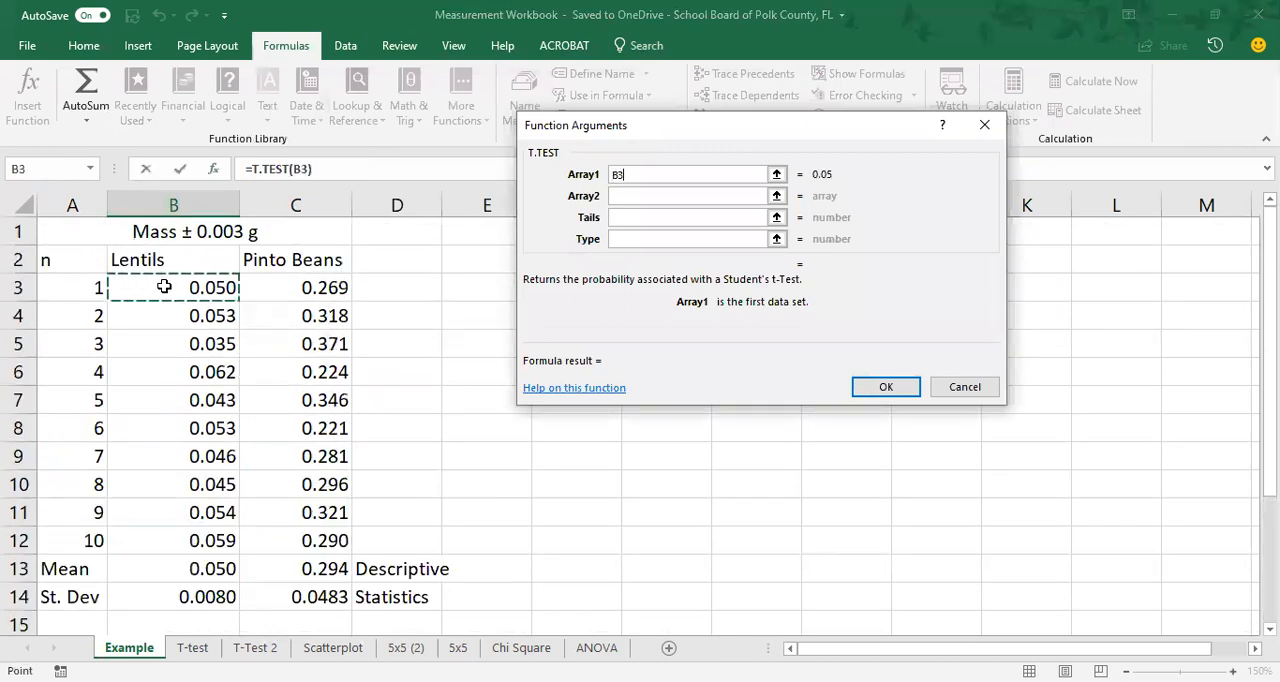
drag(164, 287, 162, 538)
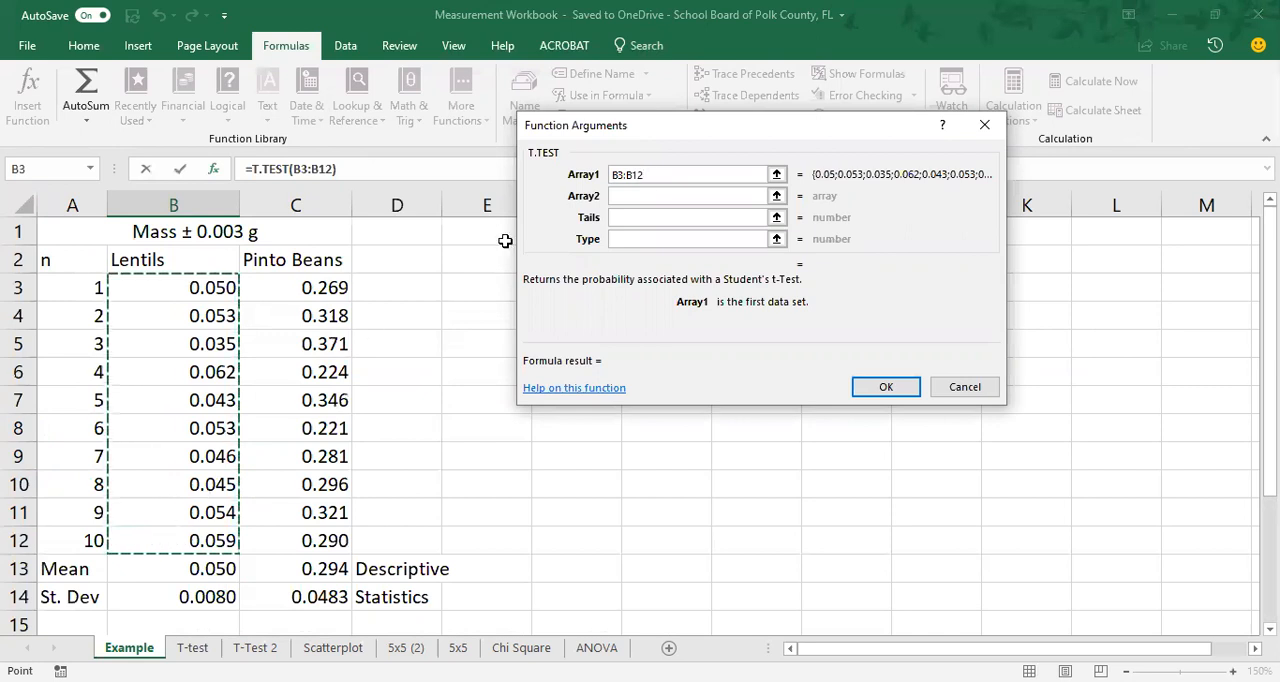
click(638, 199)
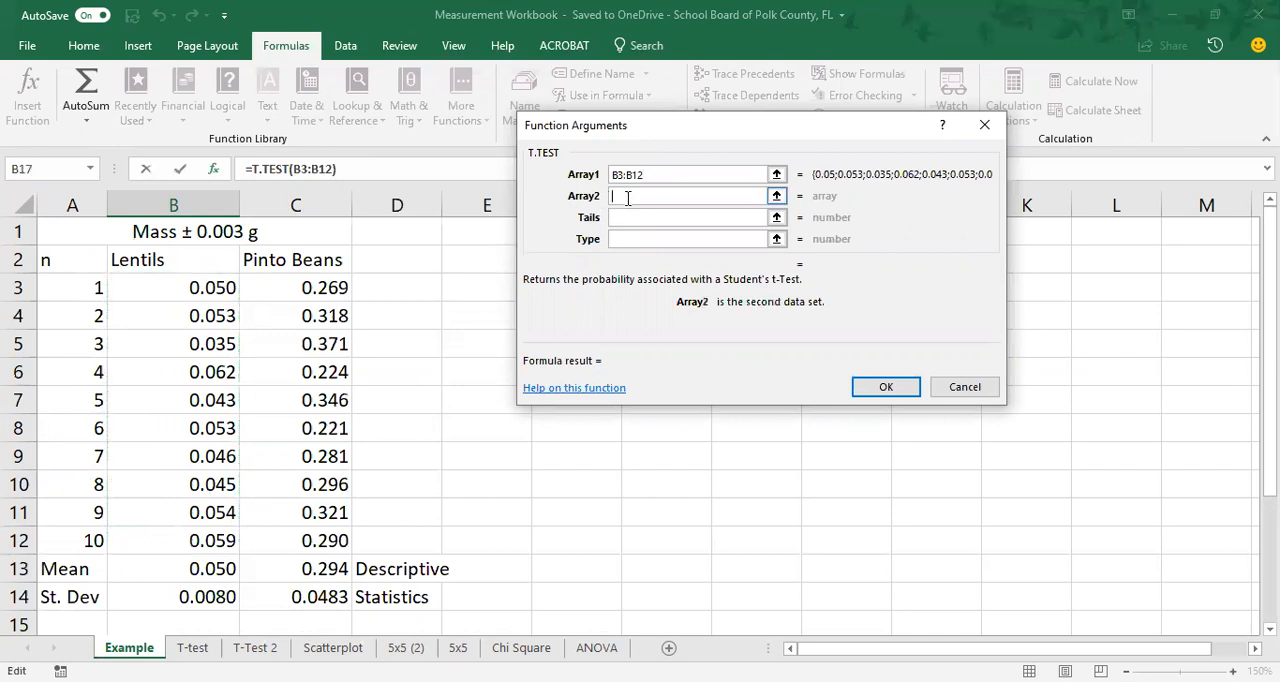
click(297, 287)
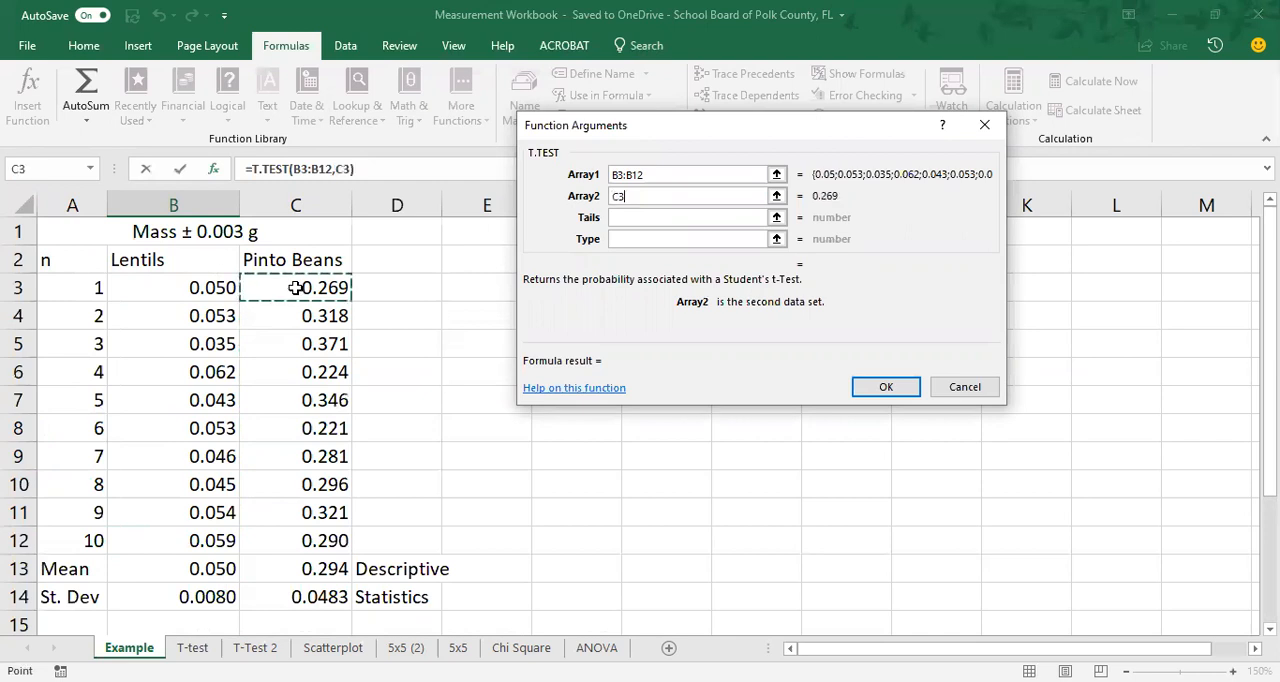
drag(297, 287, 300, 542)
click(677, 174)
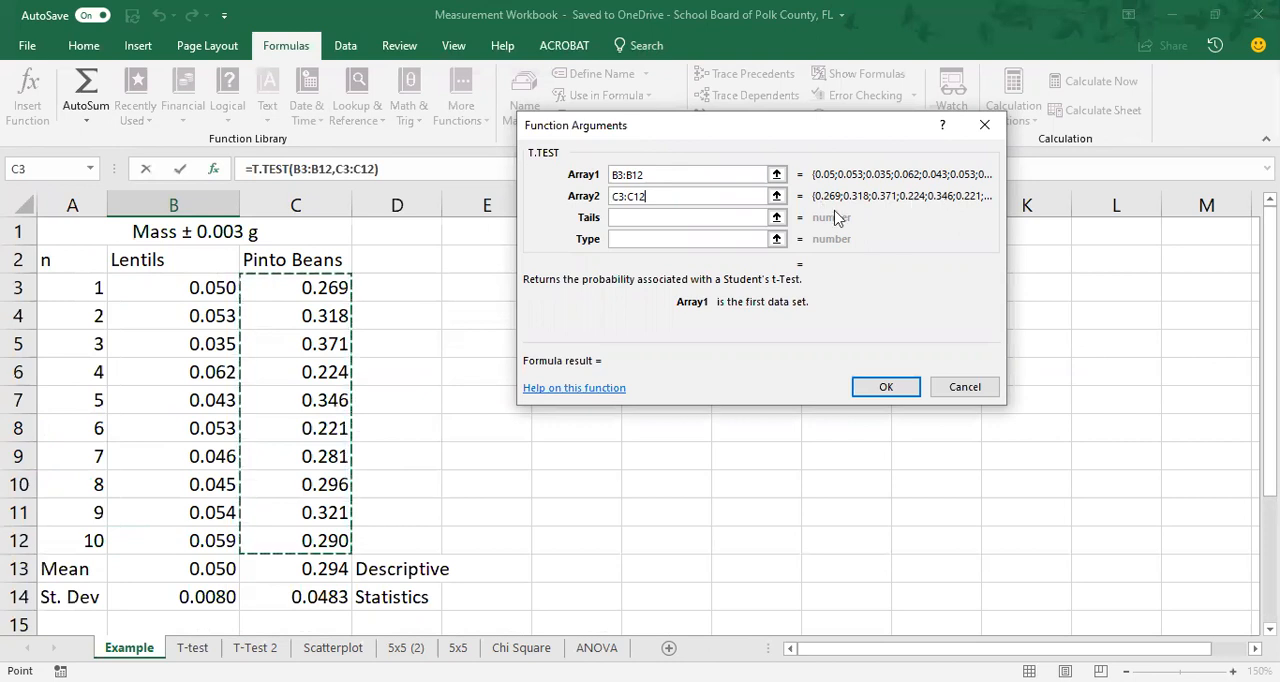
Set the T.TEST tails to 2 and type to 2, and insert the finished formula.
click(719, 217)
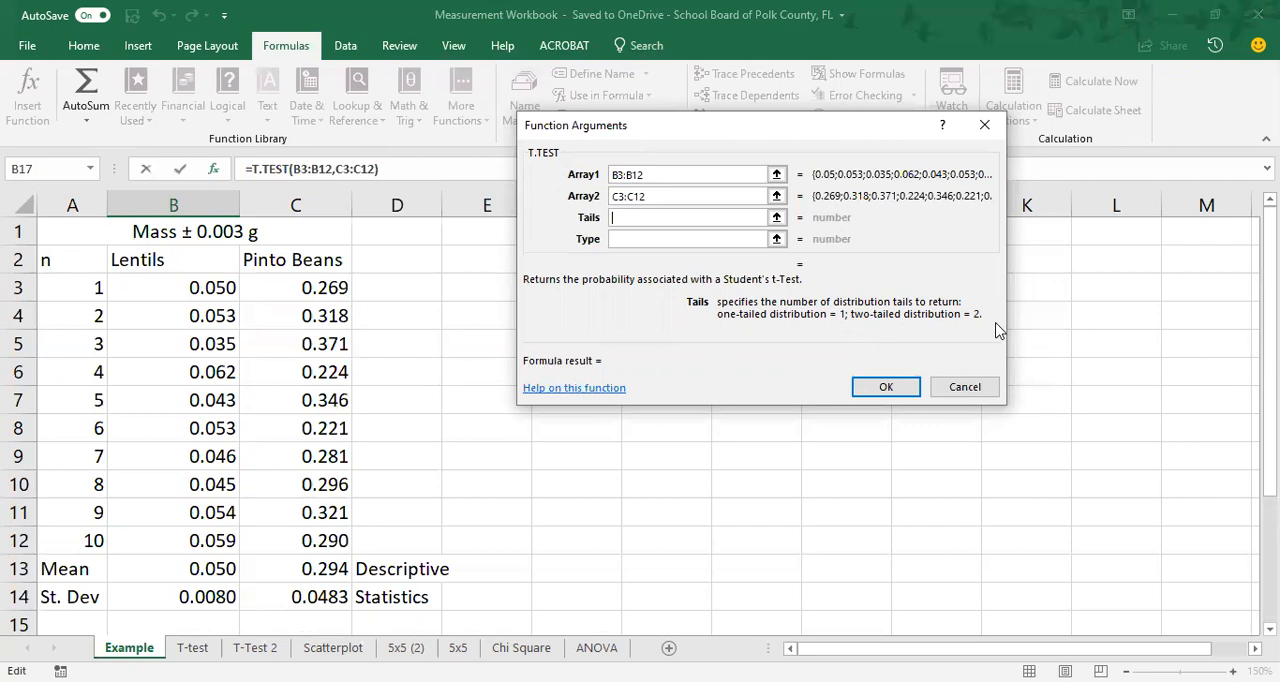
text(2)
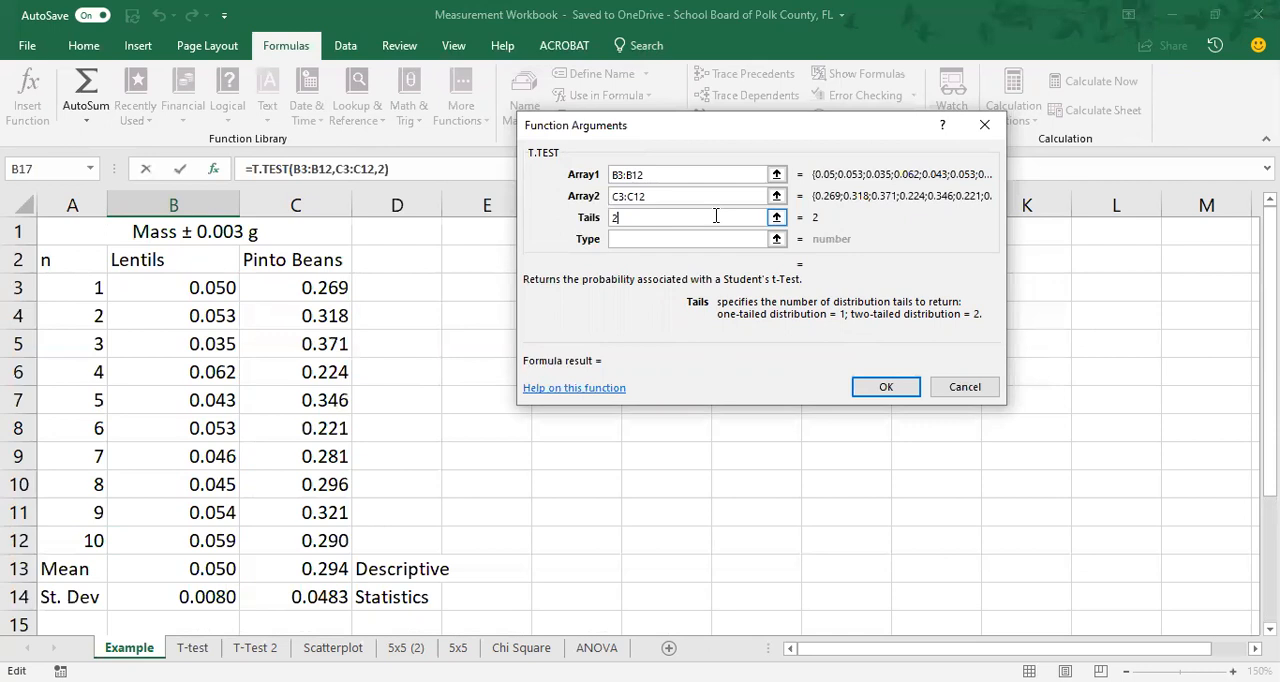
click(650, 241)
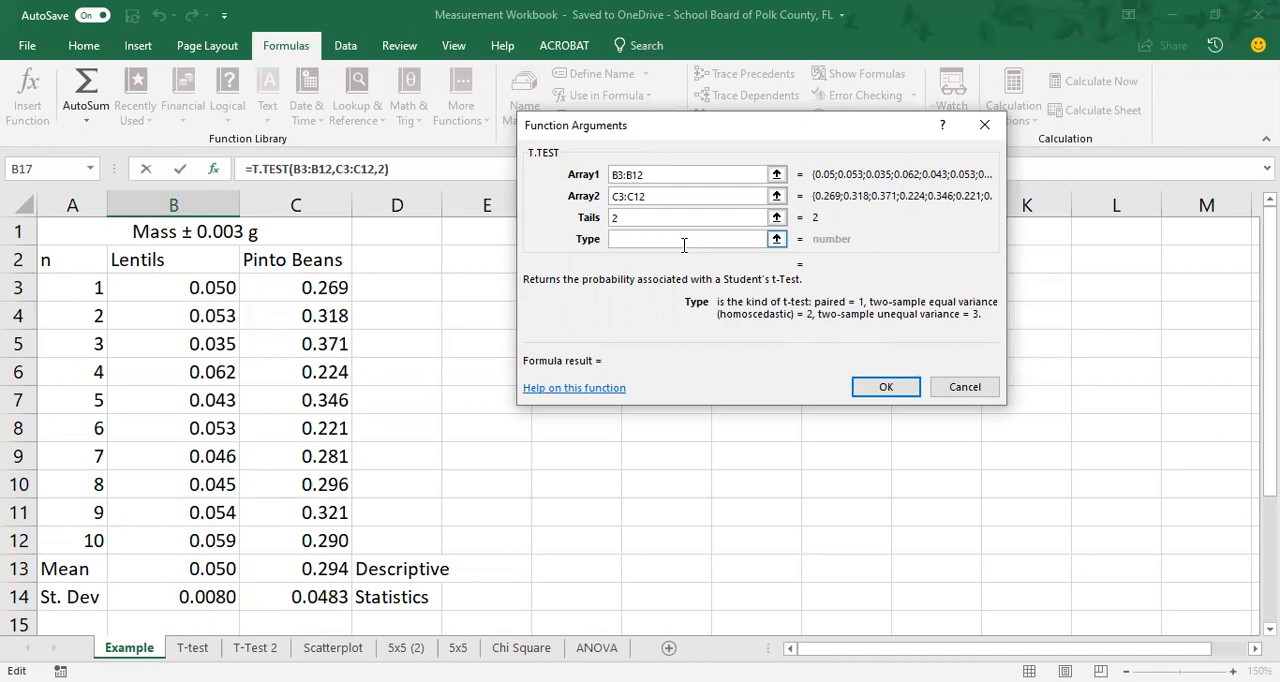
text(2)
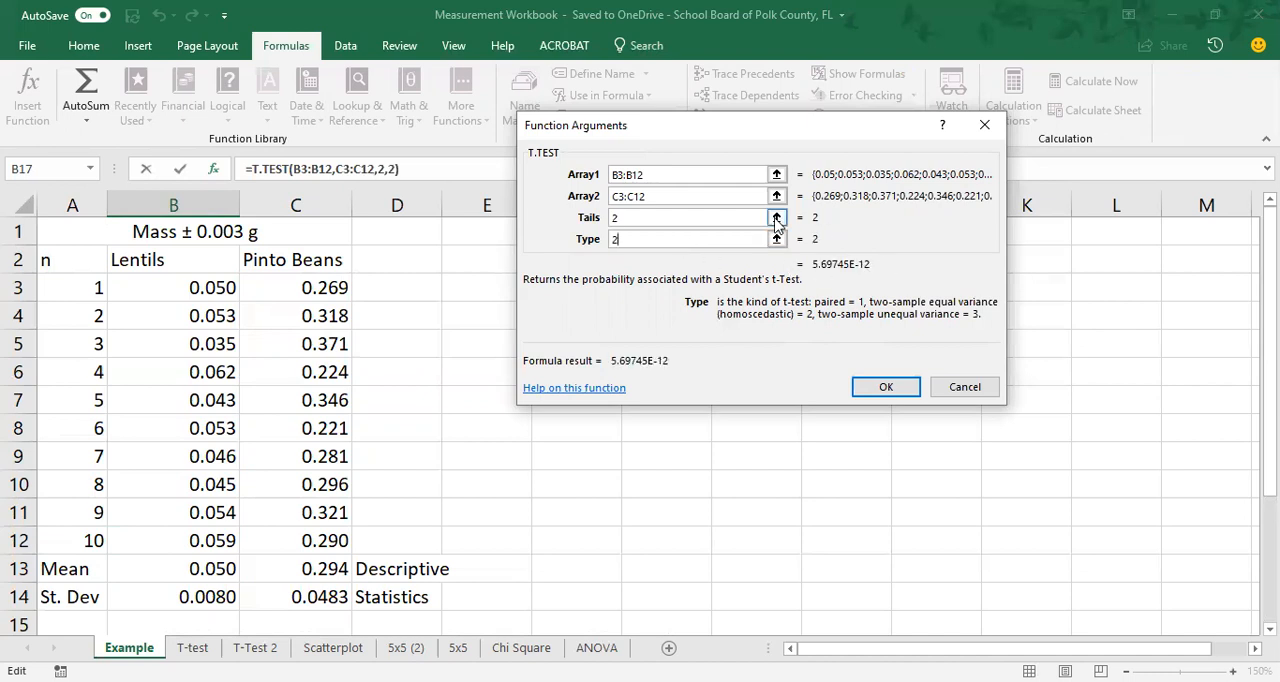
click(875, 388)
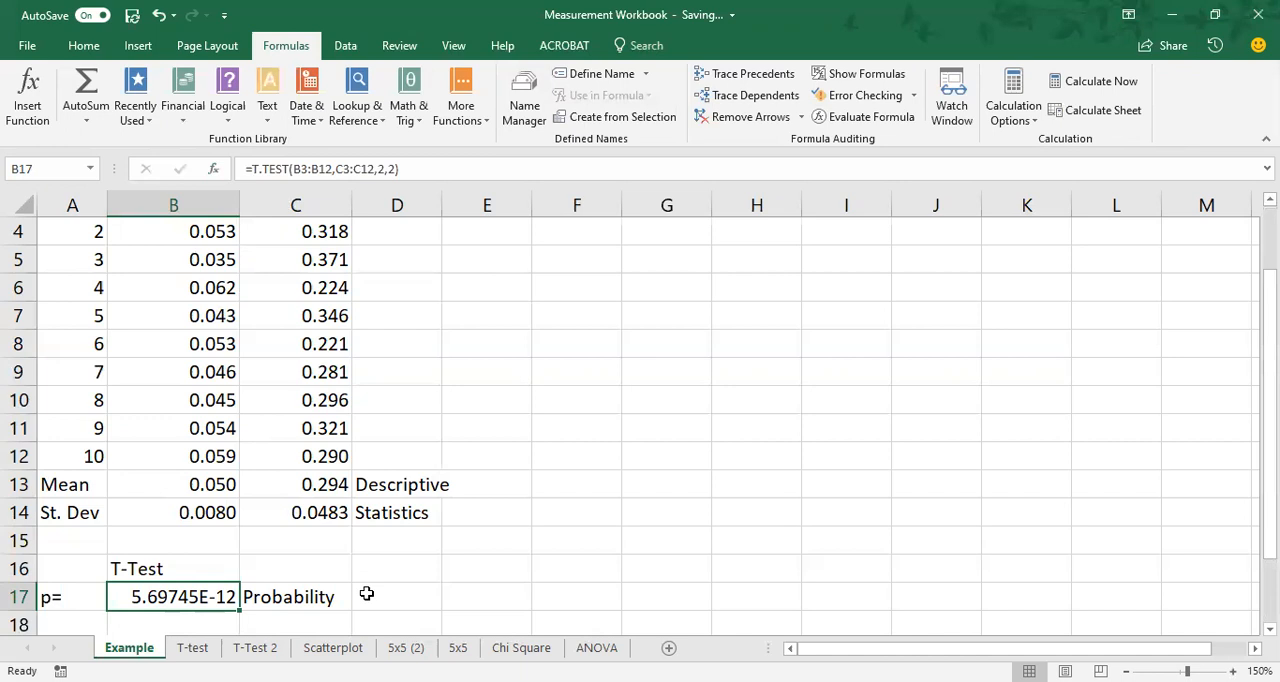
Format the p-value in cell B17 to show one decimal place in scientific notation.
click(84, 45)
click(706, 110)
click(706, 110)
click(706, 110)
click(706, 110)
click(706, 110)
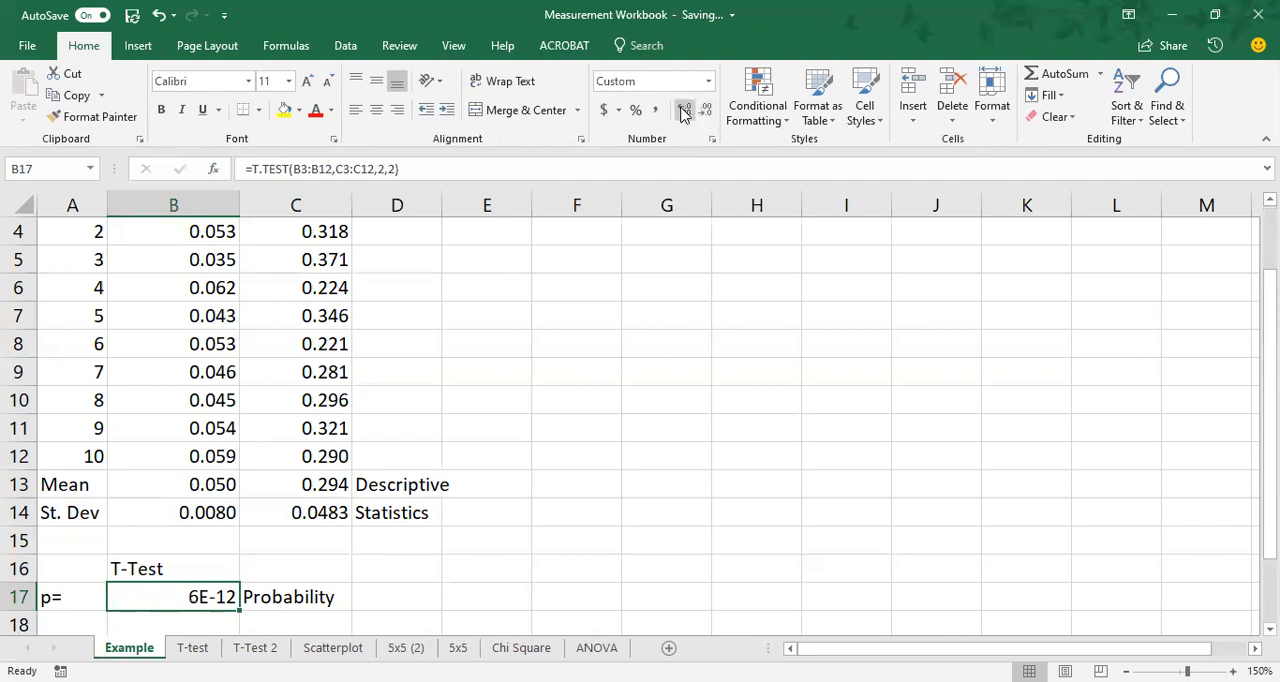
click(683, 112)
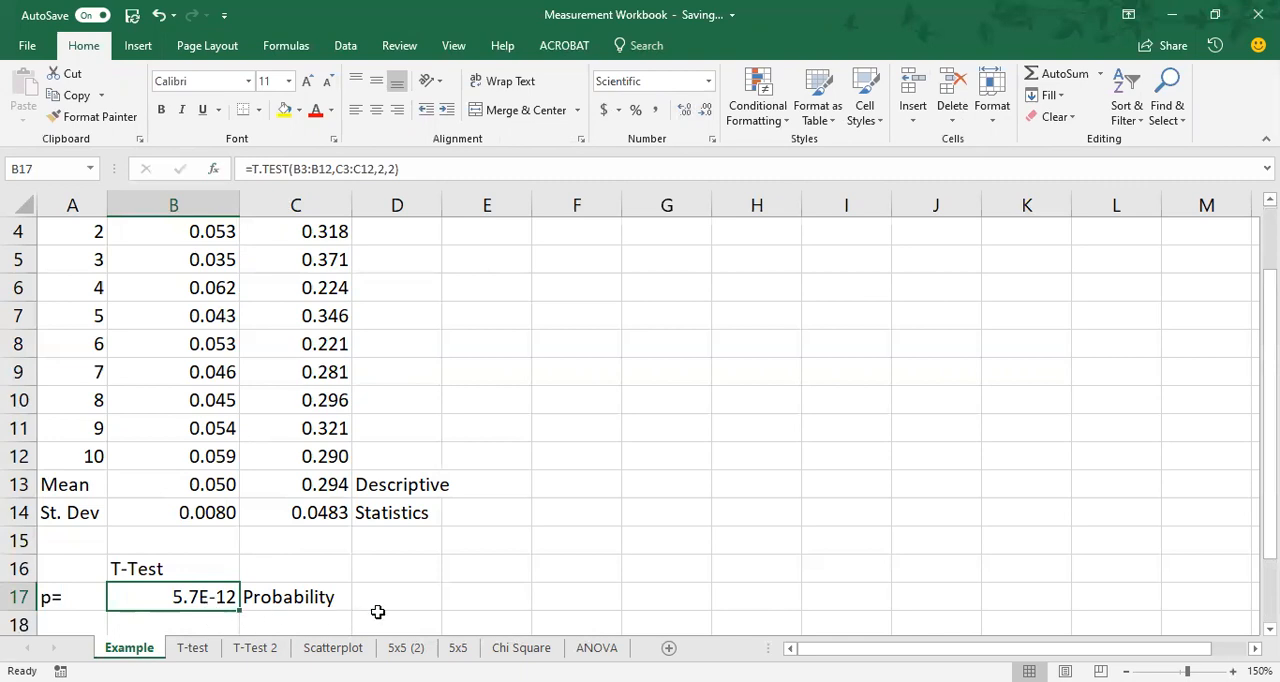
Enter the significance statement "p<0.05" in cell B18, below the p-value.
scroll(424, 595, down, 1)
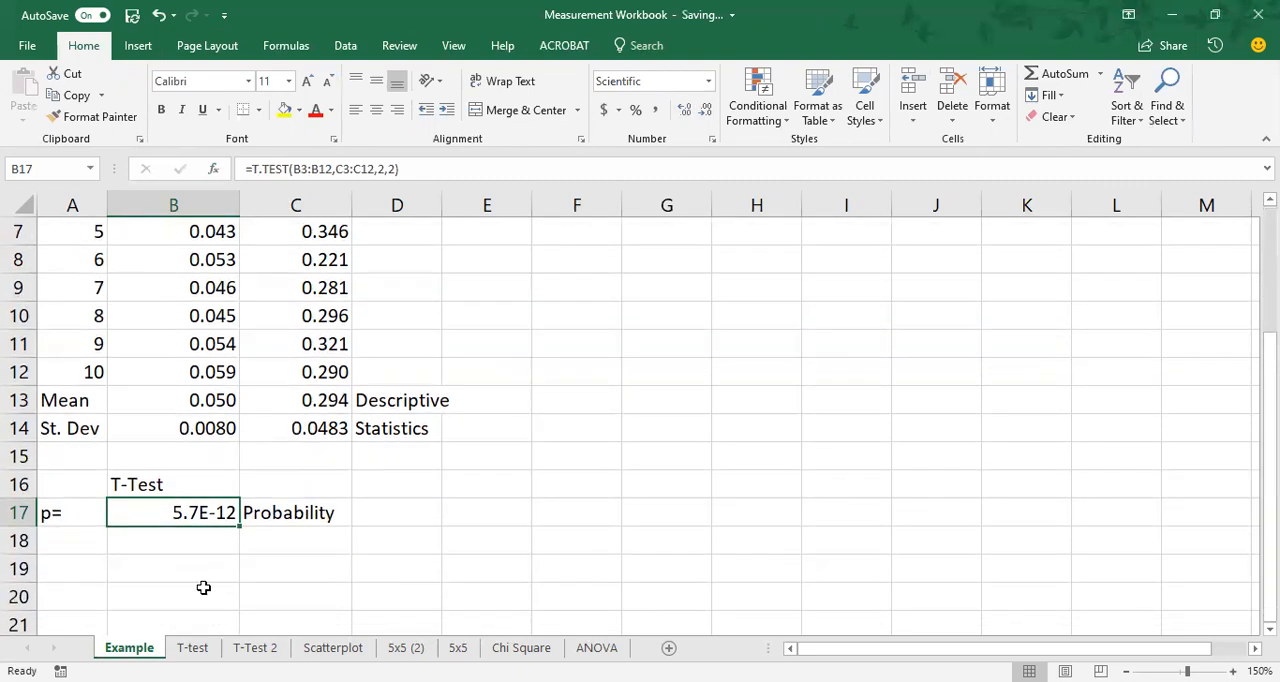
click(175, 541)
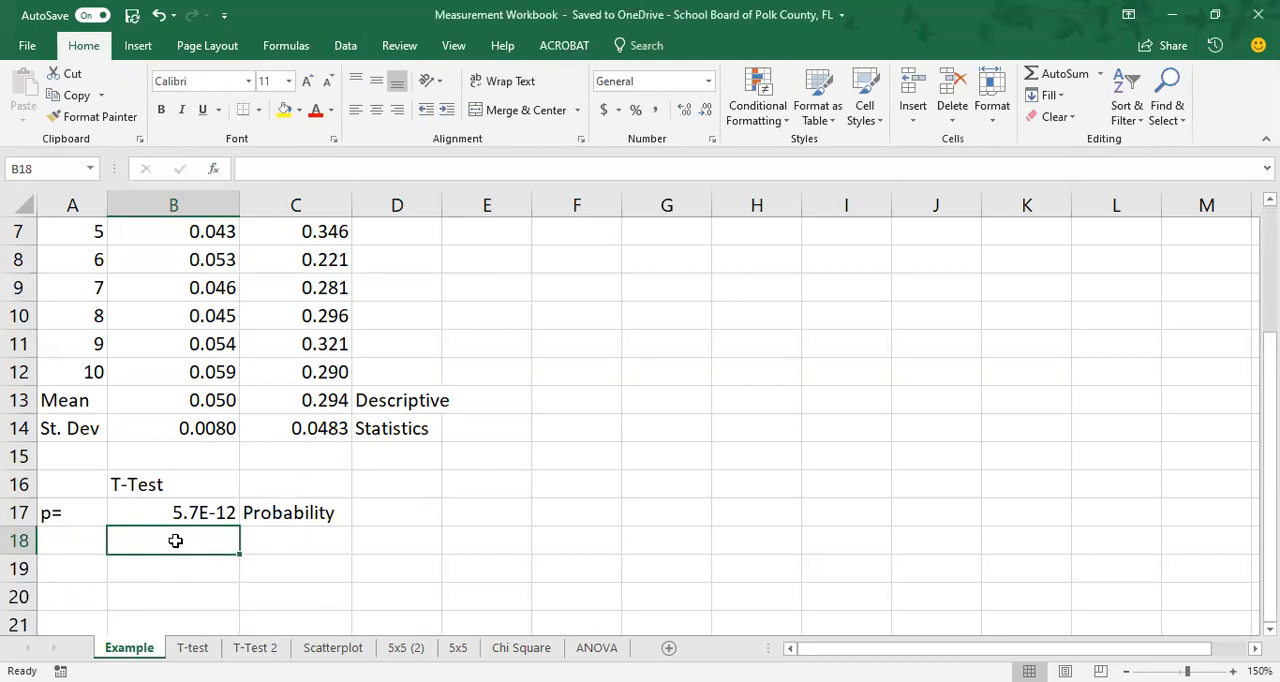
text(p)
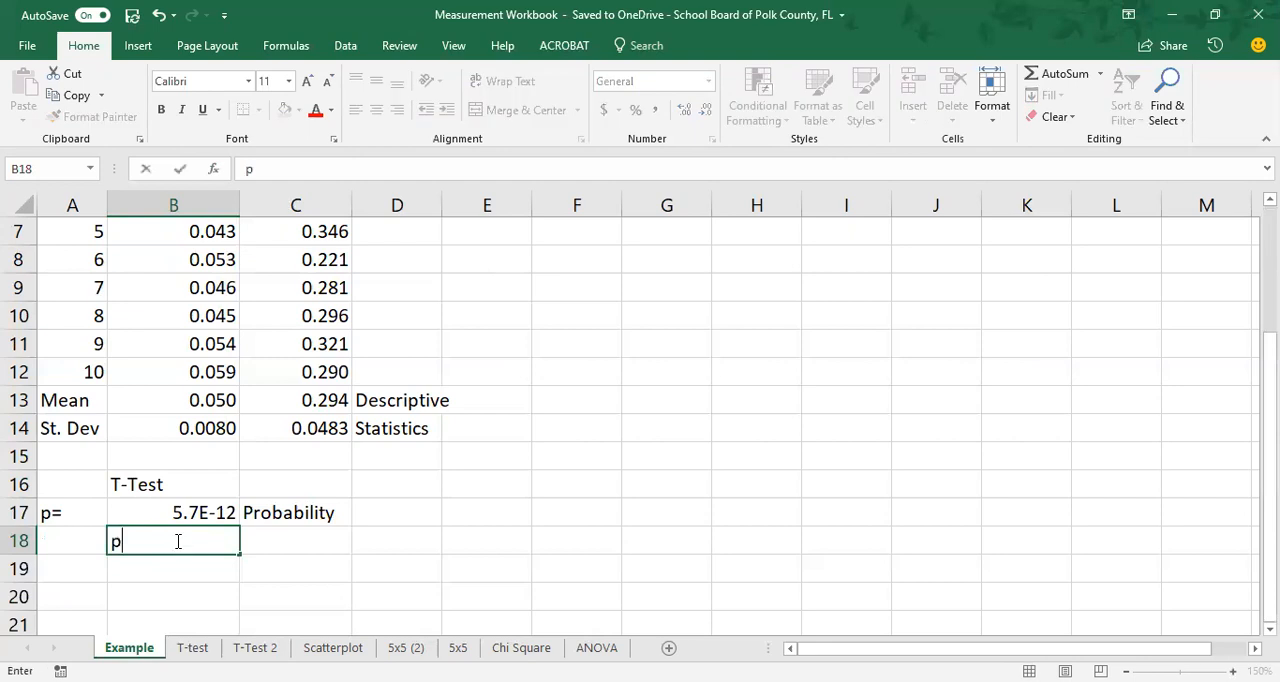
text(<0.05)
key(Tab)
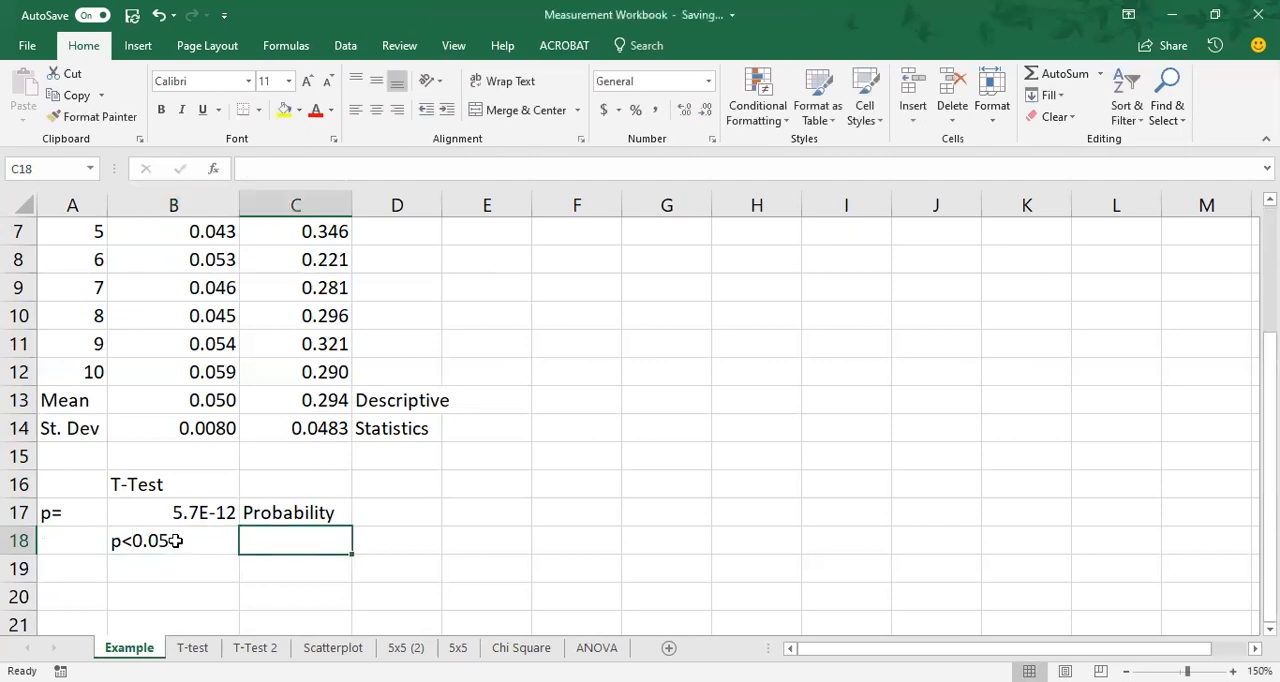
Enter the conclusion "Statistically significant difference" in cell C18.
text(Statistic)
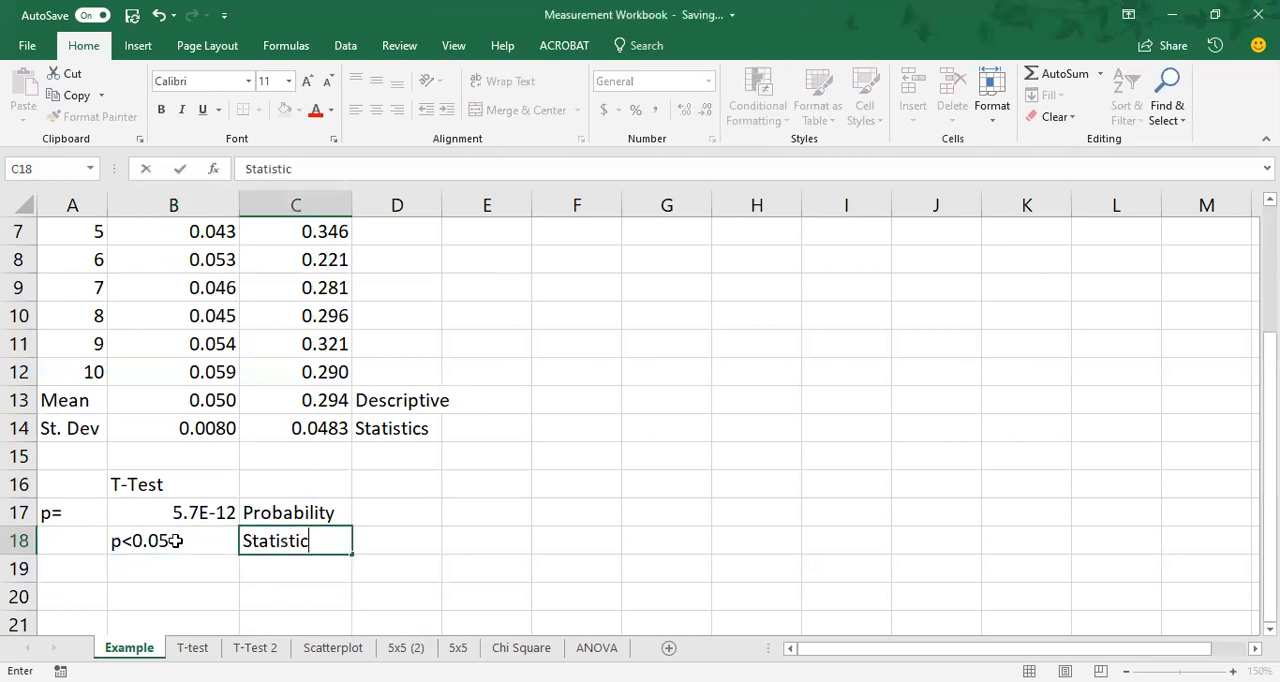
text(ally signifi)
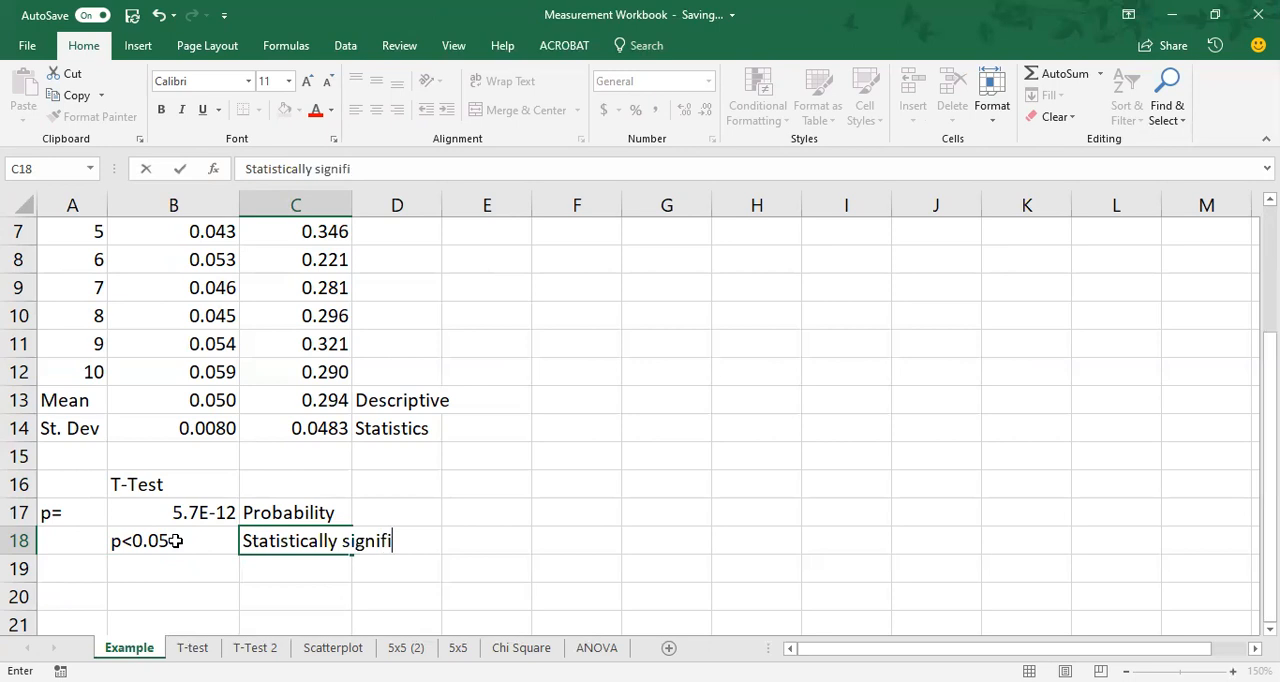
text(cant difference)
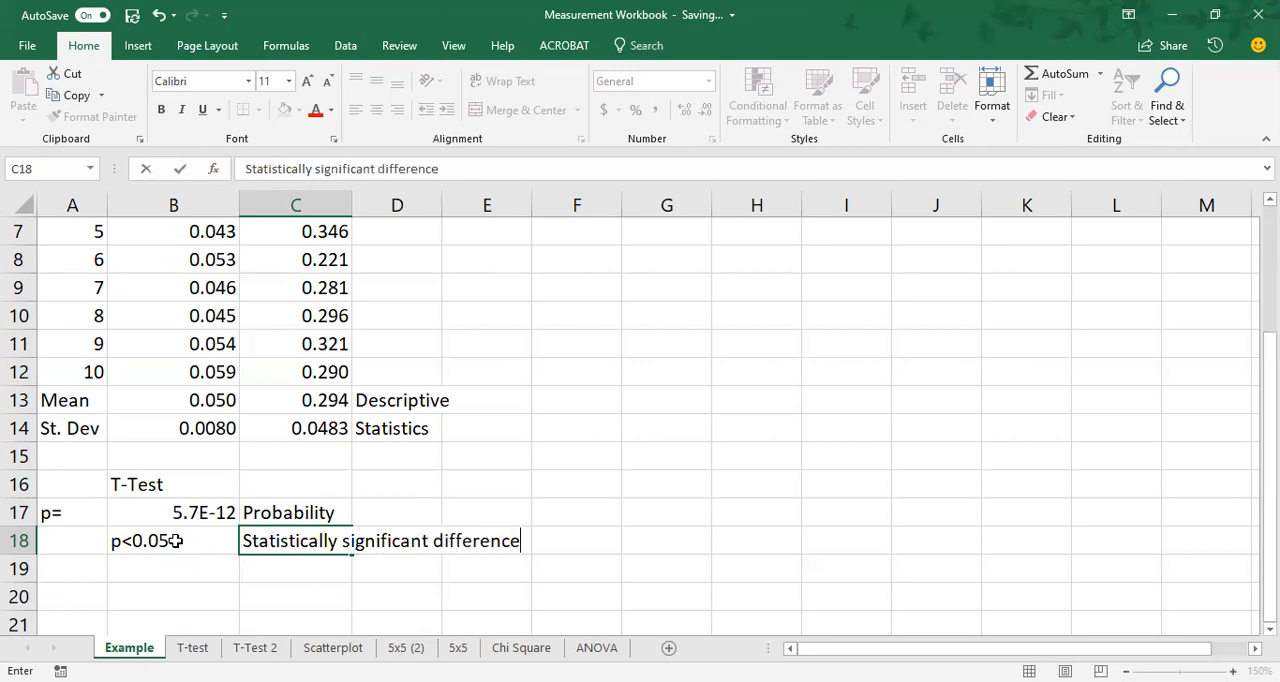
key(Return)
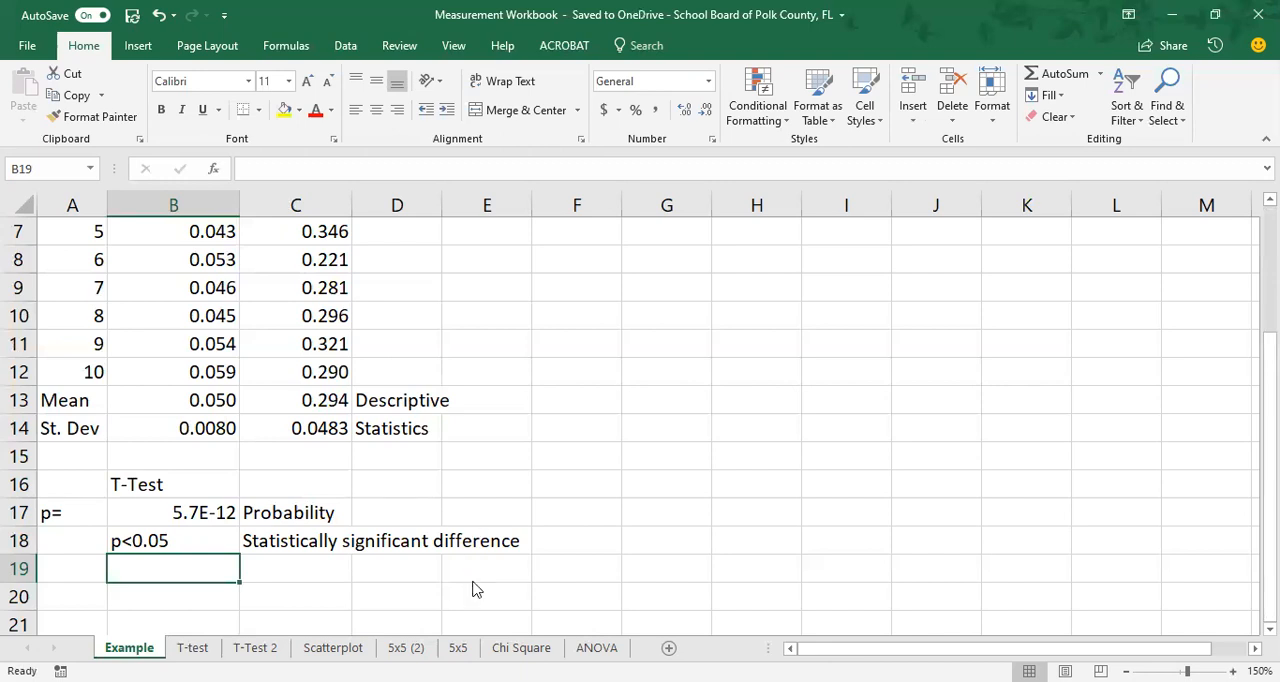
View the Mass of Seeds chart on the T-test sheet, then review the raw masses in B3:C12 on the Example sheet.
click(193, 647)
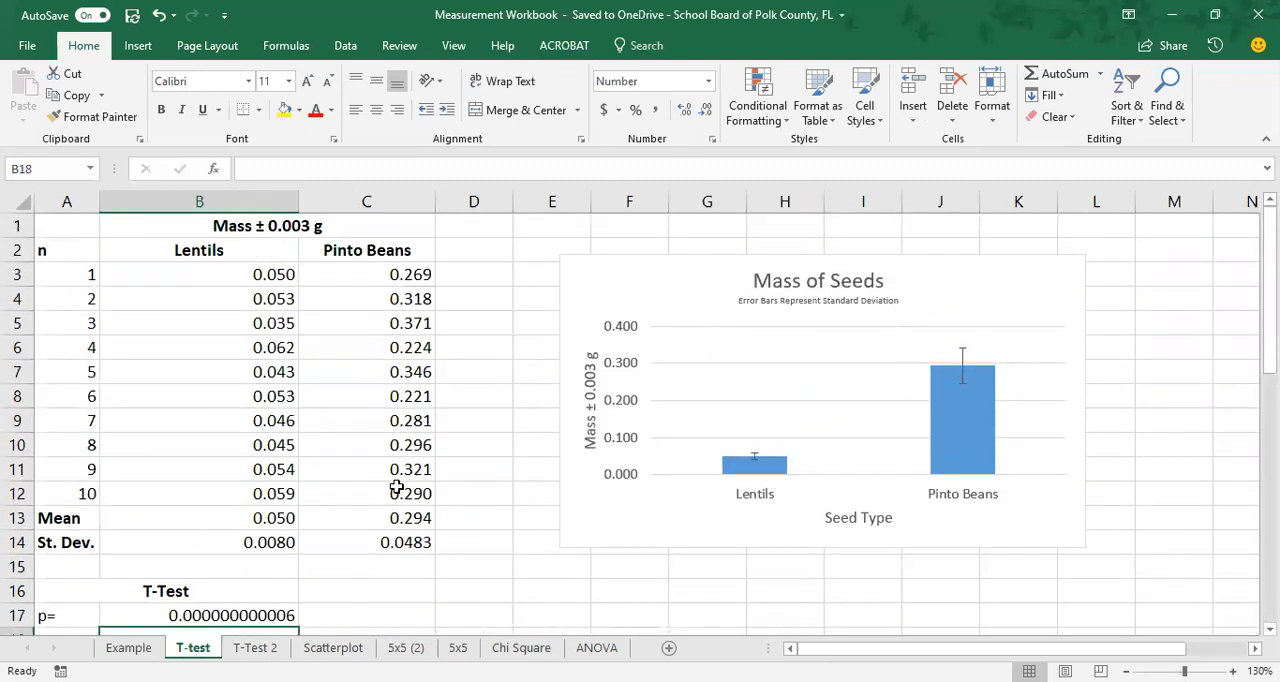
click(128, 647)
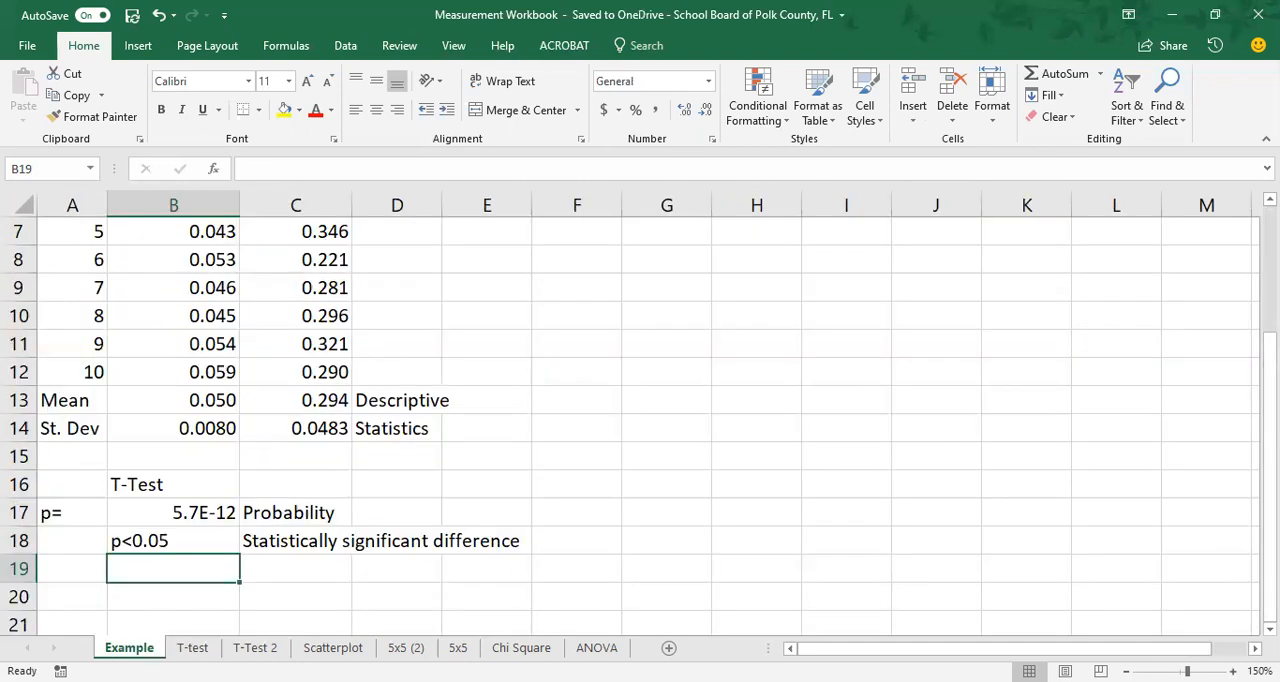
scroll(226, 540, up, 2)
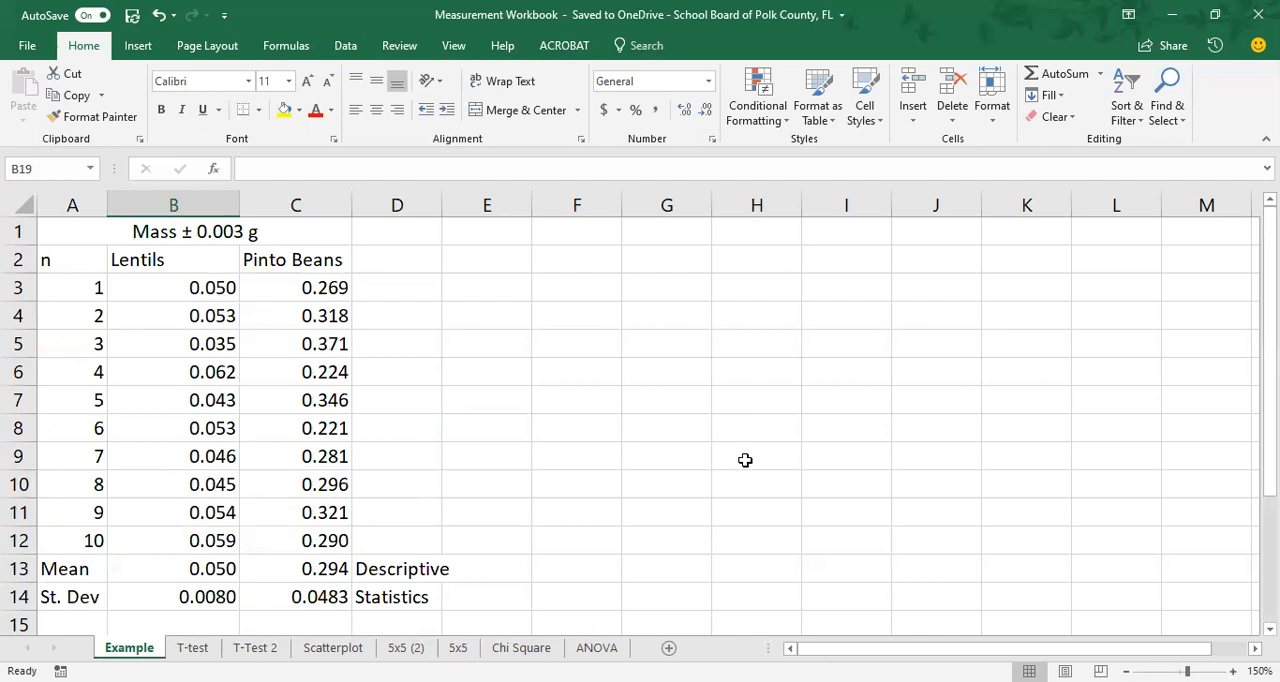
click(140, 287)
drag(140, 287, 286, 542)
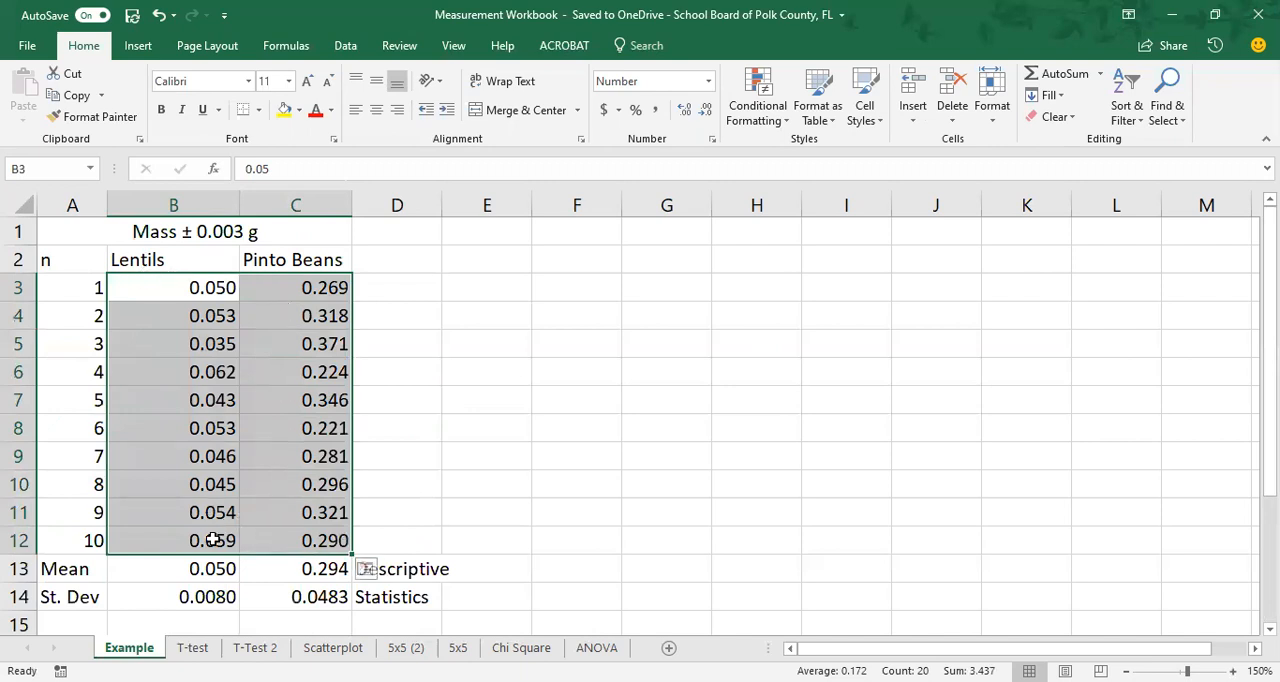
click(412, 455)
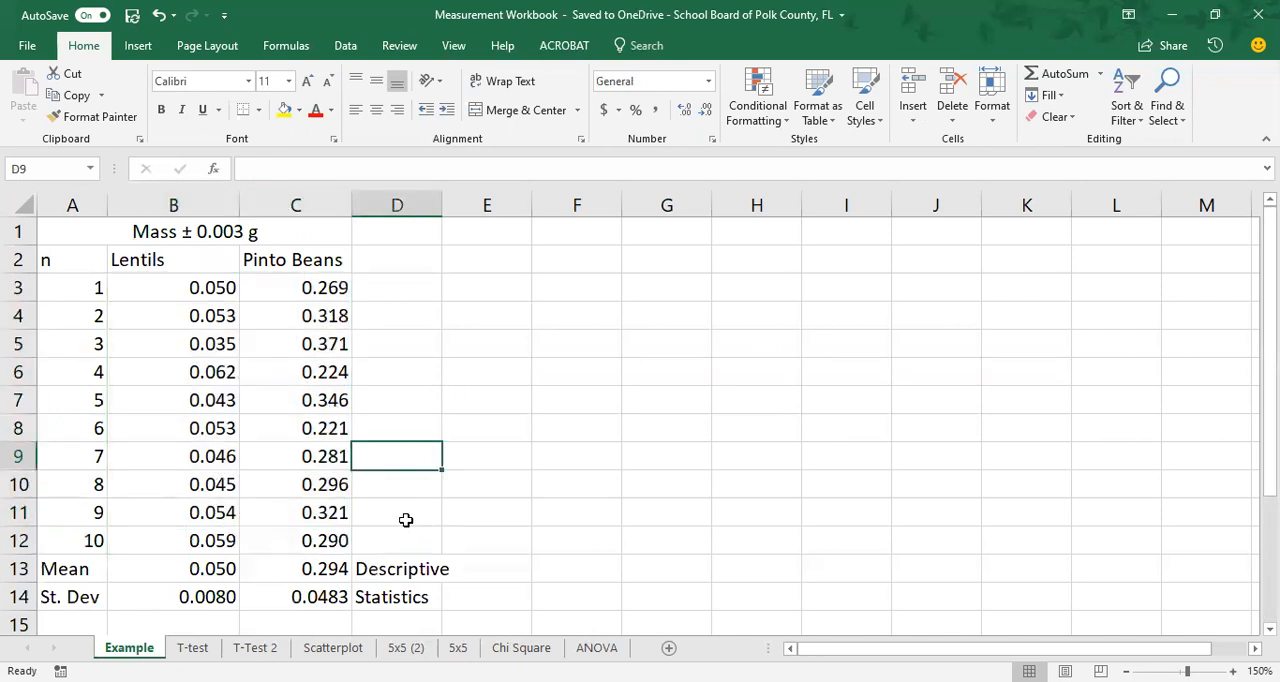
Insert a 2-D clustered column chart of the lentil and pinto bean means in B13:C13.
click(172, 570)
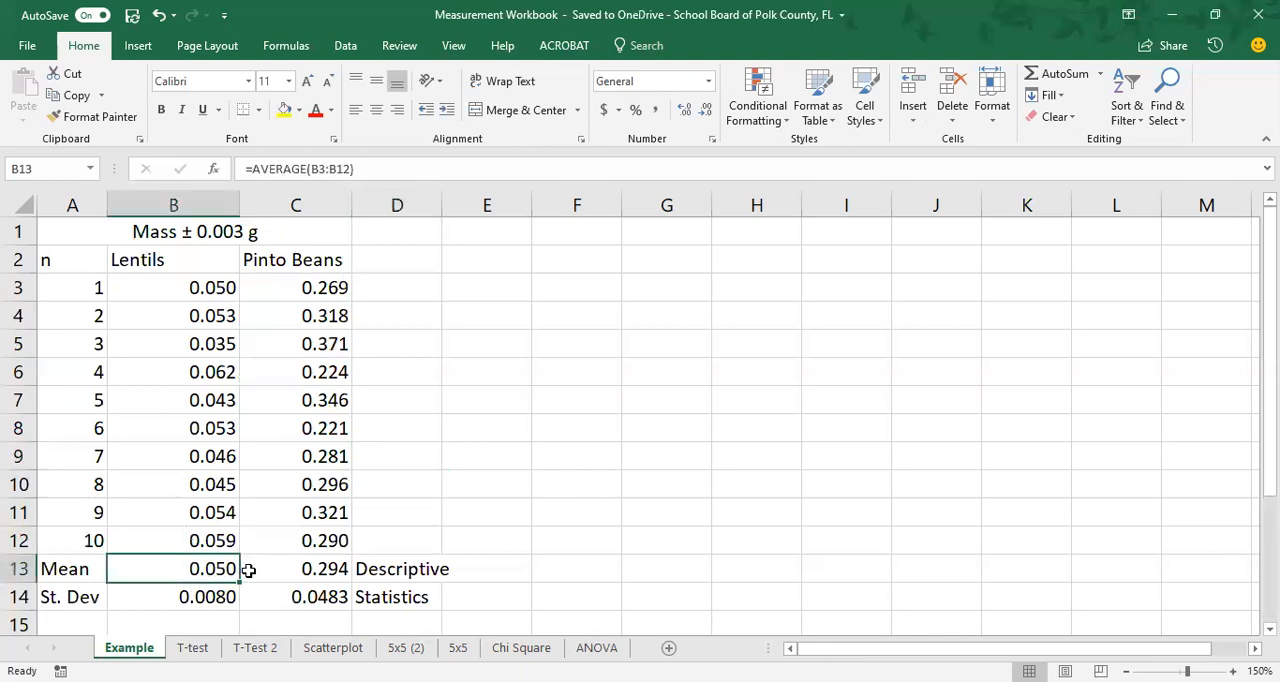
shift+click(248, 570)
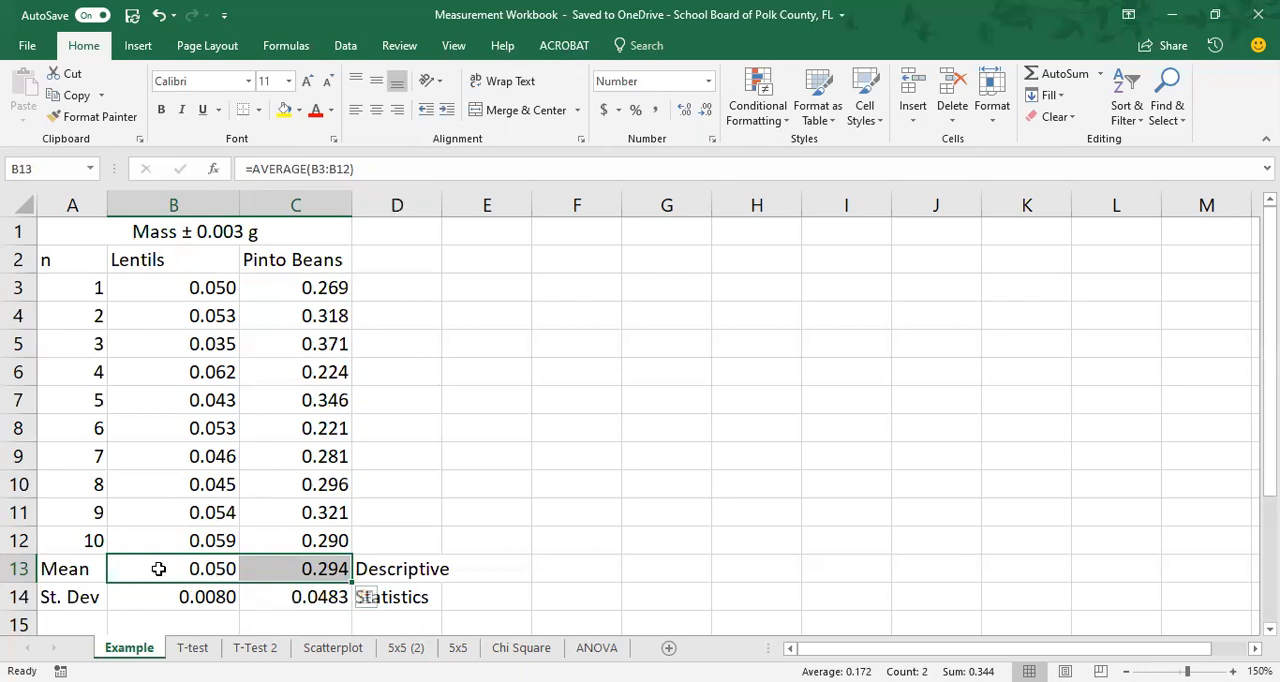
click(137, 48)
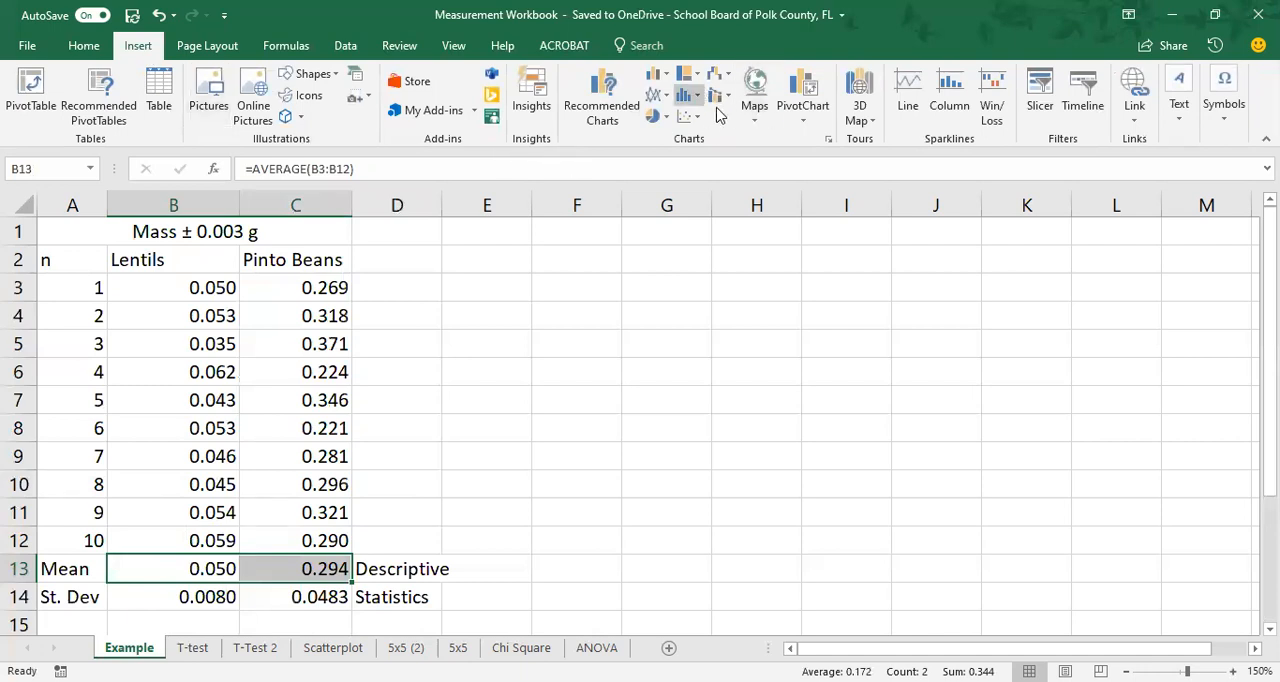
click(667, 82)
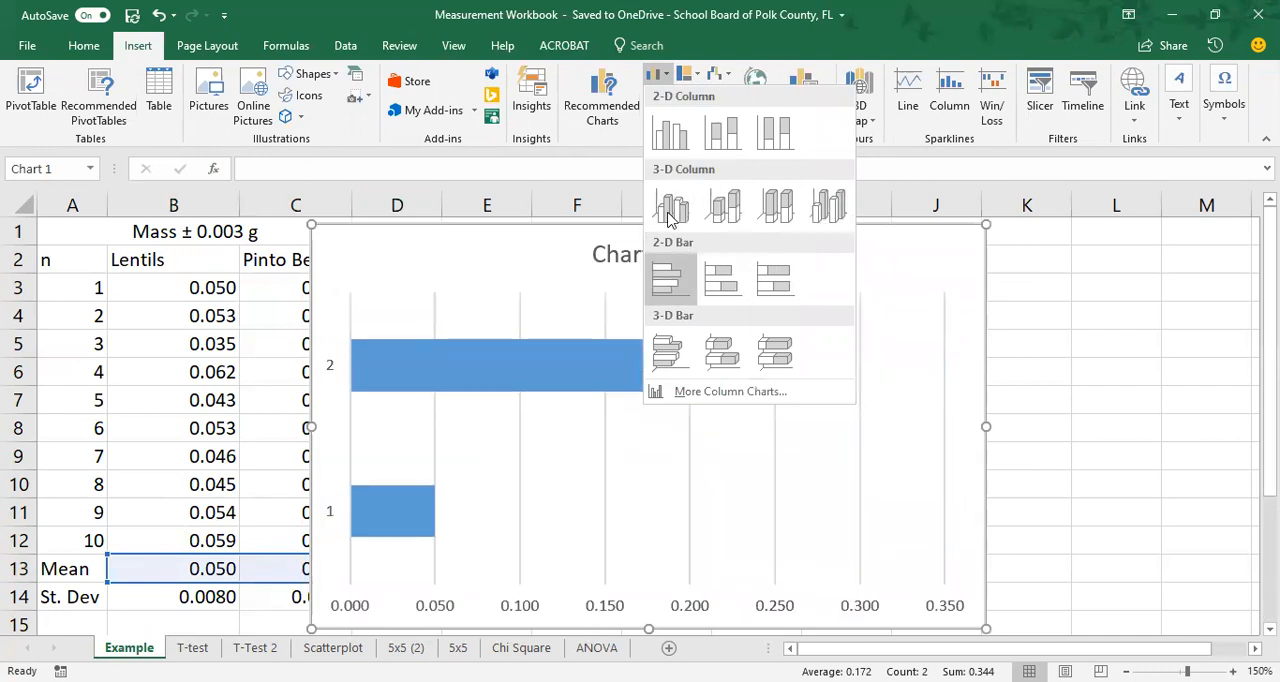
click(672, 135)
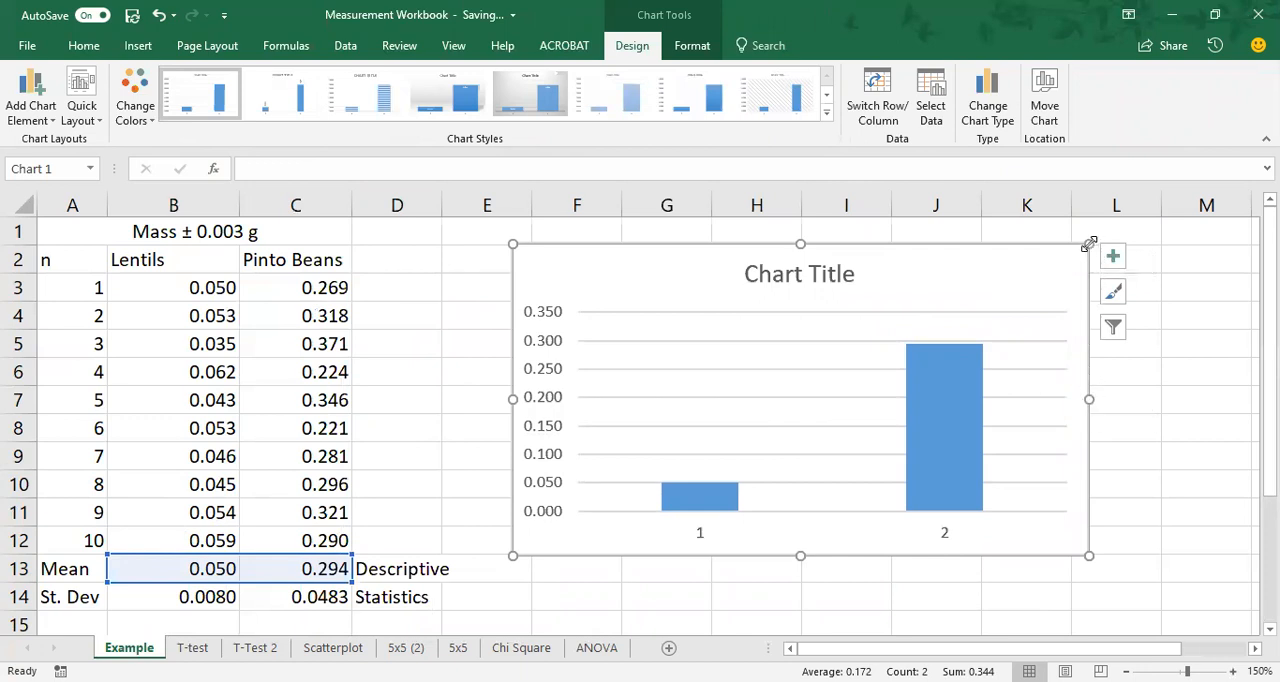
Add axis titles to the column chart of the lentil and pinto bean means.
mouse_move(1088, 245)
mouse_down()
mouse_move(1006, 343)
mouse_move(1120, 223)
mouse_move(1063, 262)
mouse_move(1087, 245)
mouse_up()
click(1113, 260)
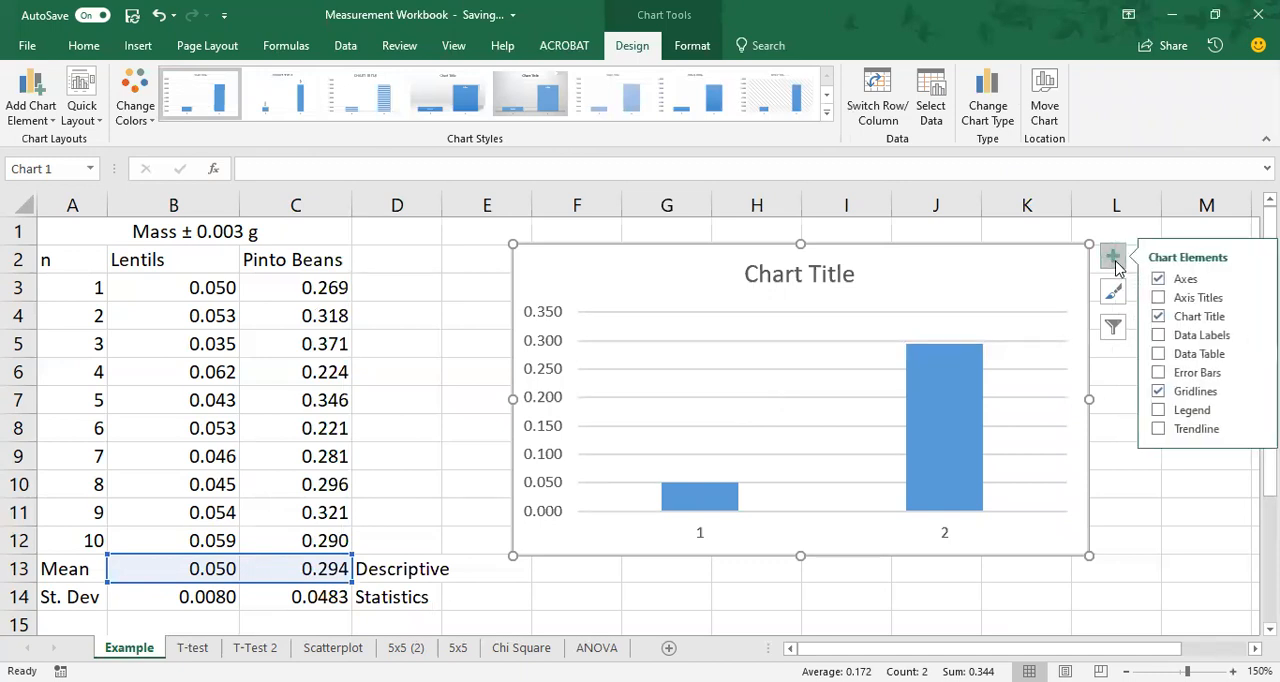
click(1159, 299)
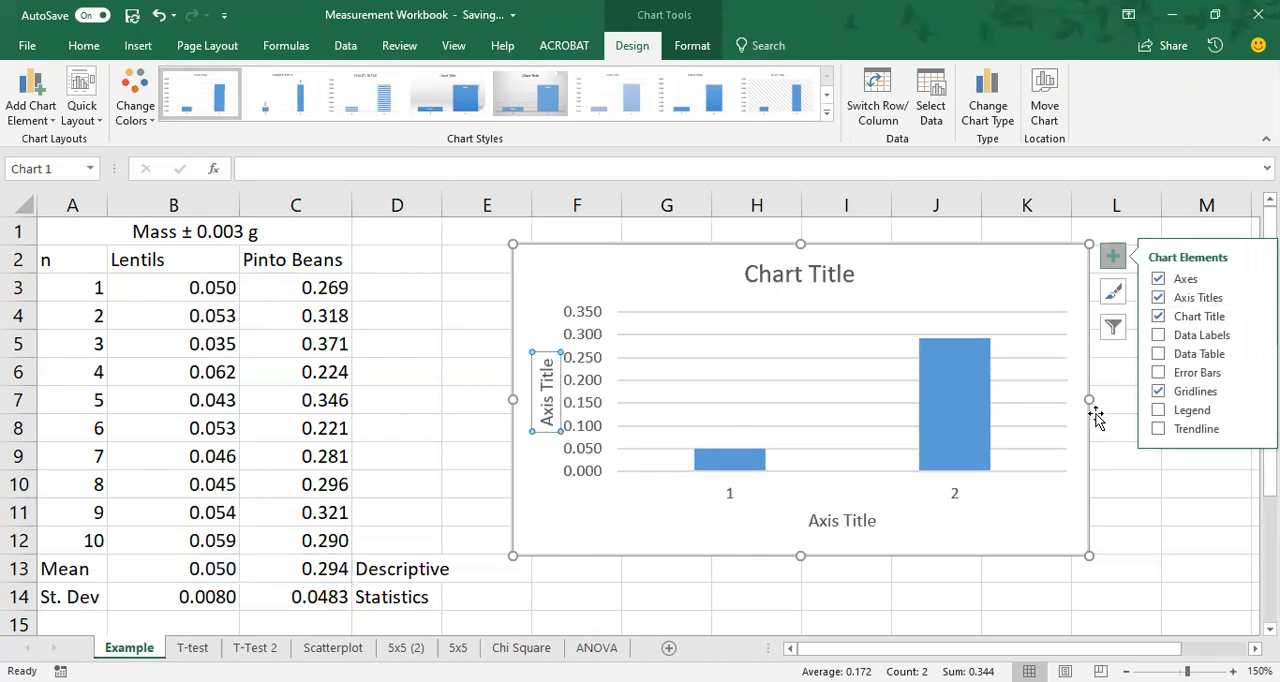
Replace the Example chart's title with the two-line title "Mass of Seeds" / "Error Bars Represent Standard Deviation" copied from the T-test sheet's chart.
click(786, 278)
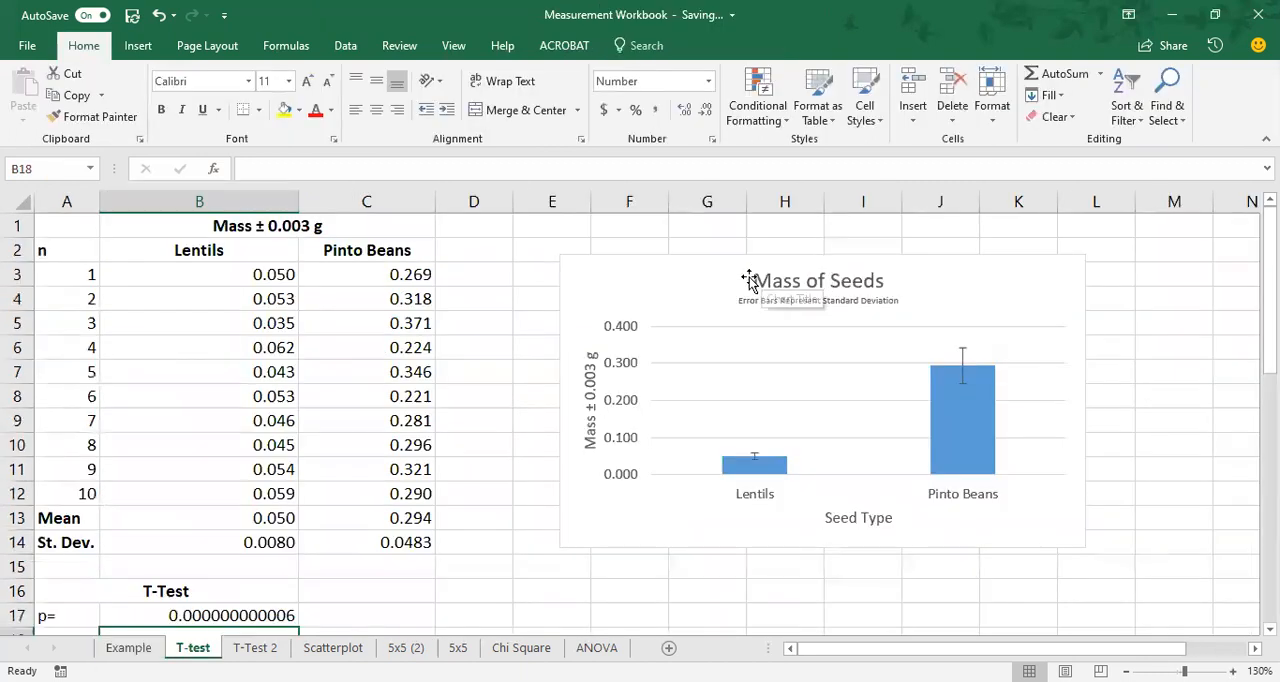
click(750, 278)
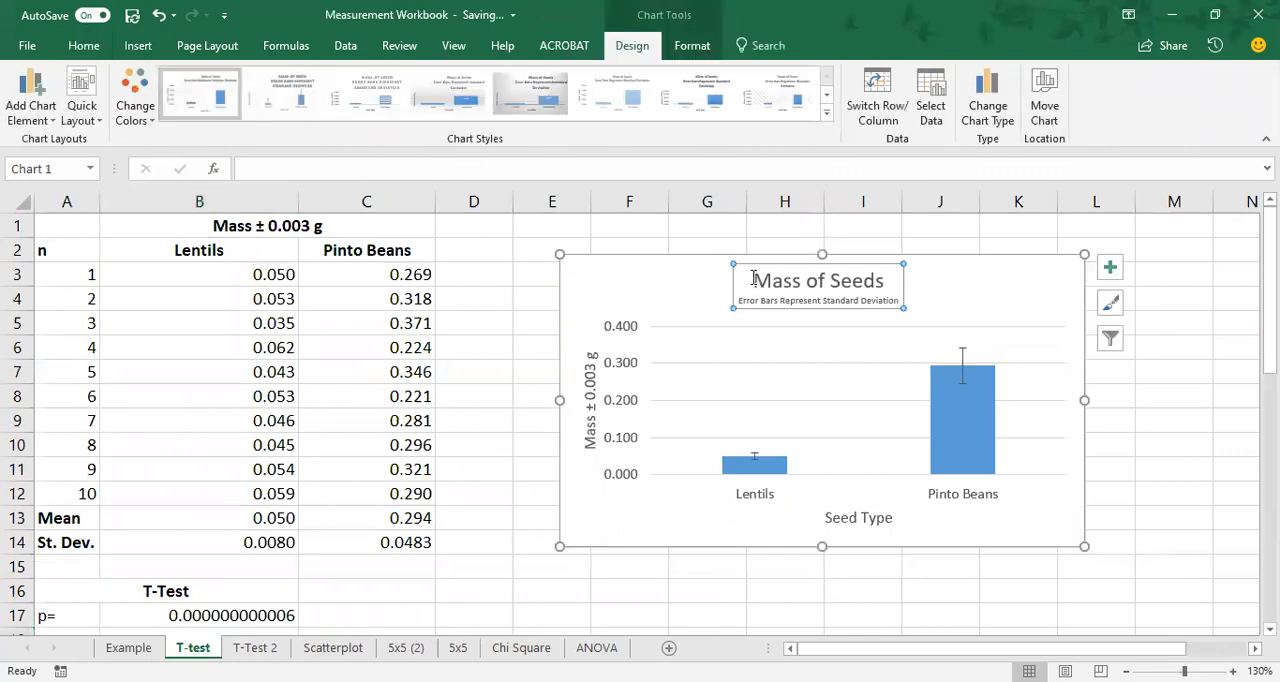
drag(753, 277, 920, 303)
key(ctrl+c)
click(128, 647)
click(760, 270)
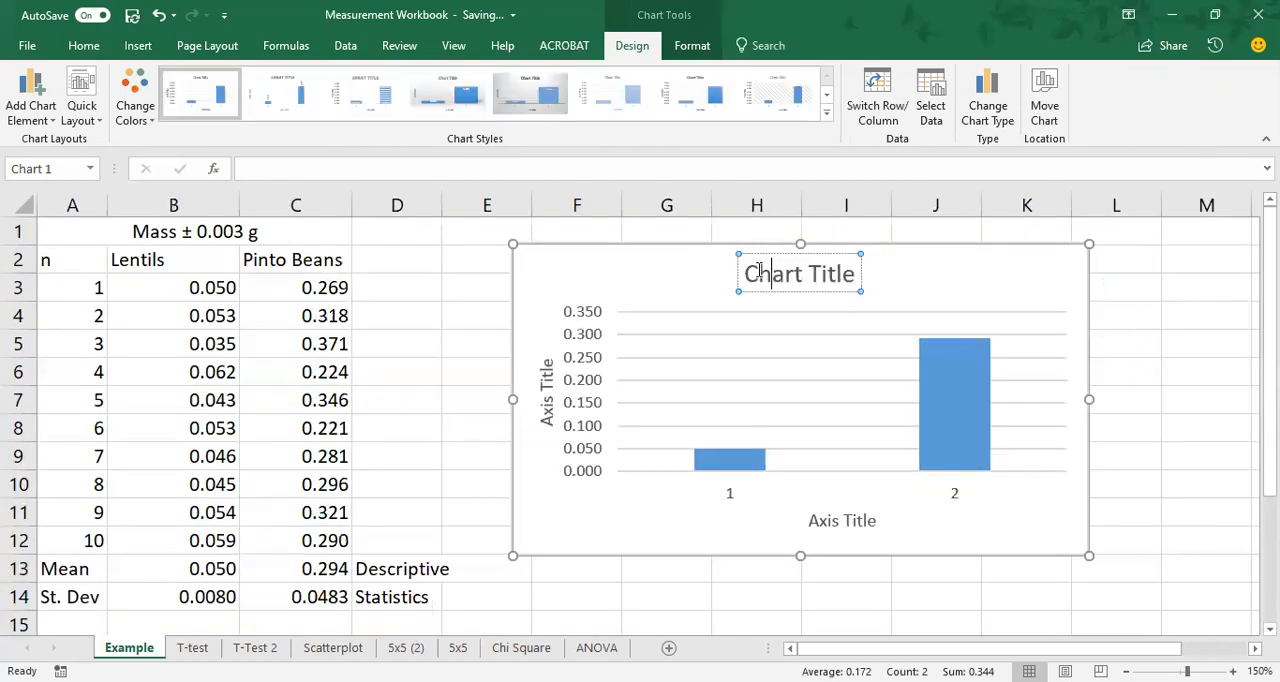
drag(745, 272, 858, 275)
key(ctrl+v)
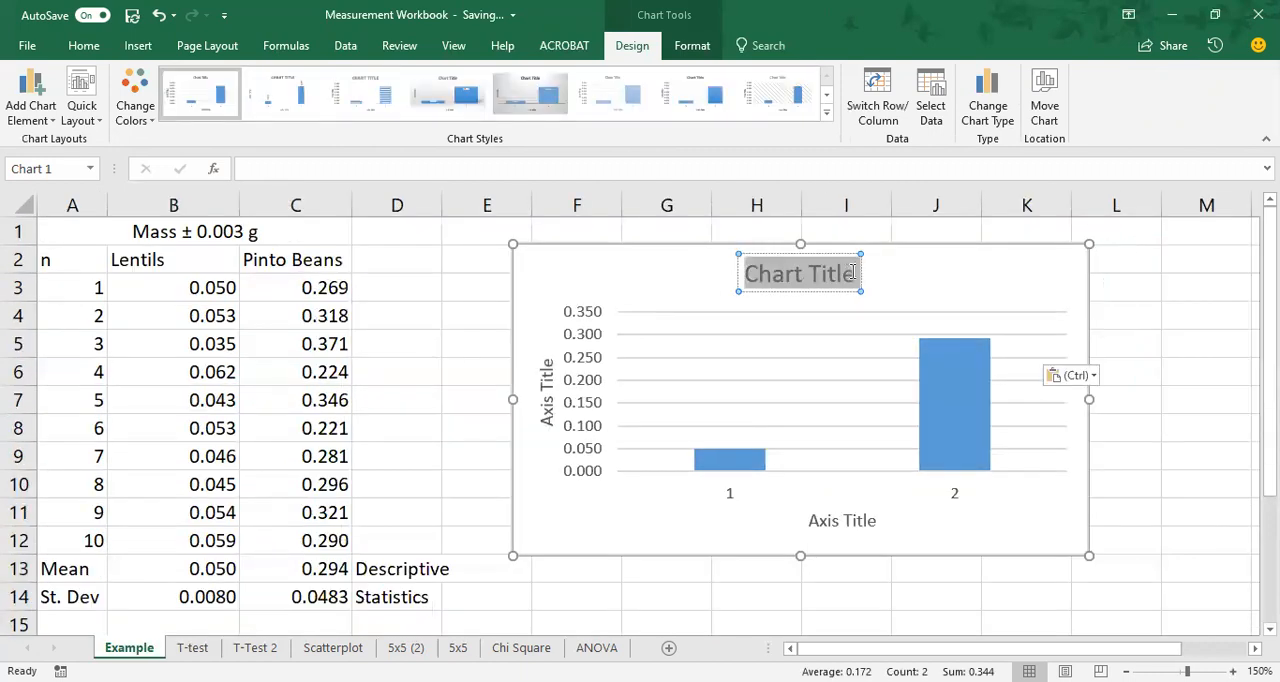
Reduce the subtitle "Error Bars Represent Standard Deviation" to font size 7 and move the title up to the chart's upper edge.
drag(868, 362, 597, 321)
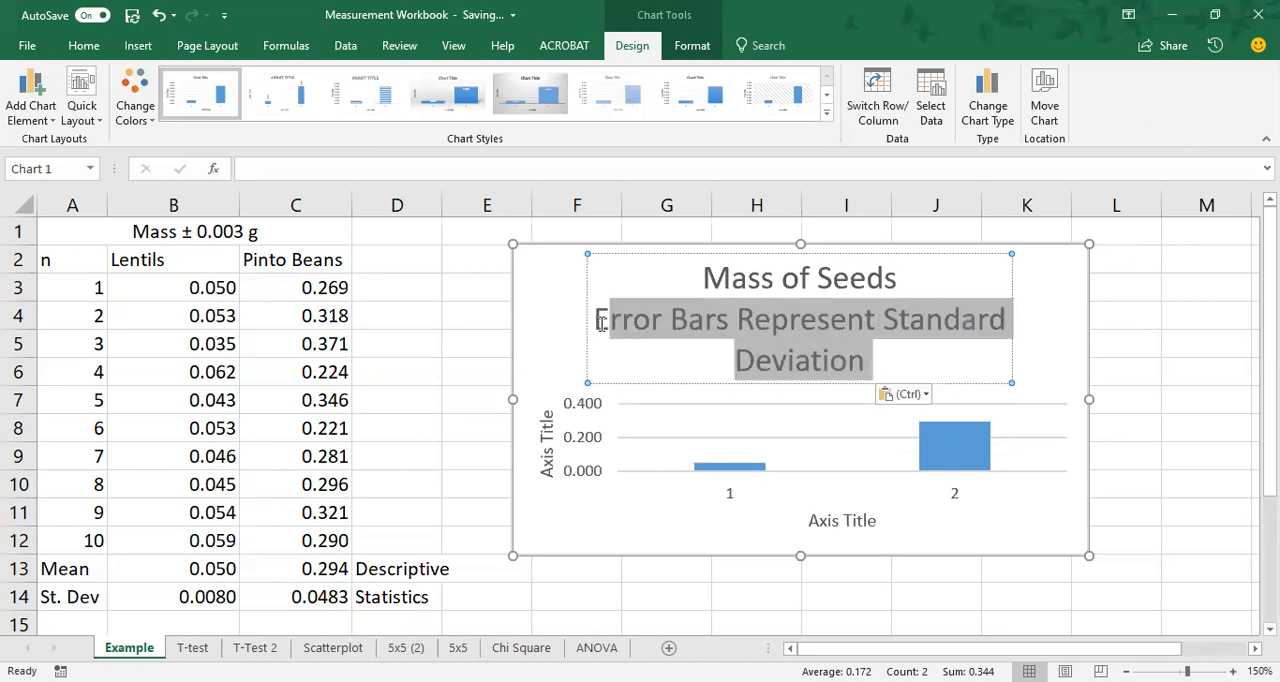
click(104, 45)
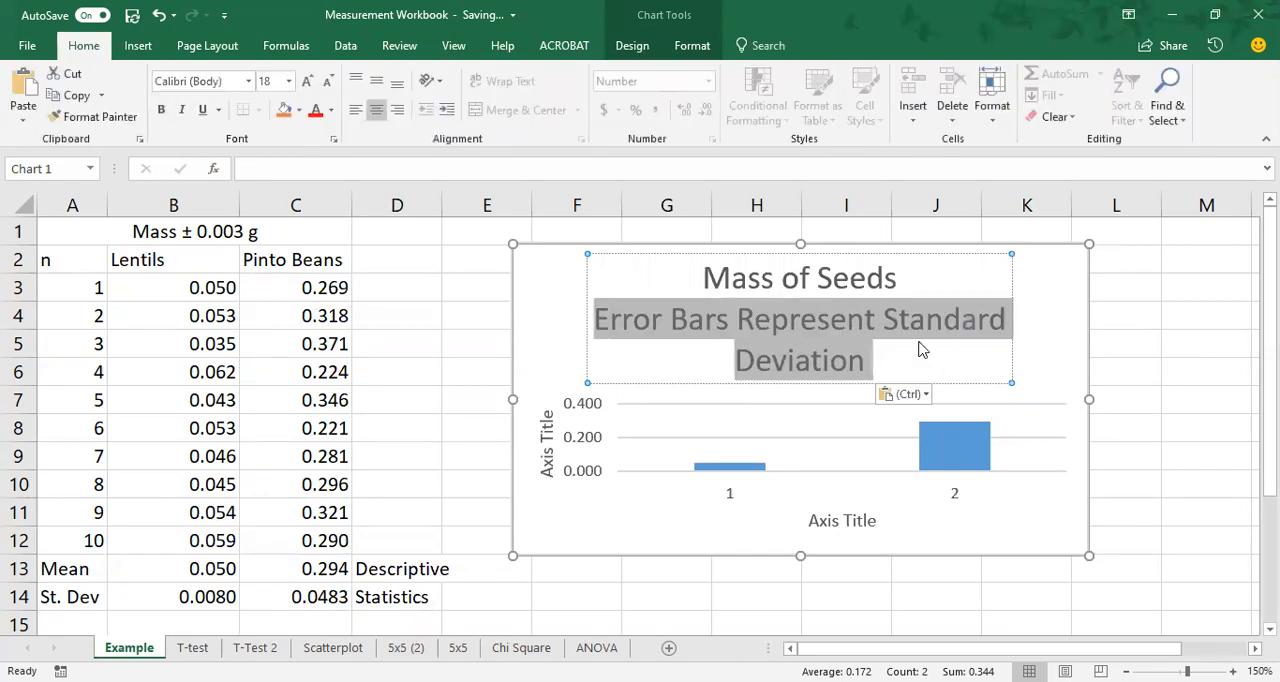
click(328, 81)
click(328, 81)
click(328, 81)
click(328, 81)
click(328, 81)
click(328, 81)
click(328, 81)
click(328, 81)
drag(802, 288, 773, 243)
click(766, 255)
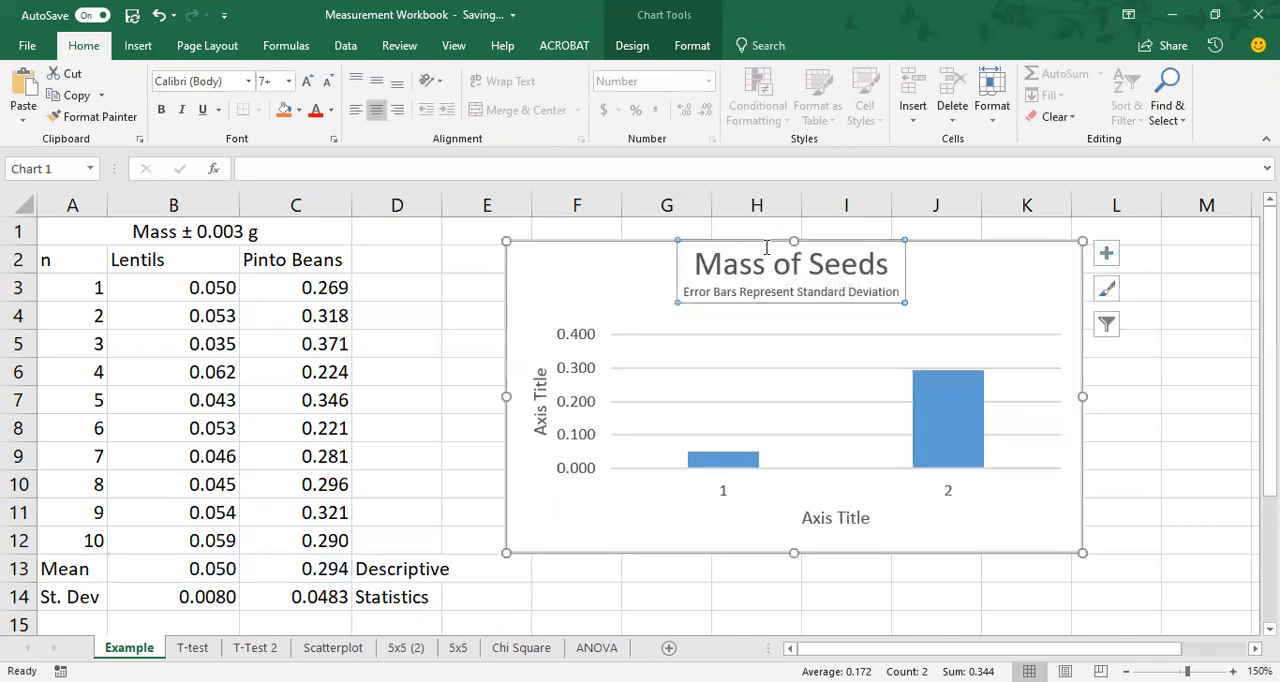
Reduce the font of the "Mass of Seeds" title line by two sizes, leaving the subtitle's size as it is.
click(813, 260)
click(890, 263)
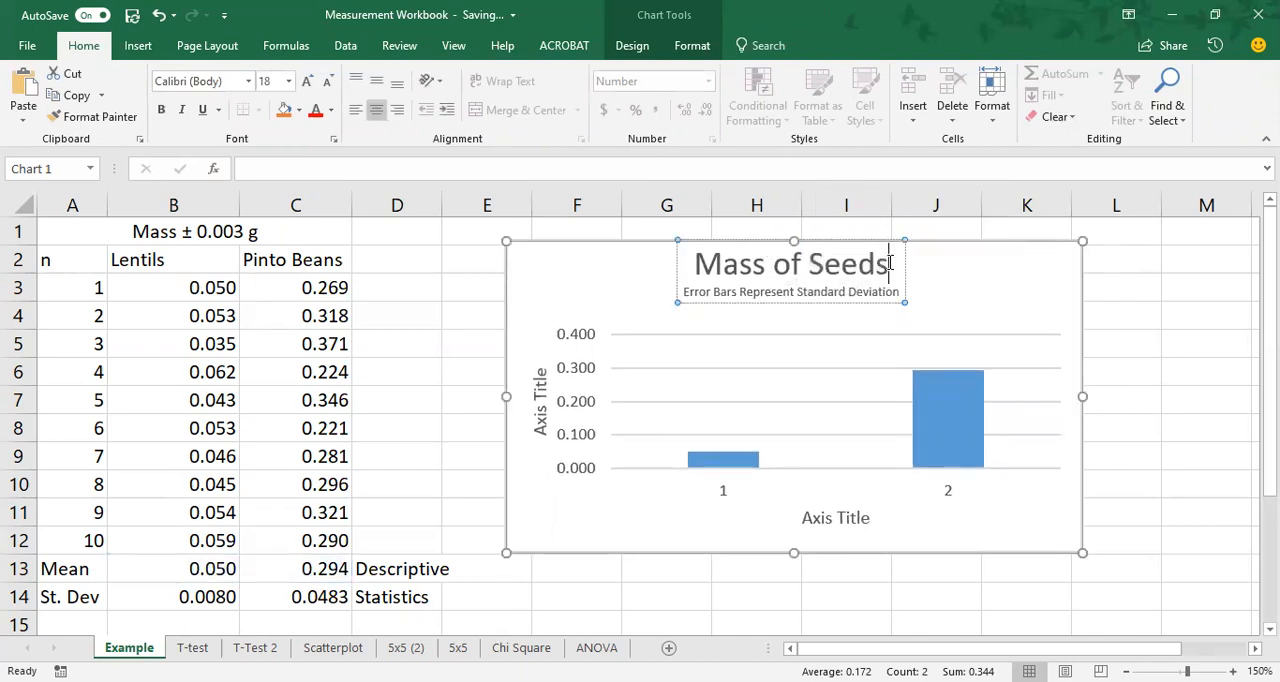
click(327, 81)
click(327, 81)
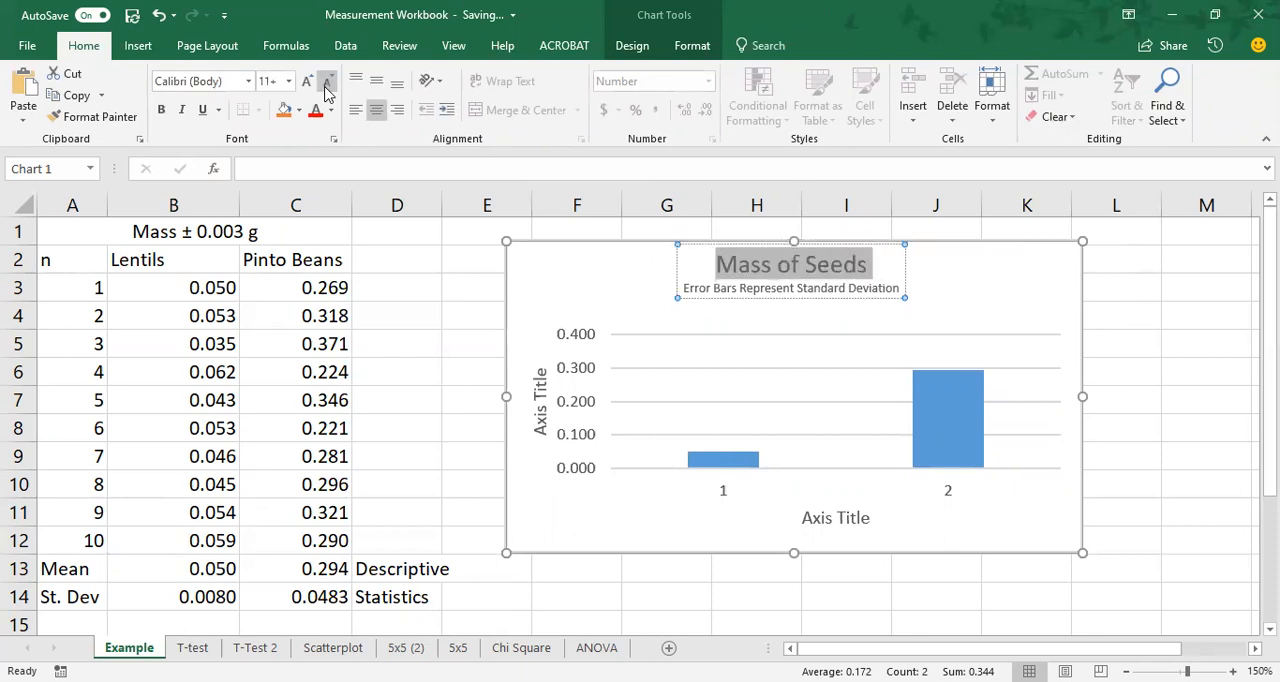
click(758, 319)
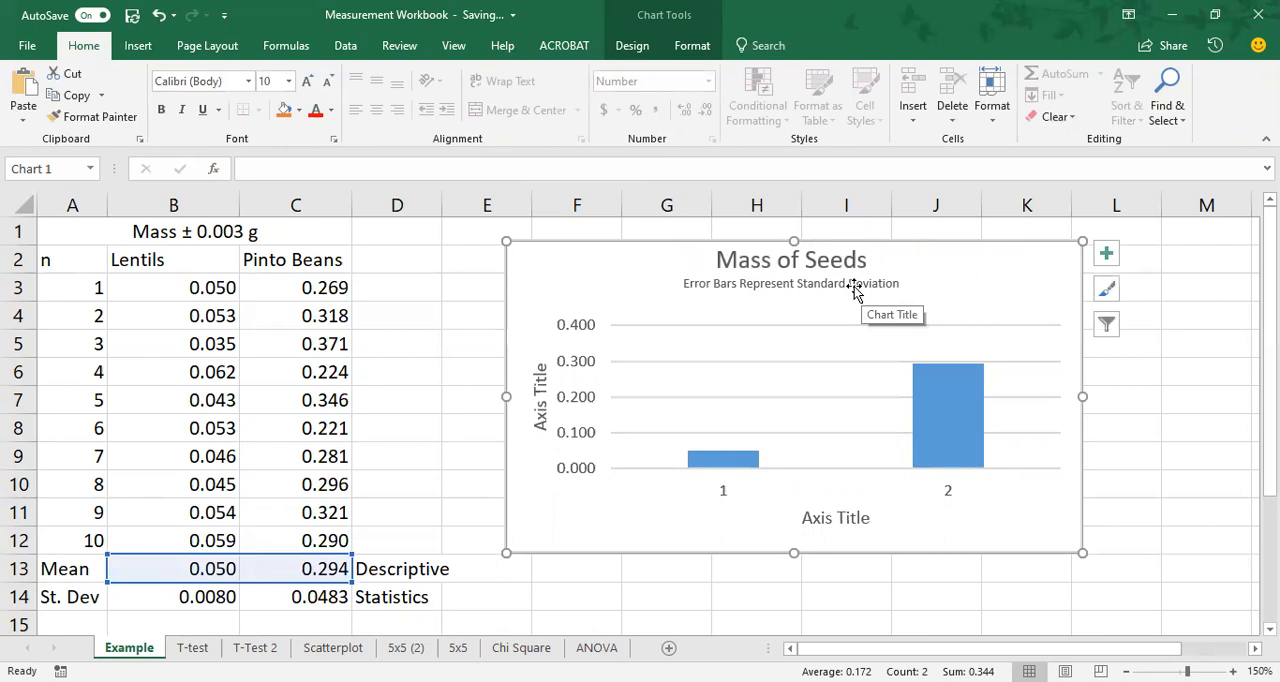
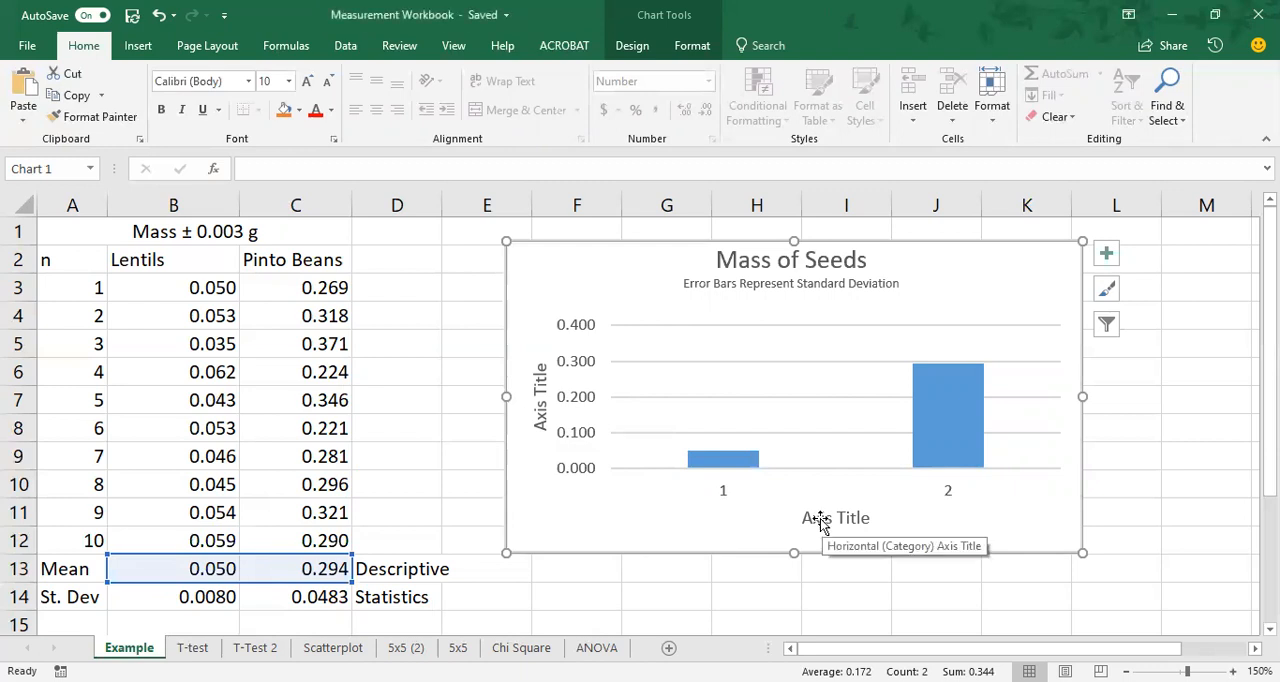
Replace the Example chart's vertical axis title with "Mass ± 0.003 g", copying the wording from the T-test sheet's chart.
click(192, 647)
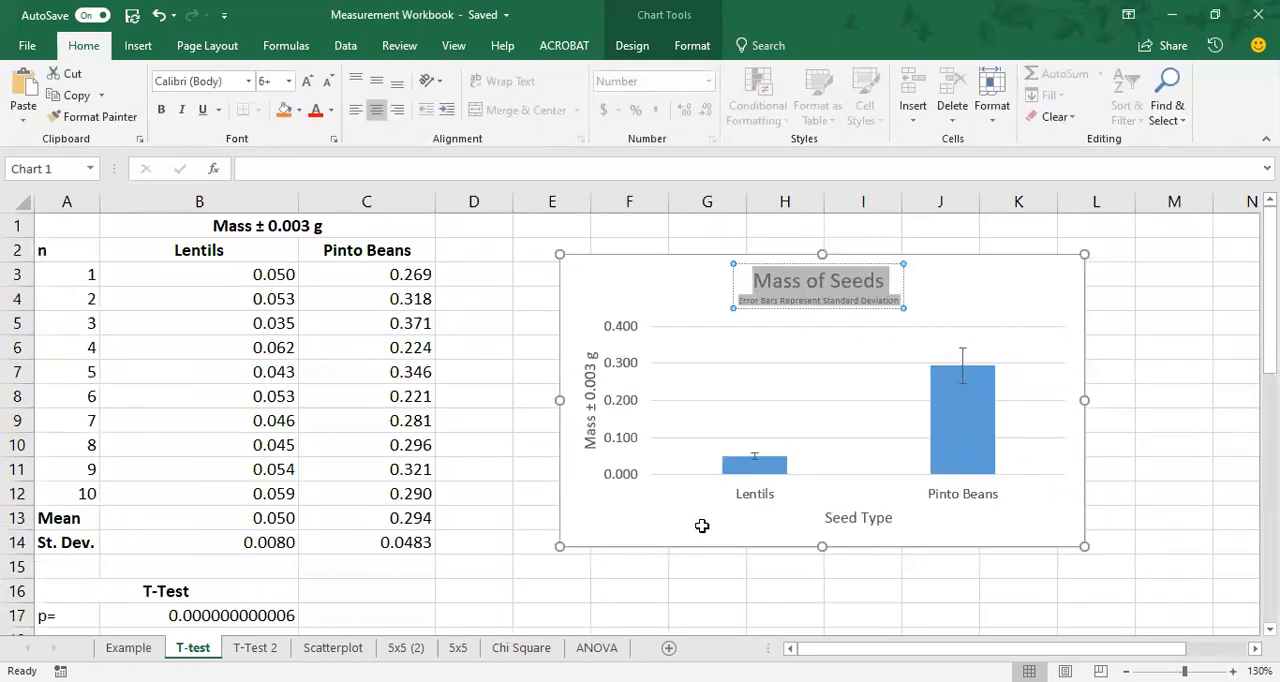
double_click(590, 432)
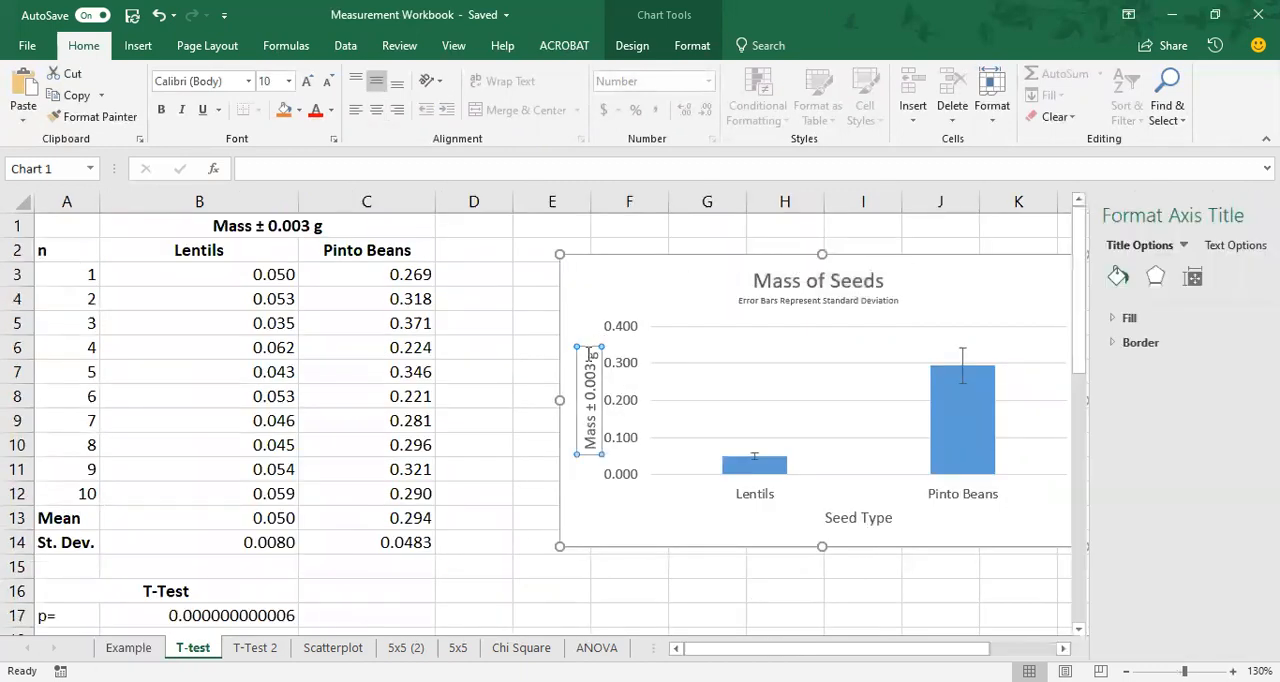
drag(592, 354, 589, 449)
key(ctrl+c)
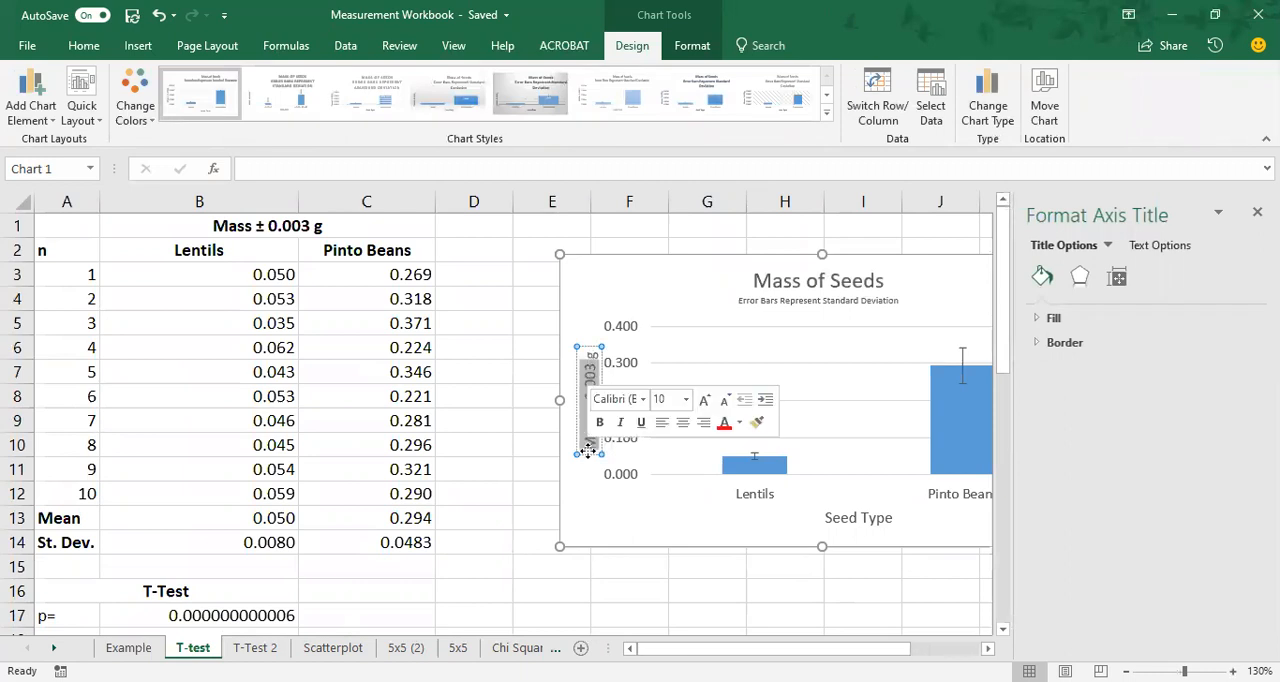
click(129, 647)
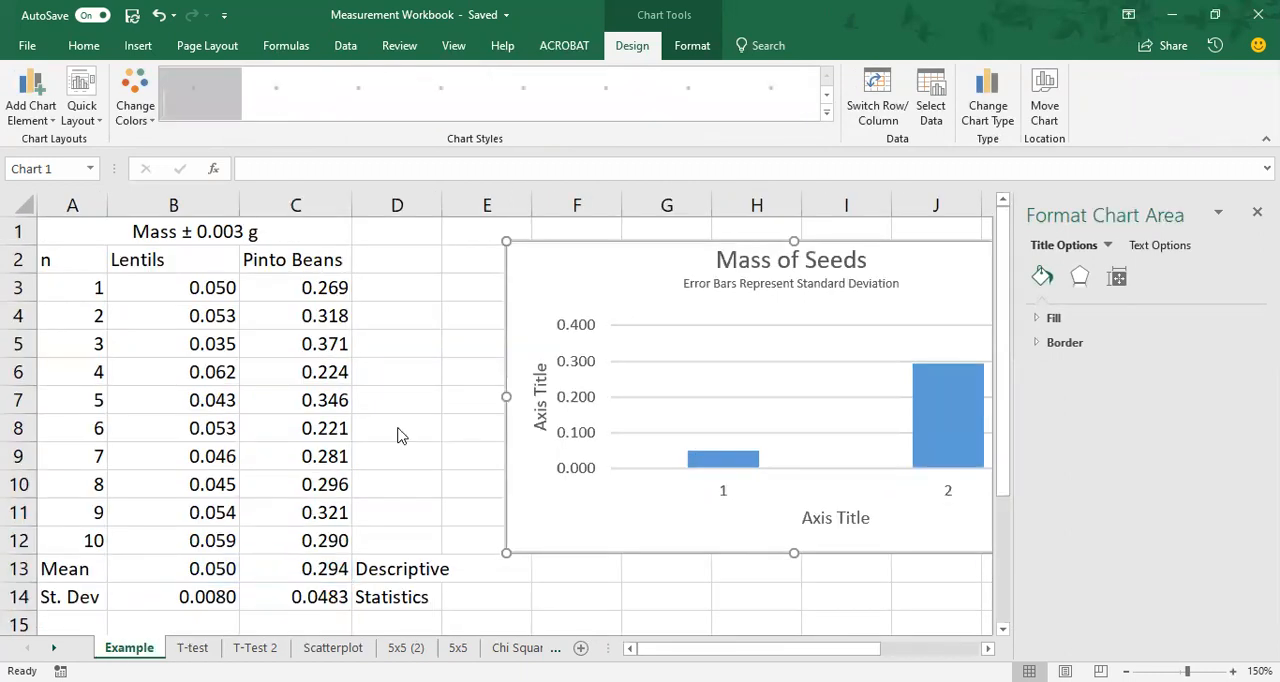
click(539, 388)
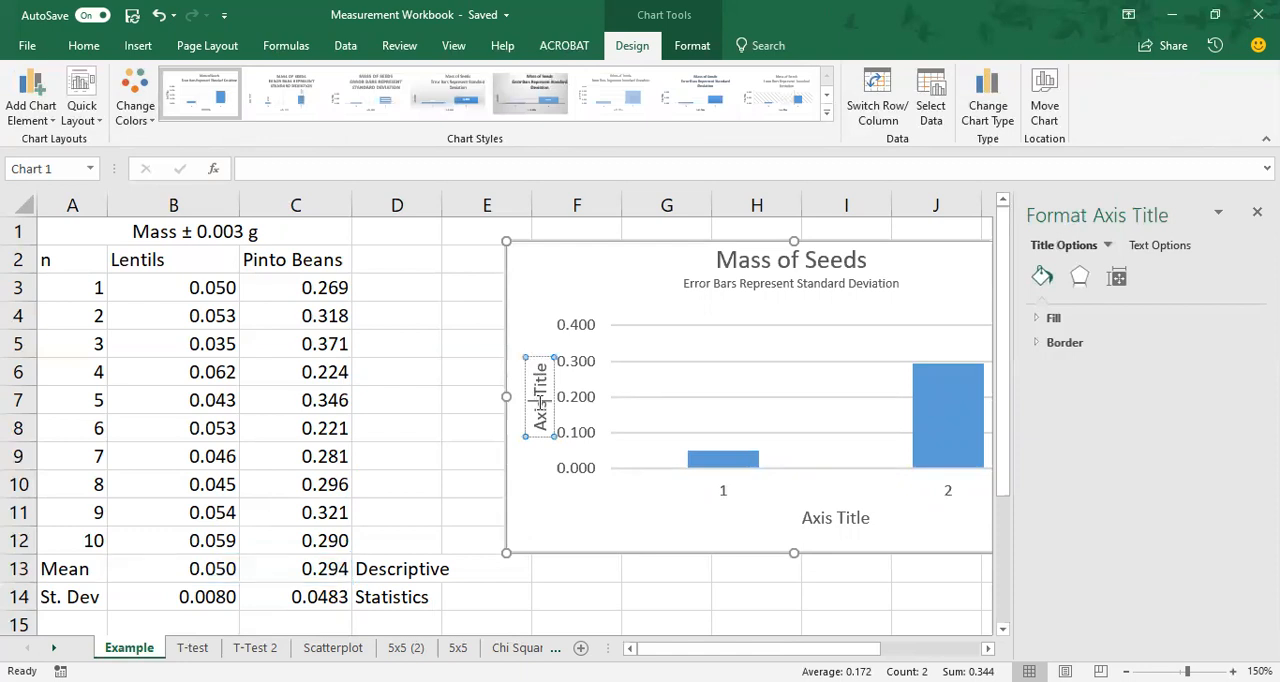
drag(541, 418, 545, 362)
key(ctrl+v)
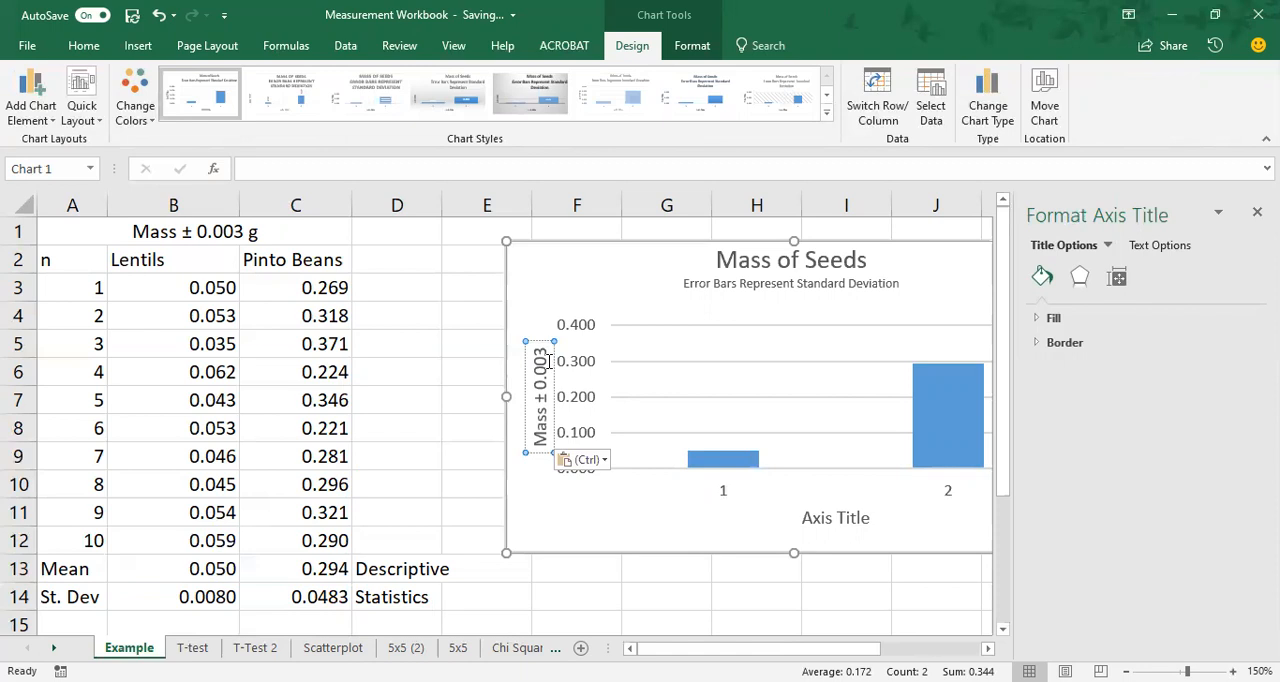
text(g)
Change the horizontal axis title of the Example chart to "Seed Type" and close the formatting pane.
click(840, 518)
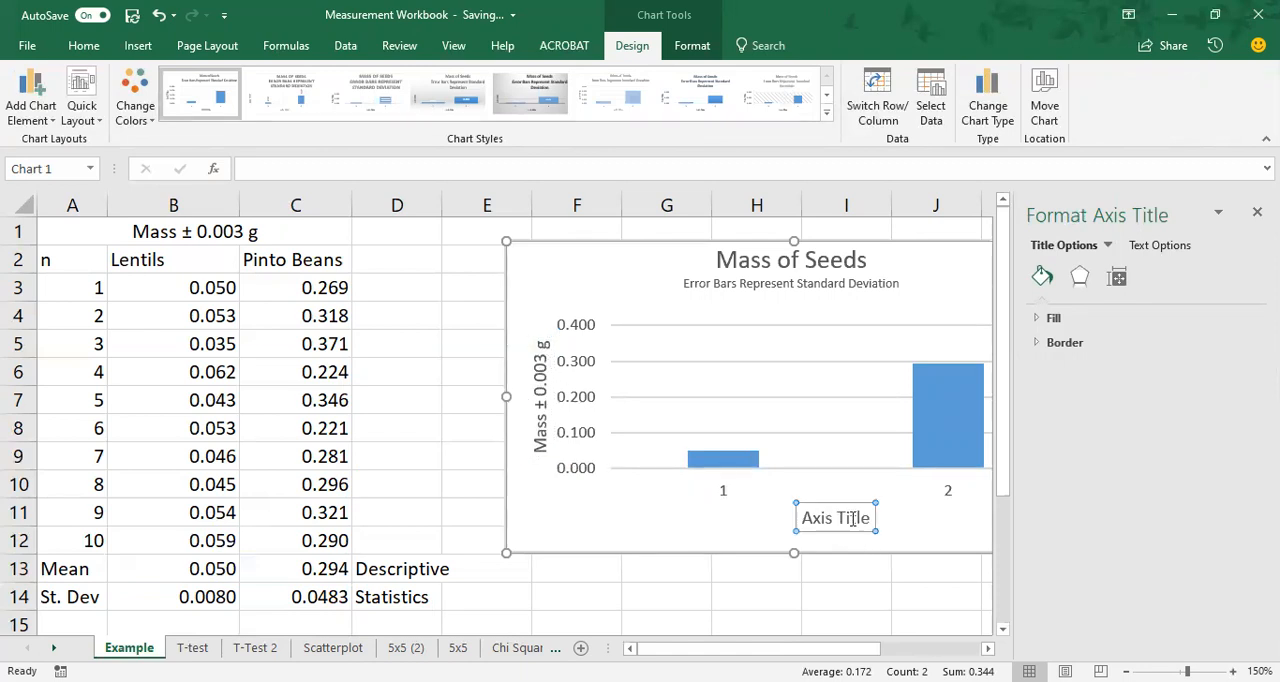
double_click(852, 518)
key(BackSpace)
key(BackSpace)
key(BackSpace)
key(BackSpace)
key(BackSpace)
key(BackSpace)
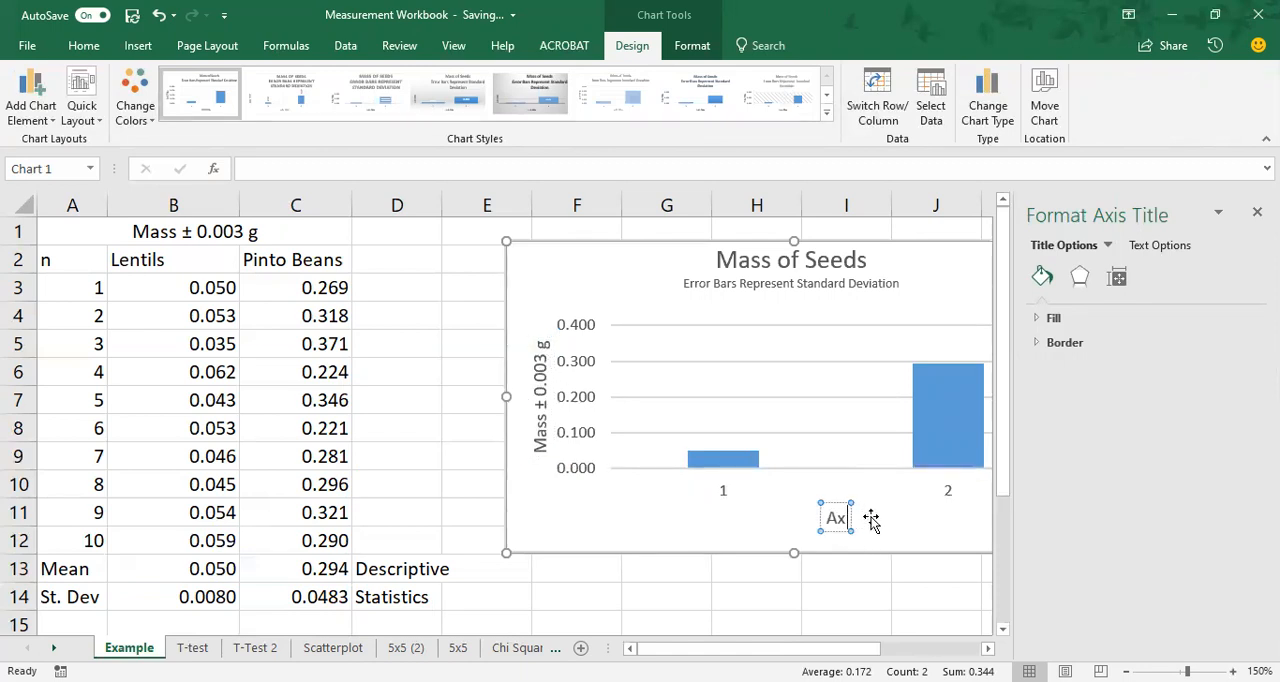
text(Seed Type)
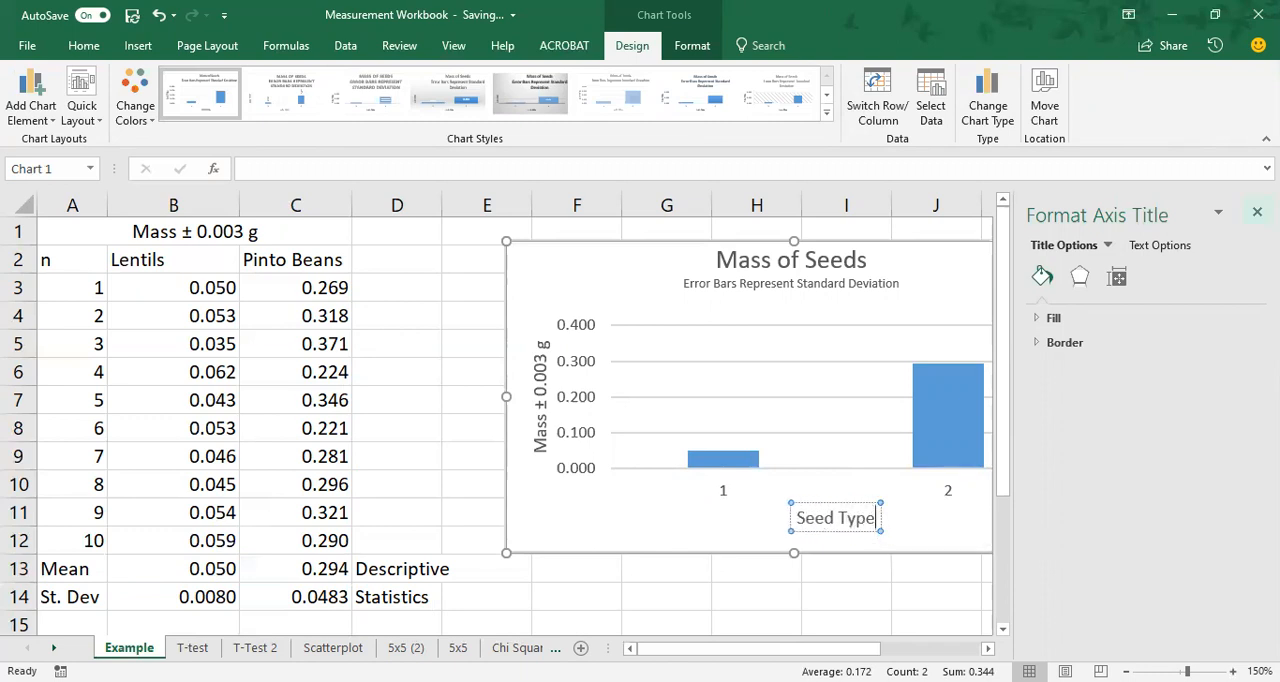
click(1257, 212)
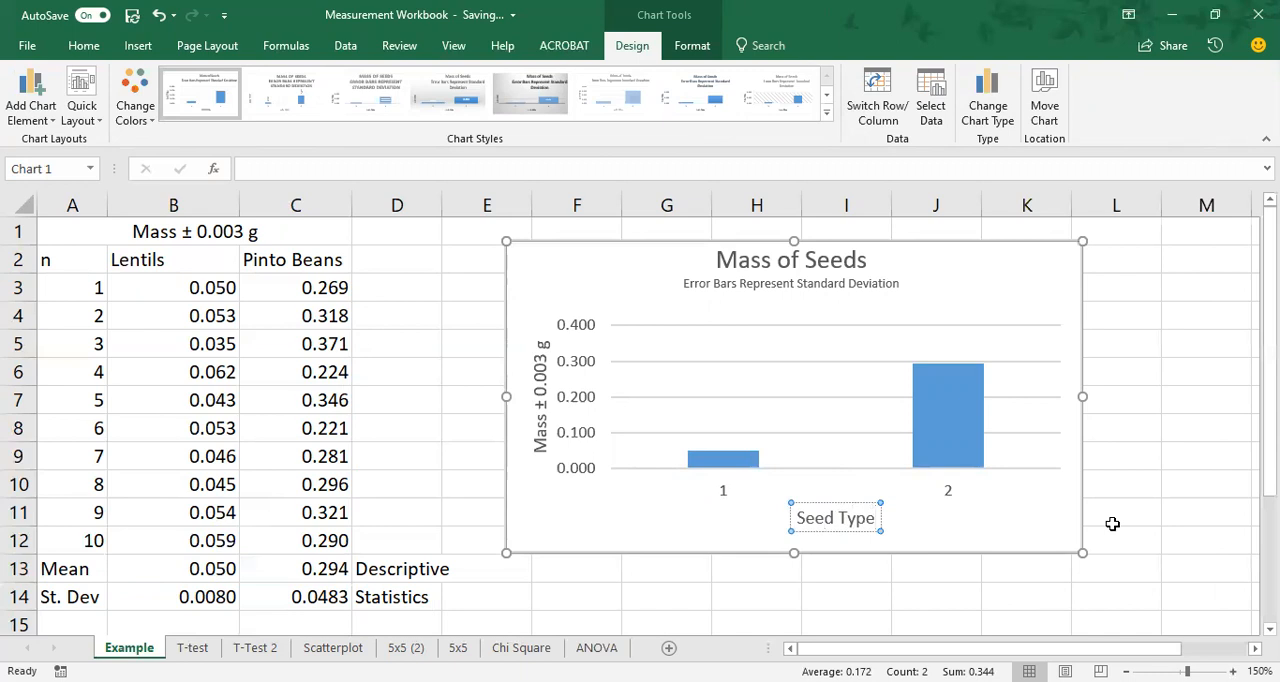
click(900, 535)
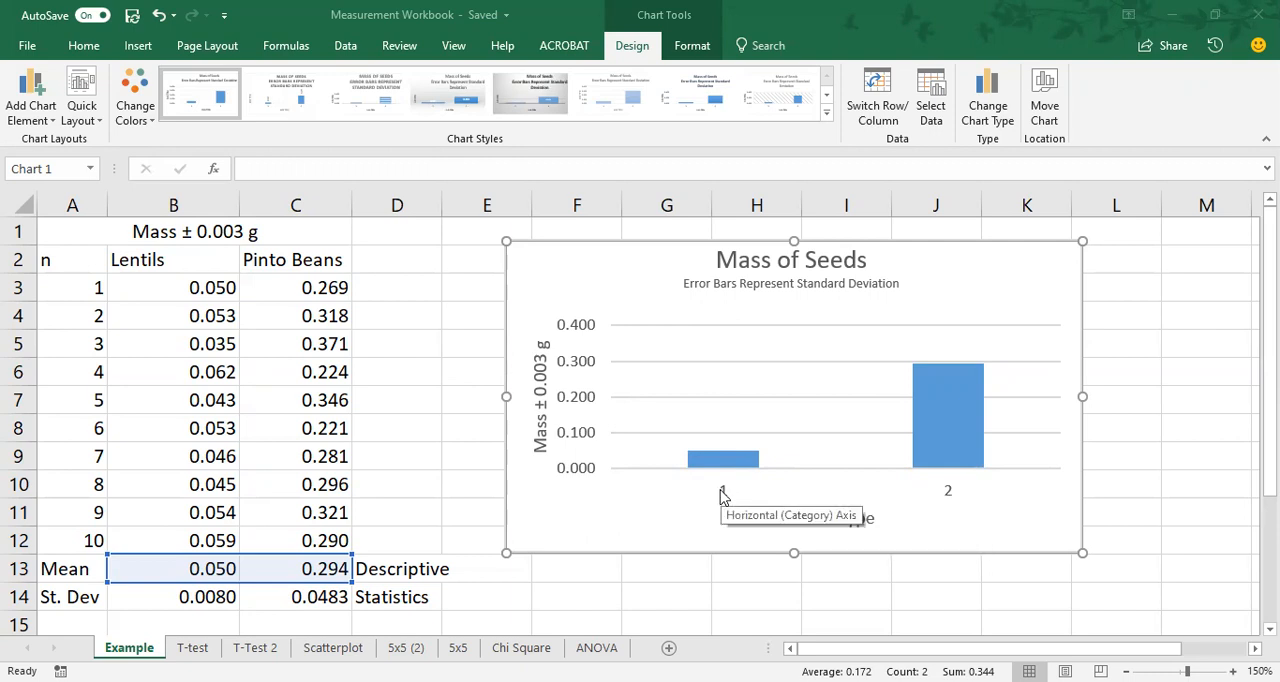
click(722, 500)
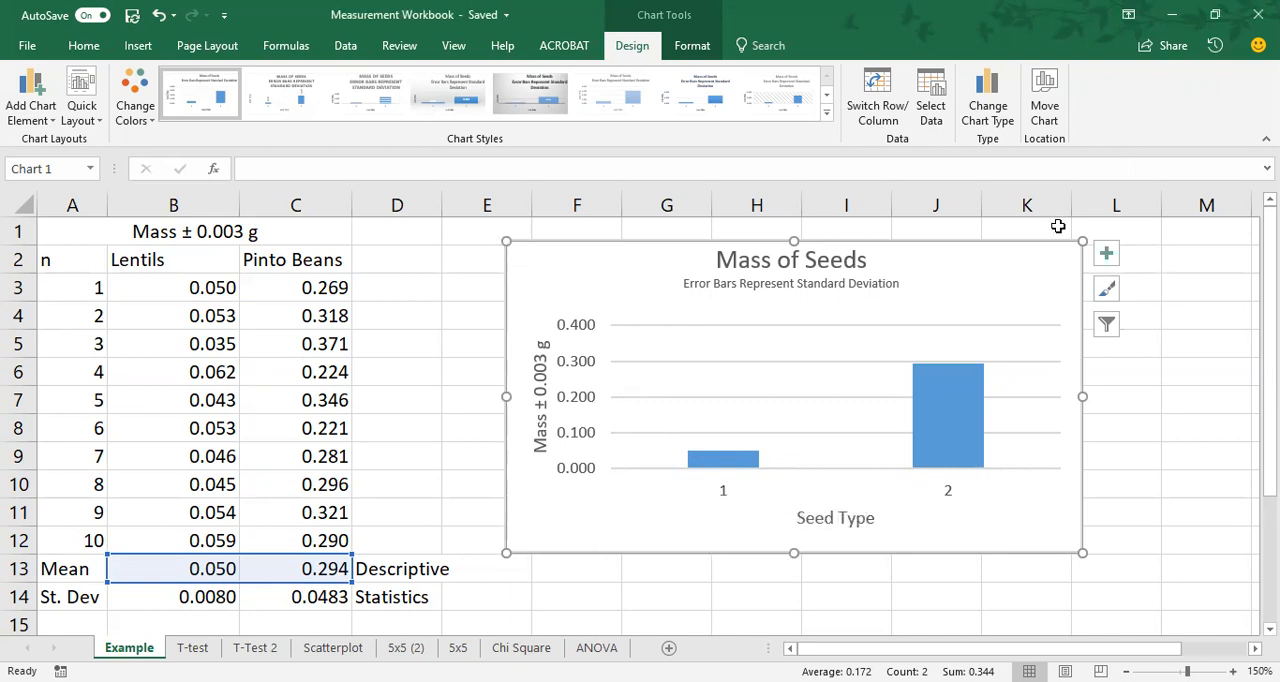
click(727, 497)
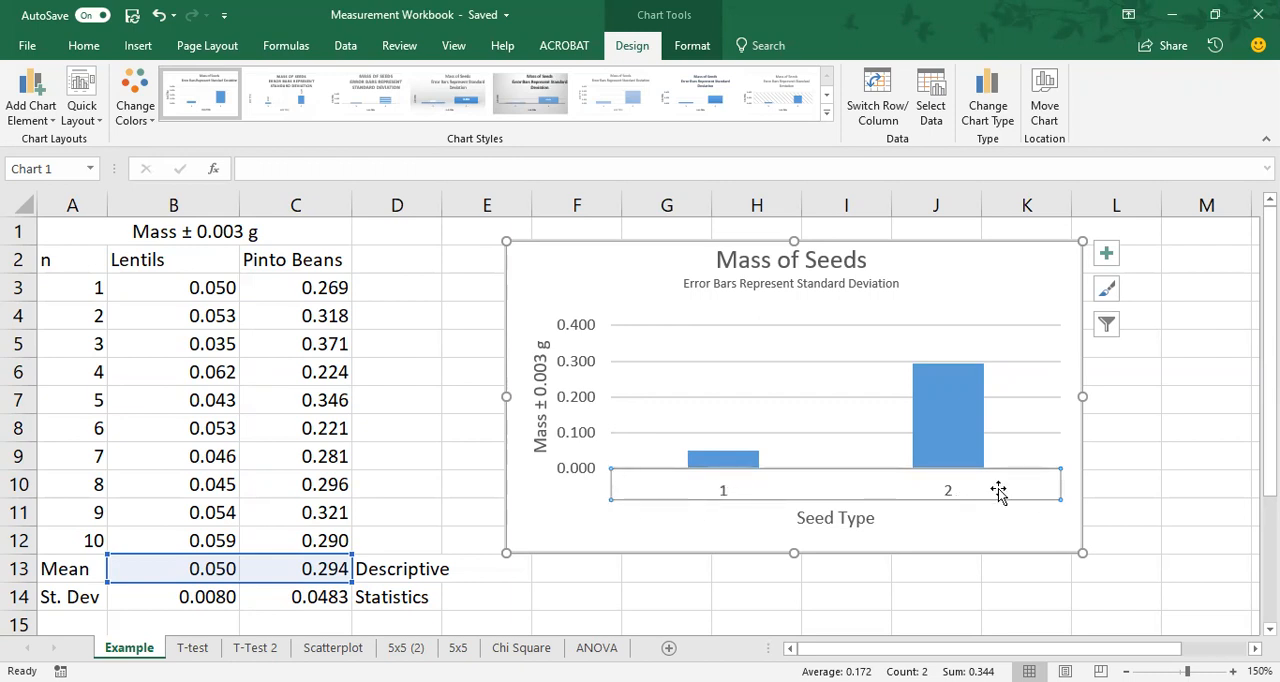
double_click(719, 493)
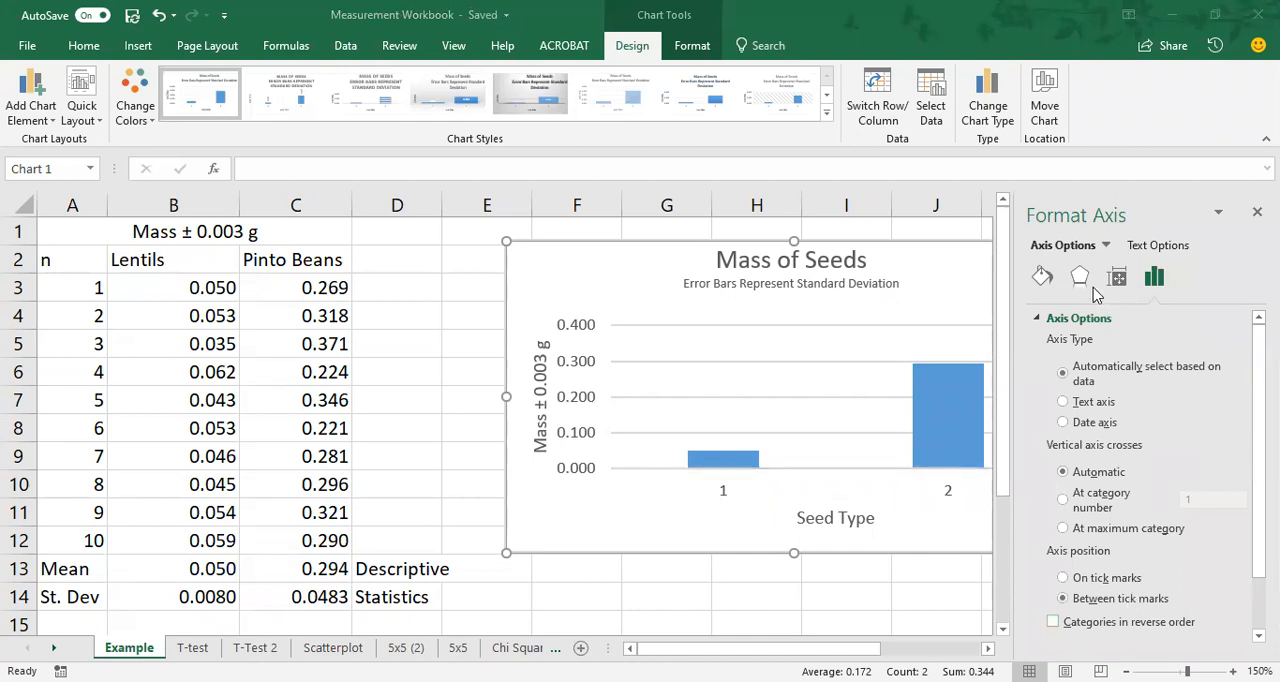
scroll(1196, 467, down, 3)
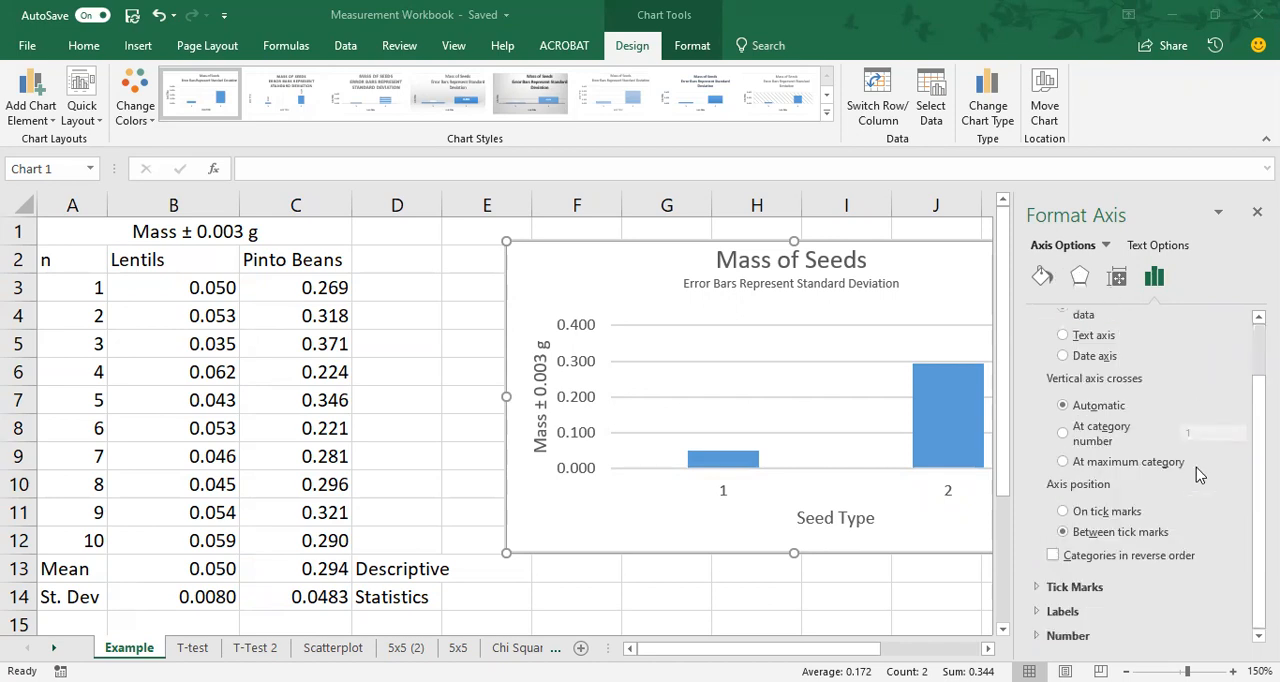
scroll(1196, 467, up, 3)
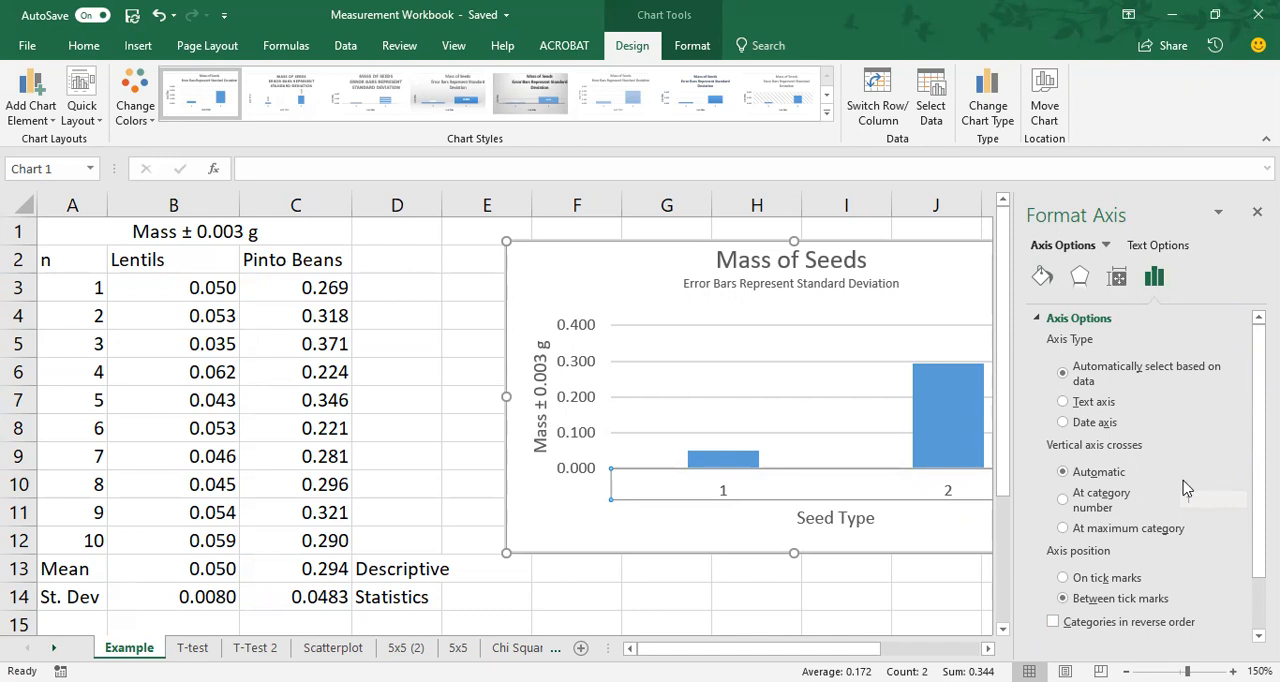
scroll(1186, 488, down, 2)
click(1063, 610)
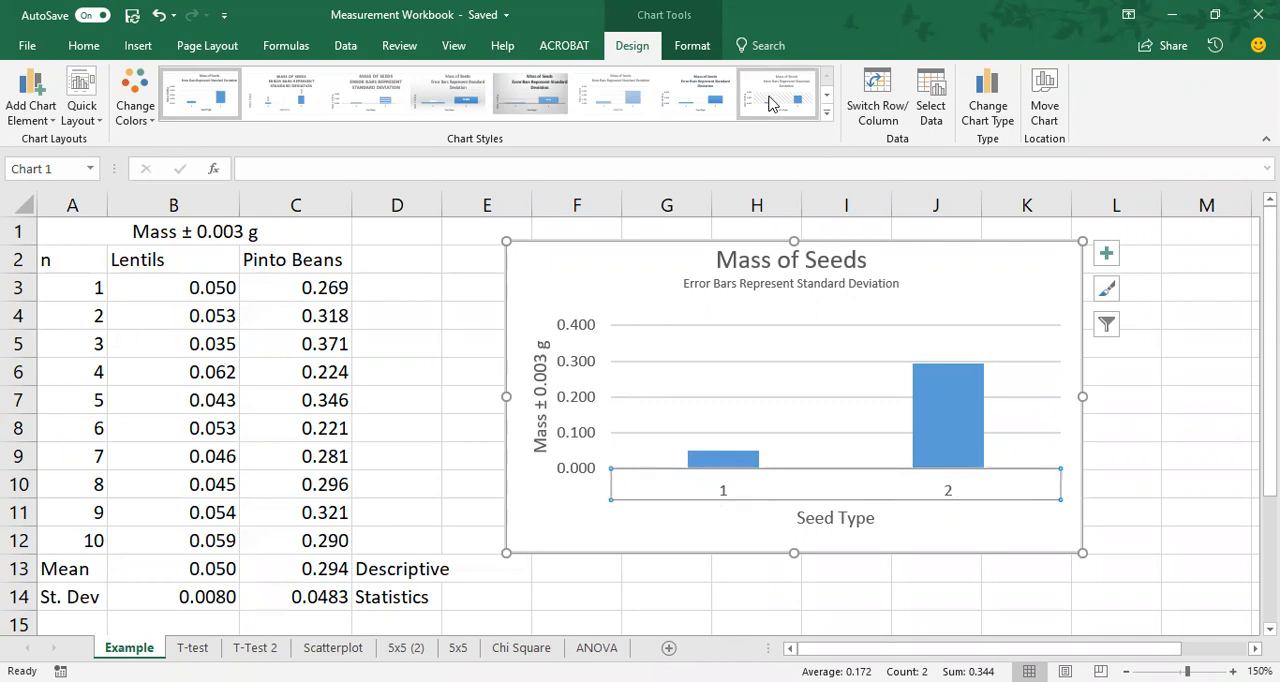
double_click(636, 46)
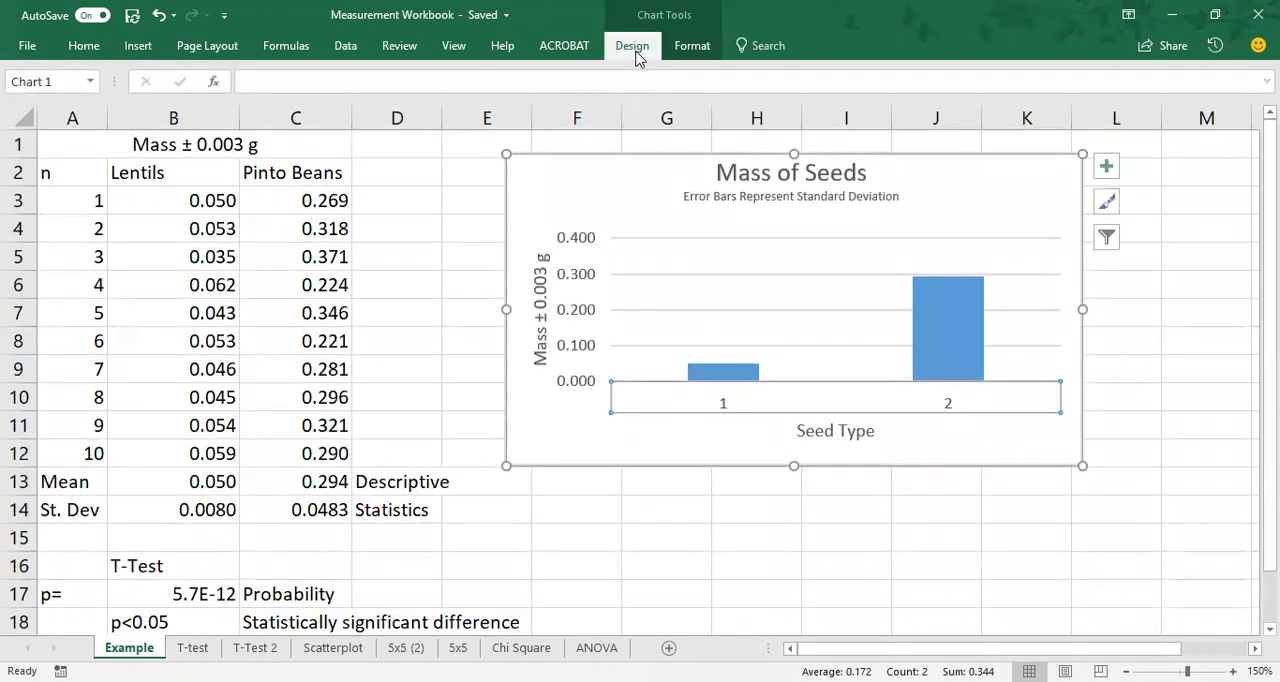
click(636, 46)
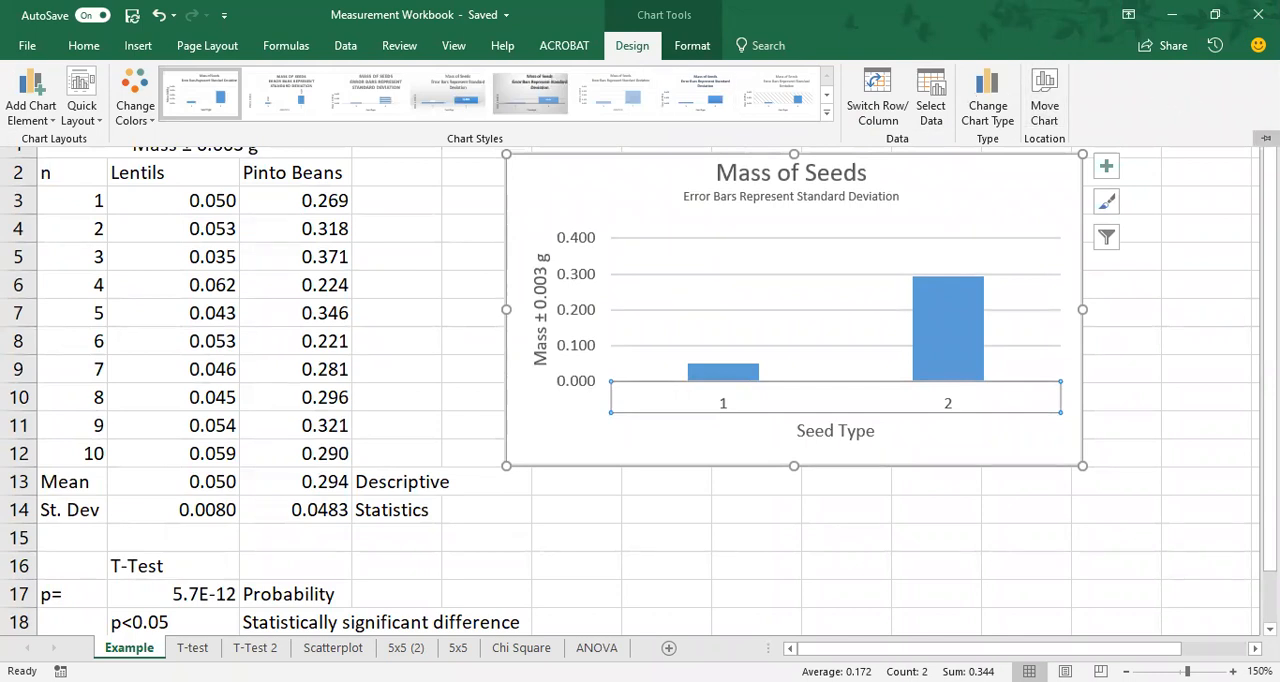
click(1266, 138)
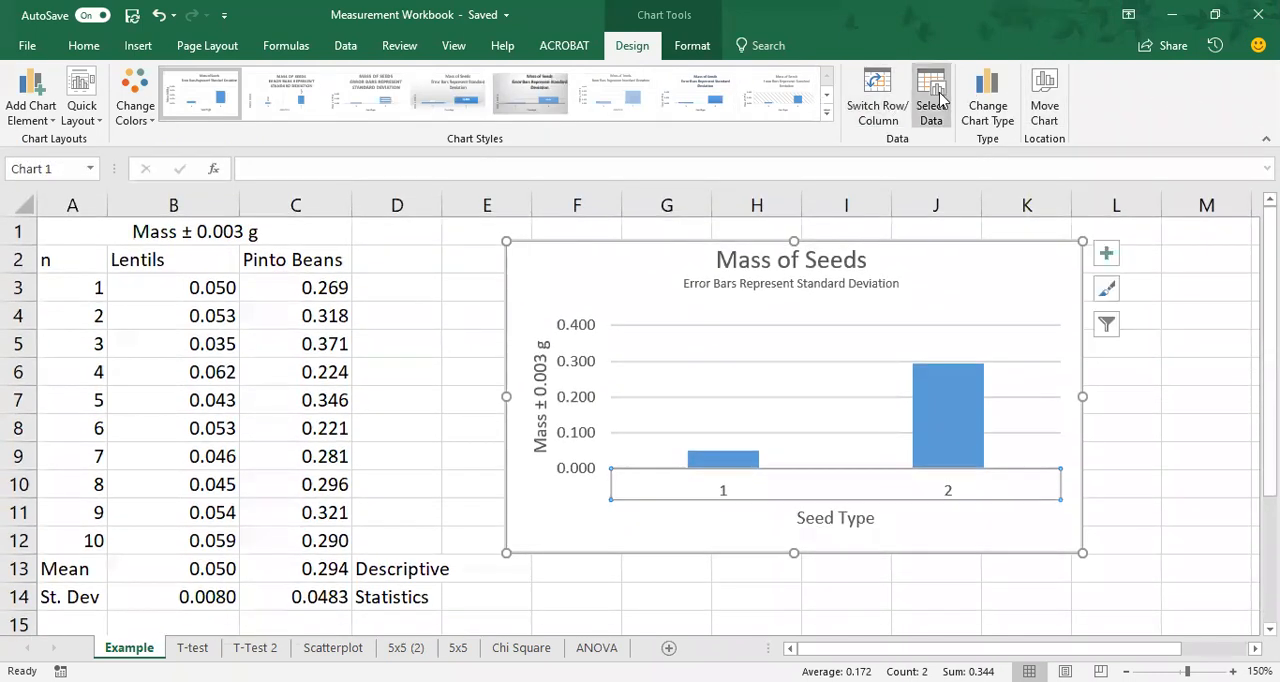
Set the chart's horizontal category labels to the headings in cells B2:C2 of the Example sheet.
click(940, 90)
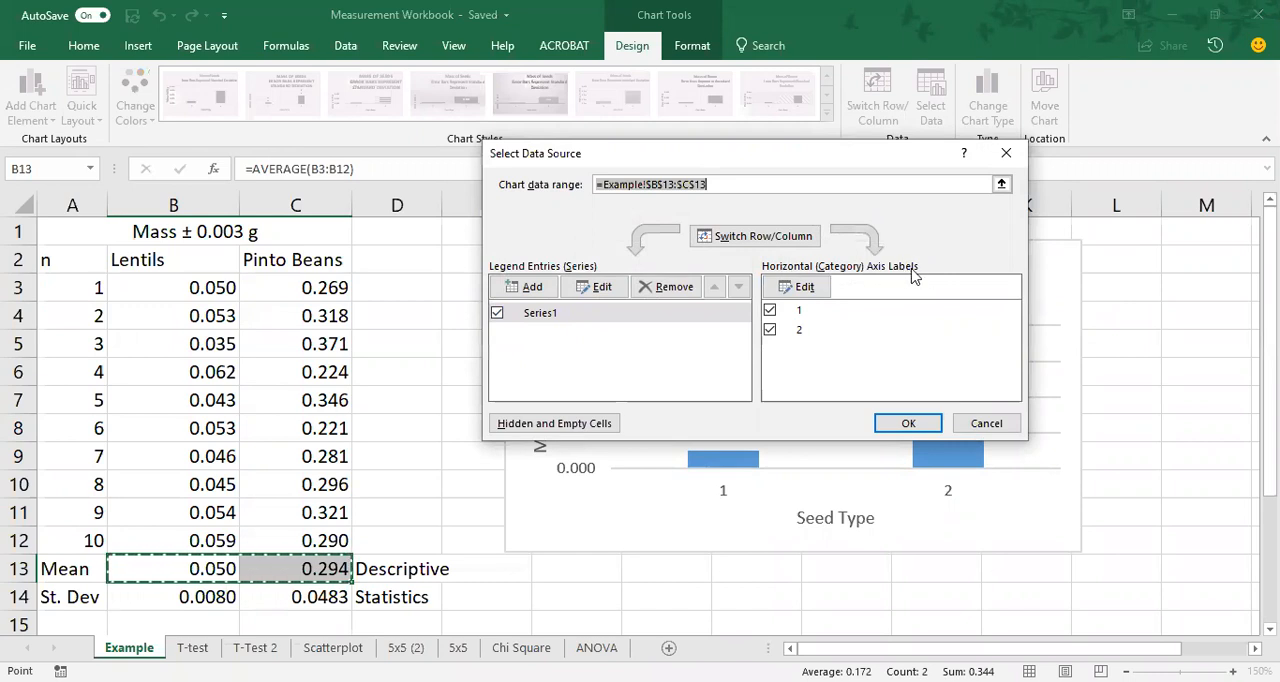
click(797, 288)
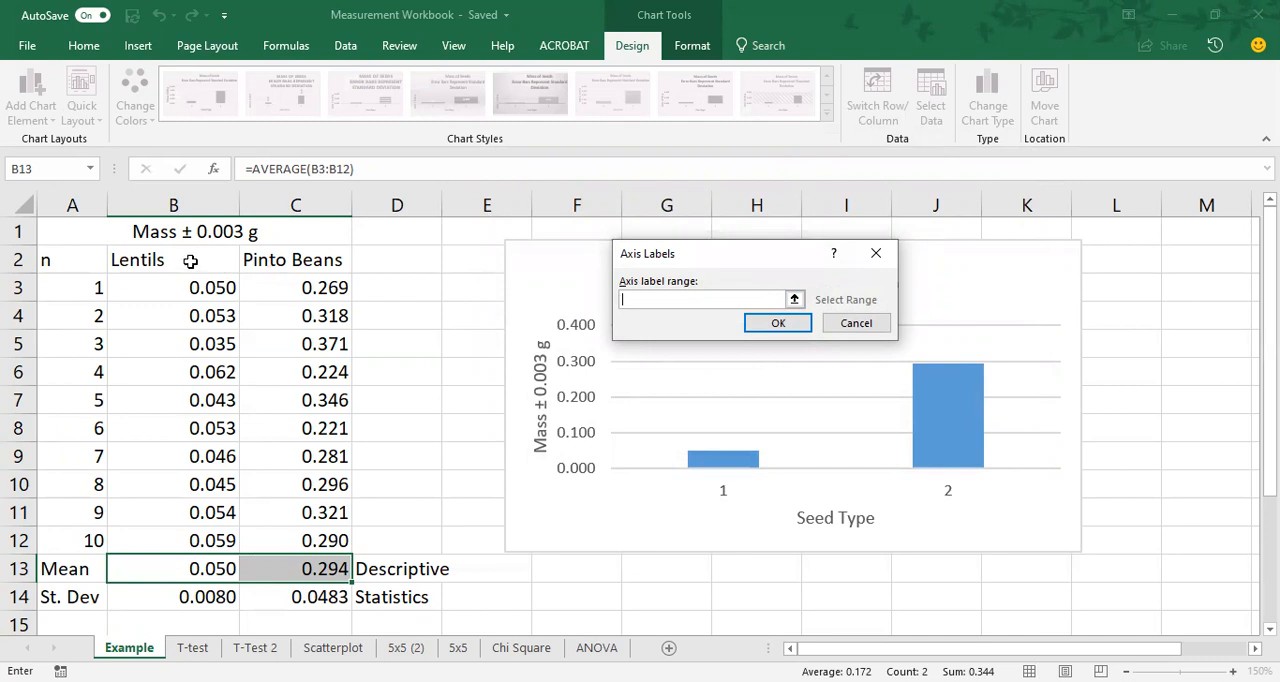
click(136, 263)
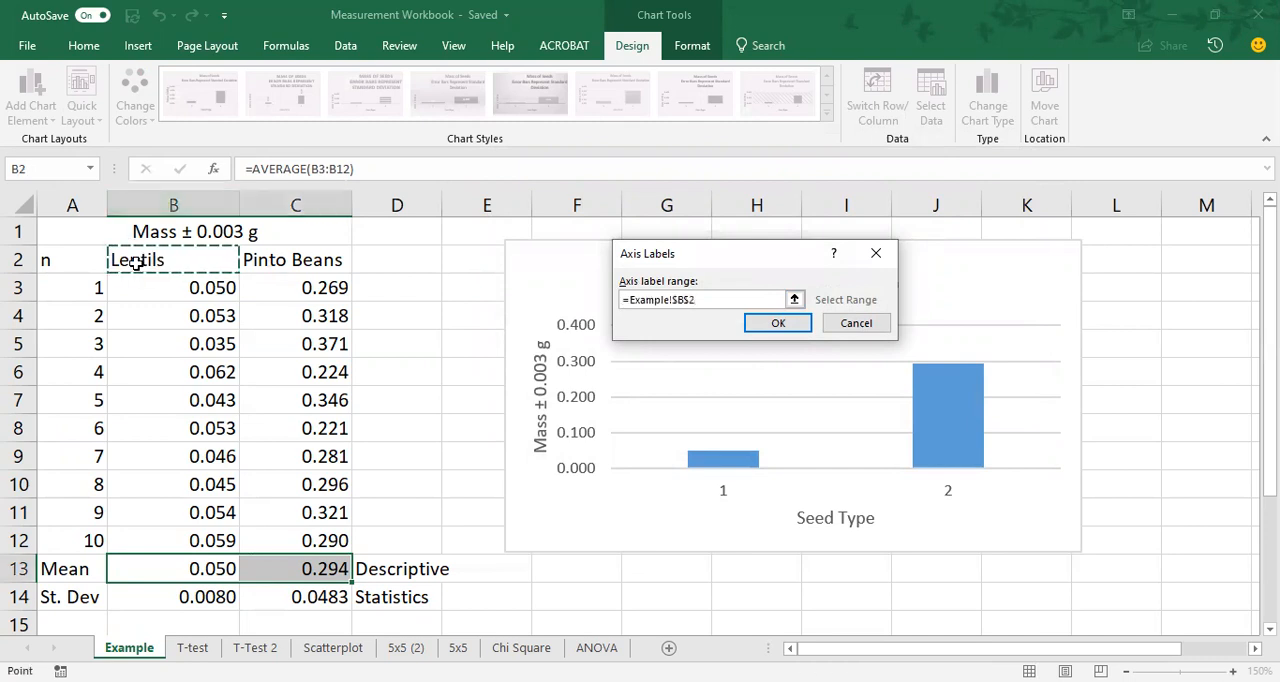
drag(136, 263, 290, 262)
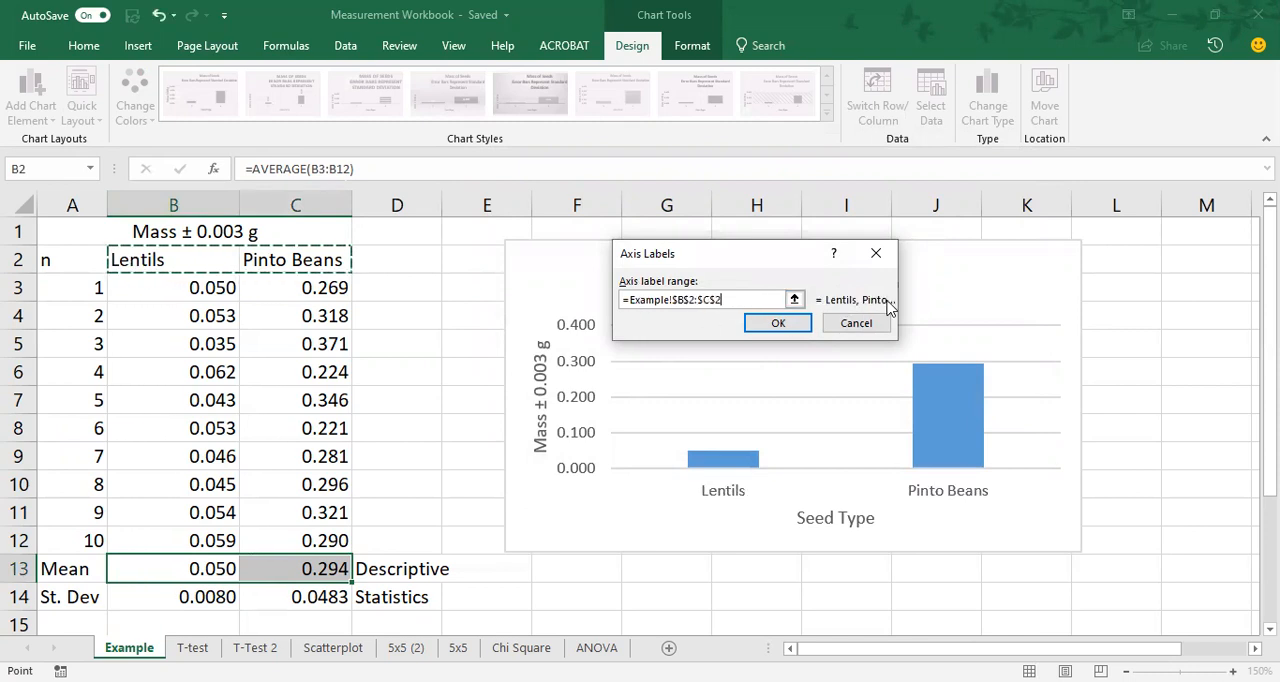
click(790, 324)
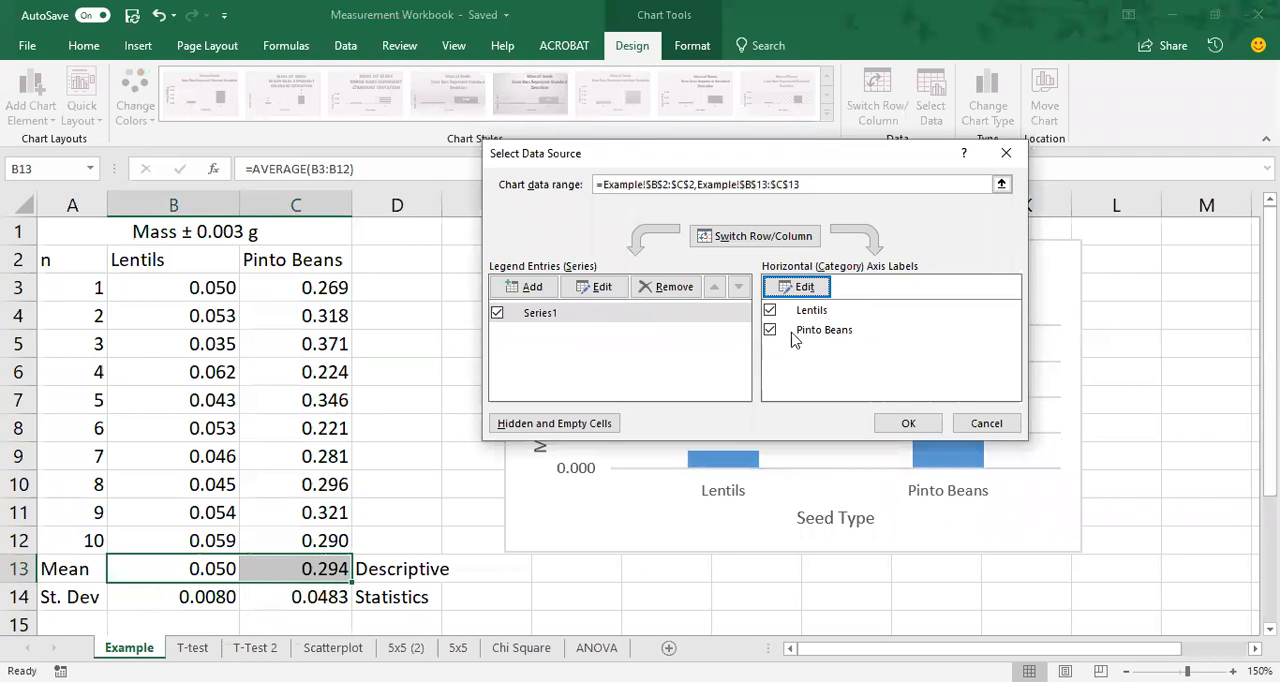
click(905, 423)
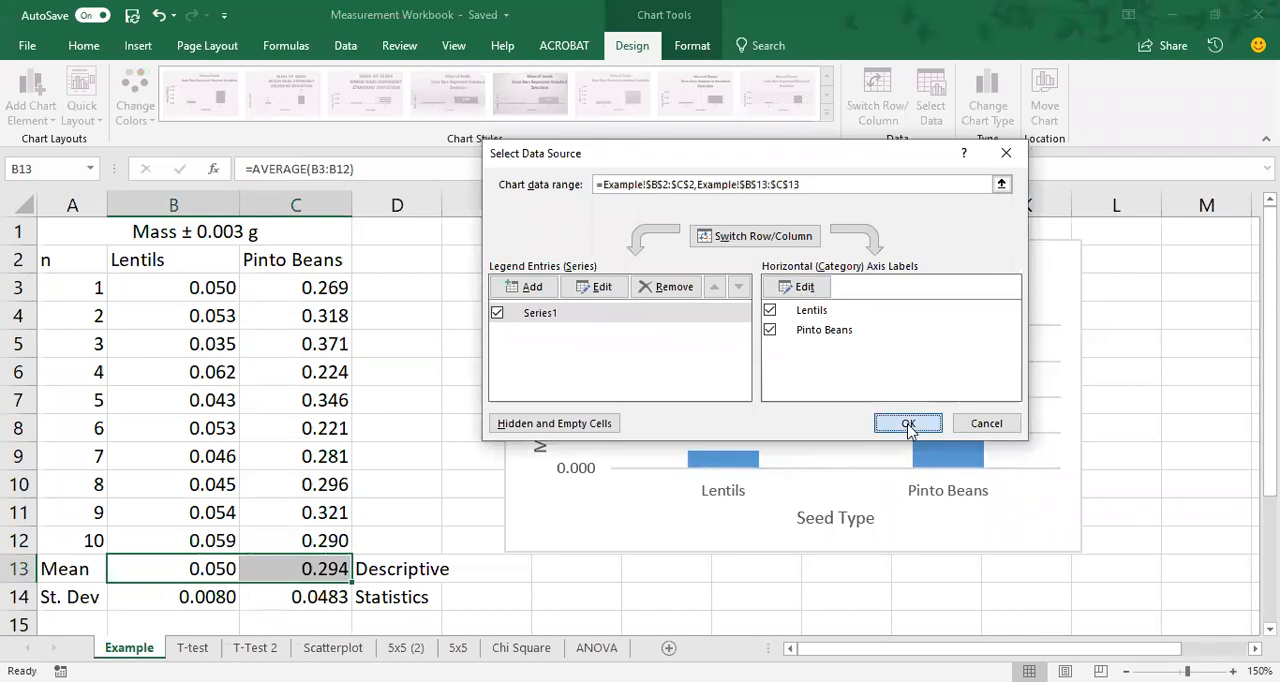
click(415, 346)
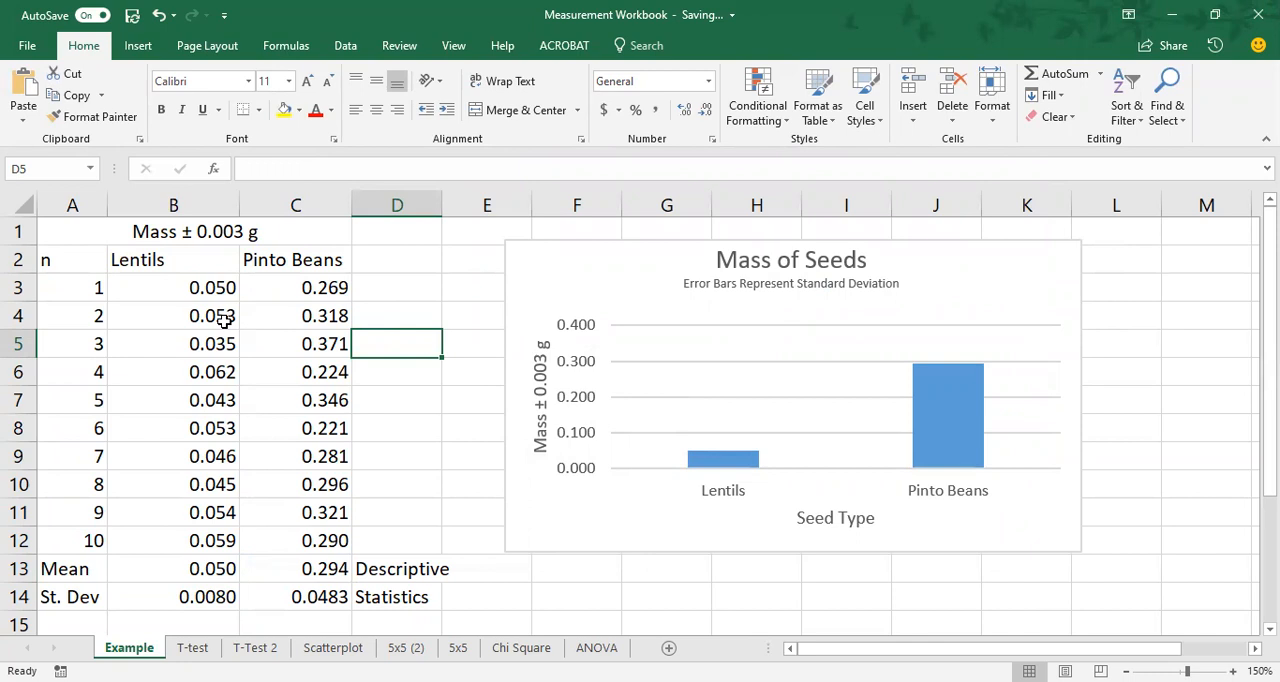
Try the heading "Lima Beans" in cell C2 to test the linked chart label, and undo the change.
click(274, 264)
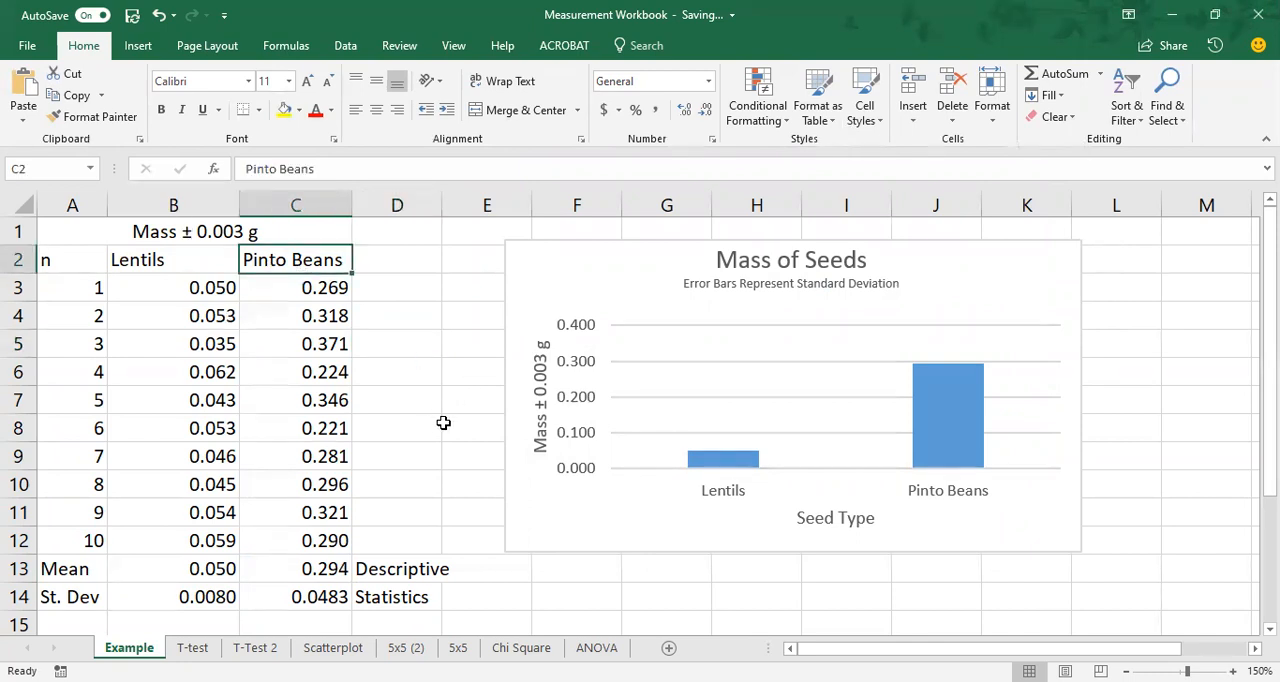
text(Lima Beans)
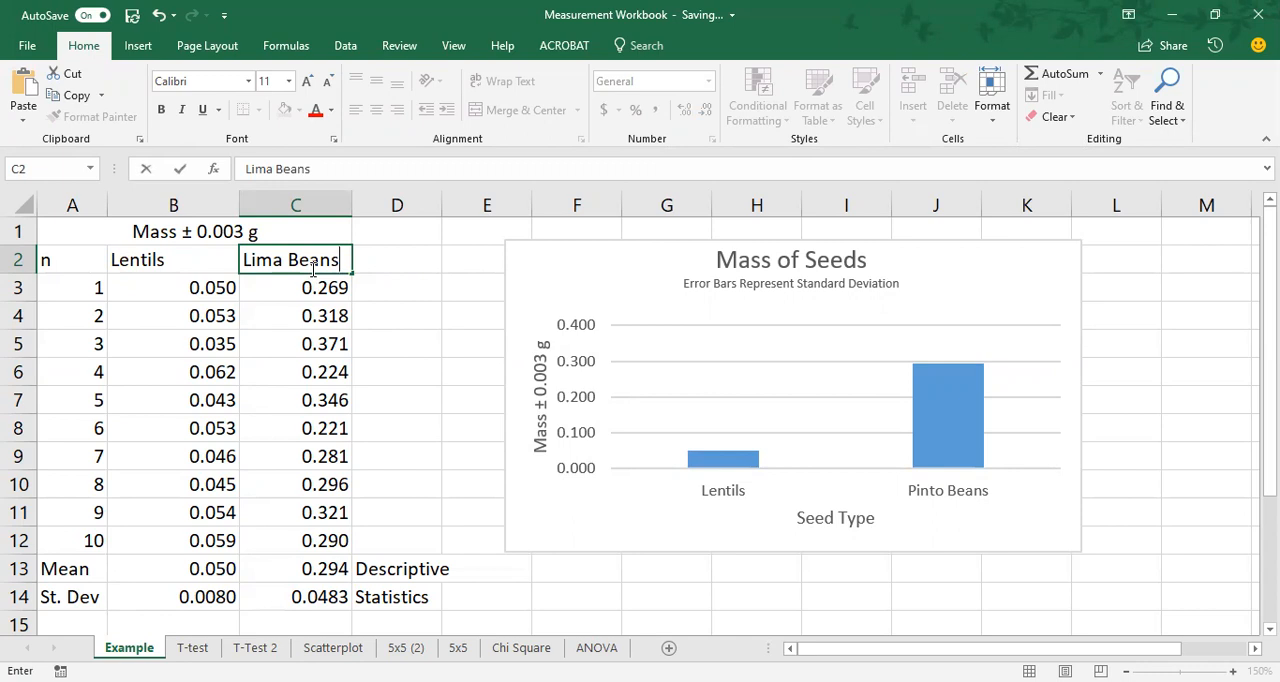
key(Return)
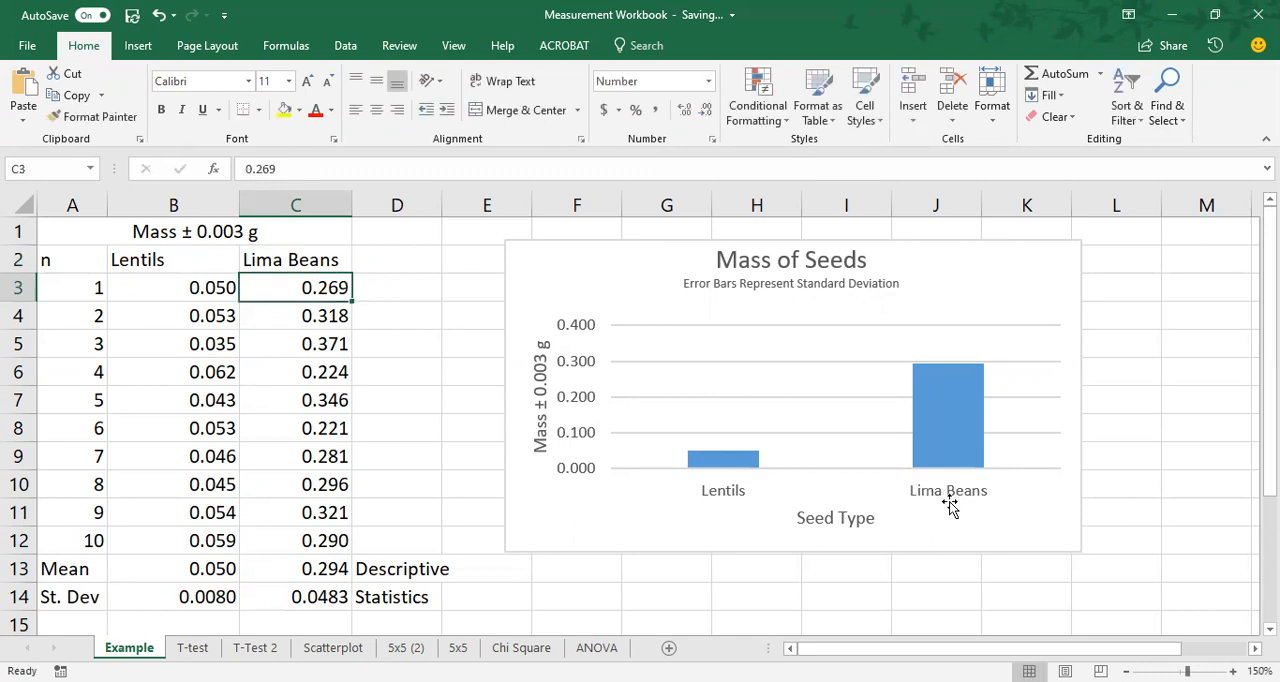
key(ctrl+z)
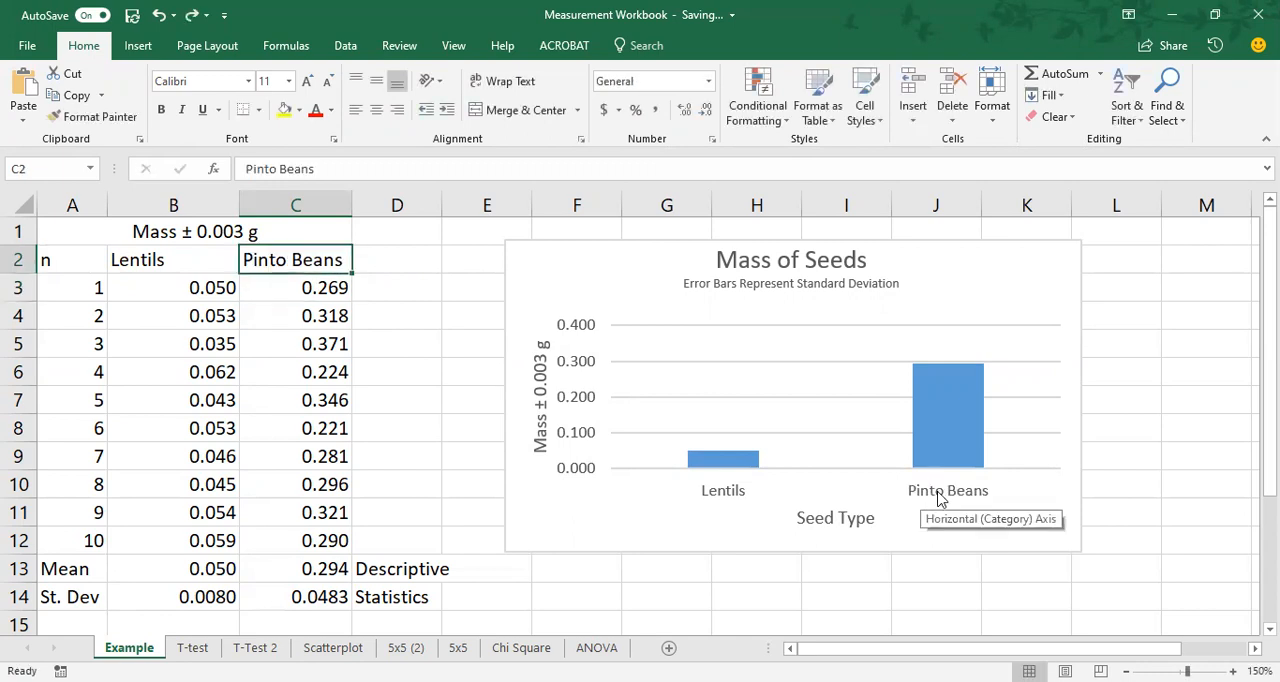
Try the value 0.0269 in cell C3 to test the chart's link to the data, and undo the change.
click(296, 287)
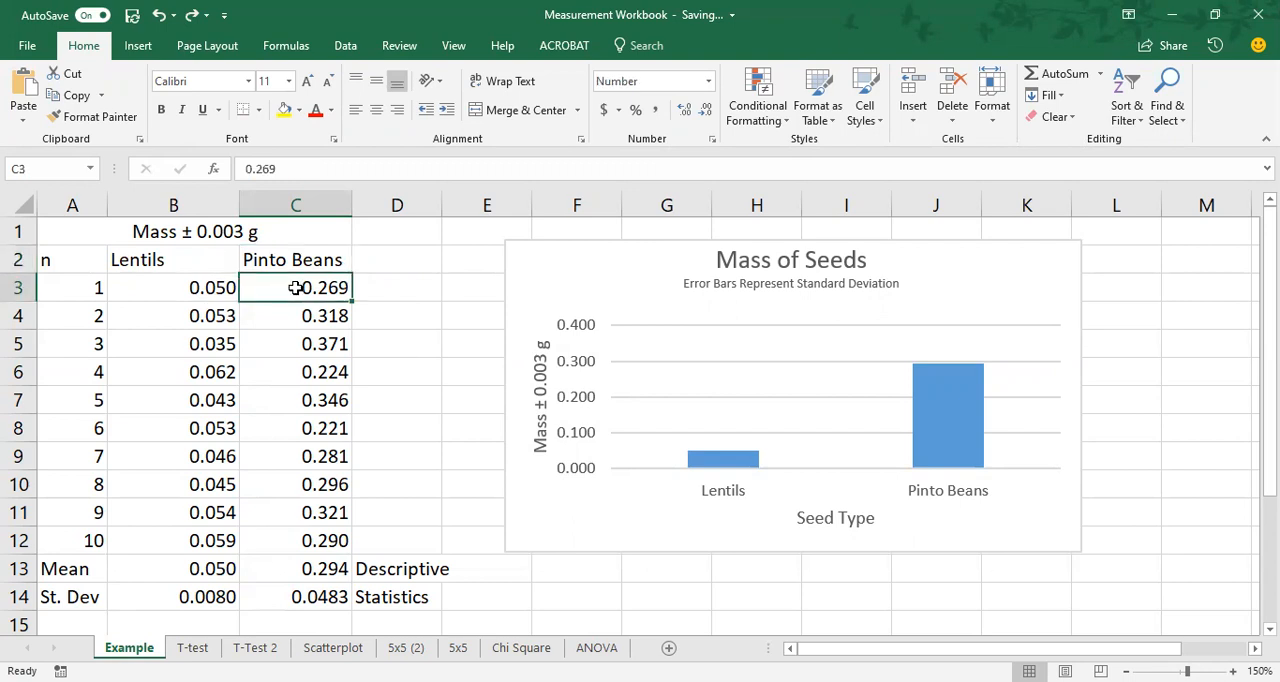
text(0)
text(.02)
text(69)
key(Return)
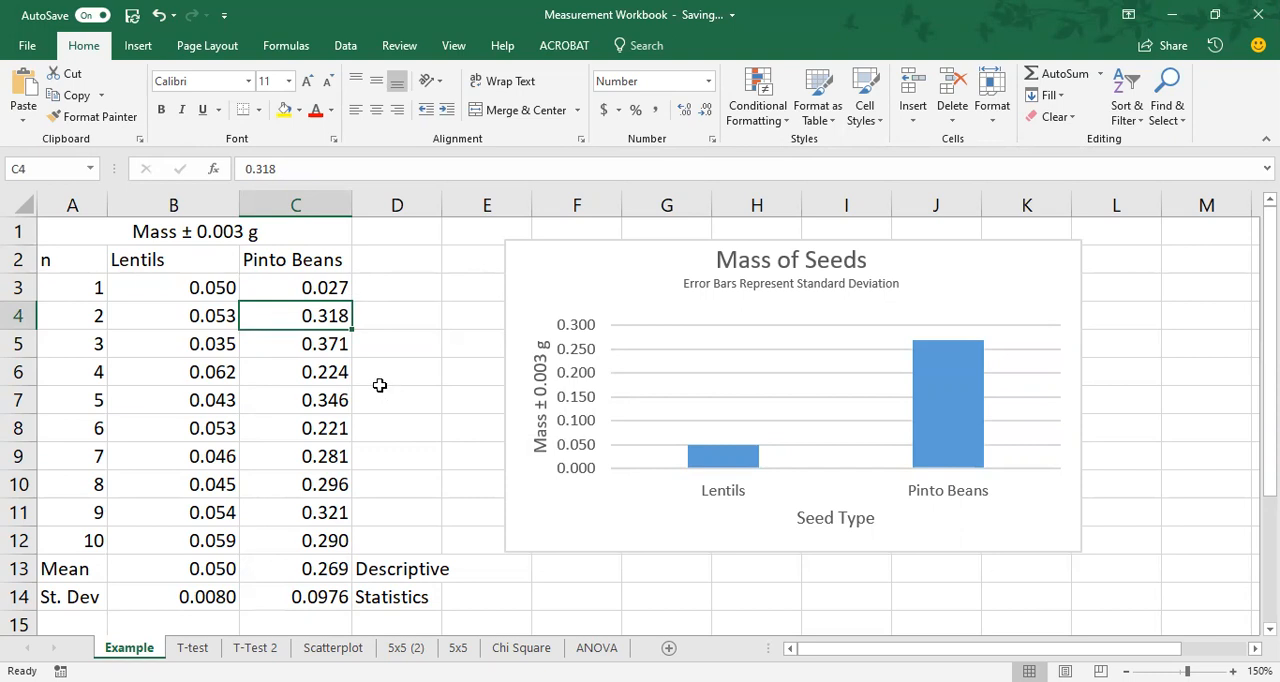
key(ctrl+z)
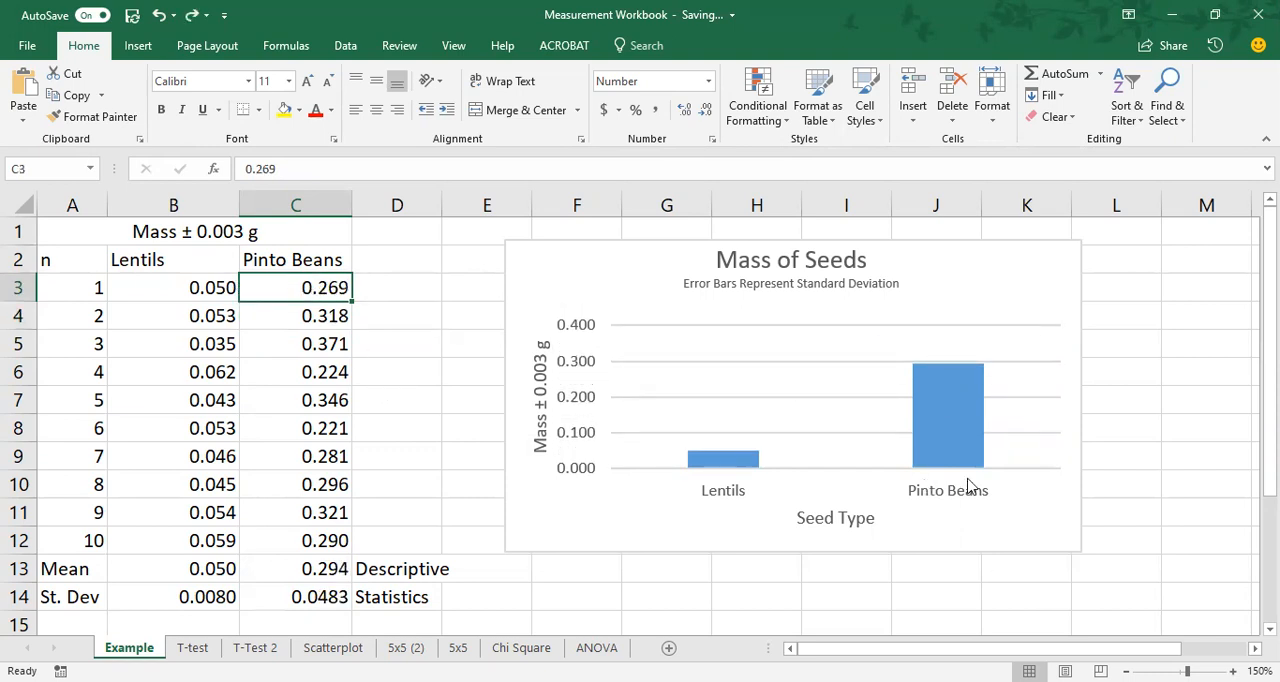
Add standard deviation error bars to the Mass of Seeds chart and open their detailed formatting options.
click(940, 527)
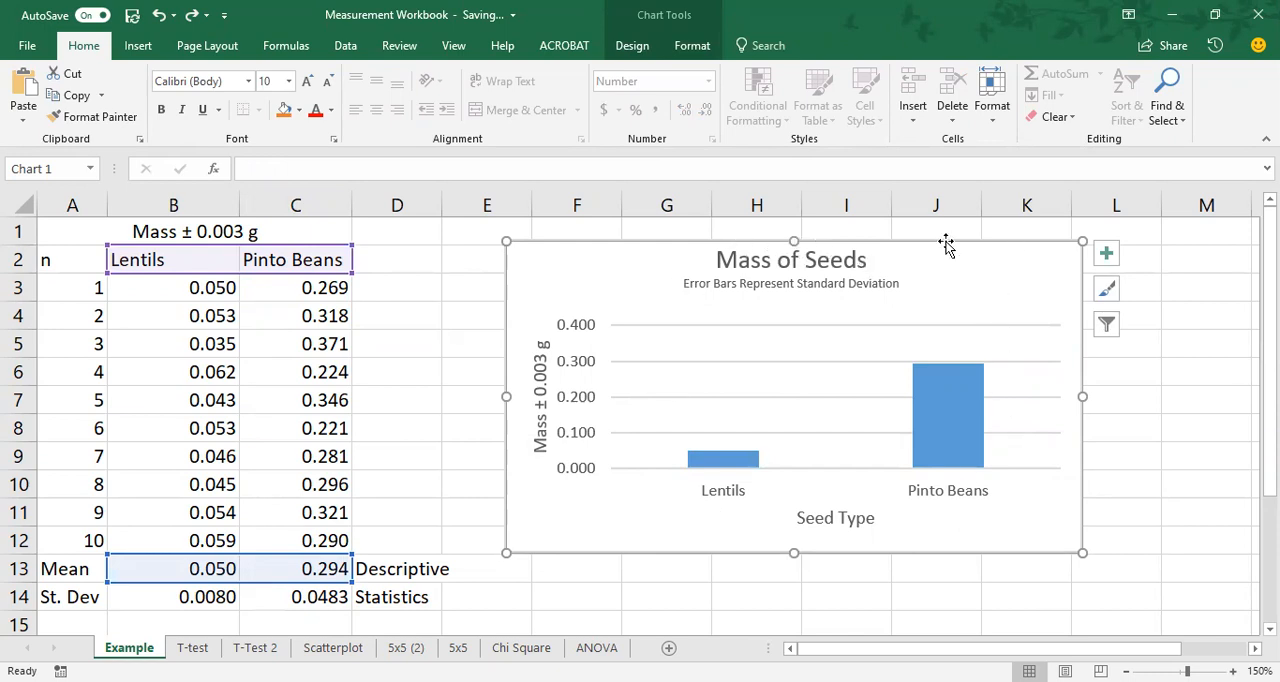
click(1108, 257)
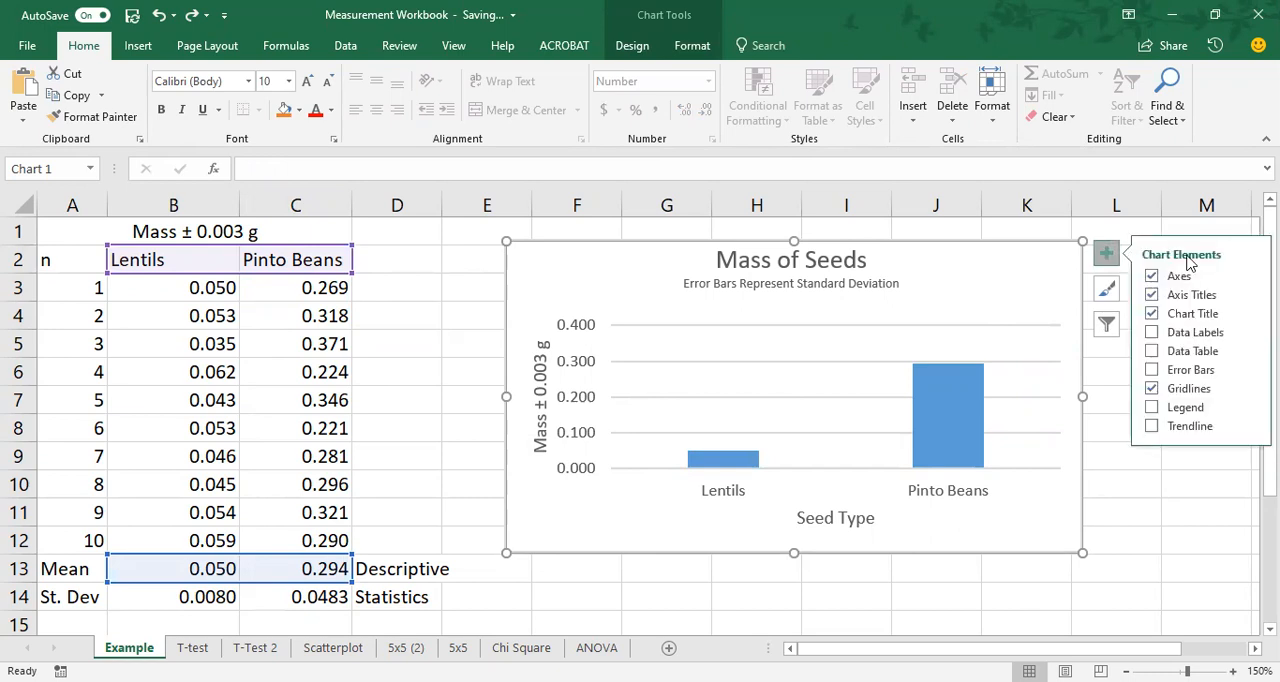
click(1153, 370)
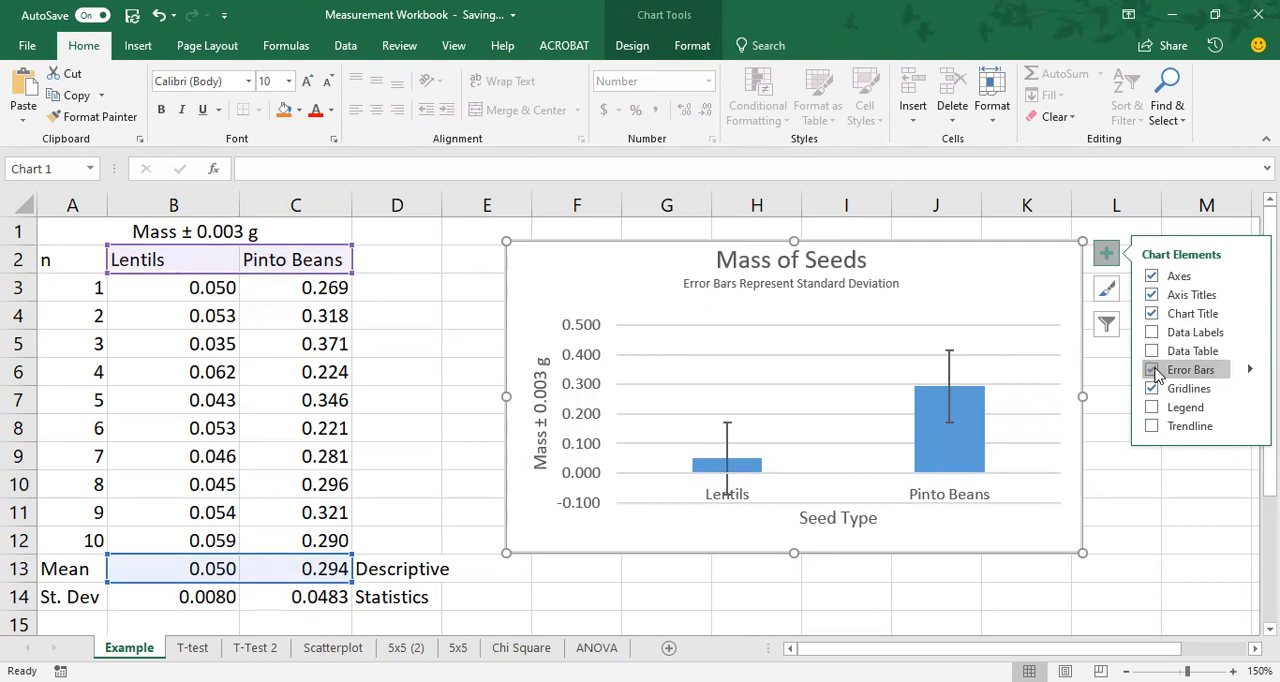
click(1250, 370)
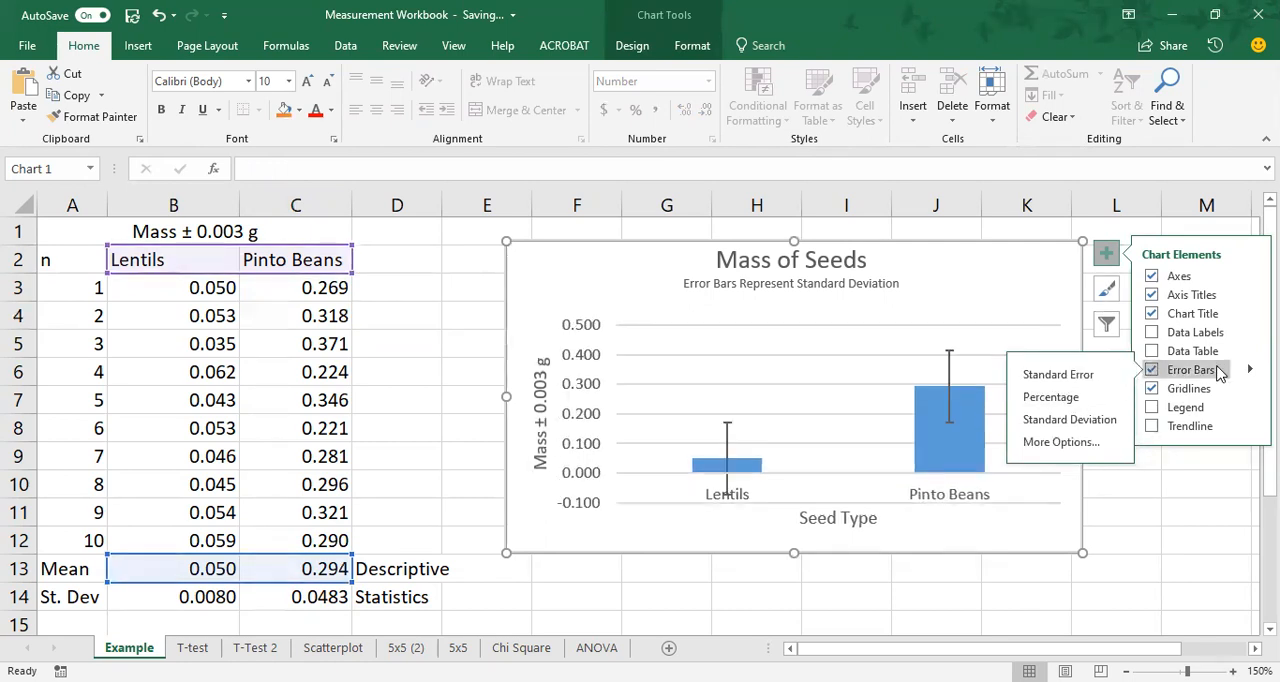
click(1052, 421)
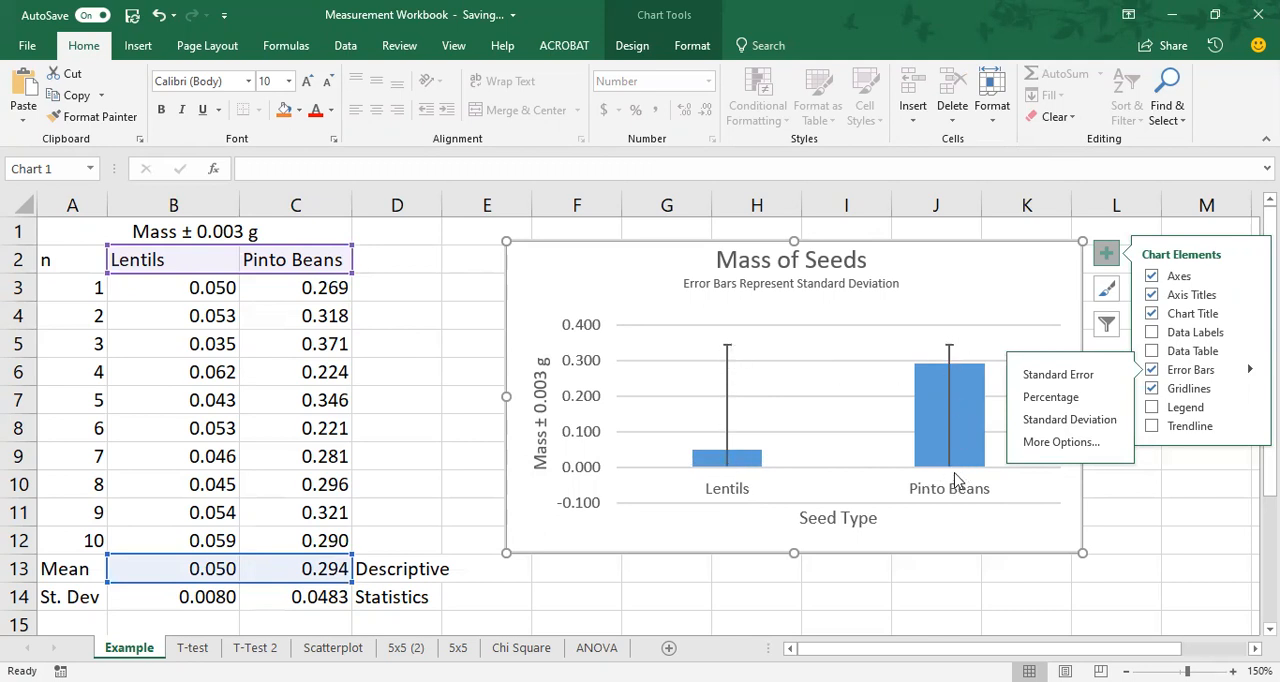
click(1040, 442)
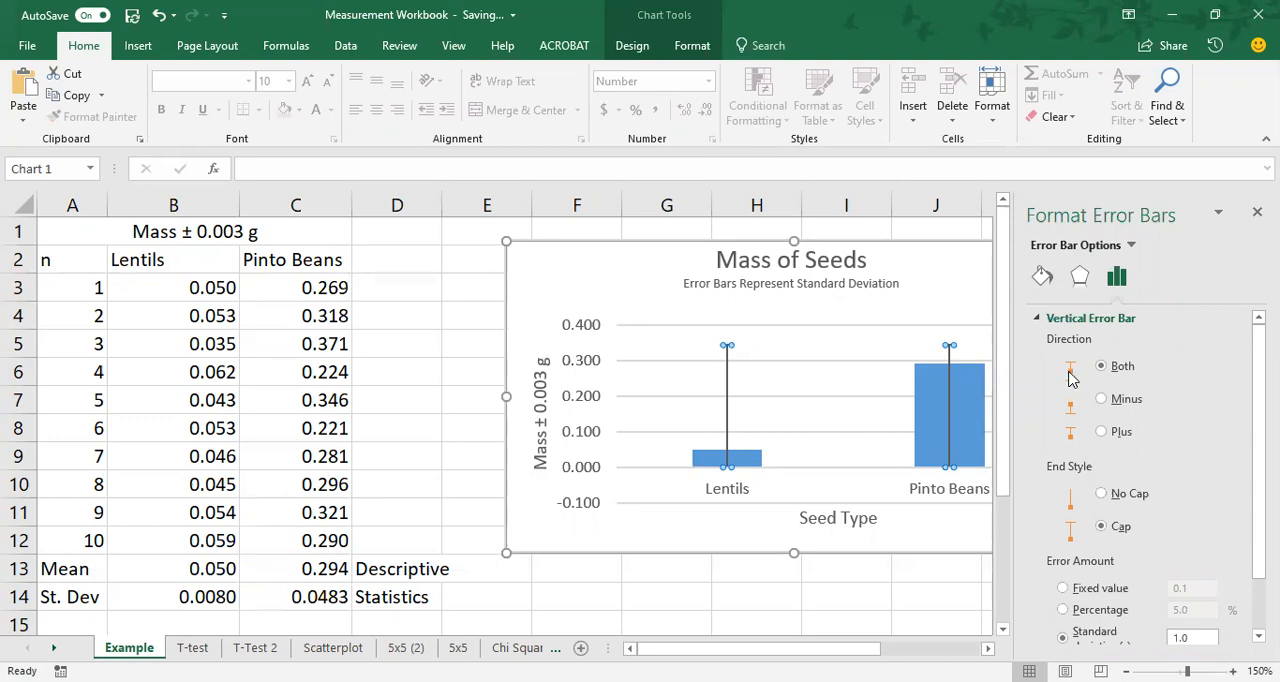
Switch the error bars to custom amounts and set the positive error value to the standard deviations in B14:C14.
scroll(1245, 400, down, 2)
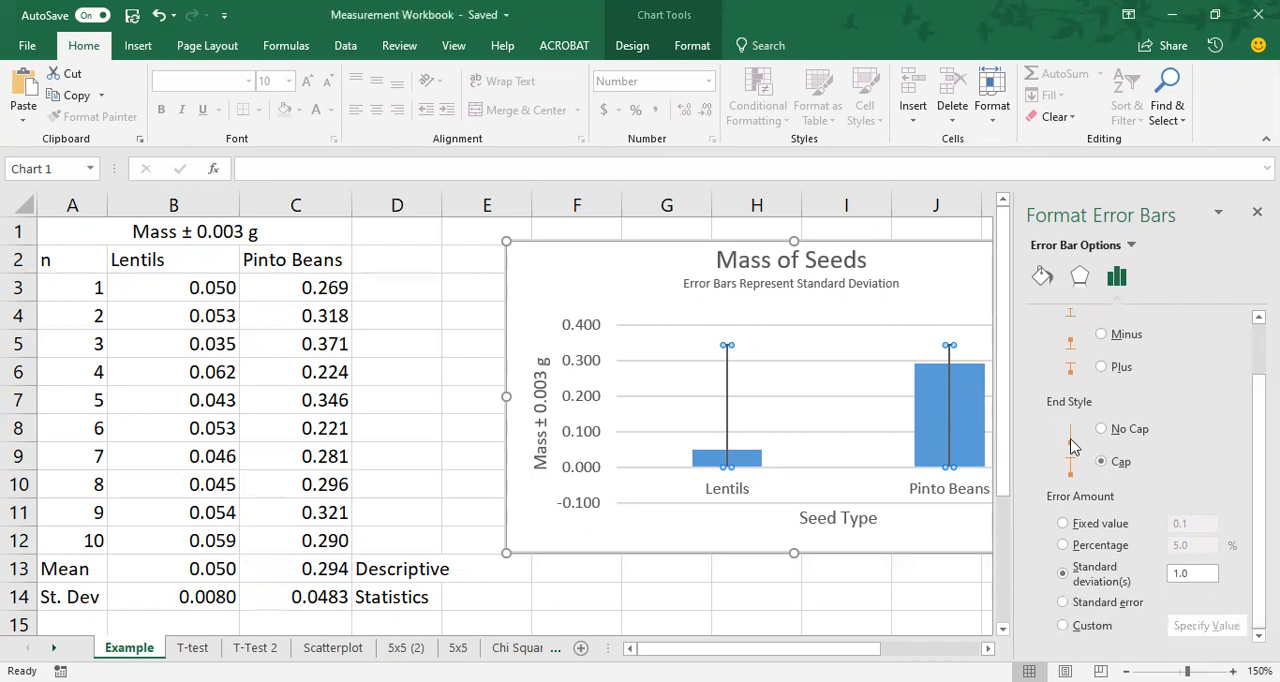
click(1064, 627)
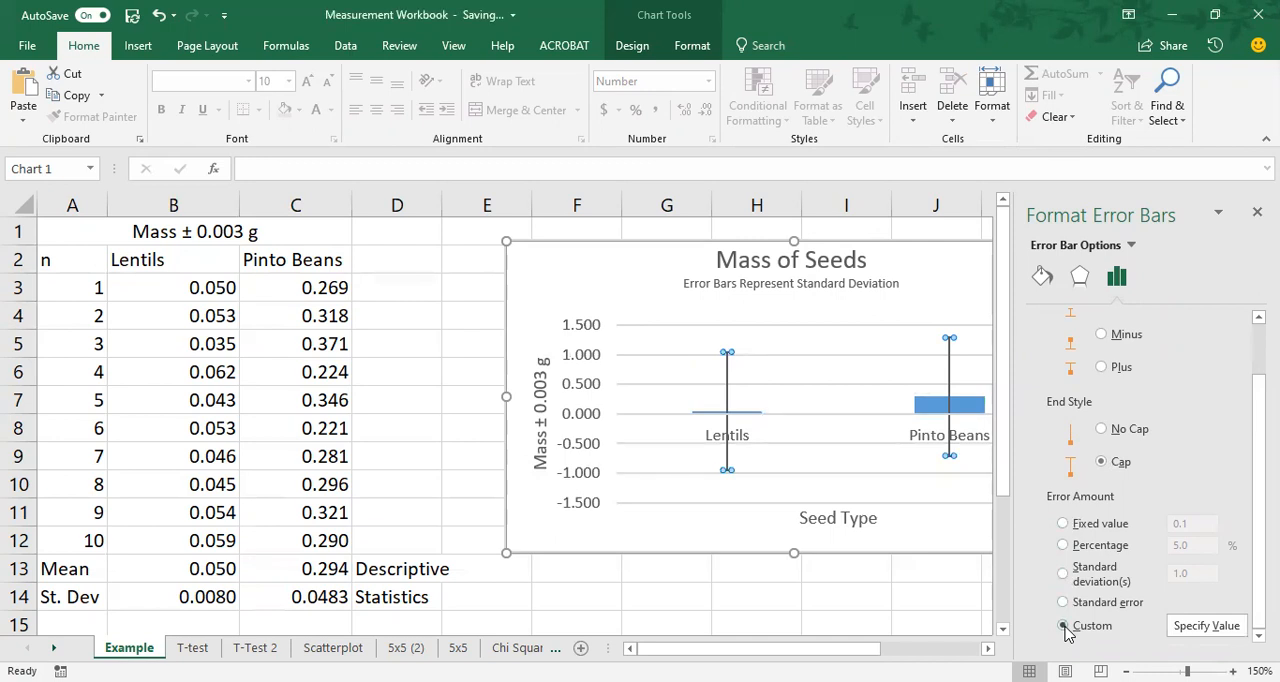
click(1178, 626)
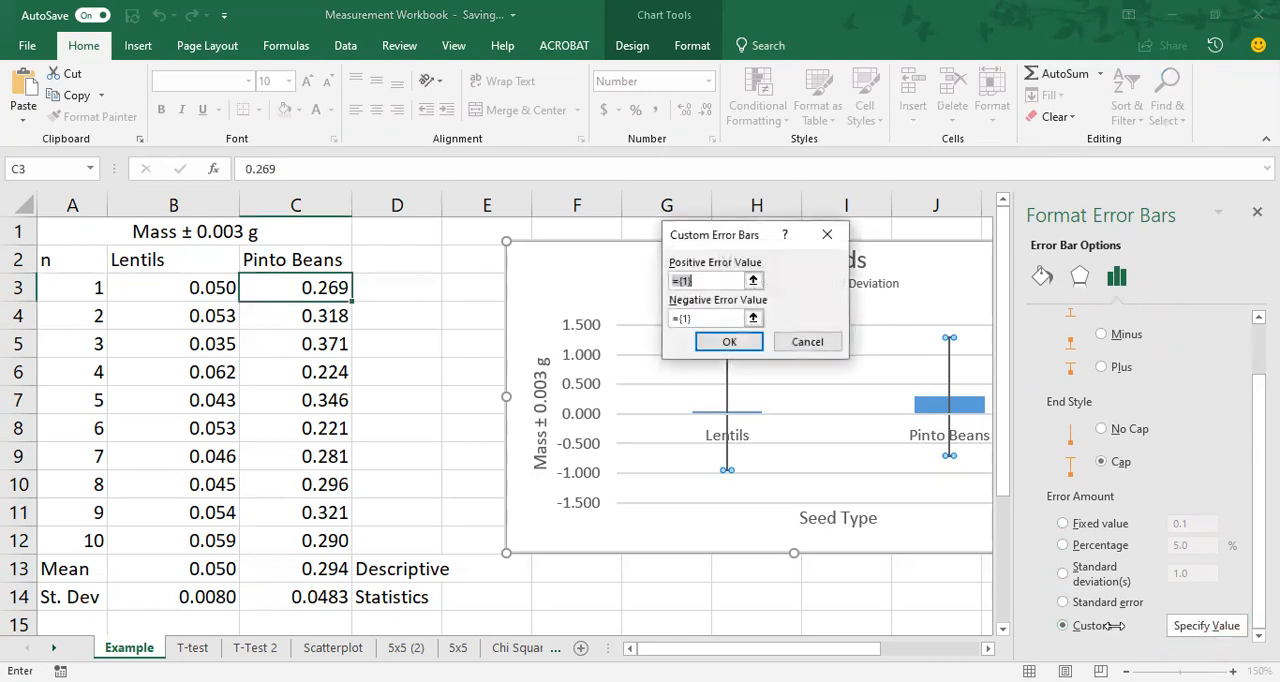
double_click(677, 279)
key(BackSpace)
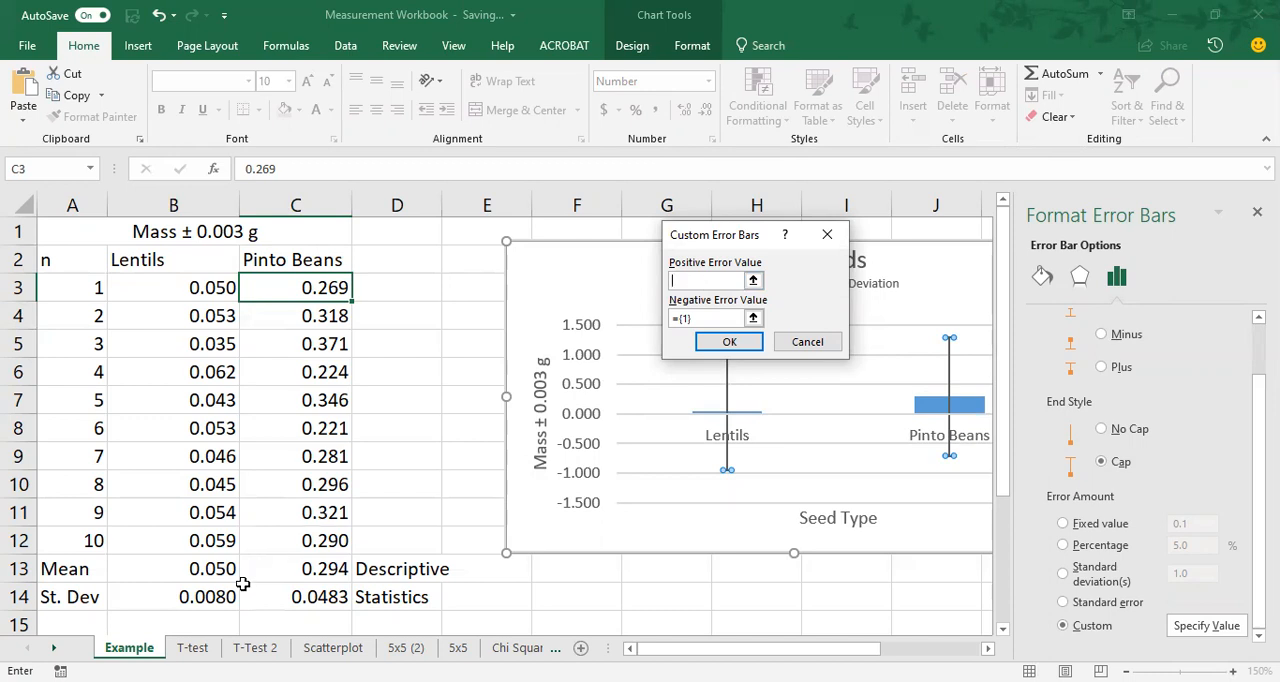
click(242, 584)
drag(242, 590, 320, 597)
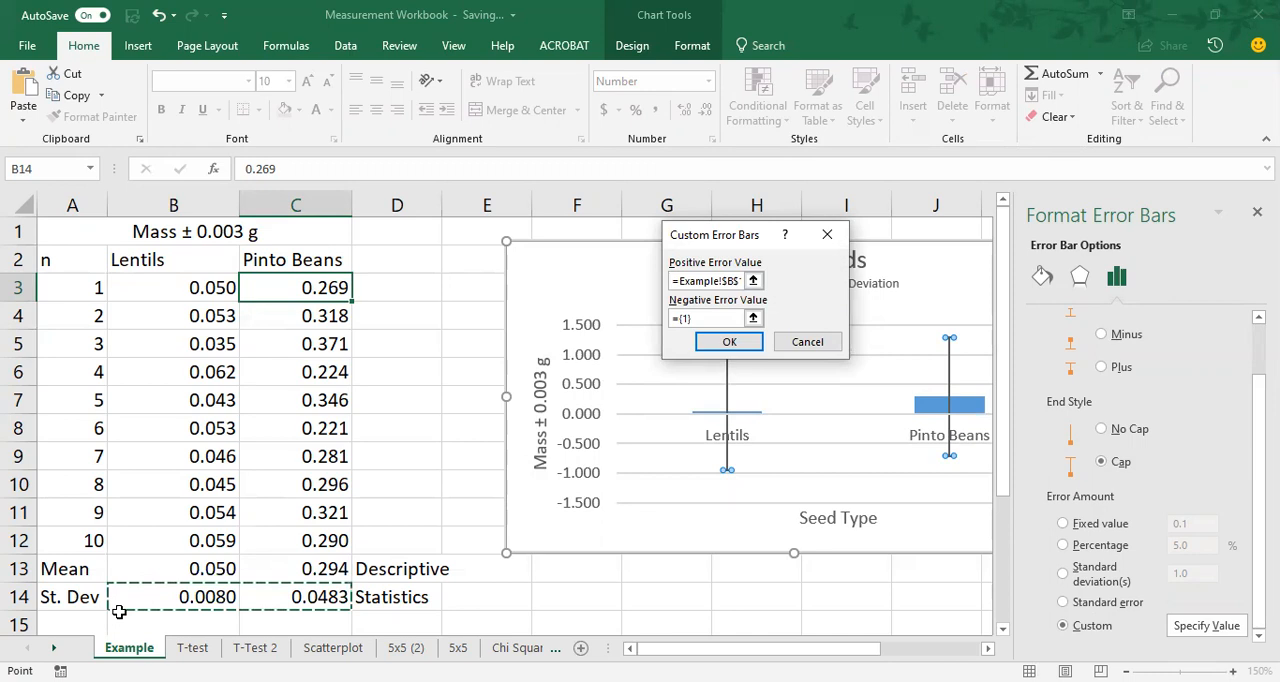
Set the negative error value to the standard deviations in B14:C14, apply the custom error bars and close the formatting pane.
click(737, 317)
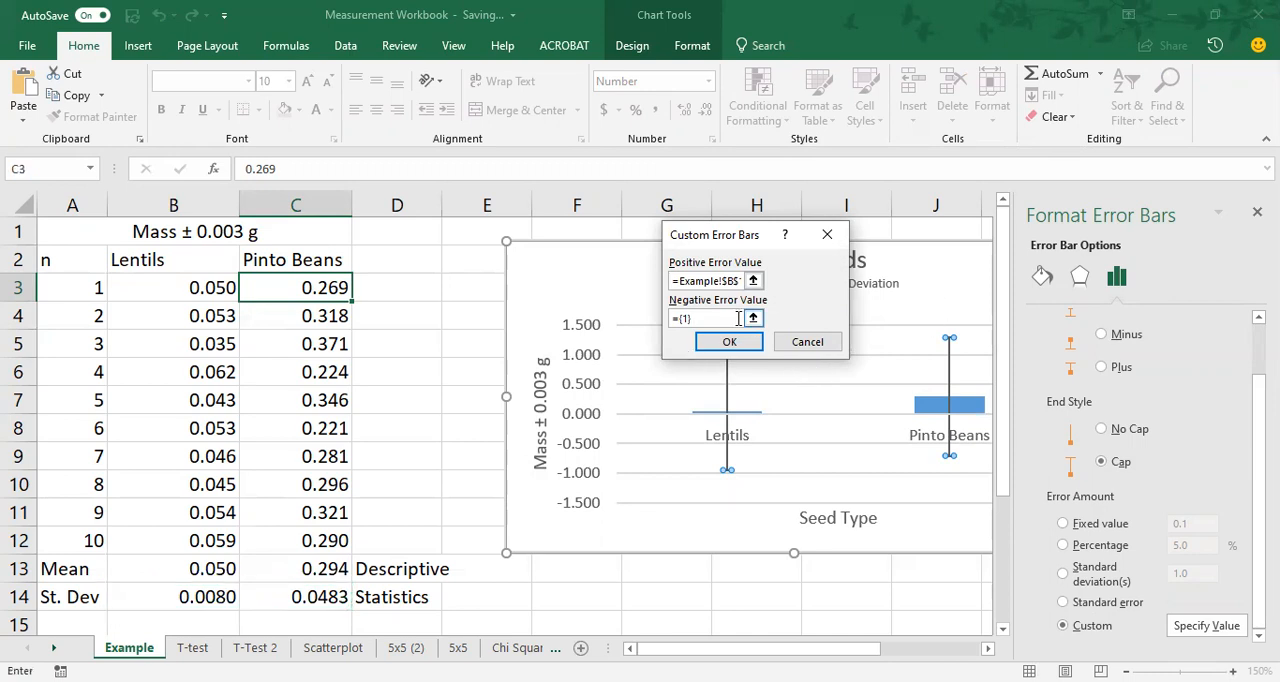
drag(725, 318, 652, 320)
key(BackSpace)
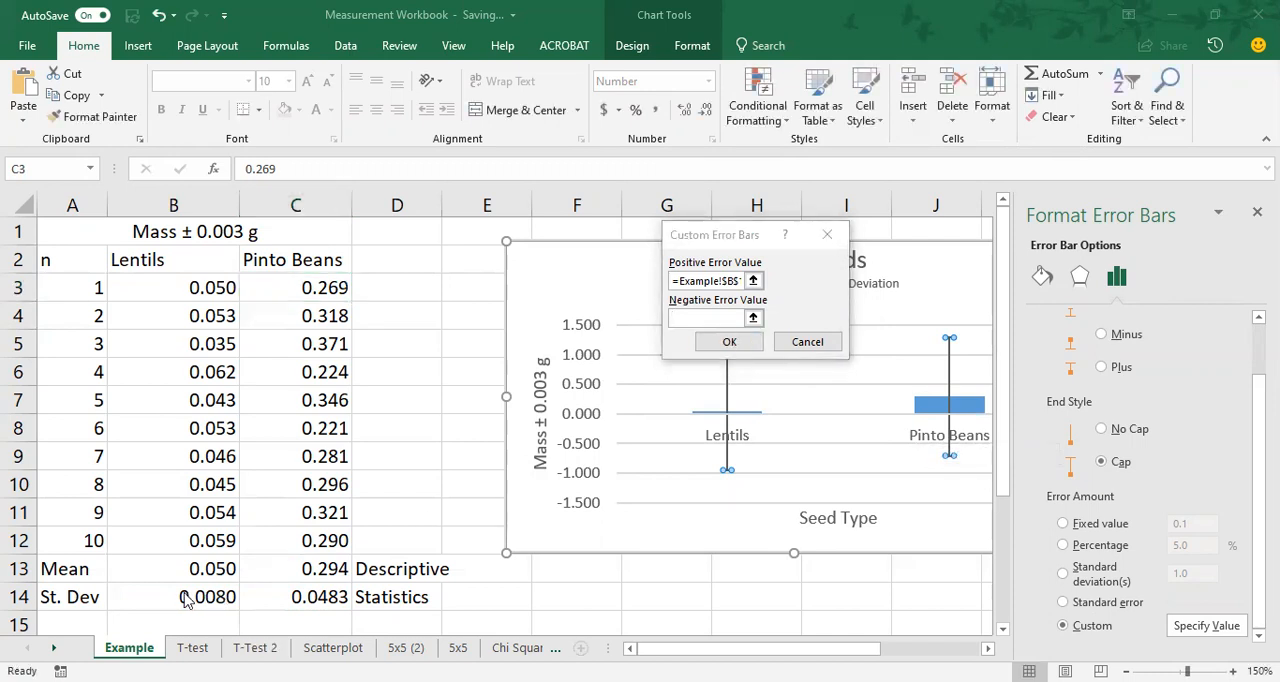
click(676, 322)
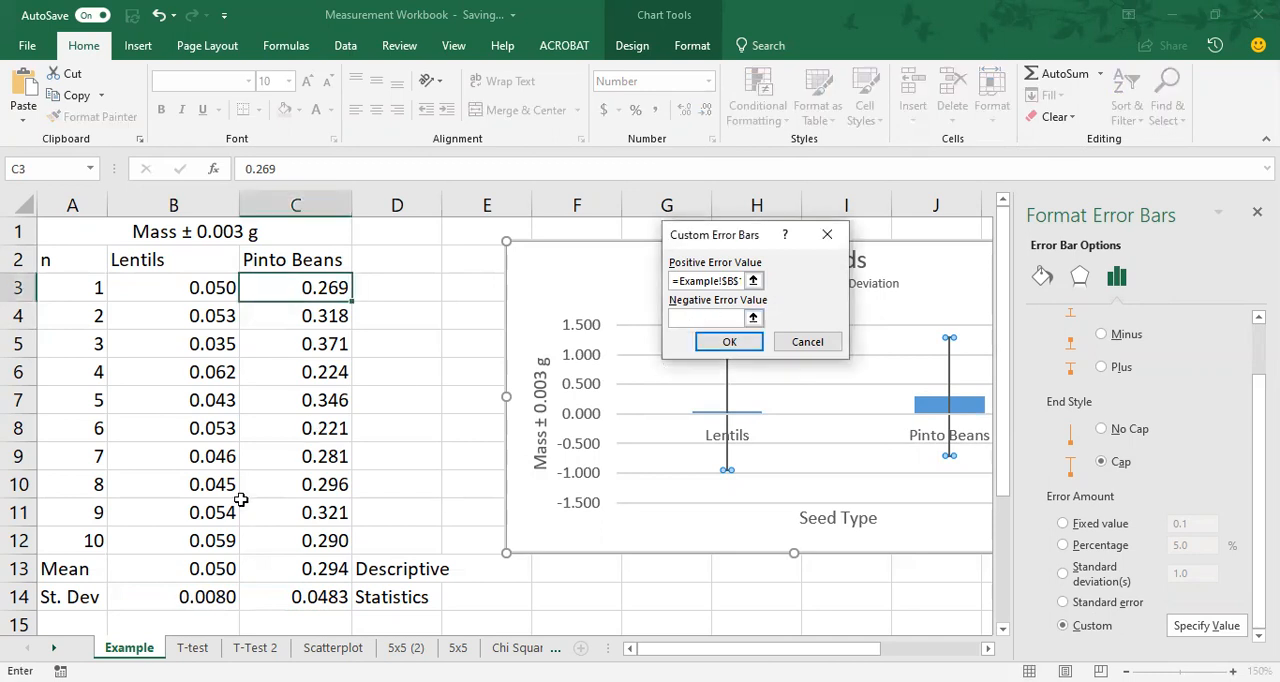
click(203, 597)
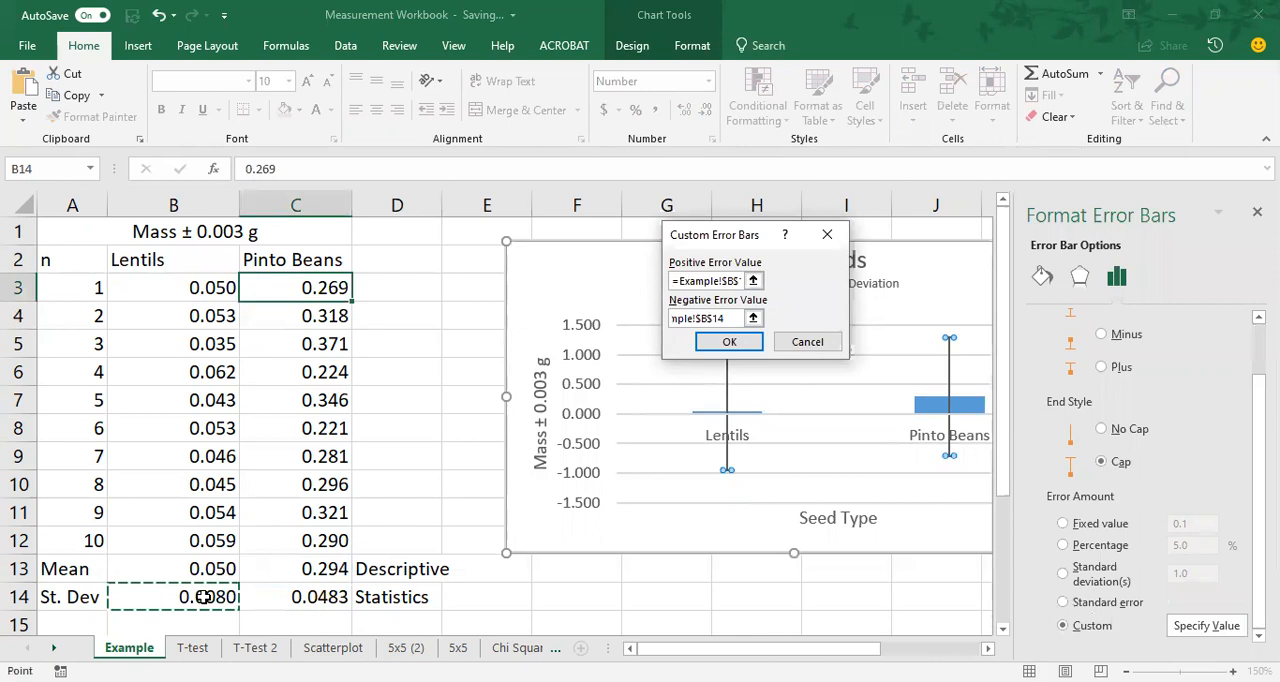
drag(203, 597, 296, 597)
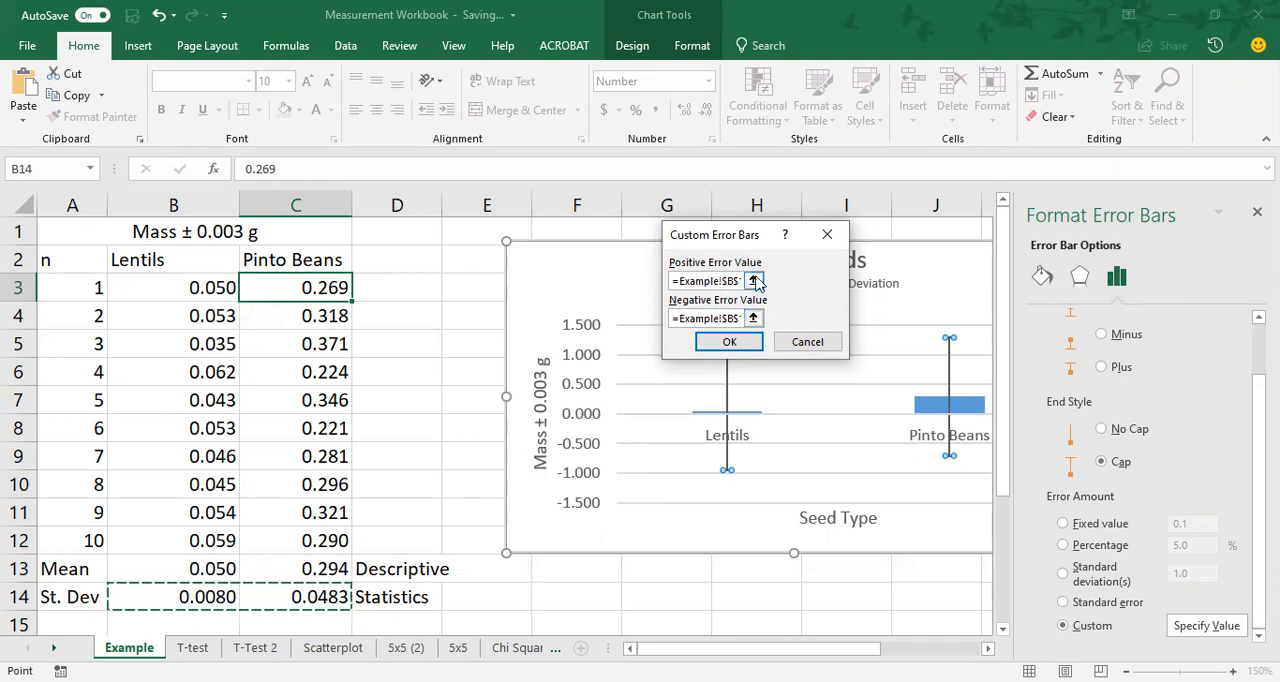
click(745, 344)
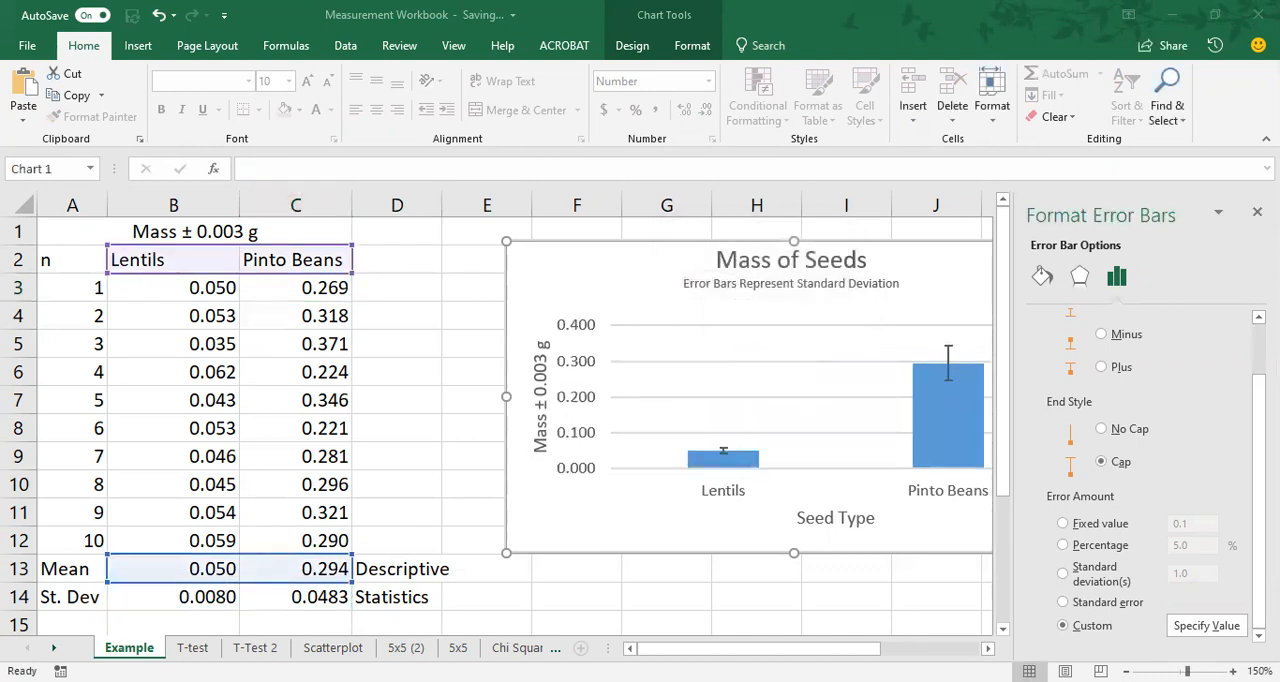
click(1257, 212)
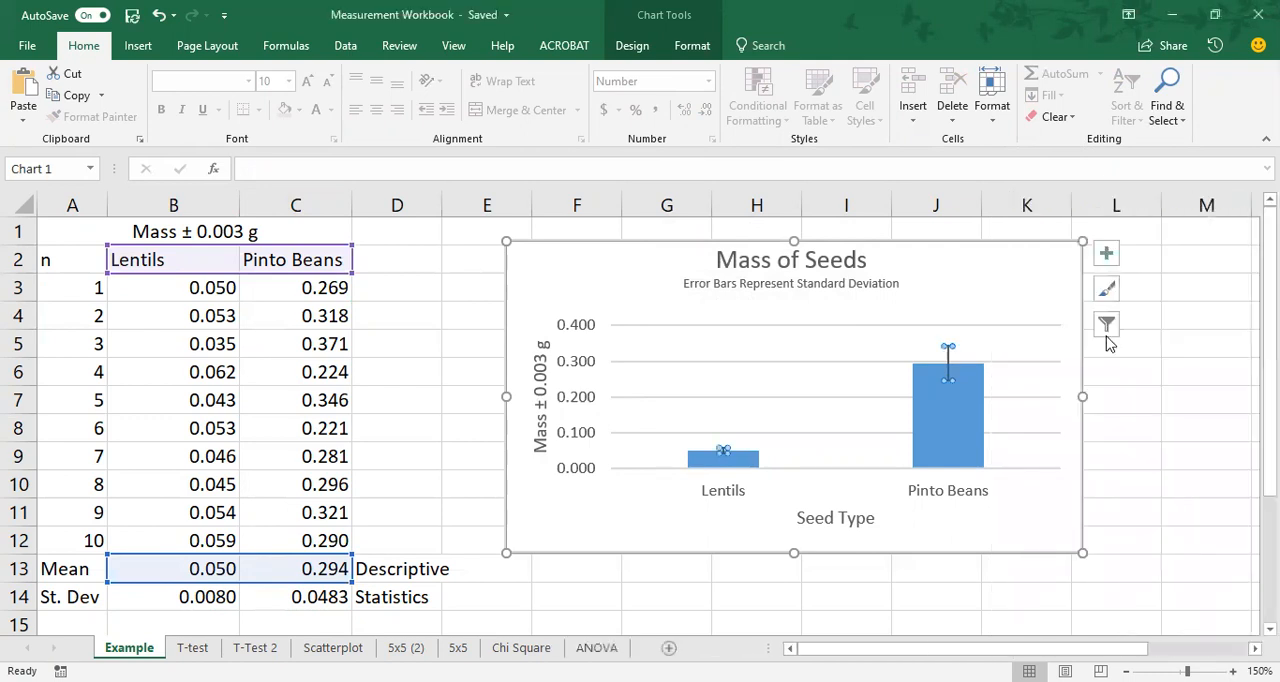
click(1021, 352)
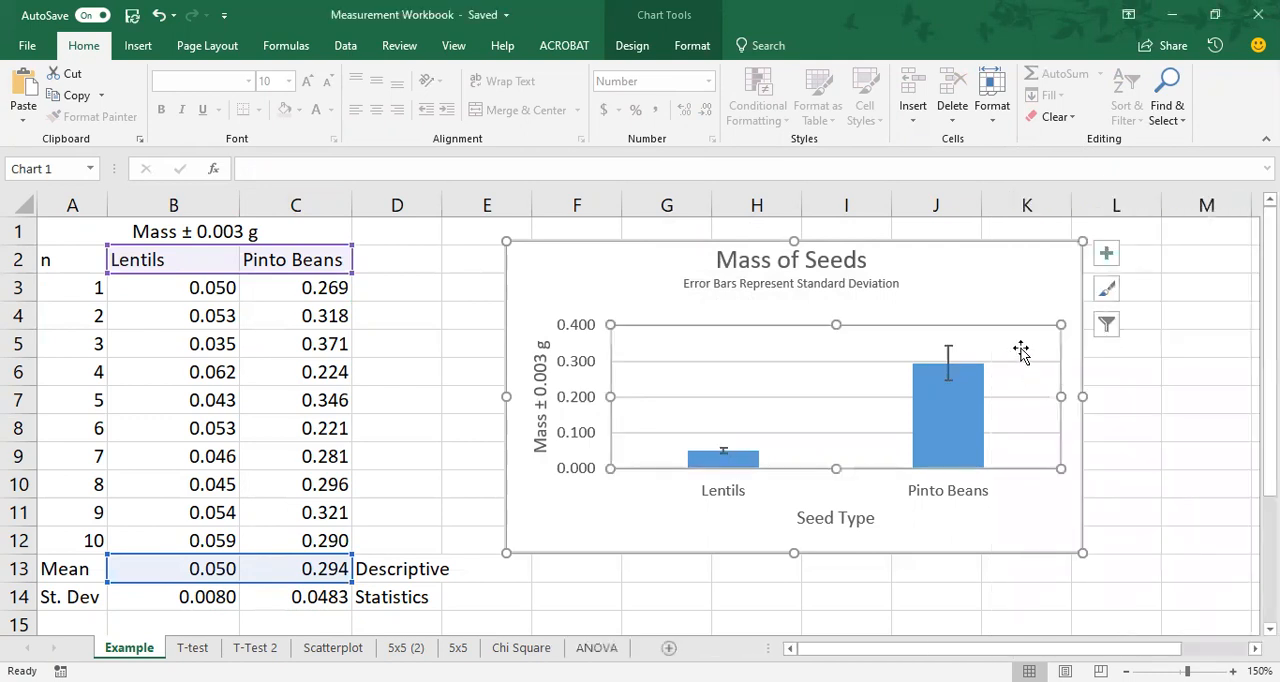
click(1045, 300)
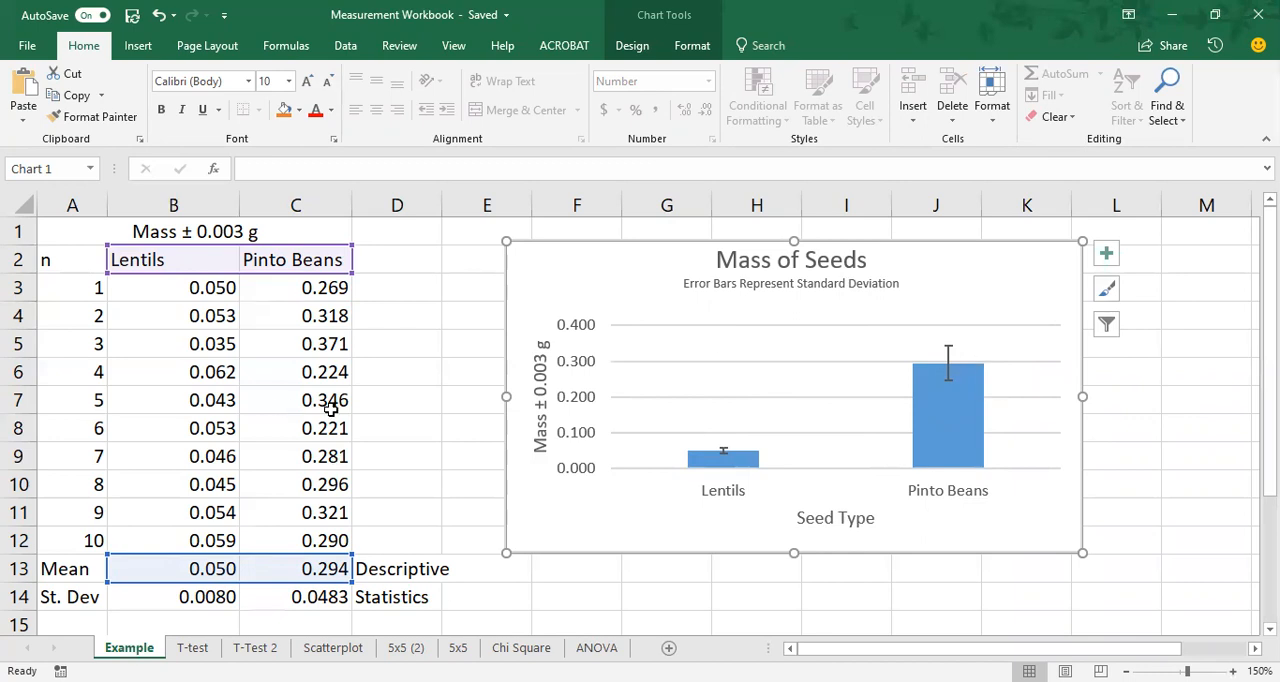
Delete the explanatory notes in cells D13:D14, C17:C18 and B18 of the Example sheet.
scroll(246, 496, down, 2)
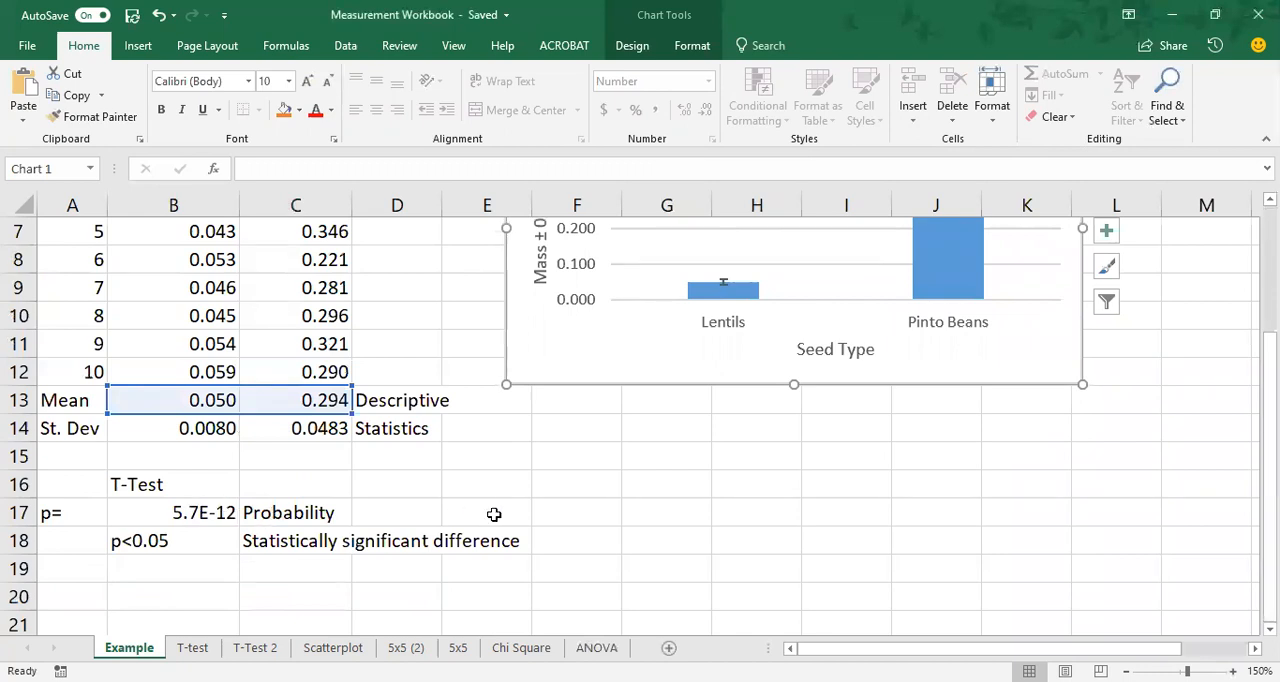
scroll(614, 519, up, 2)
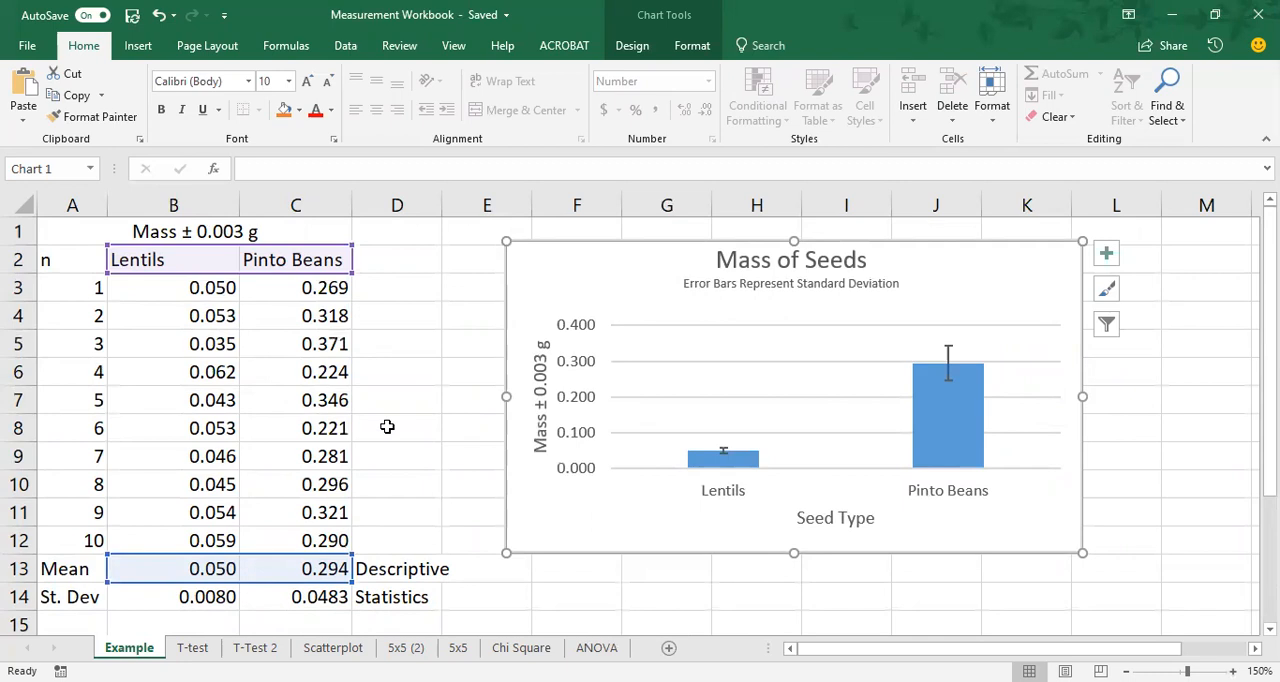
click(425, 405)
scroll(425, 405, down, 2)
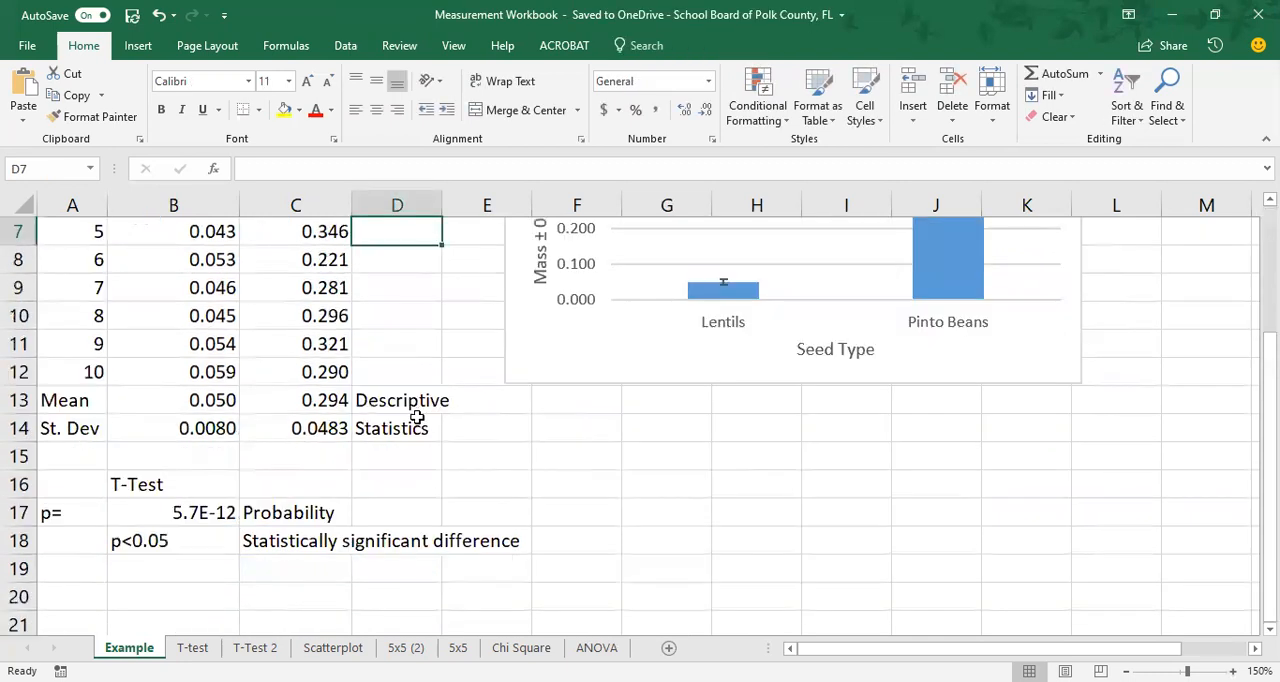
drag(408, 405, 408, 421)
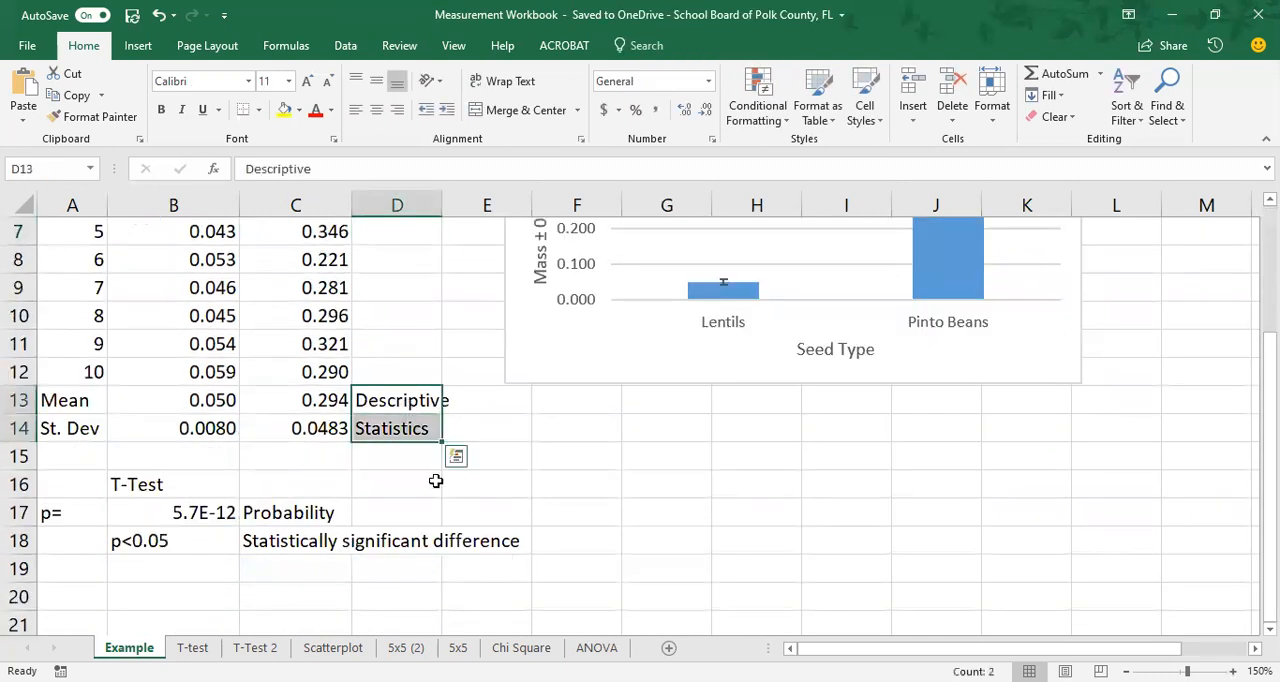
key(Delete)
drag(309, 510, 305, 530)
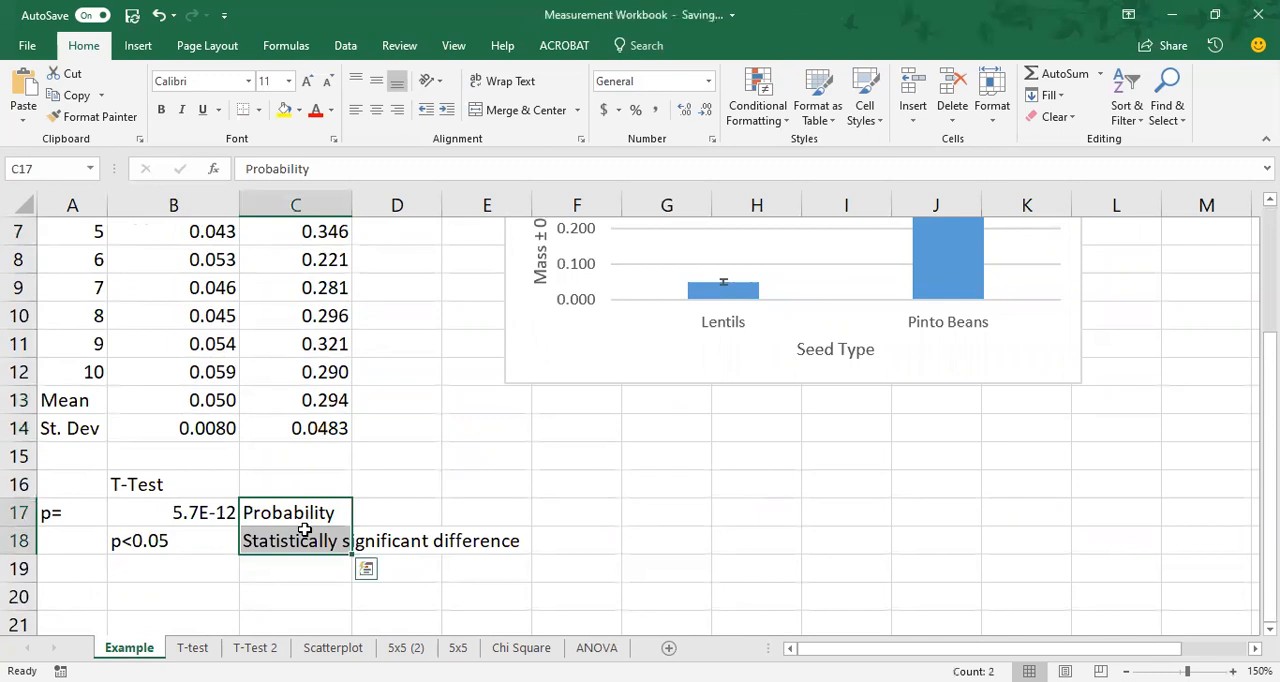
key(Delete)
click(206, 549)
key(Delete)
Apply All Borders to the data and t-test table in A1:C17.
scroll(368, 542, up, 2)
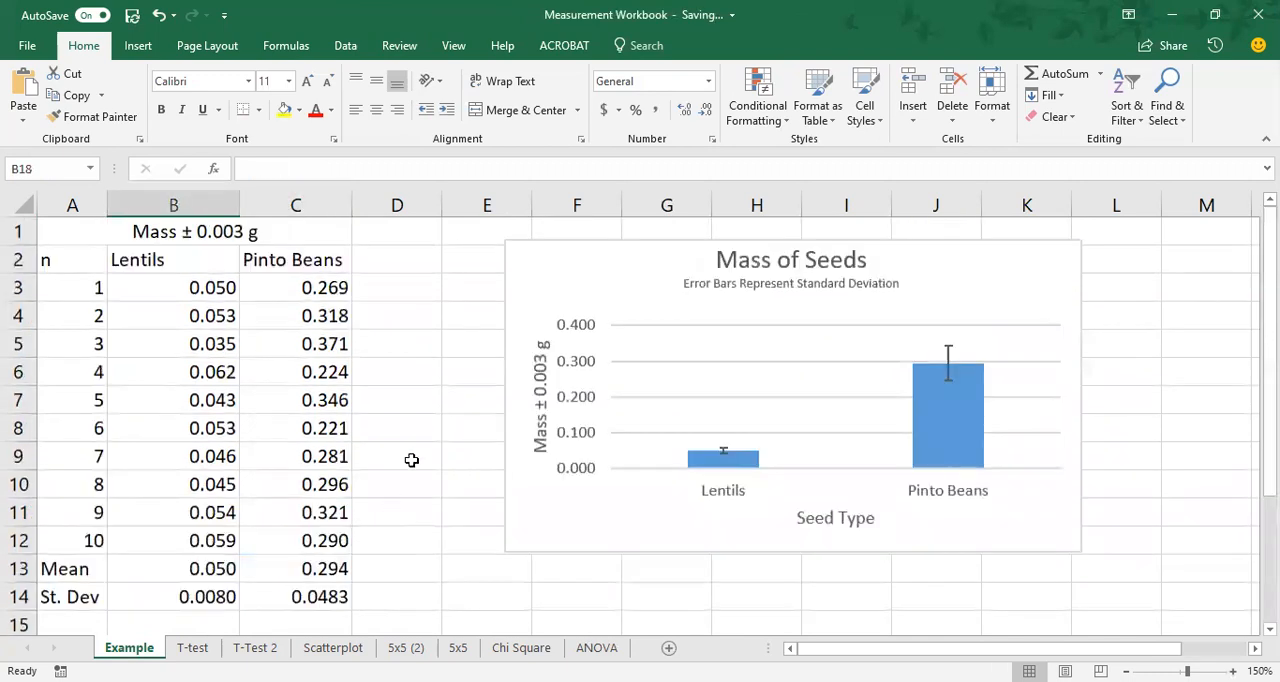
scroll(417, 434, down, 1)
scroll(426, 432, up, 1)
click(100, 238)
drag(100, 238, 128, 597)
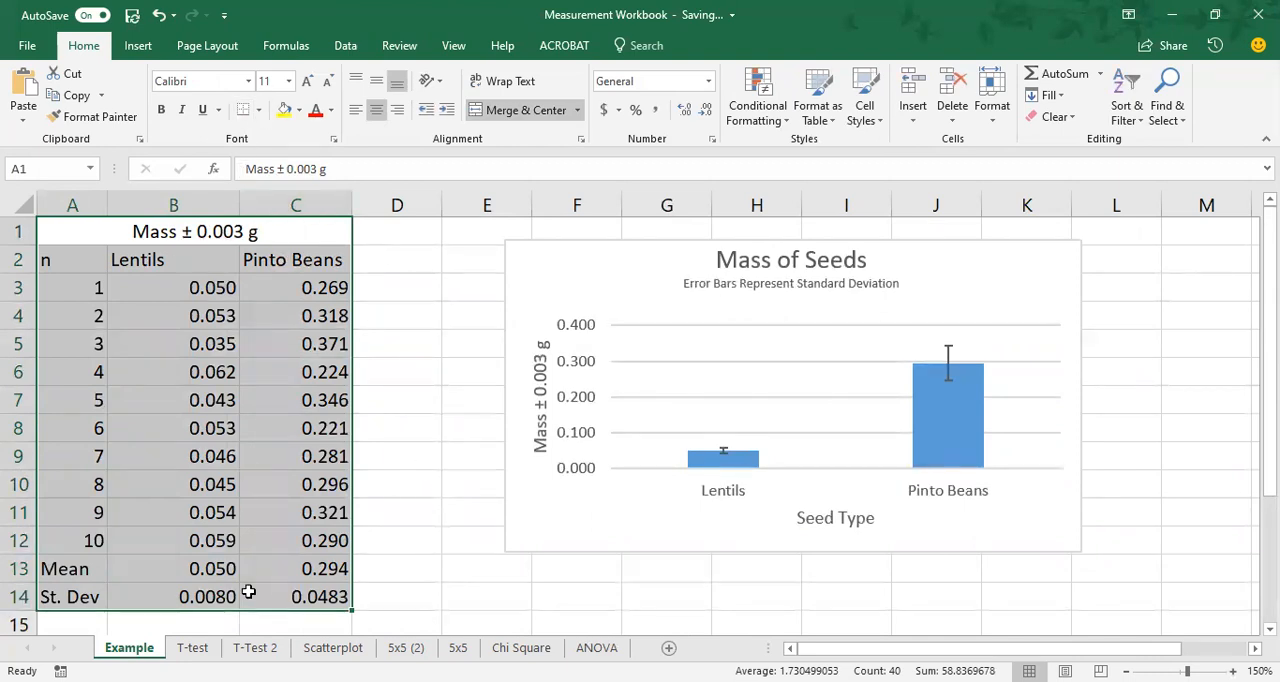
scroll(454, 488, down, 2)
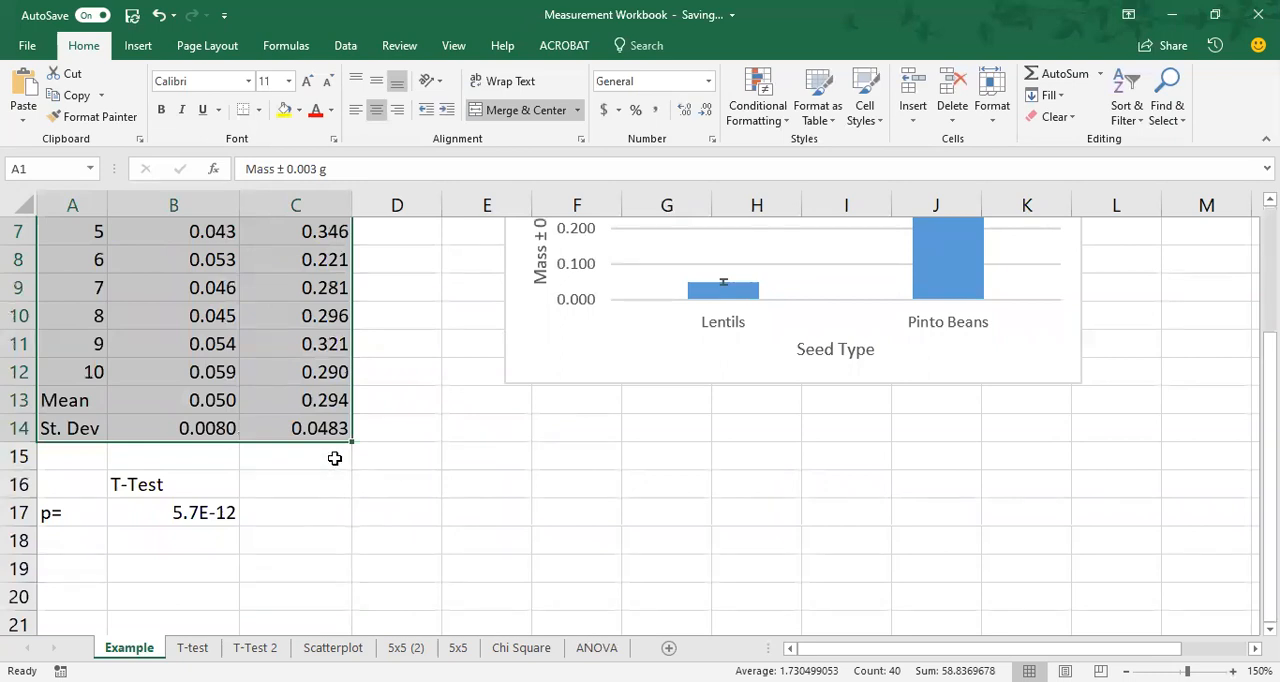
key(ctrl+shift+Down)
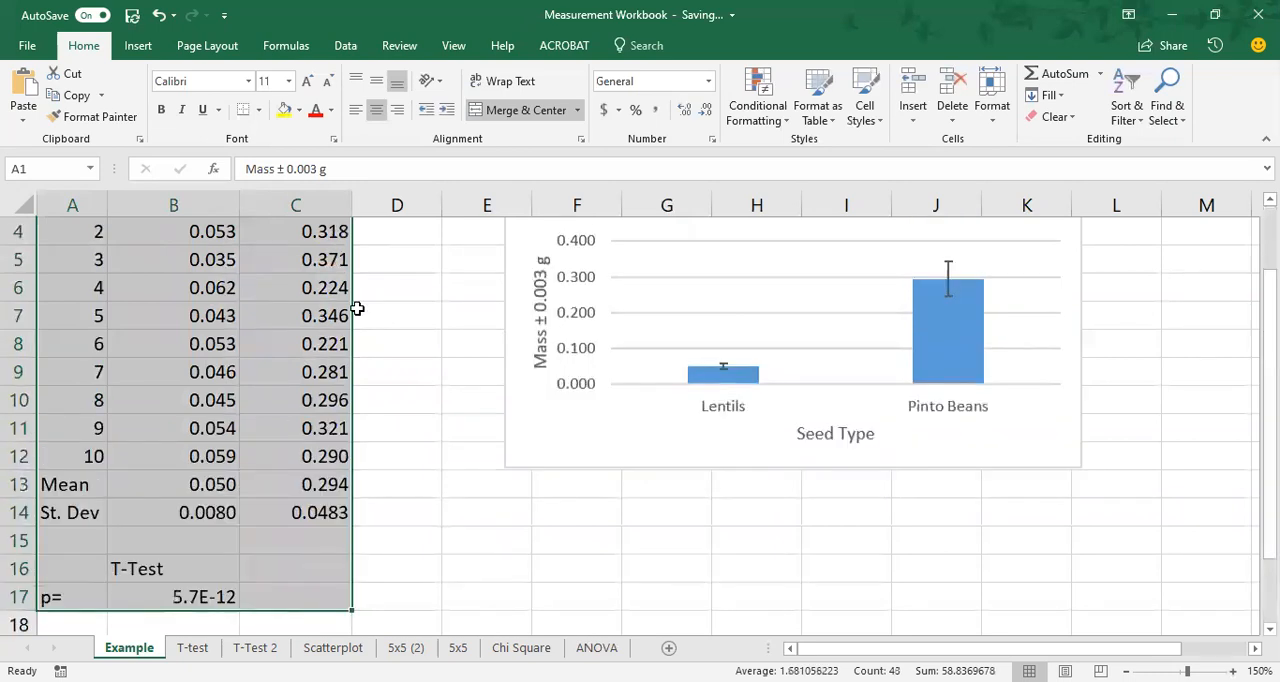
click(260, 112)
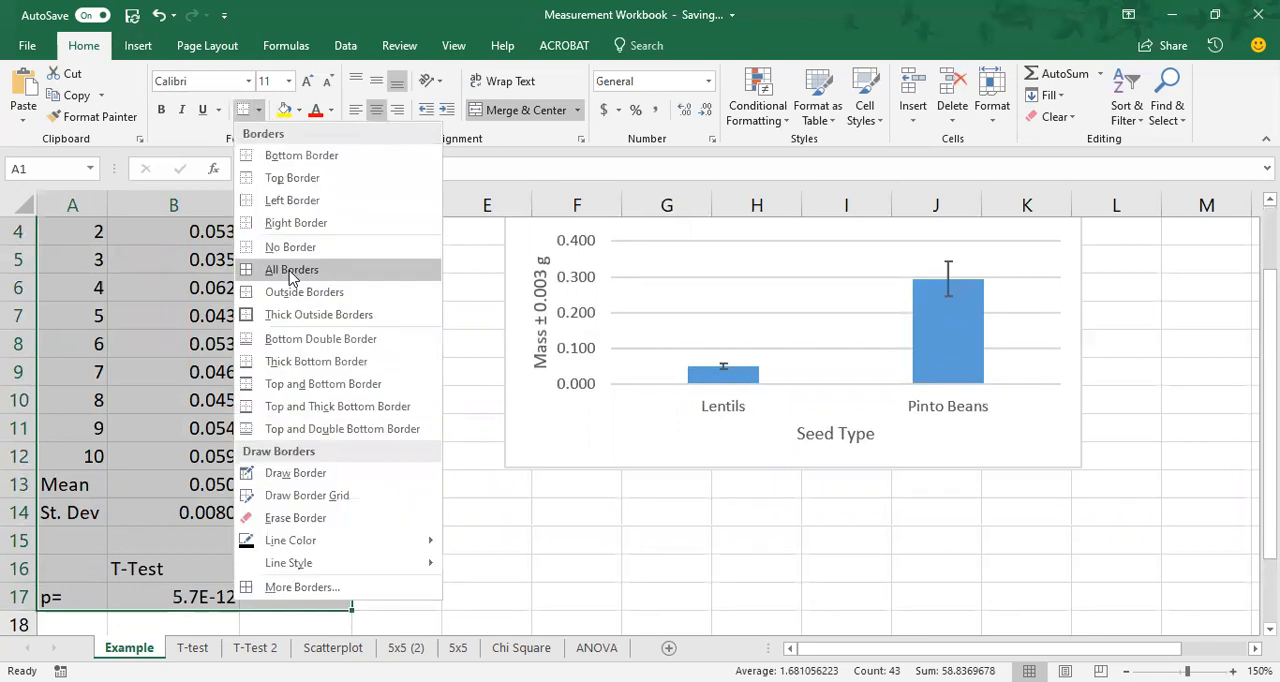
click(291, 276)
scroll(389, 394, down, 4)
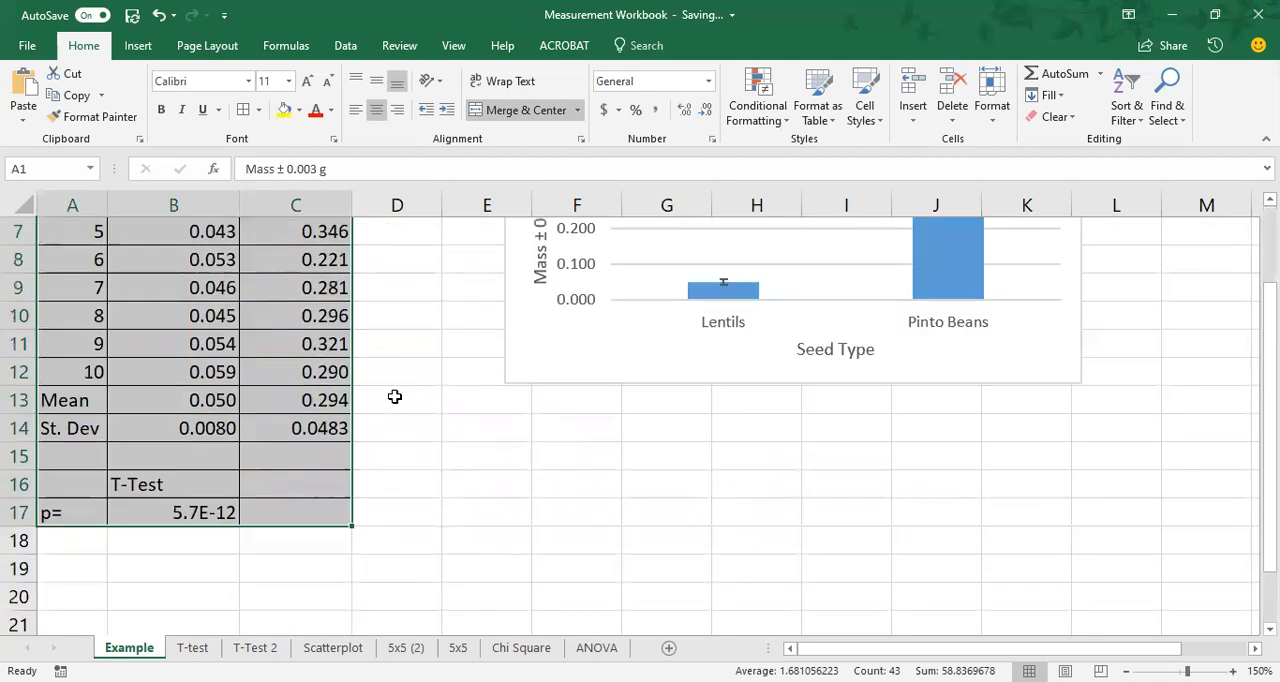
scroll(443, 422, up, 4)
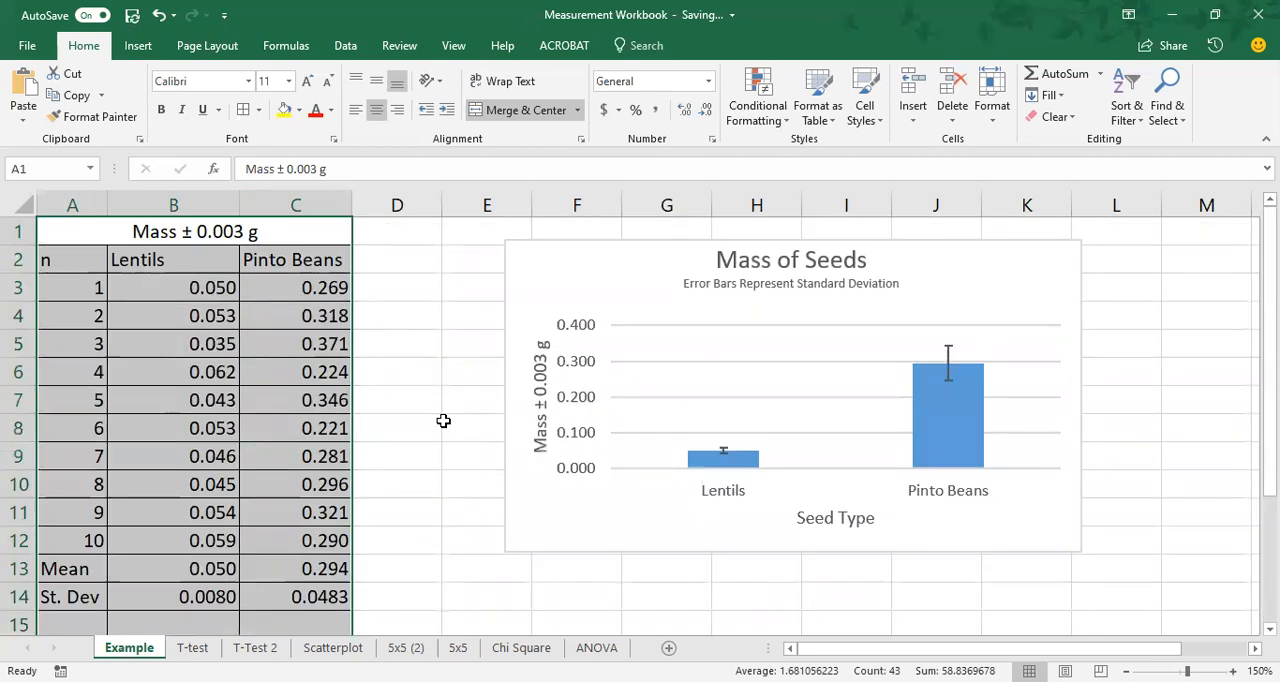
Copy the bordered table A1:C17, cancel that copy, and copy the Mass of Seeds chart instead.
click(70, 97)
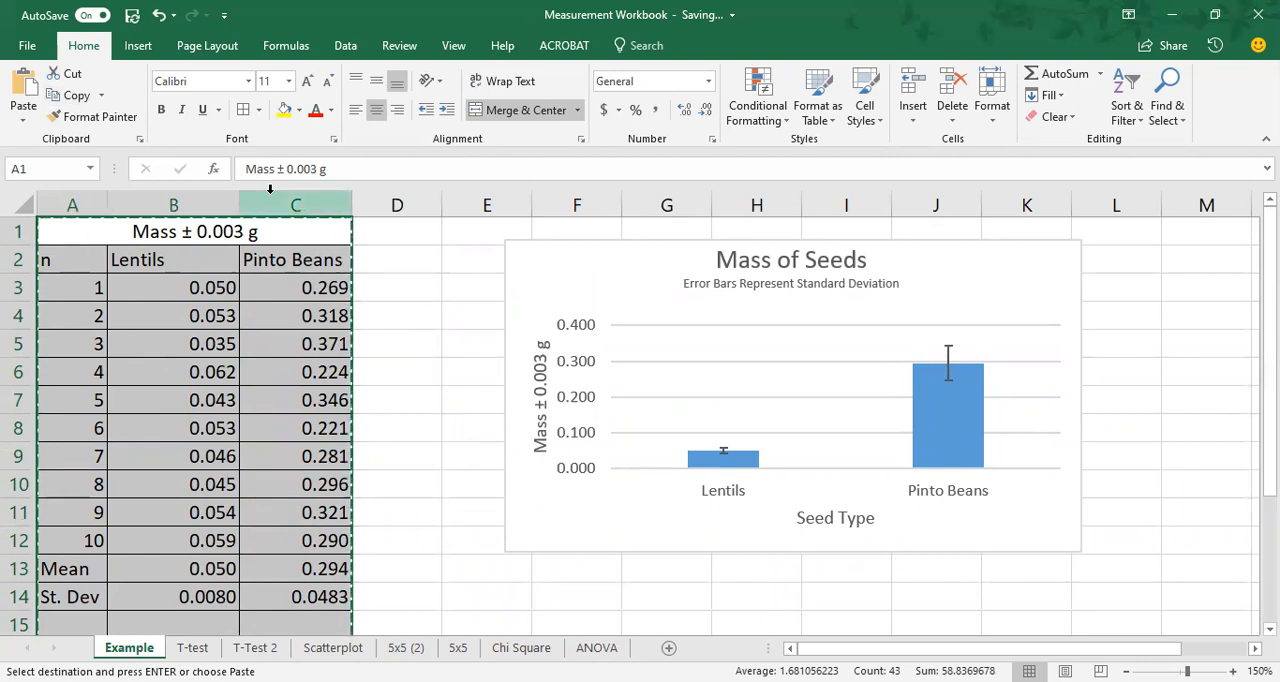
key(Escape)
click(622, 264)
key(ctrl+c)
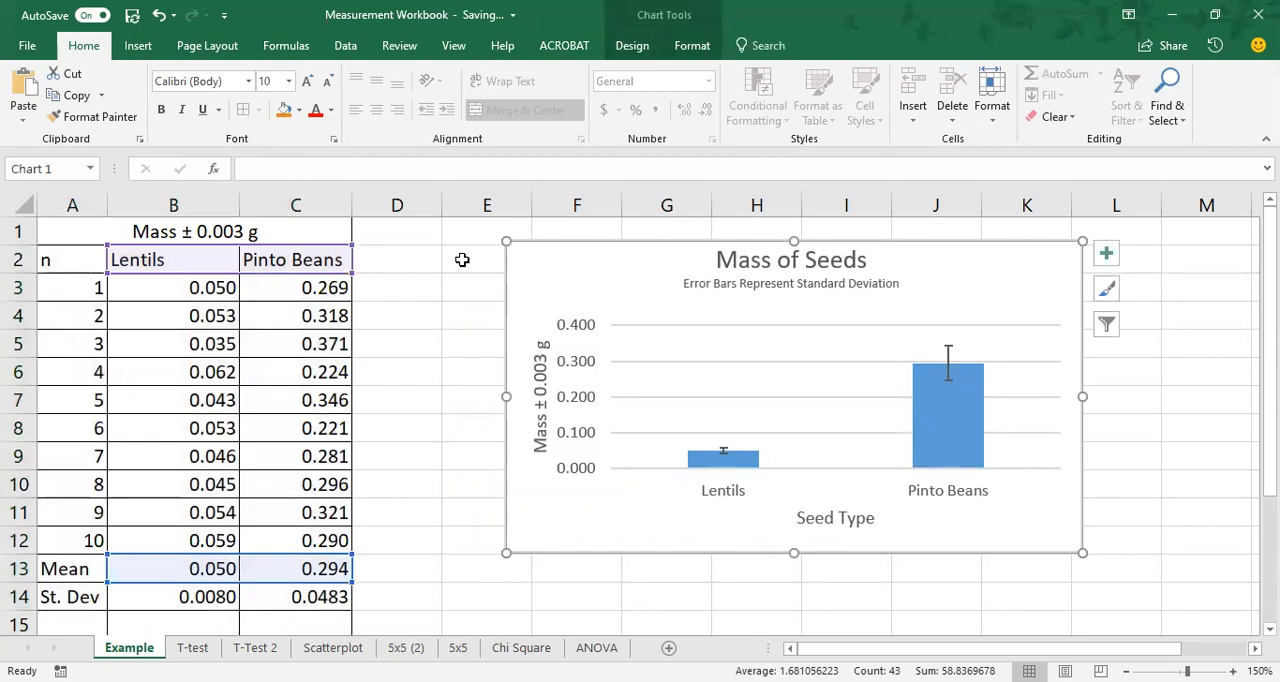
click(462, 266)
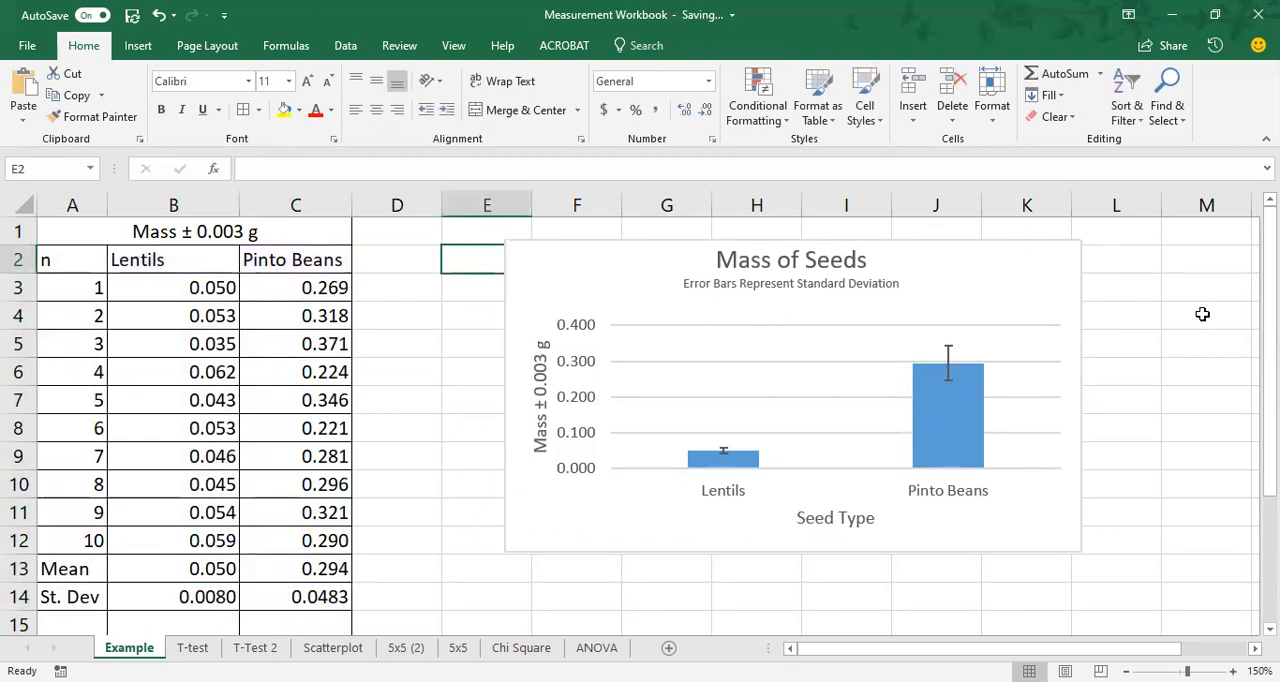
click(990, 287)
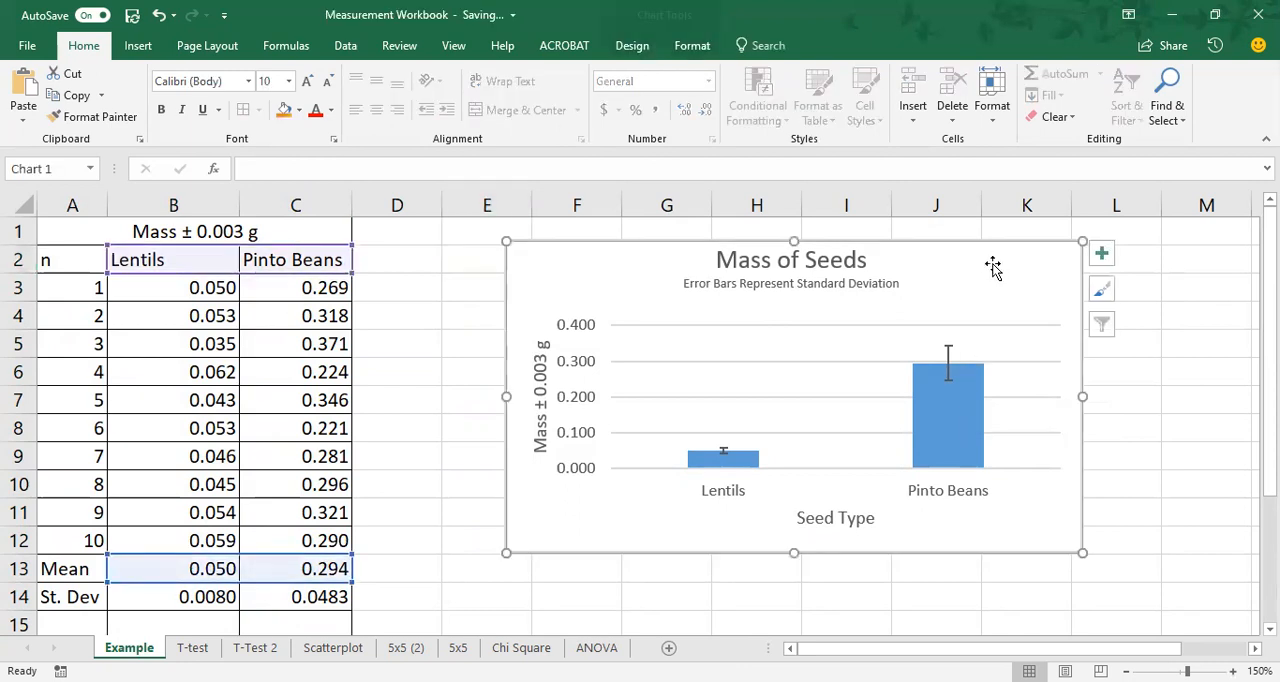
click(640, 48)
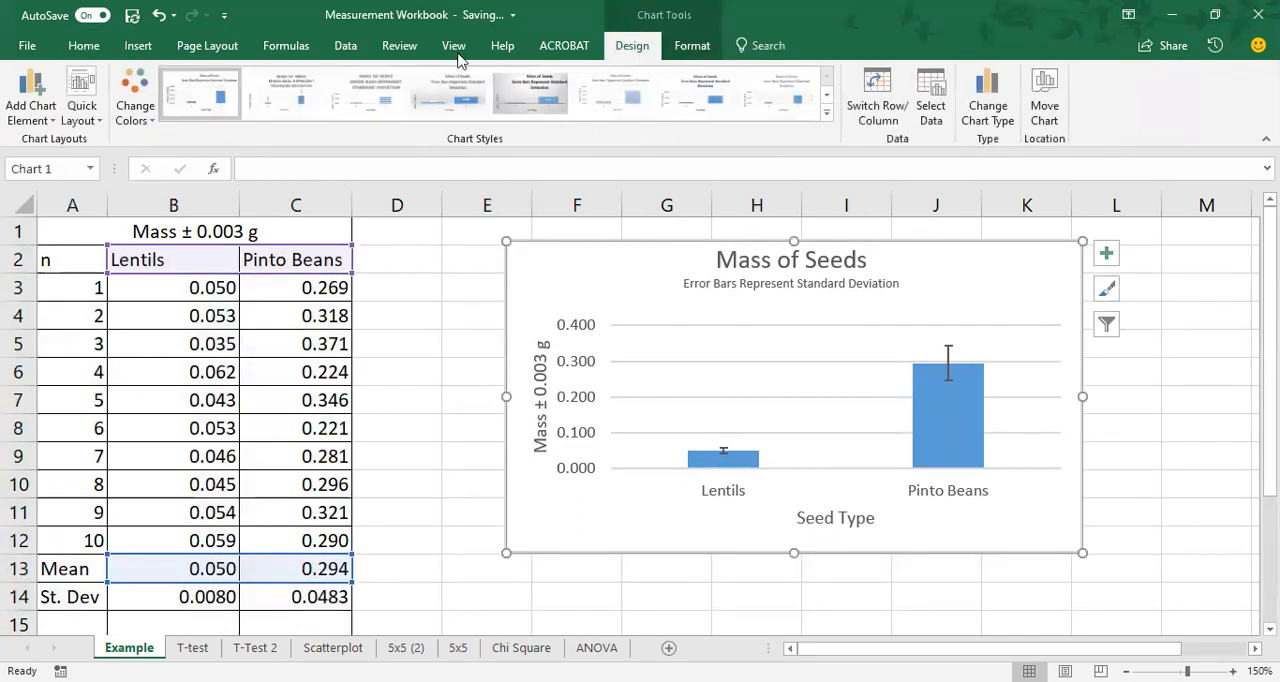
click(691, 47)
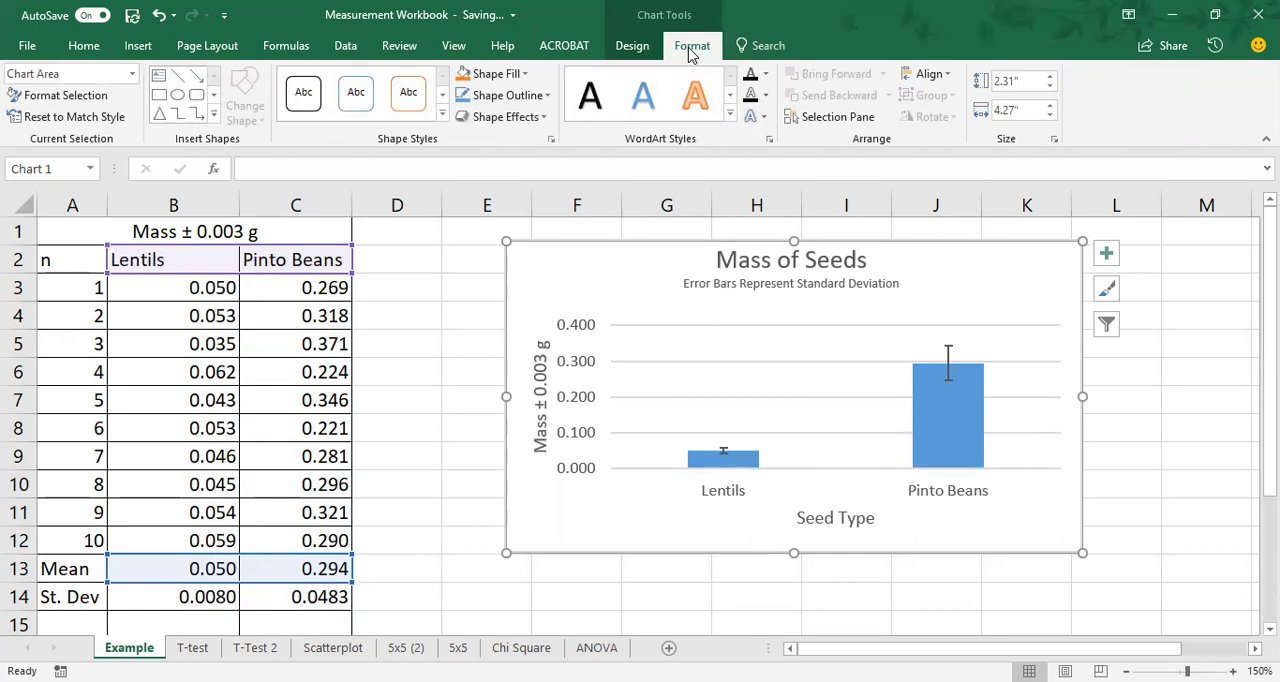
click(472, 272)
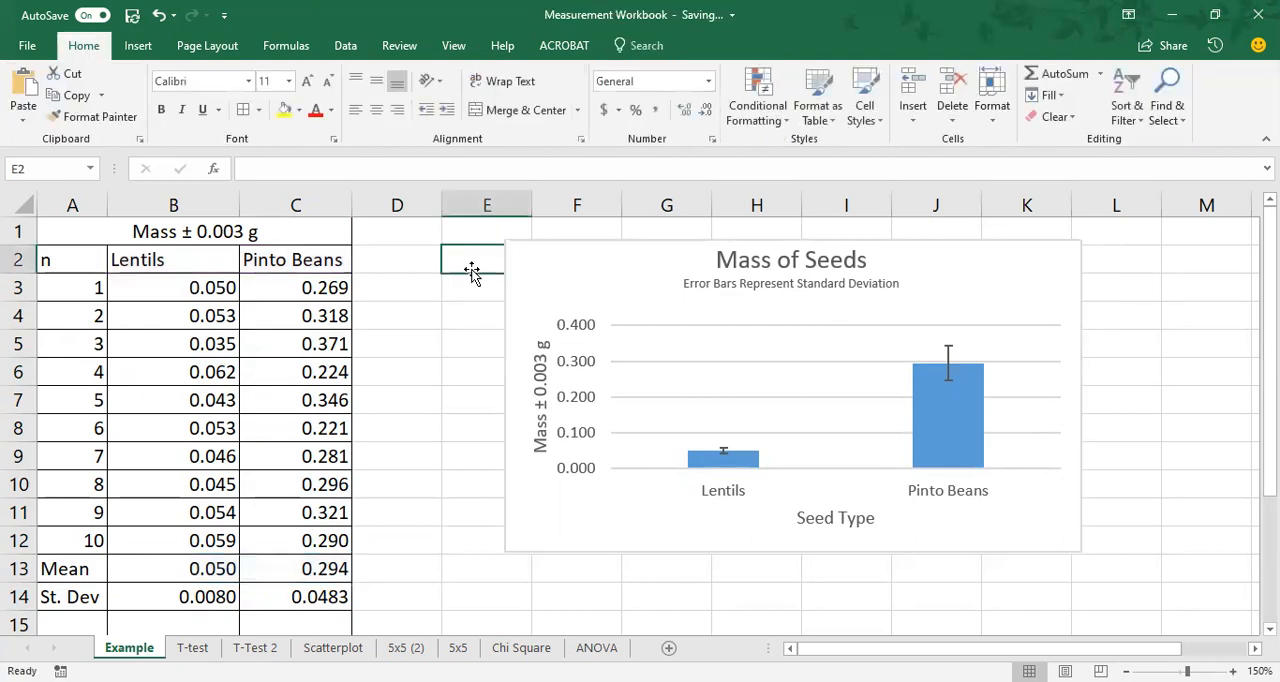